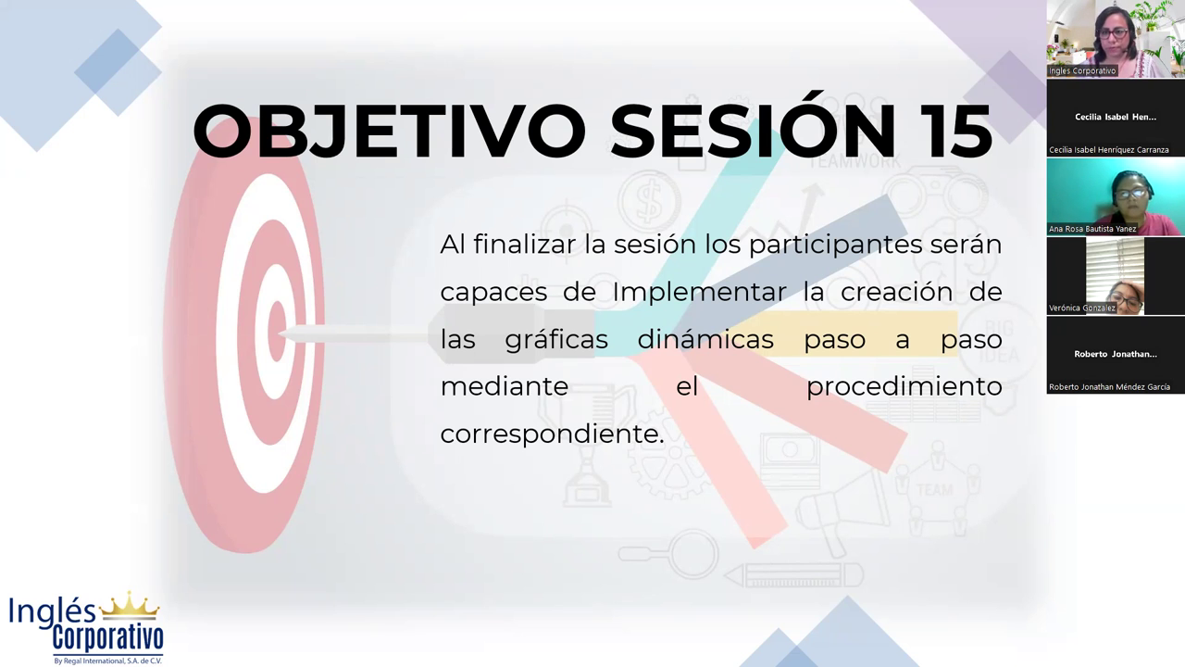
Step: Advance the slideshow past the pivot-chart definition and creation steps to the DESARROLLO slide
key(Right)
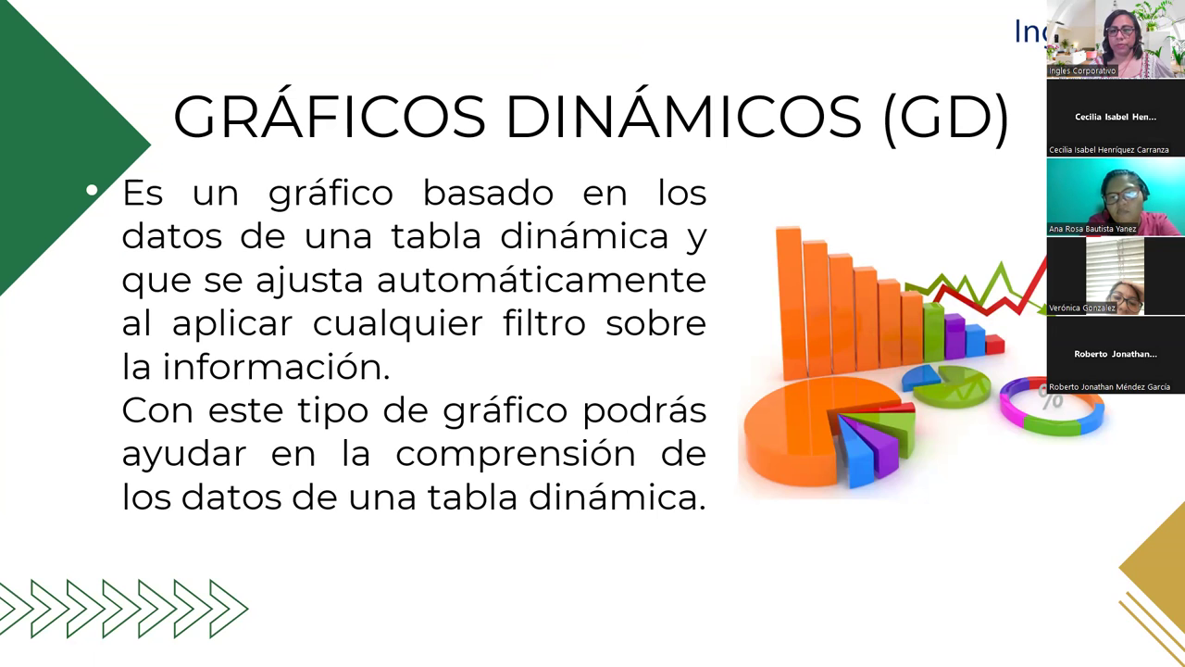
key(Right)
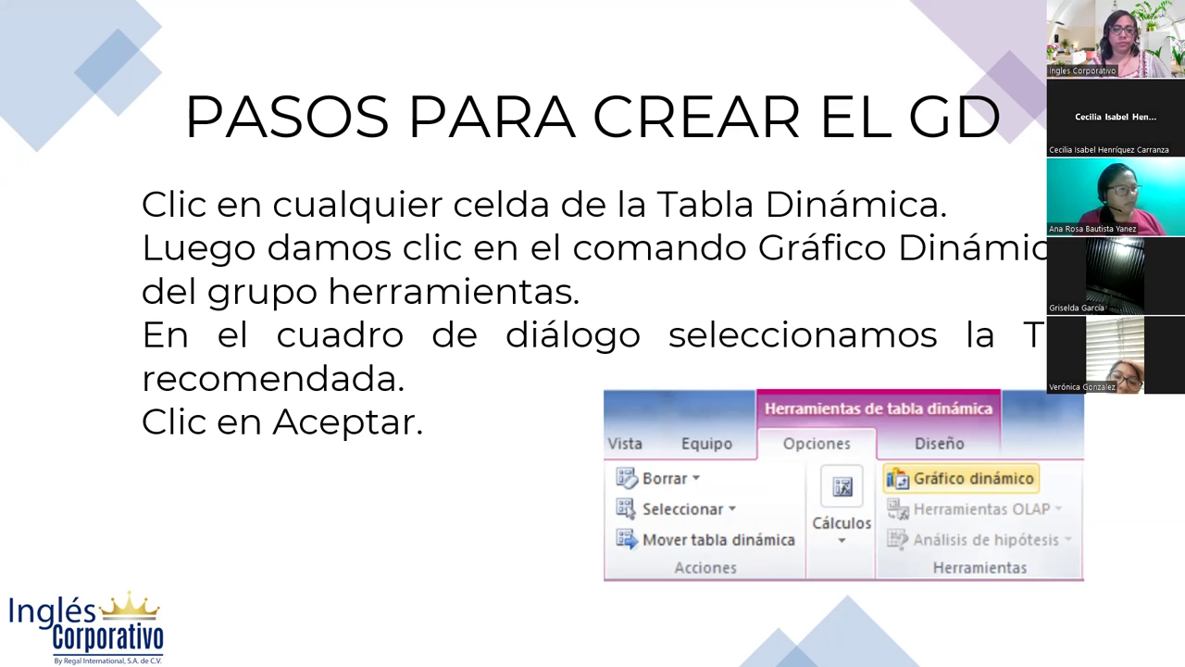
key(Right)
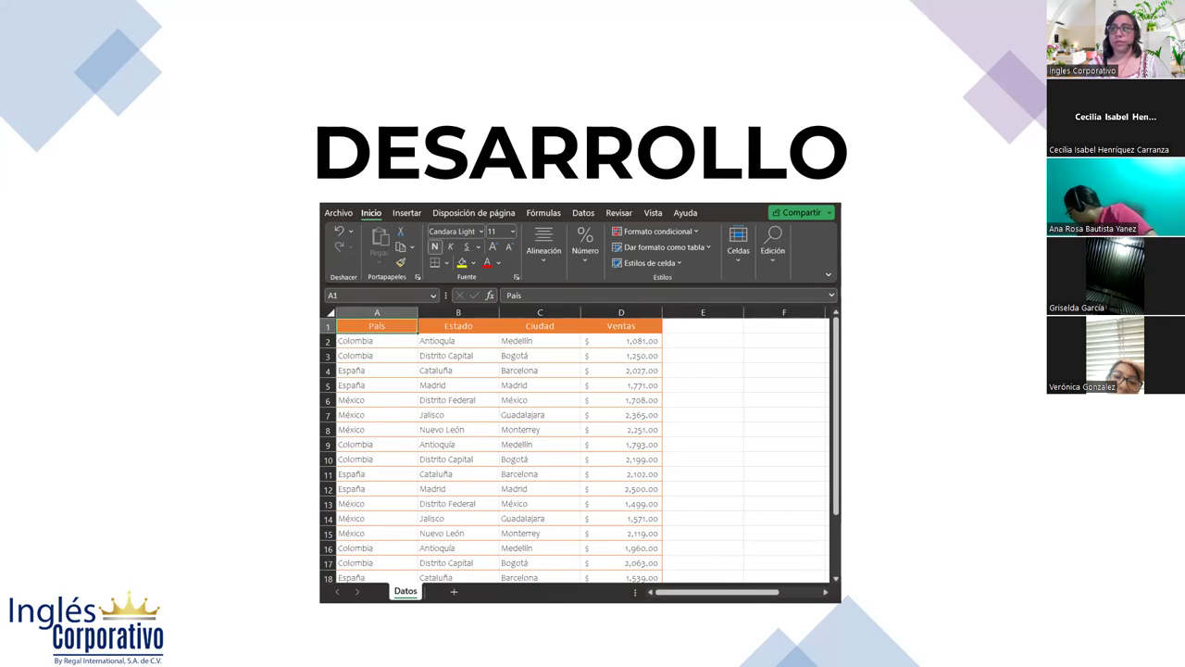
Step: Launch Práctica Sesión 15 in Excel and review its Producto, País, Estado, Ciudad and Ventas columns
click(231, 371)
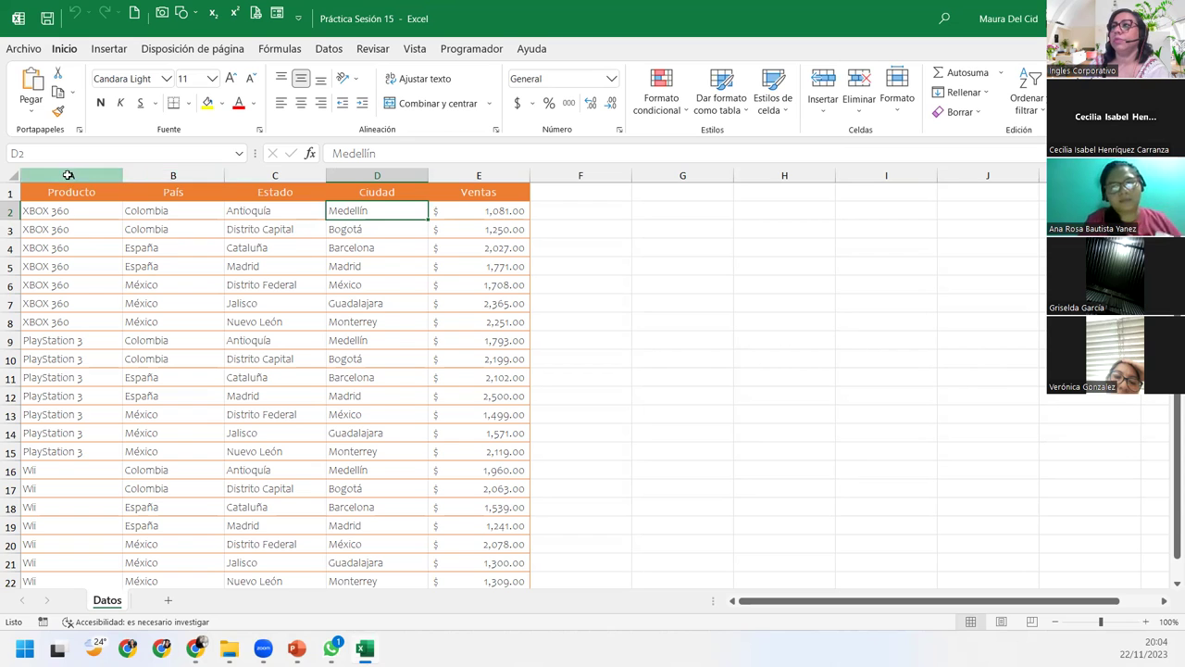
click(64, 175)
click(173, 175)
click(276, 175)
click(377, 175)
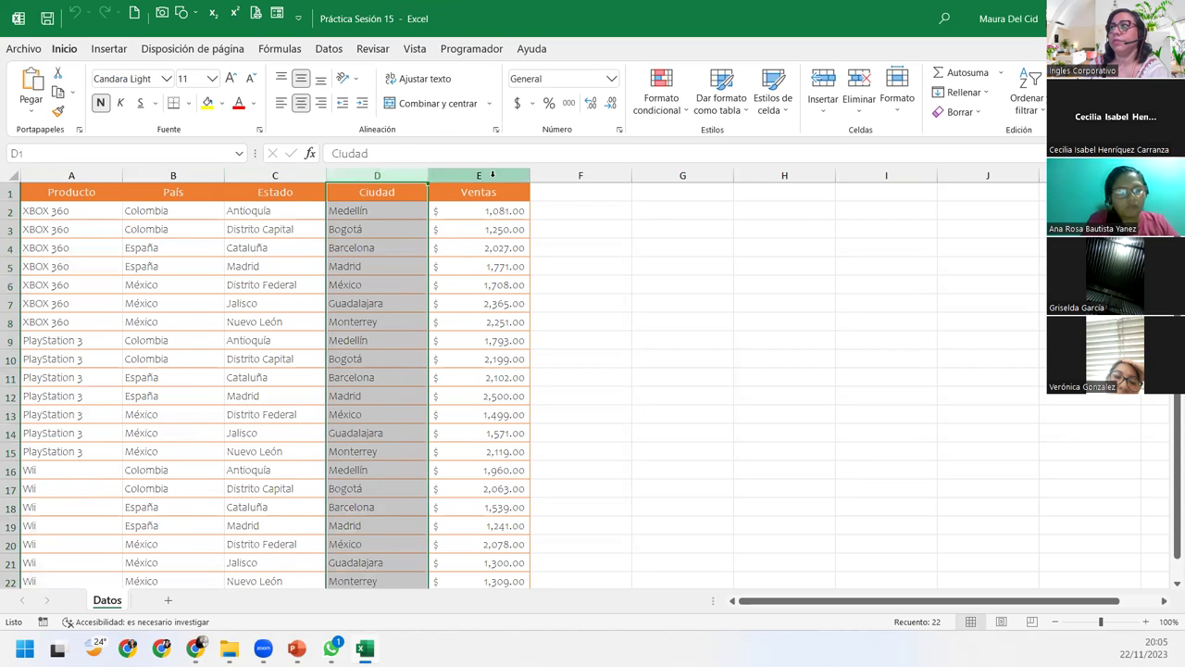
click(491, 175)
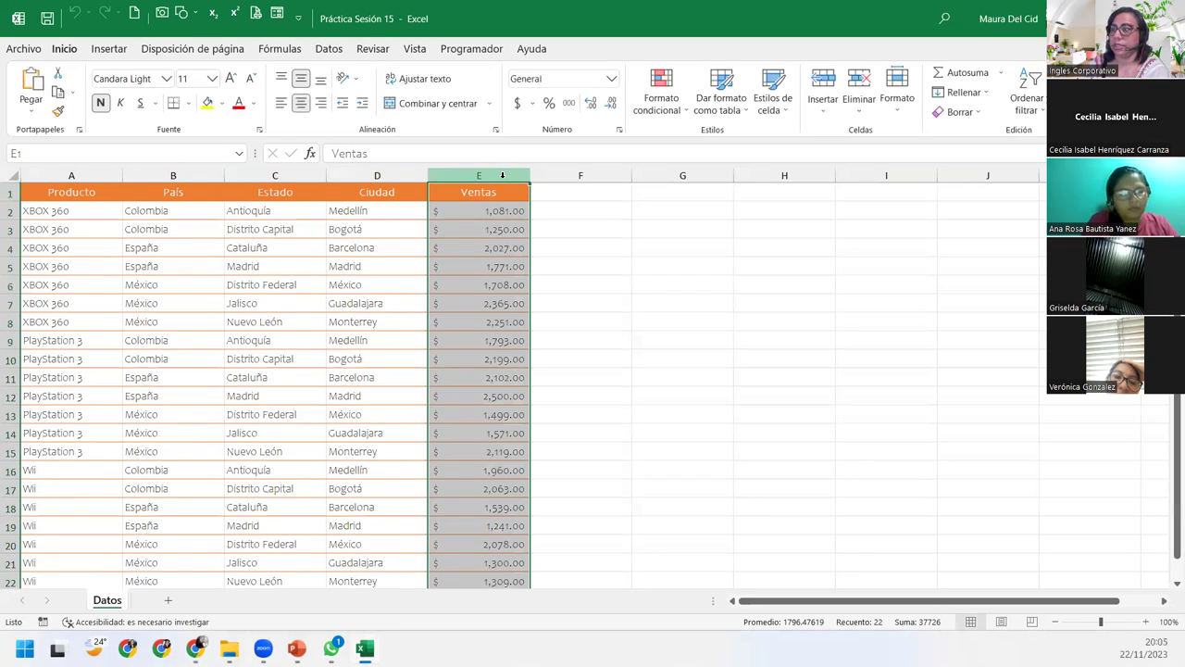
click(48, 288)
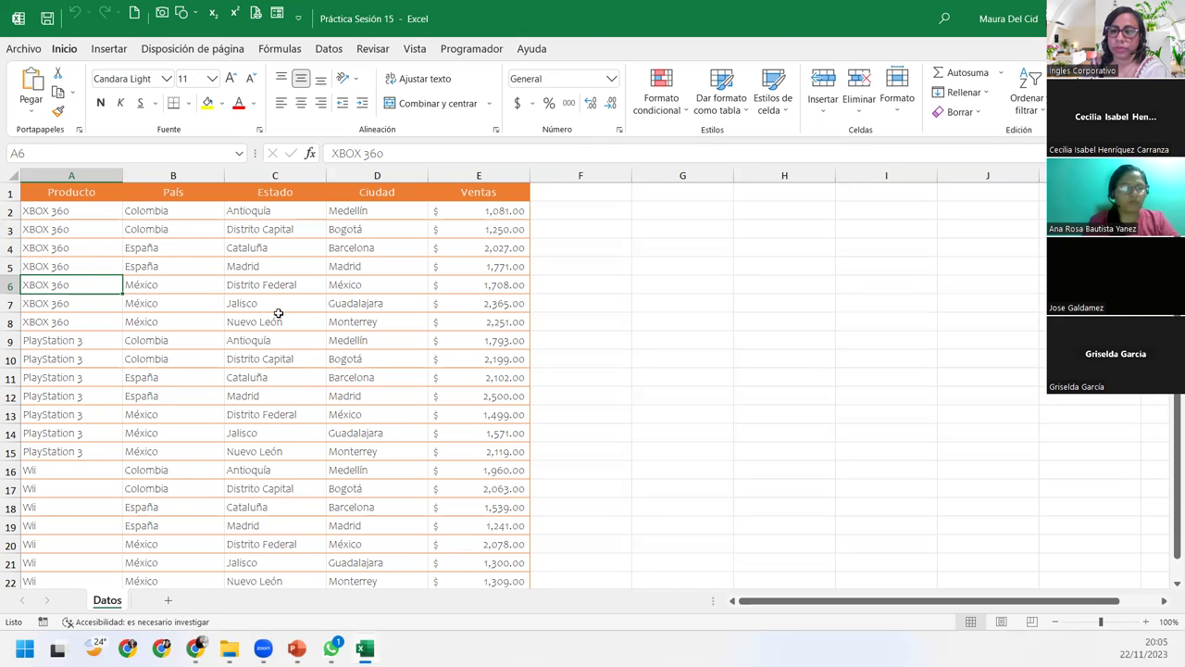
click(261, 230)
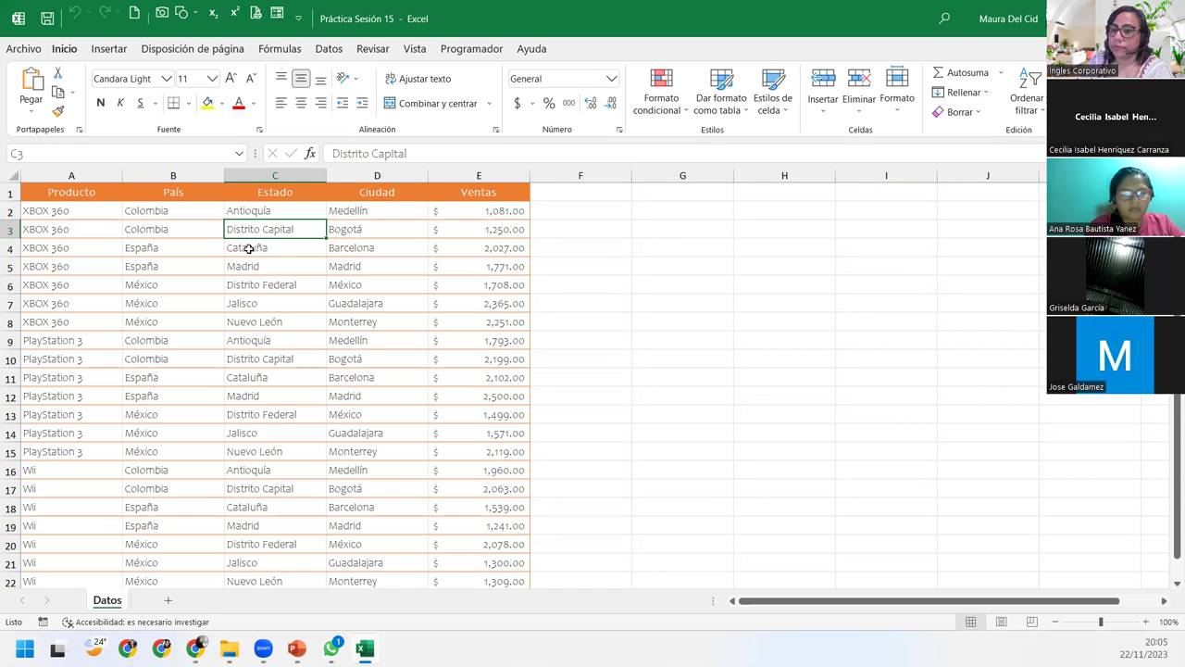
click(101, 192)
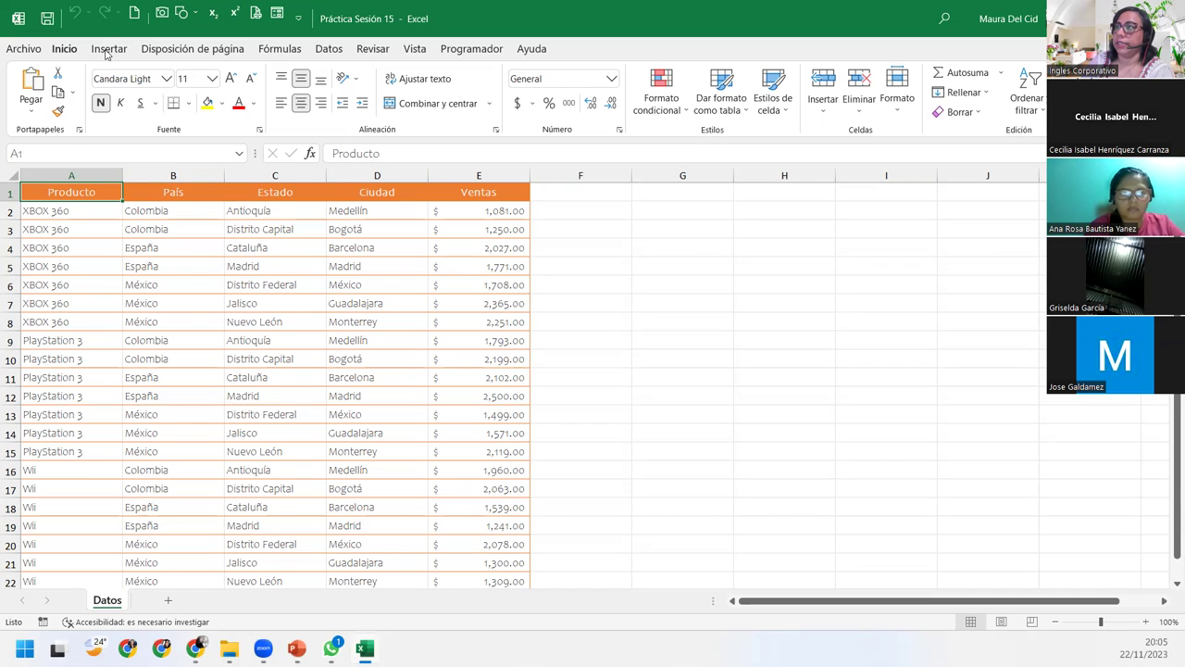
Step: Insert a pivot table on a new sheet with Ciudad as rows and Ventas as values
click(108, 49)
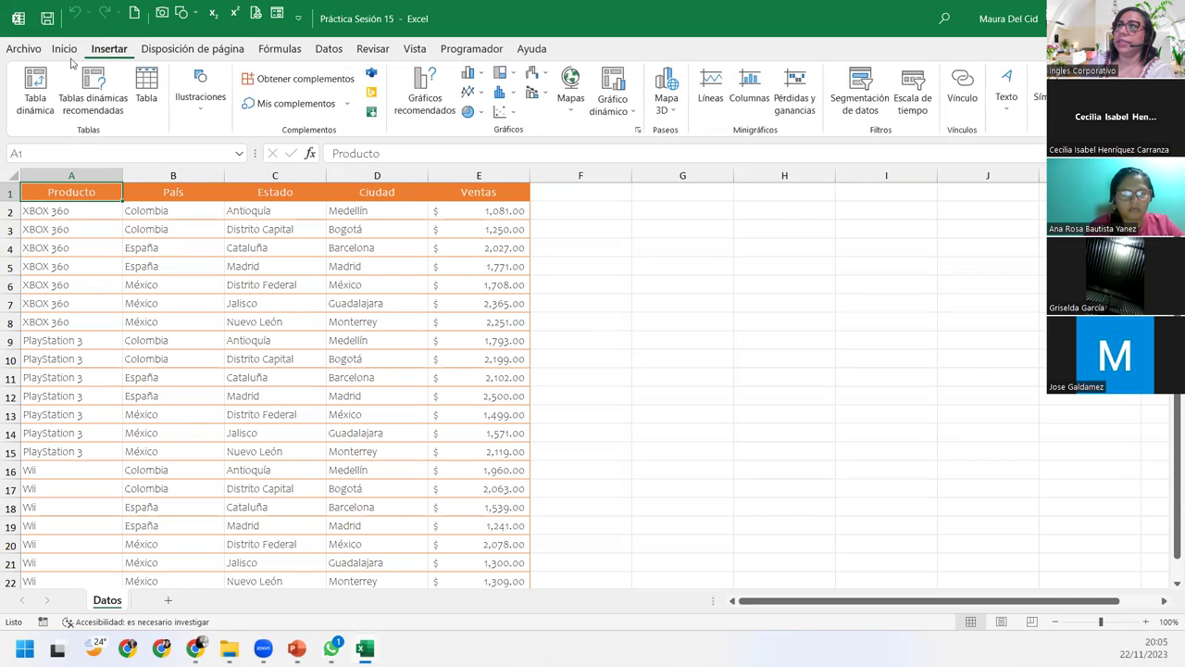
click(38, 83)
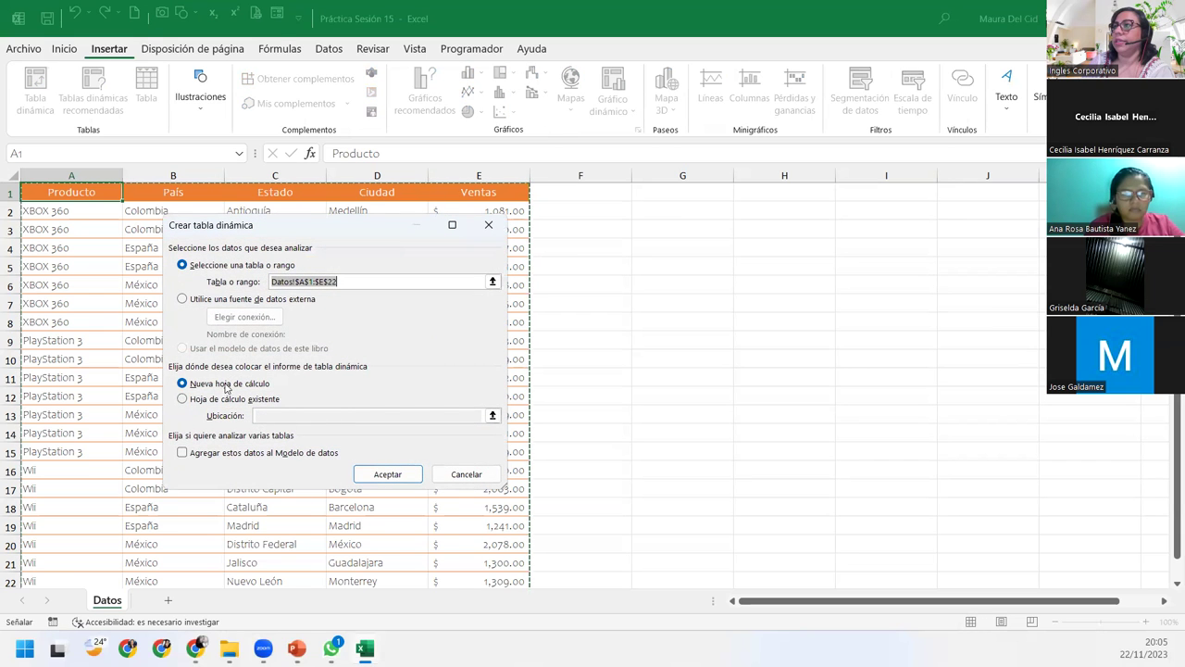
click(388, 474)
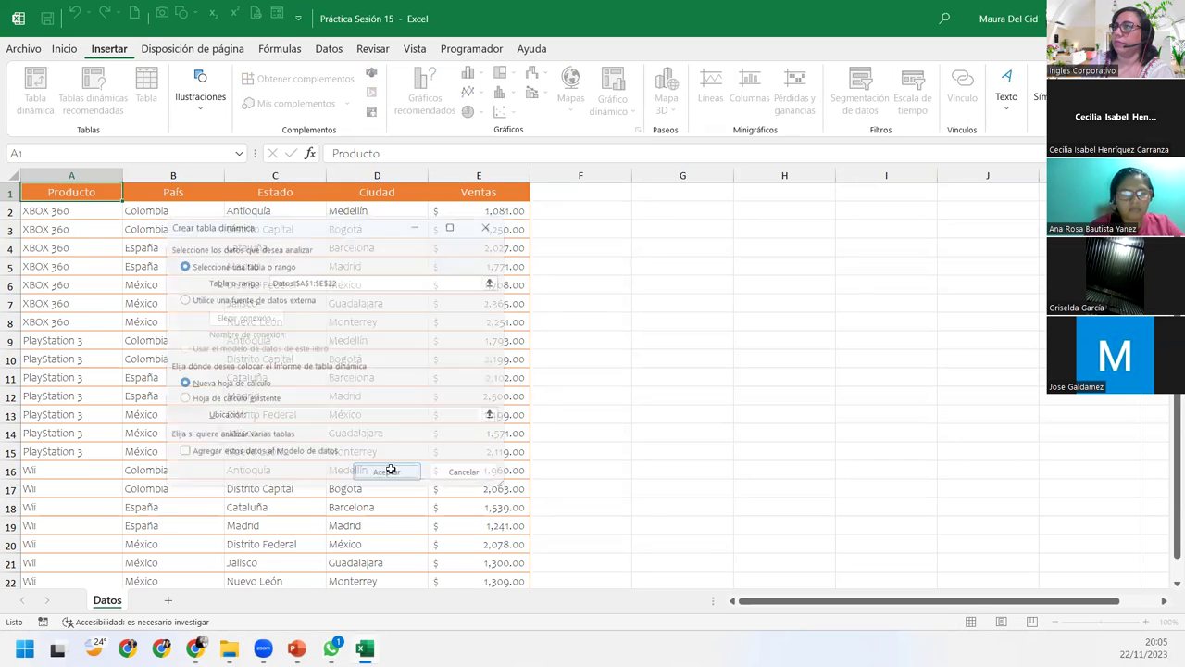
drag(965, 312, 982, 544)
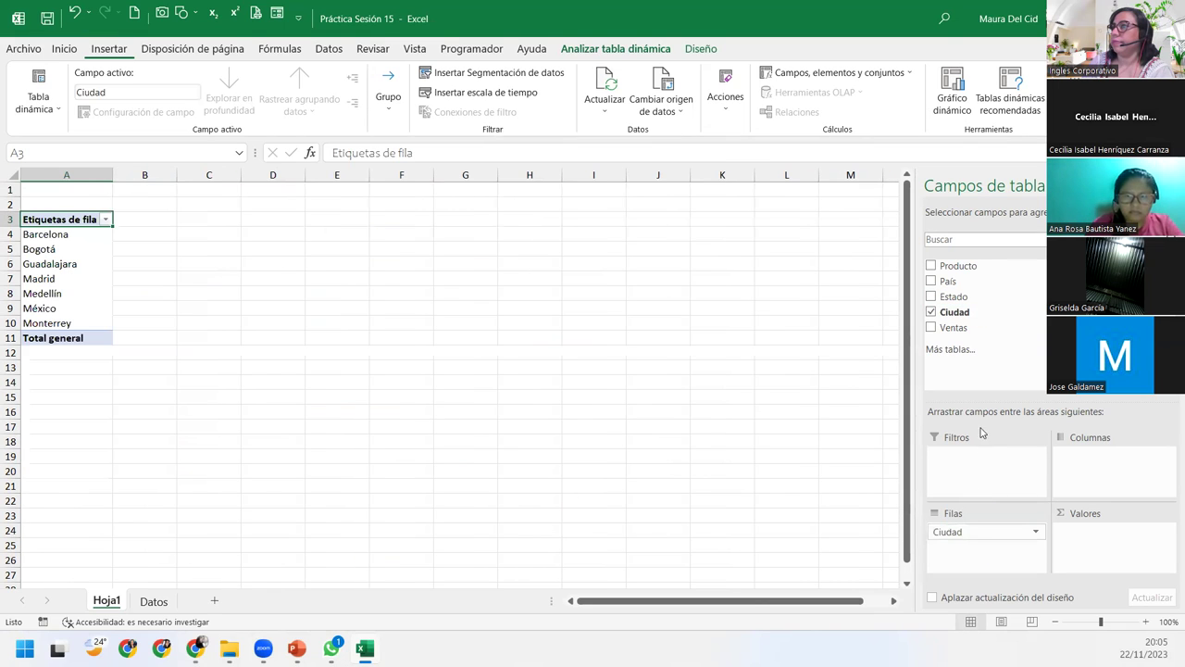
mouse_move(956, 329)
mouse_down()
mouse_move(1026, 398)
mouse_move(1098, 539)
mouse_up()
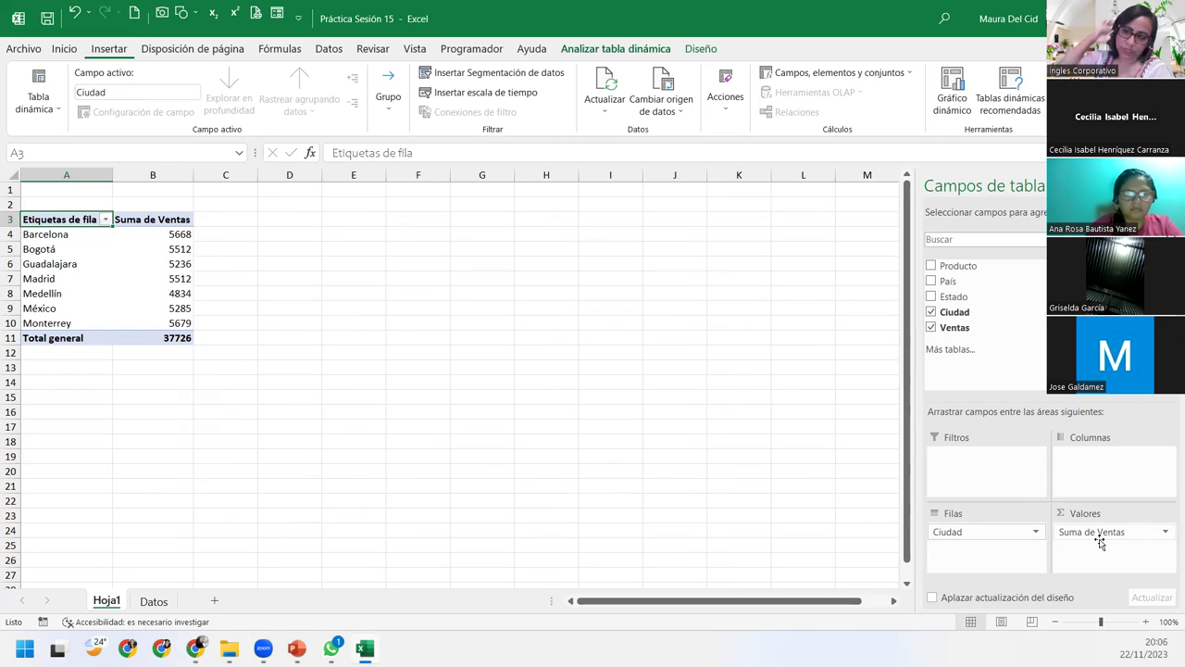
Step: Rename Suma de Ventas to 'Total de ventas' and format it as Contabilidad with the $ symbol
click(1157, 534)
click(1092, 514)
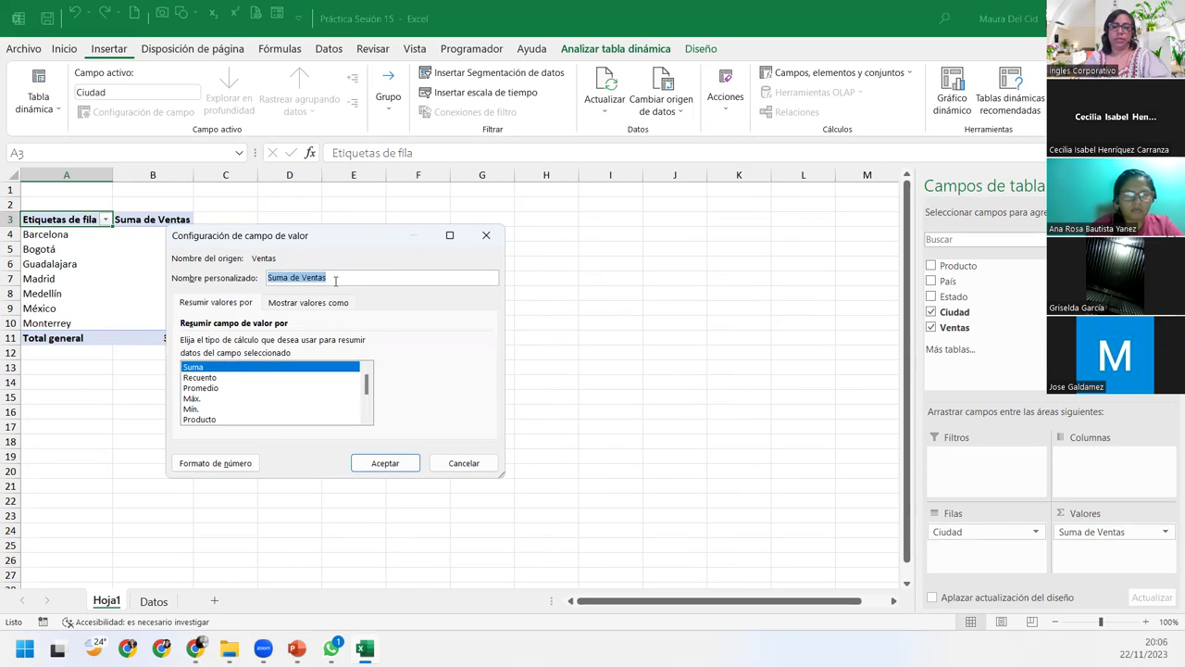
text(Total de ventas)
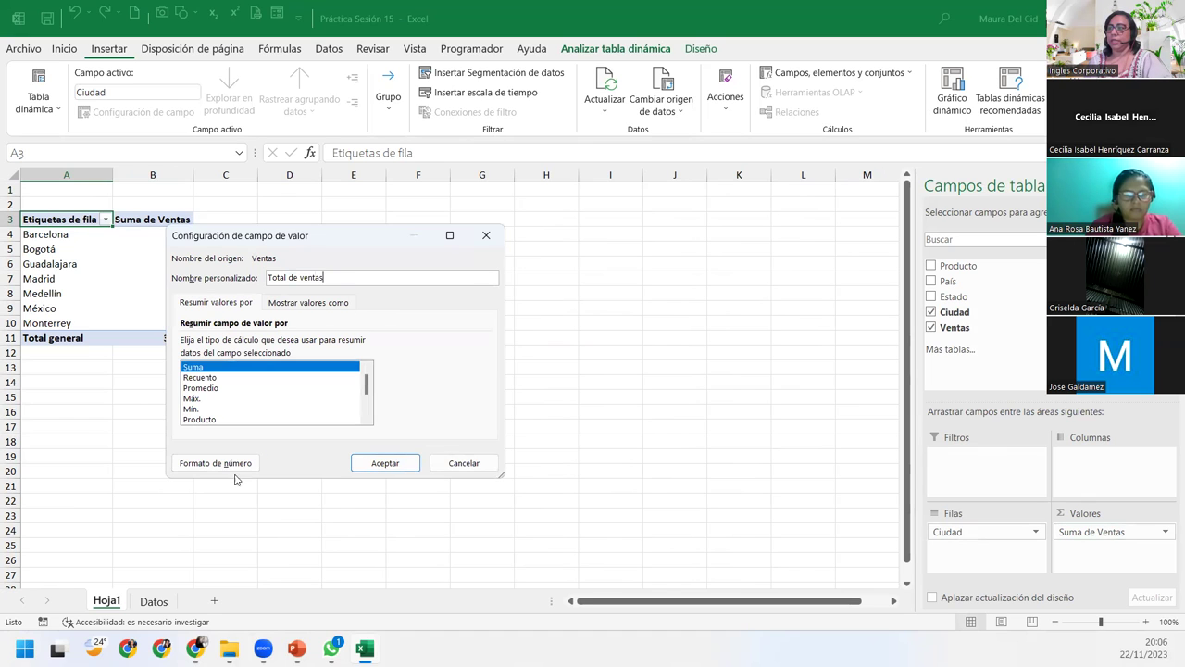
click(236, 465)
click(165, 262)
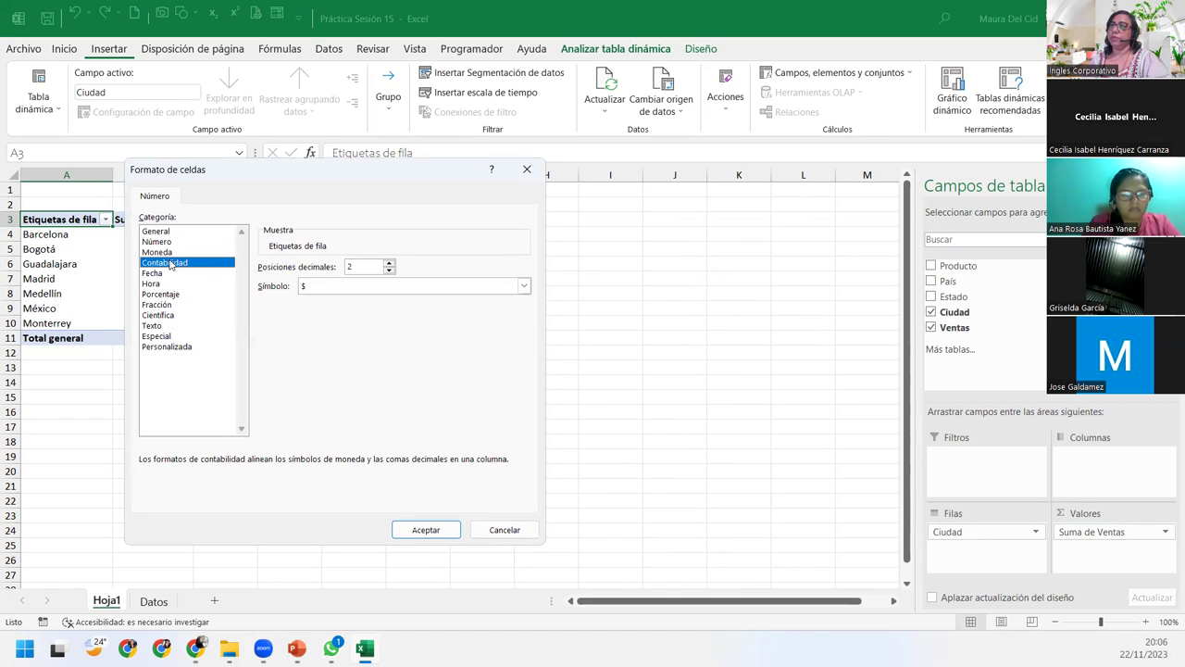
click(324, 287)
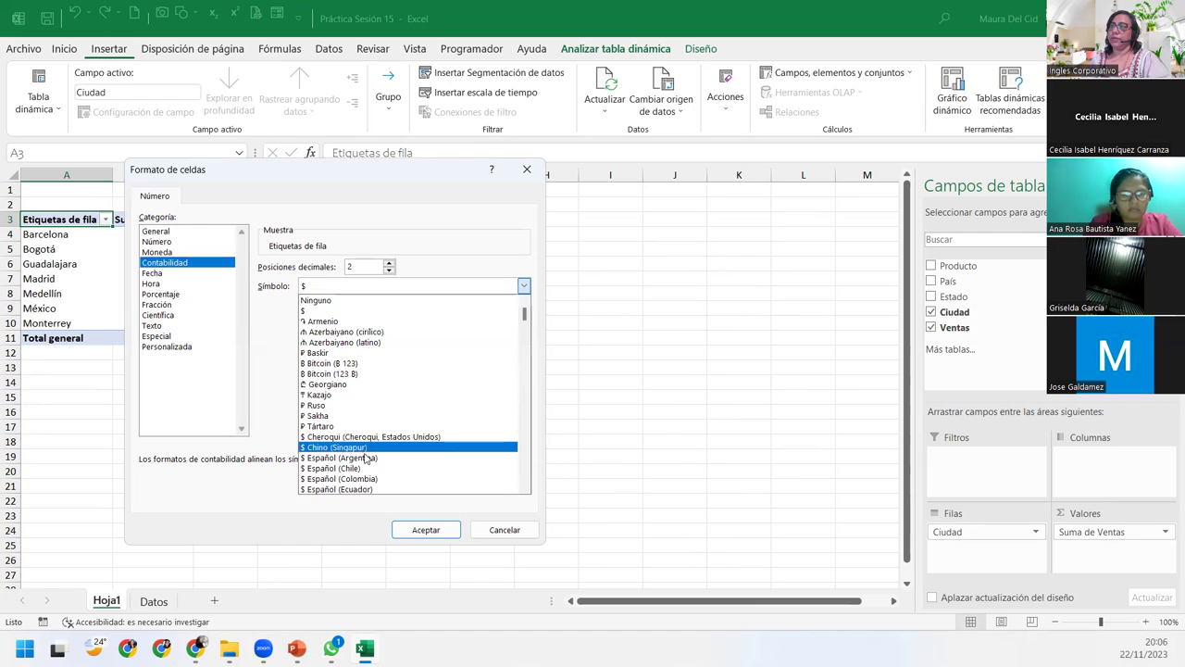
scroll(373, 467, down, 1)
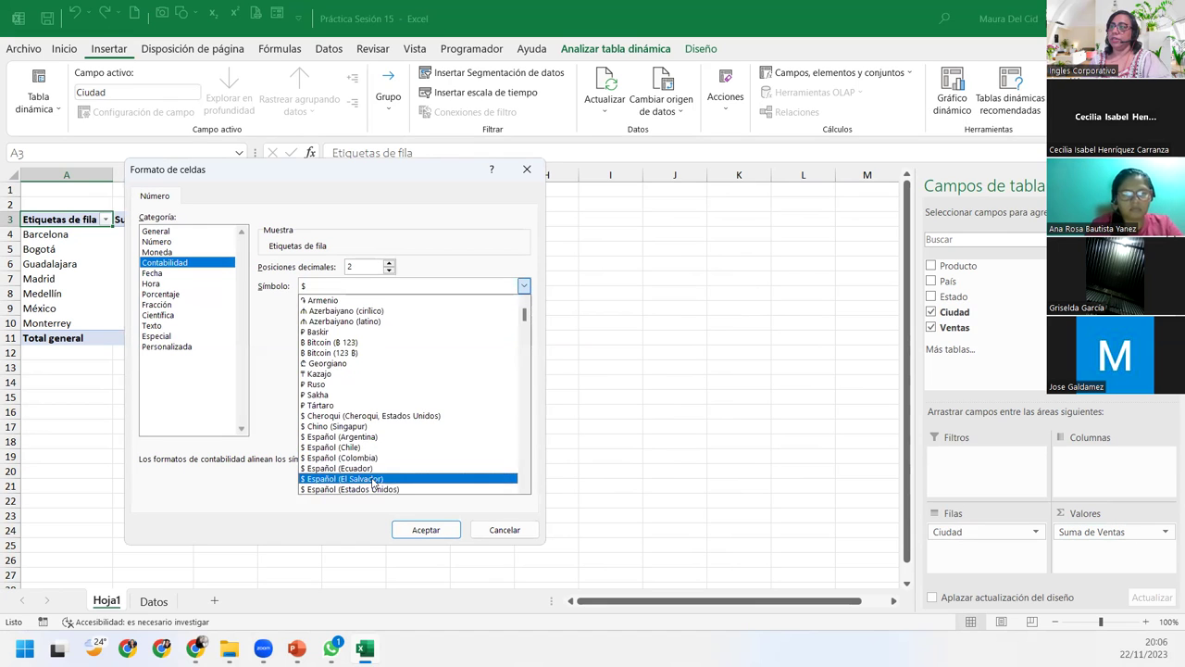
click(373, 466)
click(426, 529)
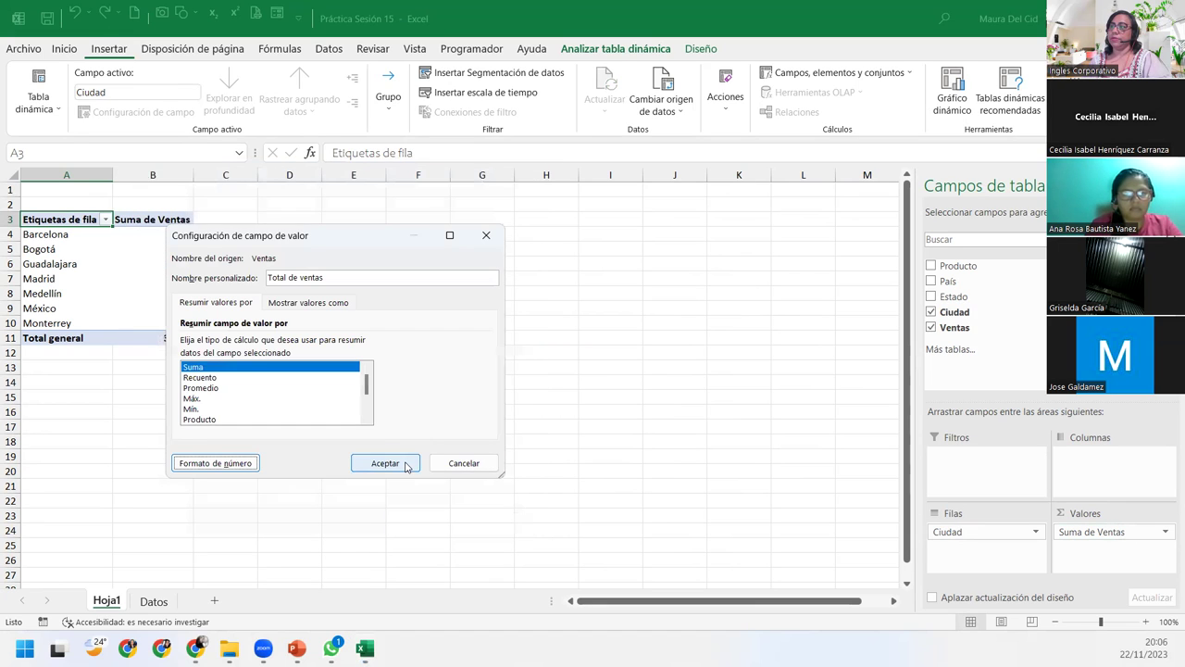
click(405, 464)
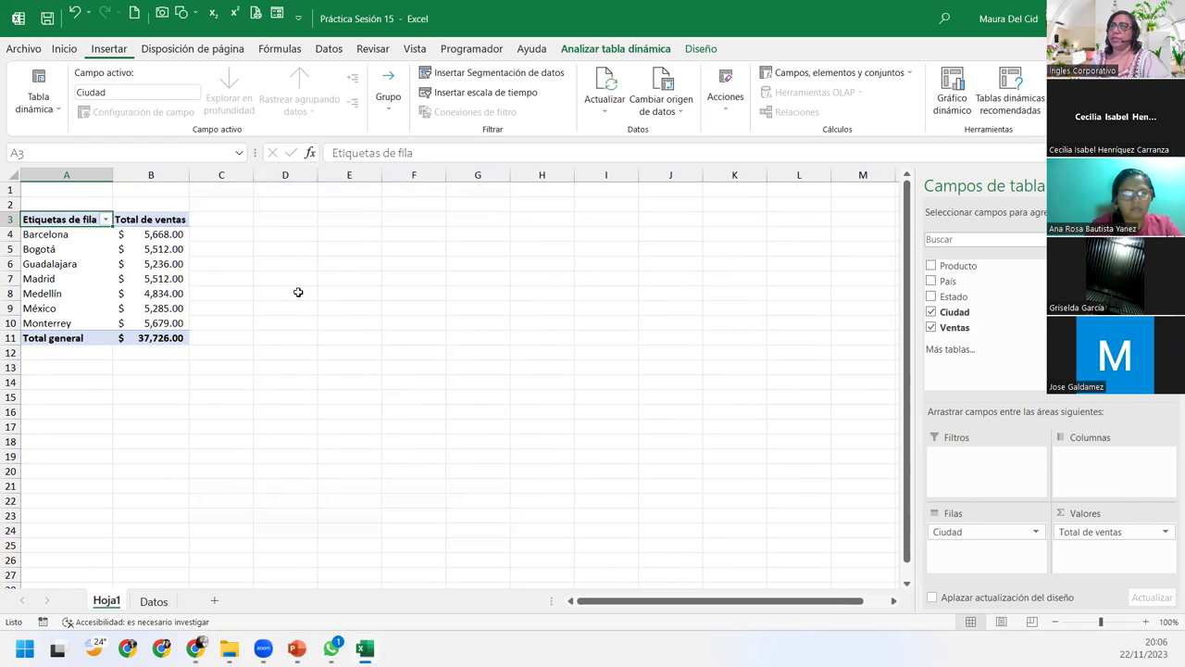
click(137, 274)
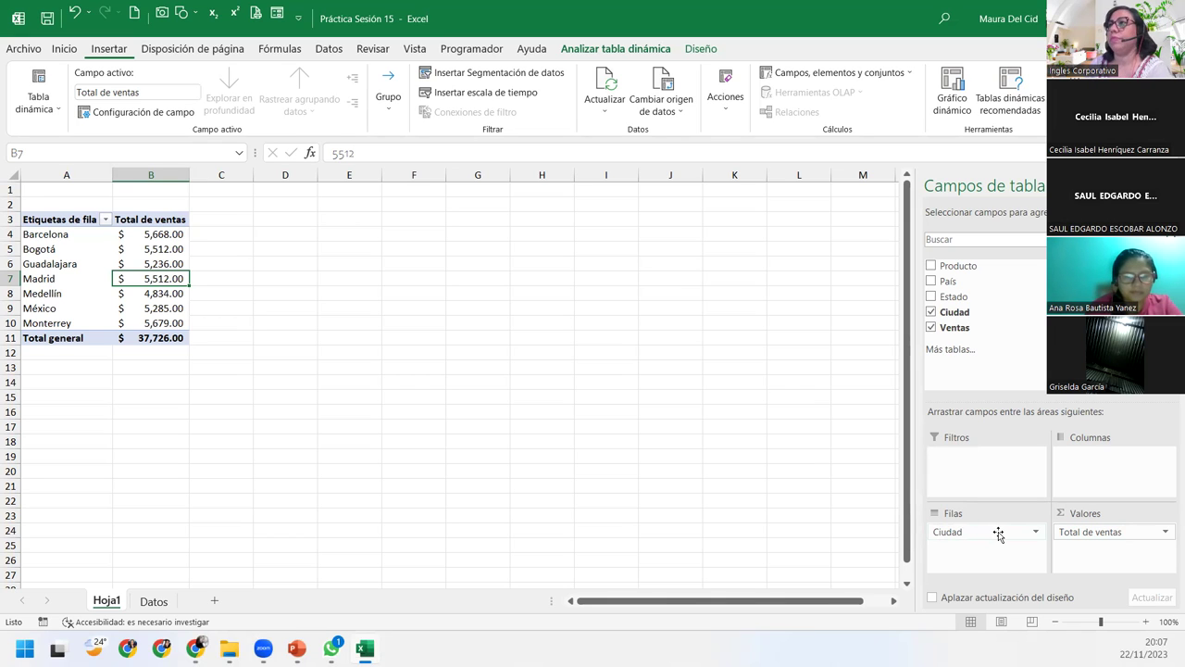
Step: Select the pivot's city row labels and bring up the Analizar tabla dinámica tools
click(65, 213)
click(51, 264)
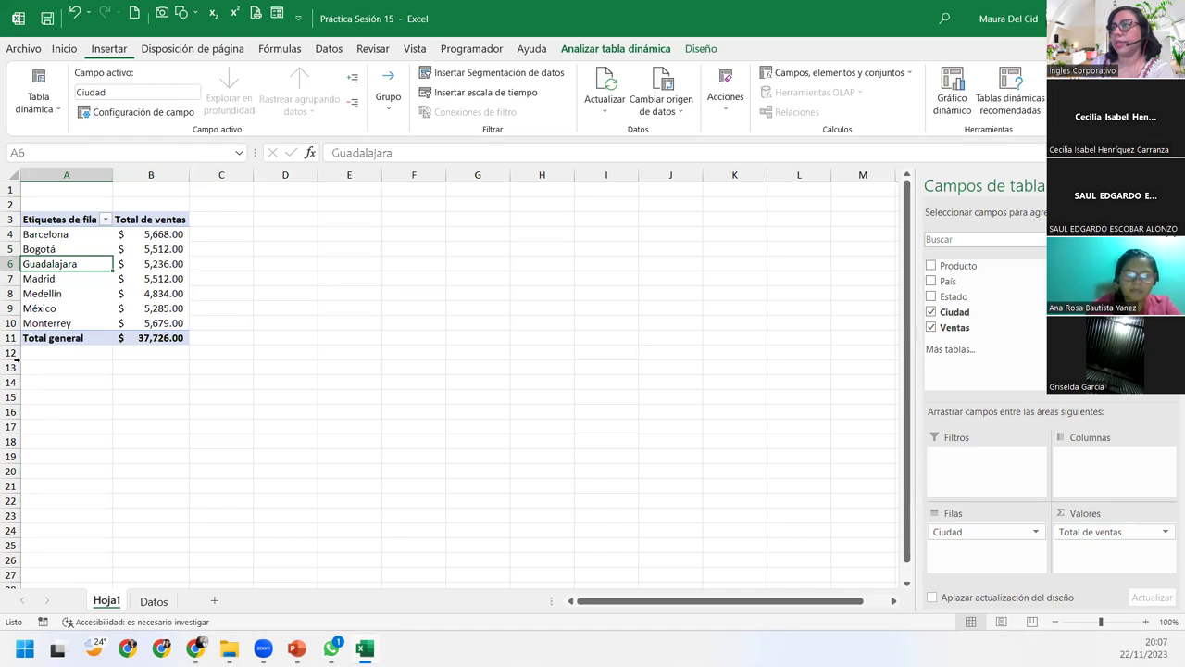
click(617, 52)
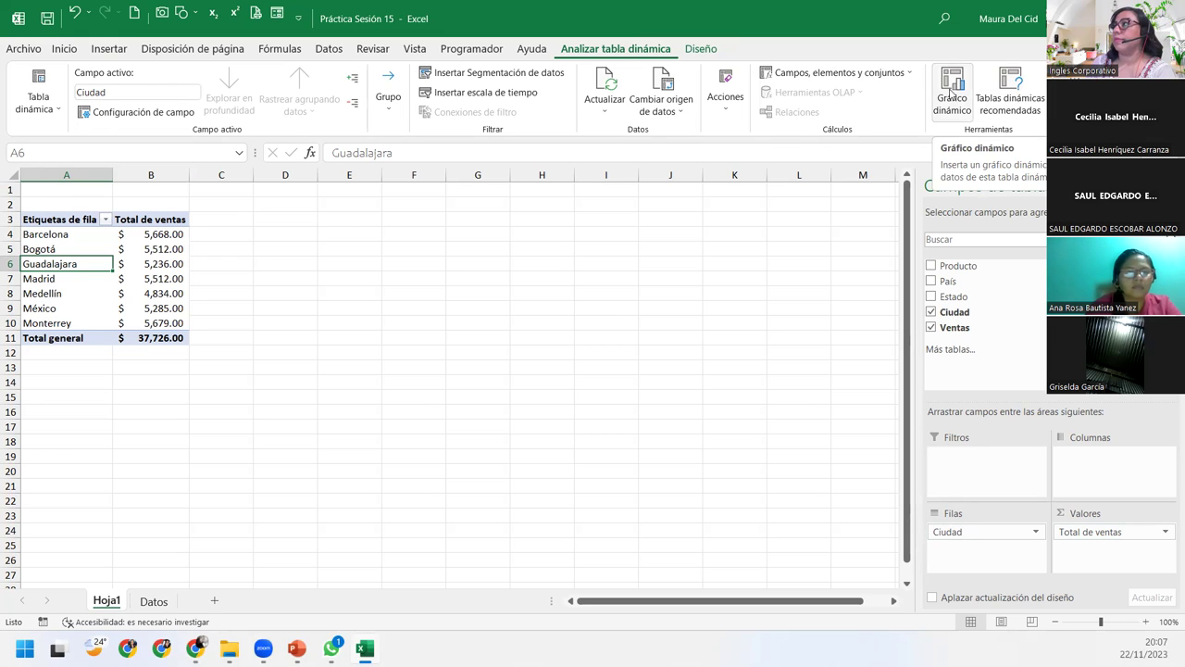
Step: Start a pivot chart and switch the Insertar gráfico dialog to the Circular chart types
click(952, 89)
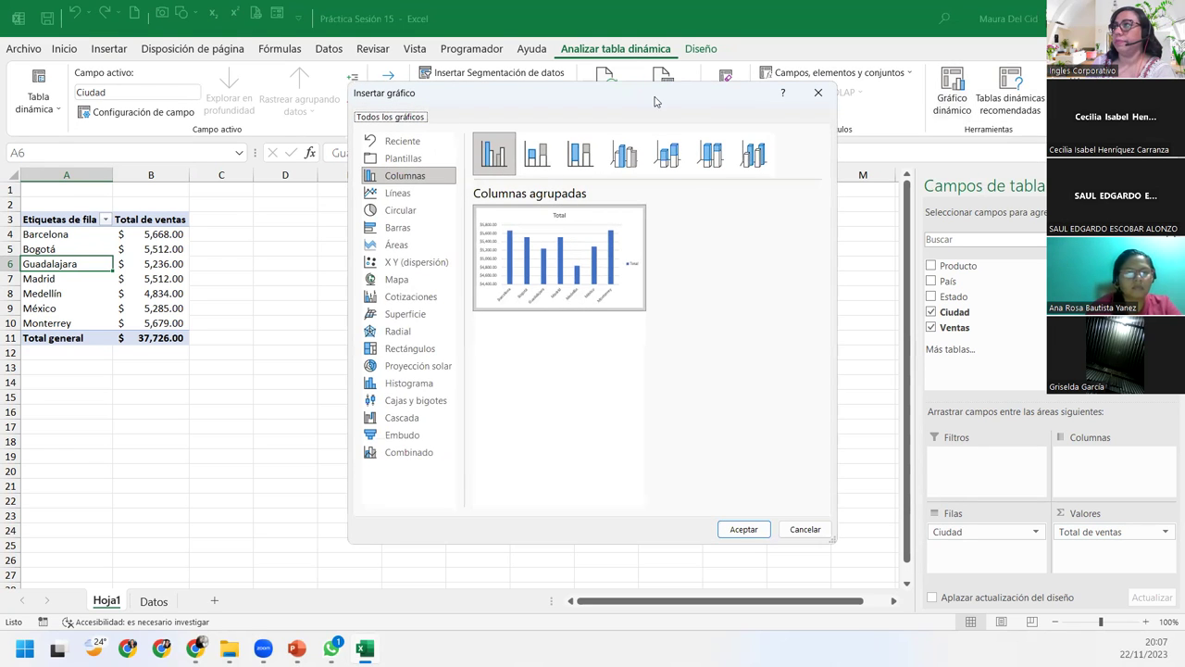
drag(607, 106, 552, 132)
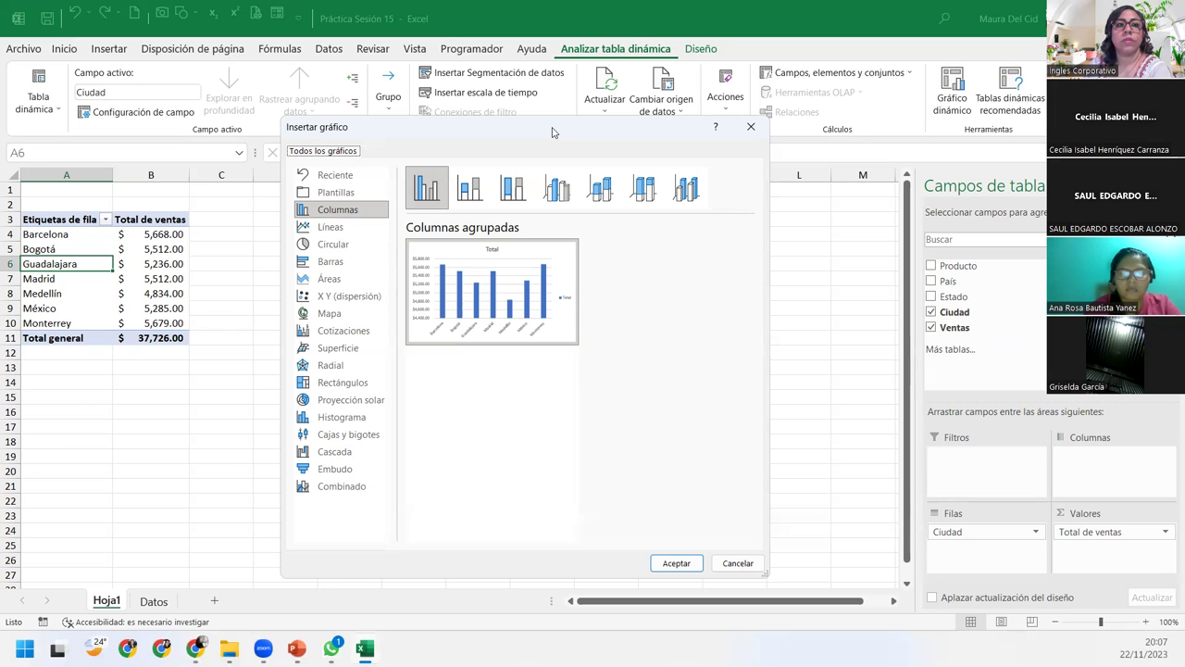
click(360, 253)
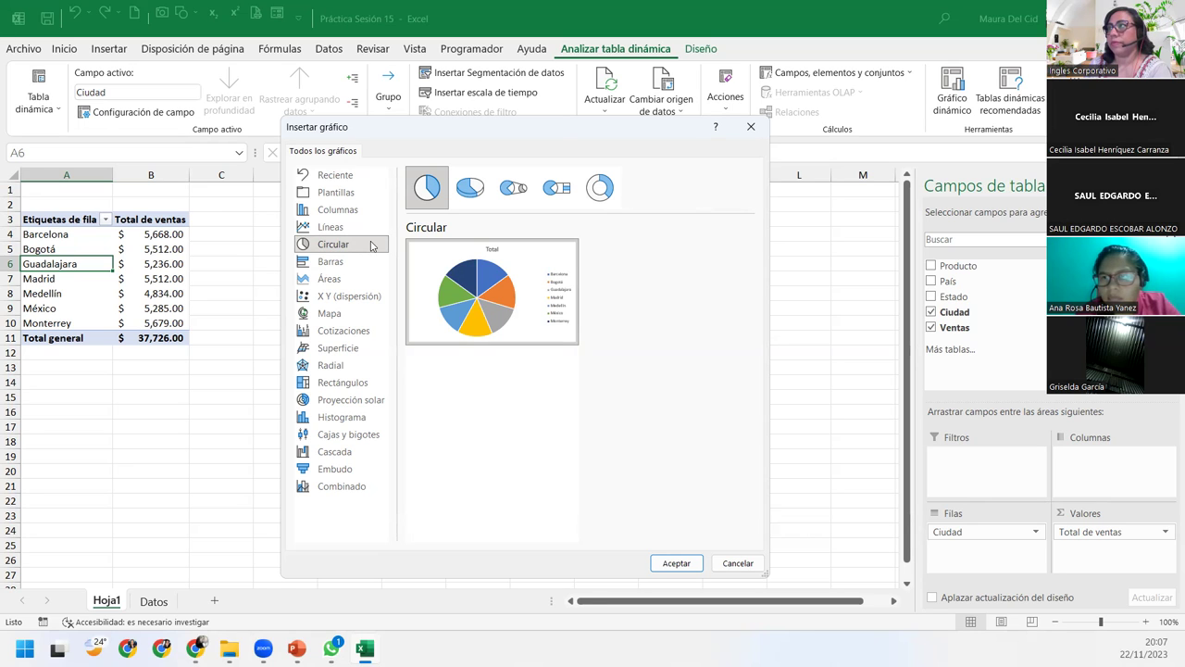
Step: Preview the 3D, pie-of-pie, bar-of-pie and donut subtypes, then pick the plain Circular pie
click(465, 185)
click(513, 188)
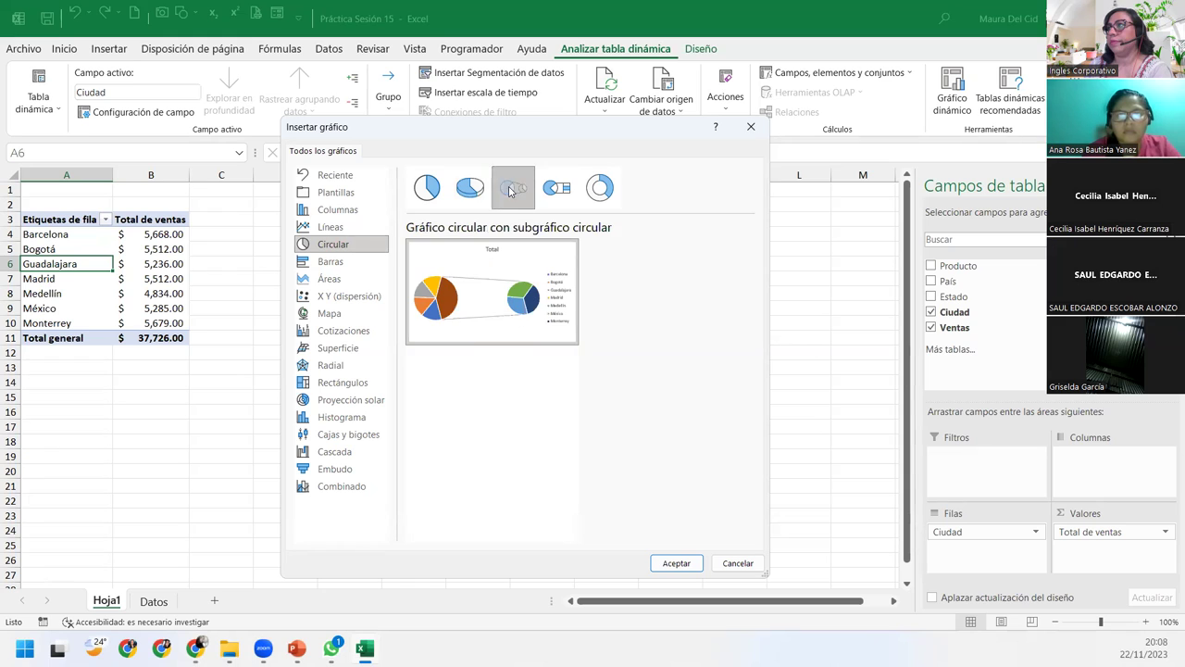
click(557, 188)
click(604, 188)
click(556, 188)
click(514, 188)
click(470, 188)
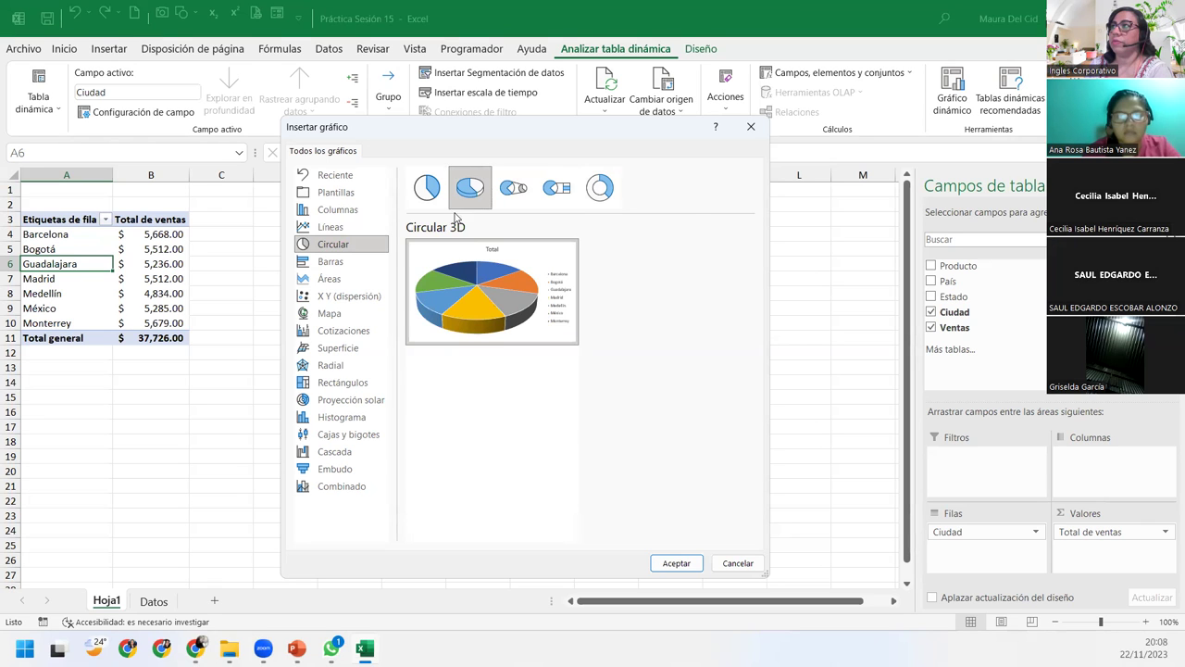
click(425, 189)
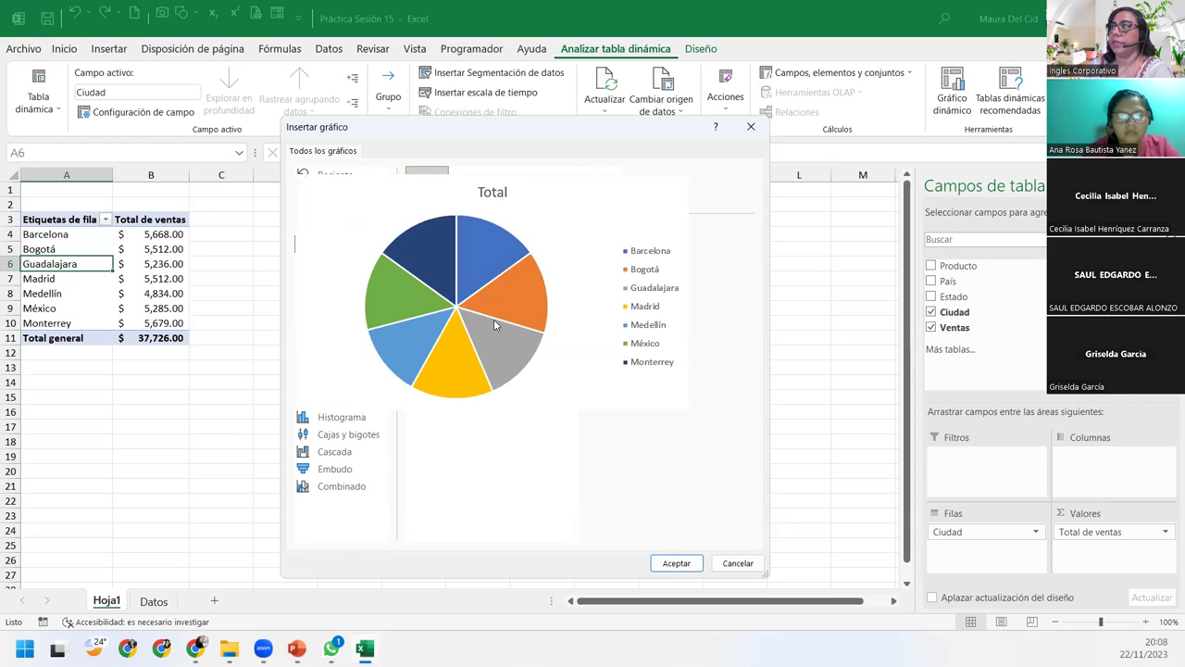
Step: Insert the pie chart, place it beside the pivot table, and expand the Diseño chart styles gallery
click(674, 562)
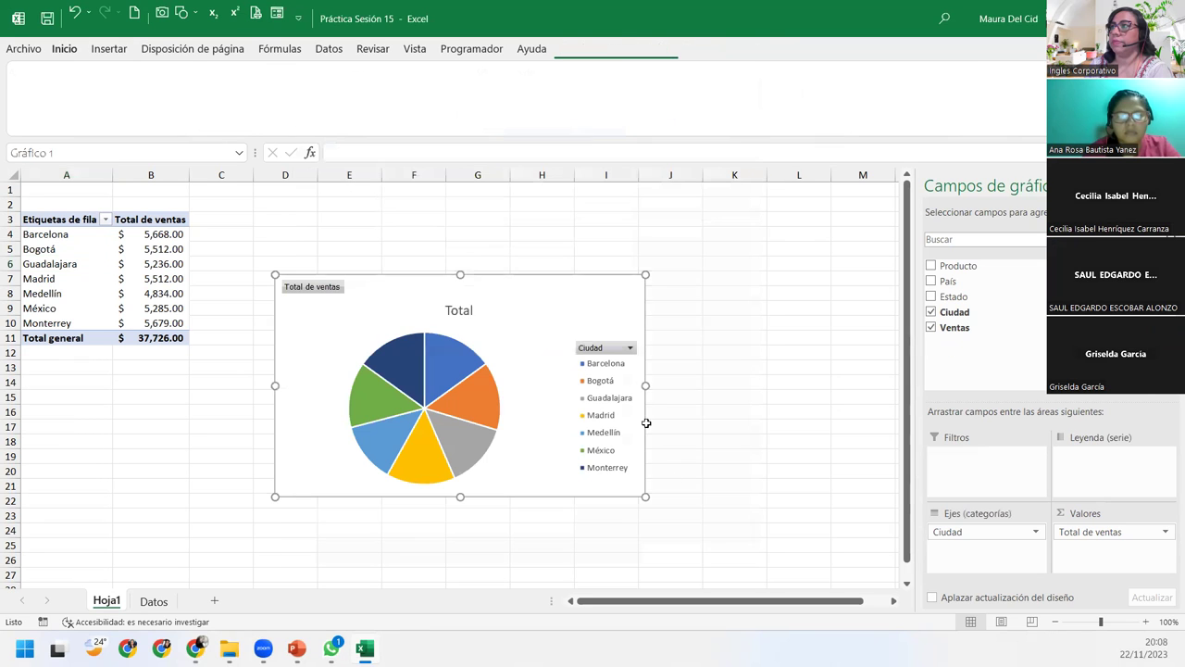
drag(368, 283, 288, 223)
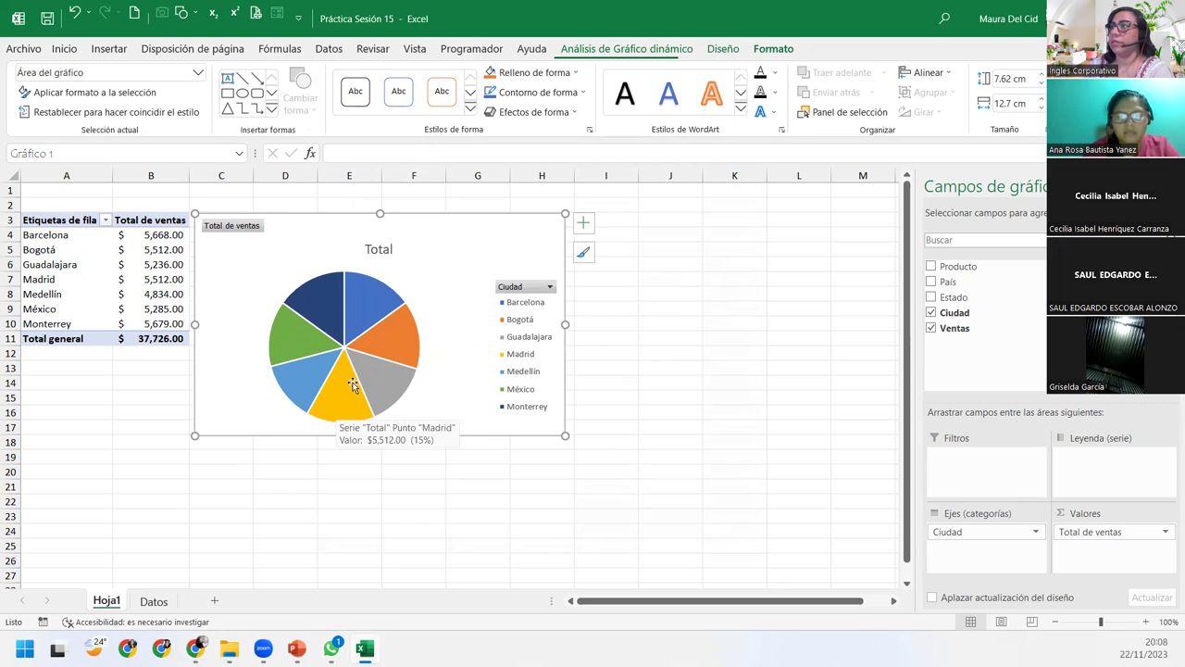
click(774, 57)
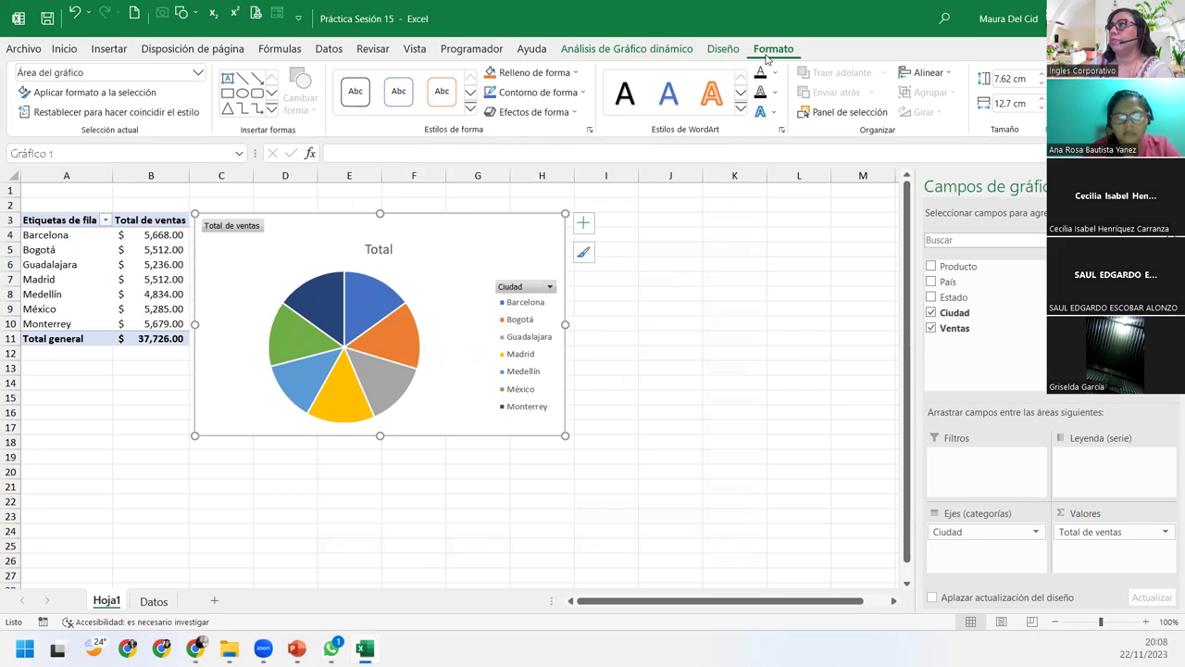
click(728, 52)
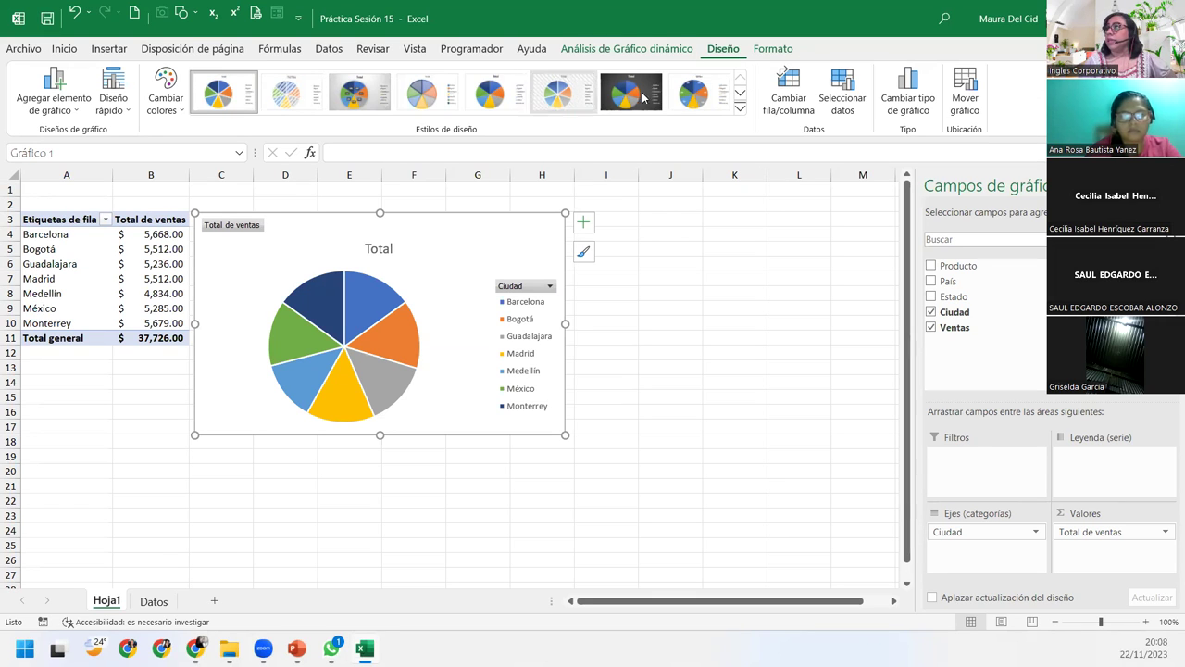
click(742, 109)
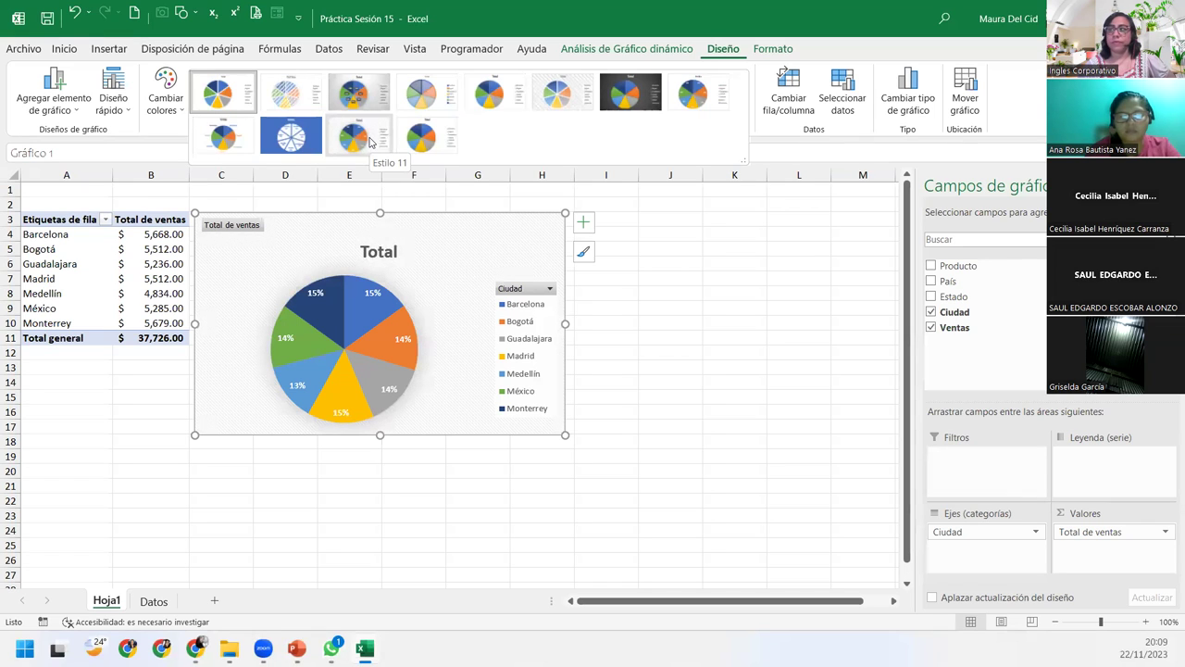
Step: Apply Estilo 11 to show percentage labels on each slice, then open the Ciudad filter
click(370, 141)
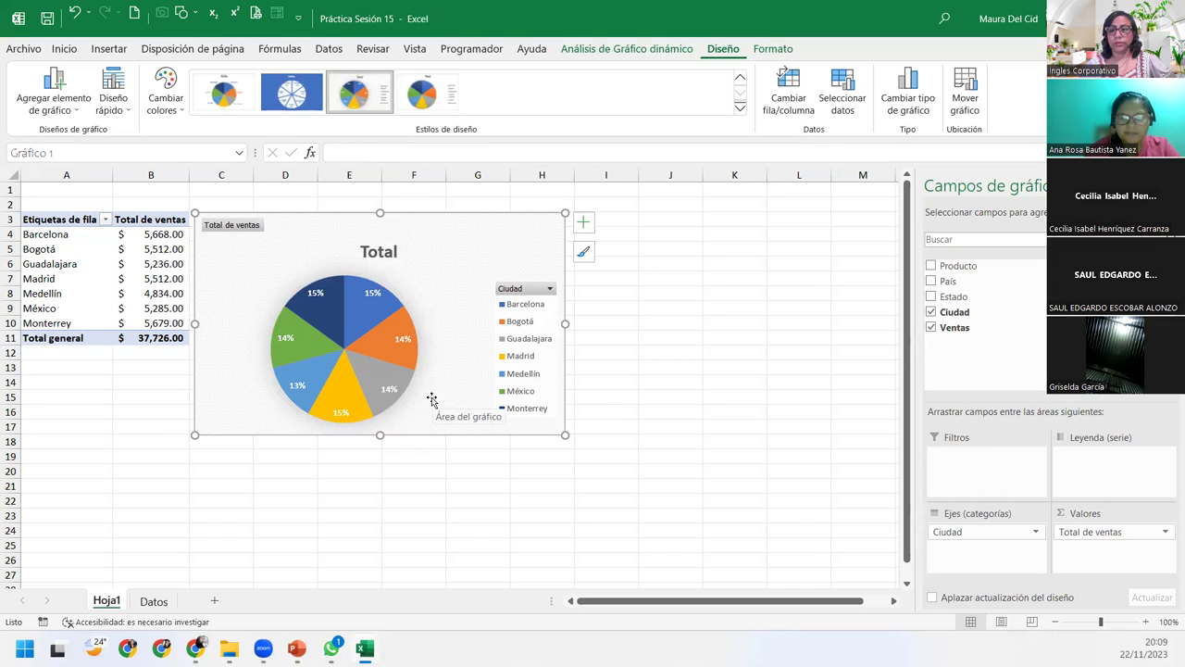
click(552, 289)
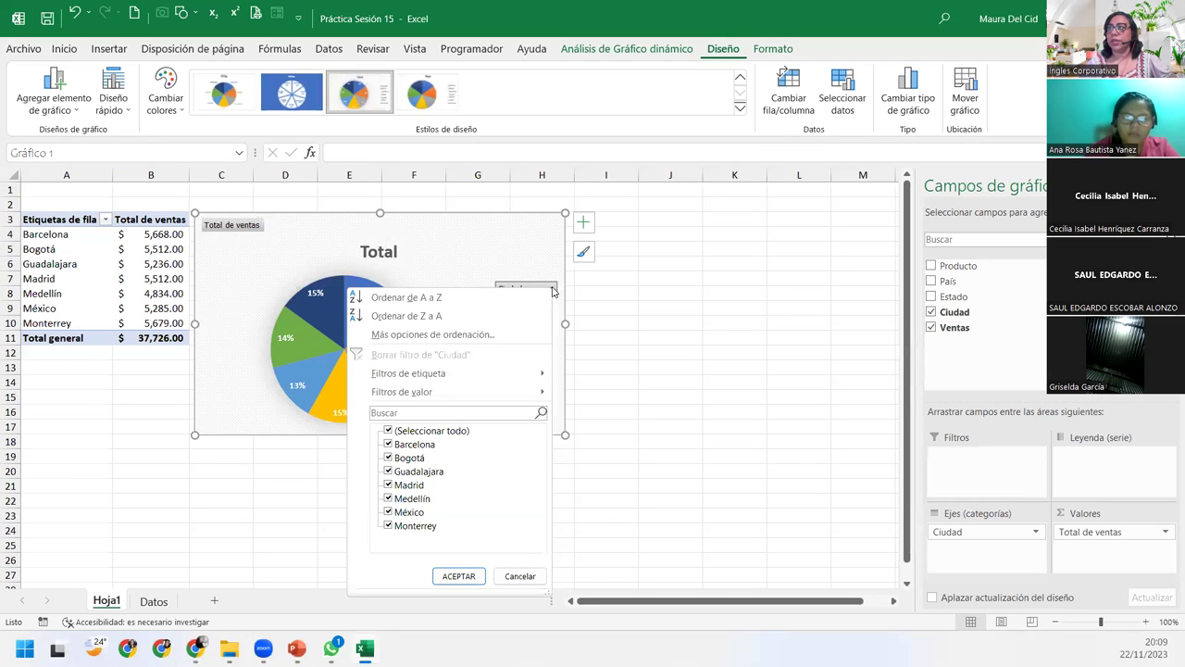
Step: Filter the cities down to just Barcelona and Bogotá
click(388, 430)
click(388, 444)
click(388, 458)
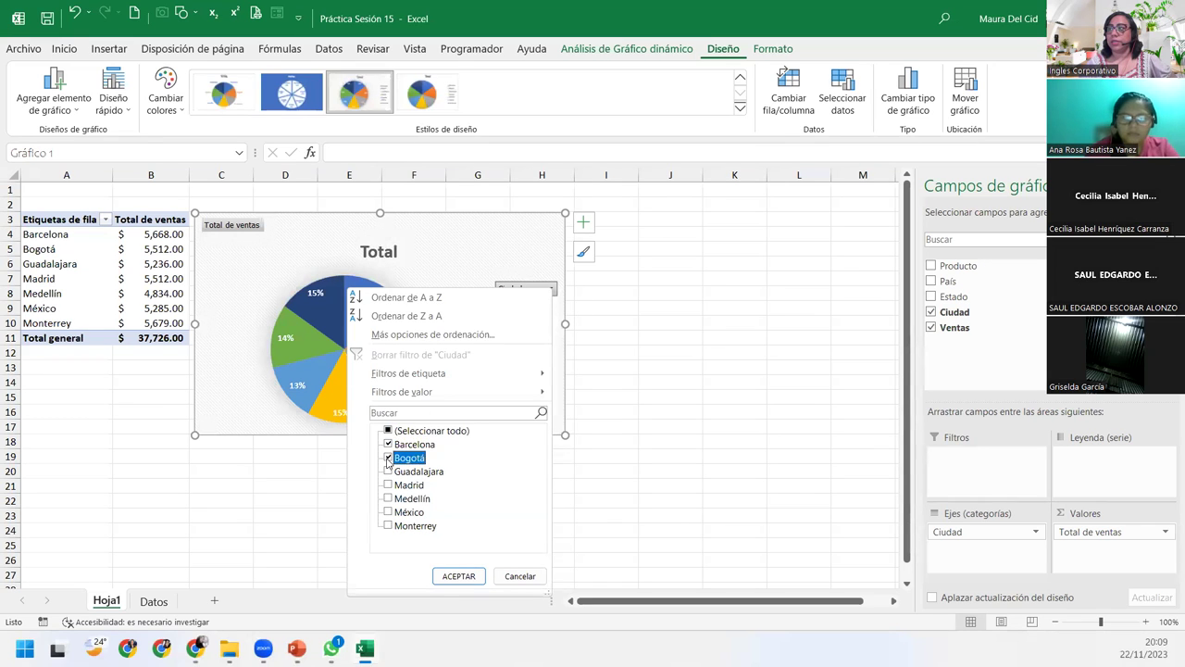
click(459, 576)
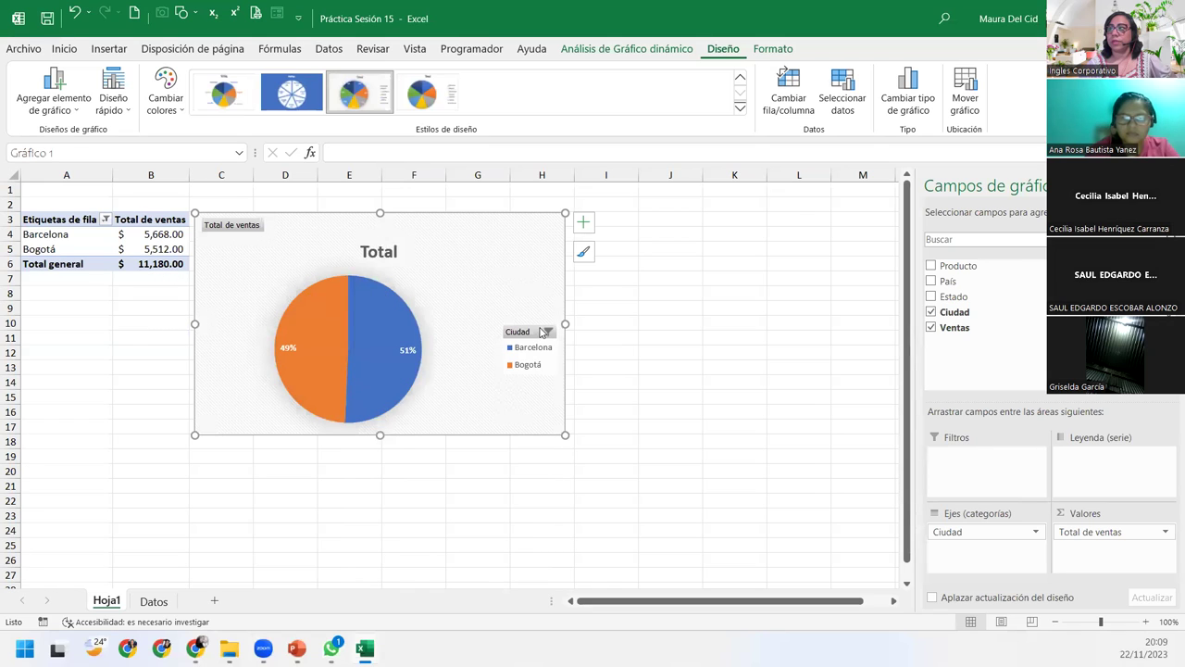
Step: Refilter the cities to Madrid, Medellín, México and Monterrey, totalling $21,310.00
click(547, 331)
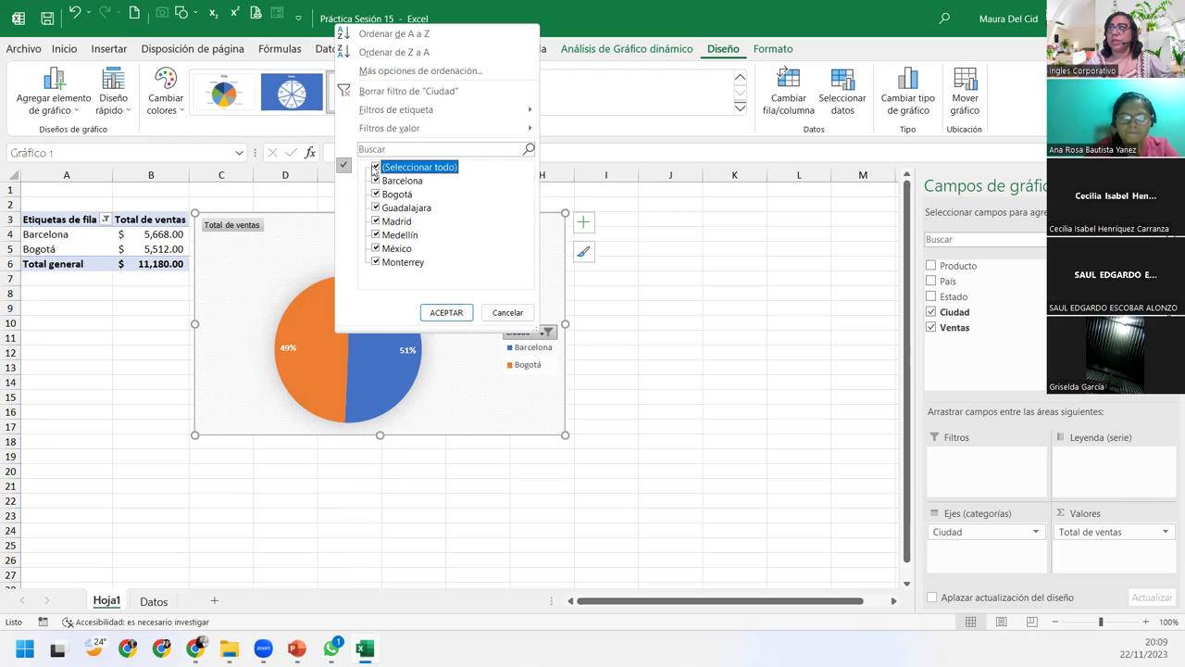
click(376, 168)
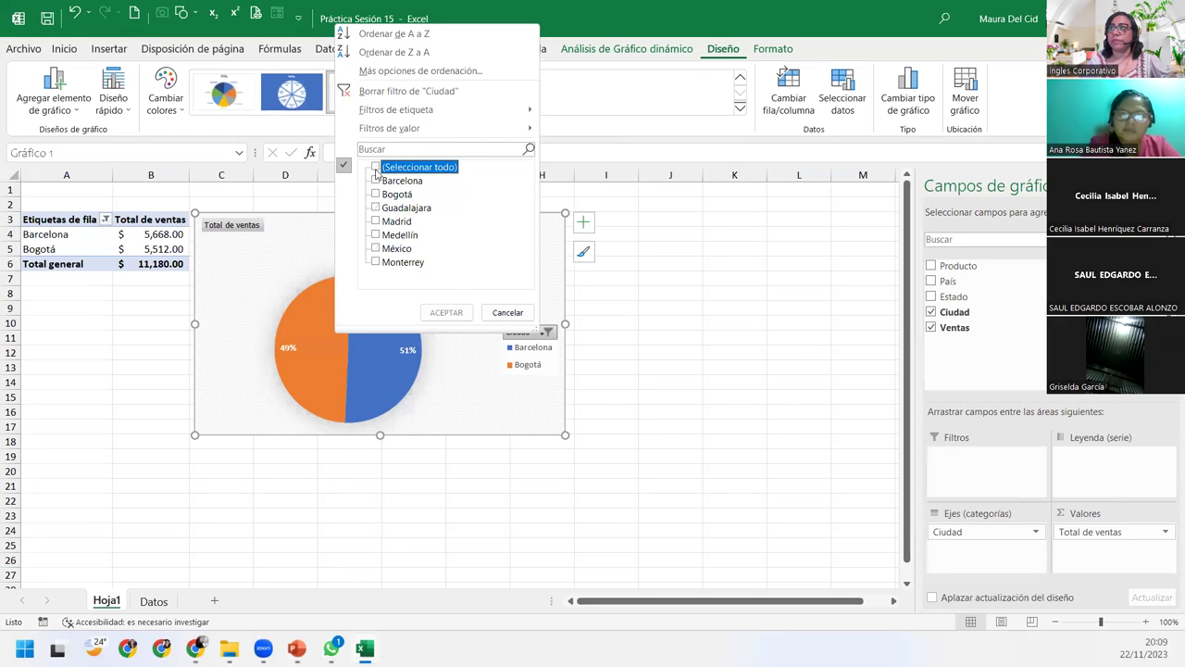
click(376, 222)
click(376, 235)
click(376, 248)
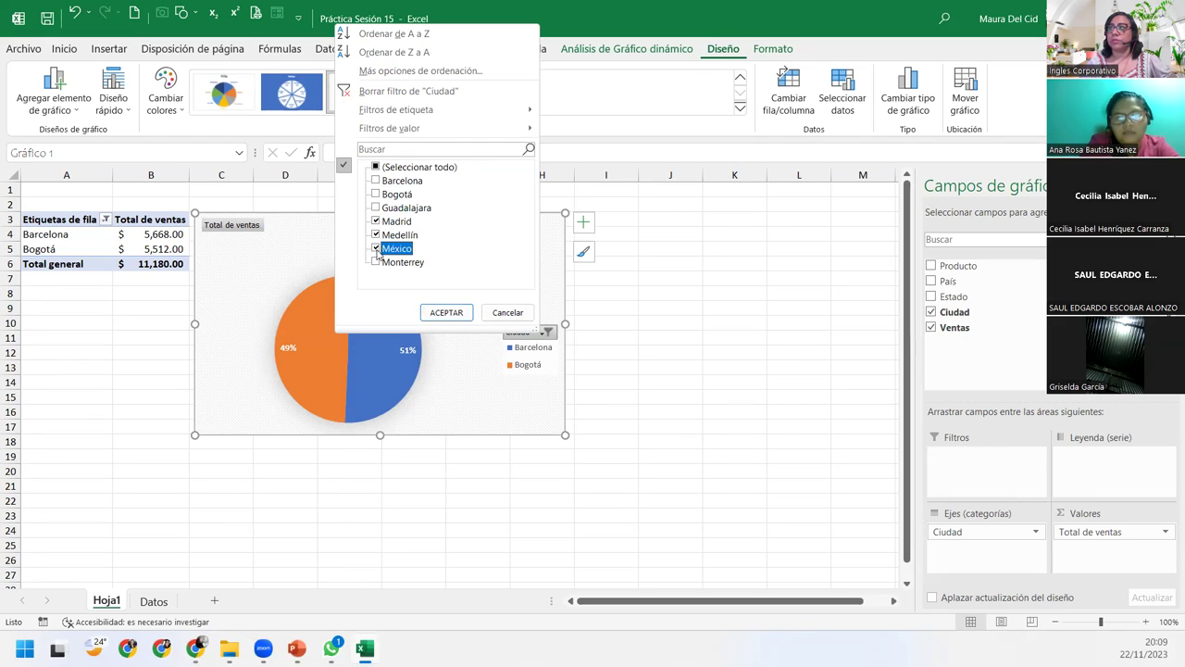
click(376, 262)
click(446, 312)
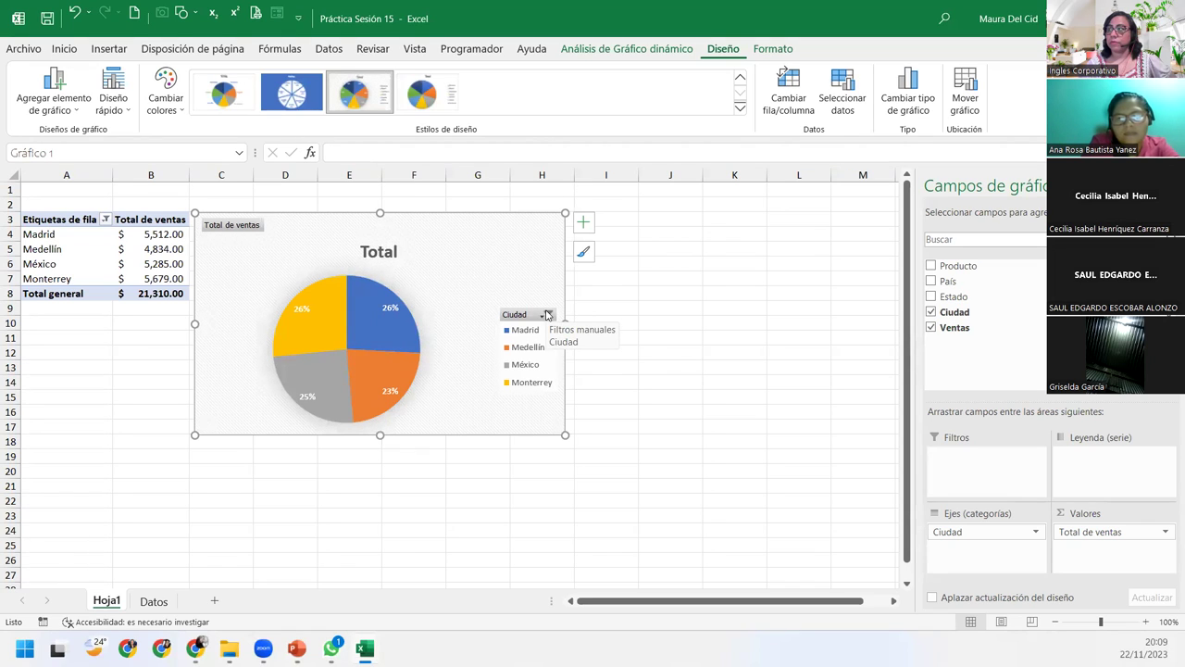
click(547, 316)
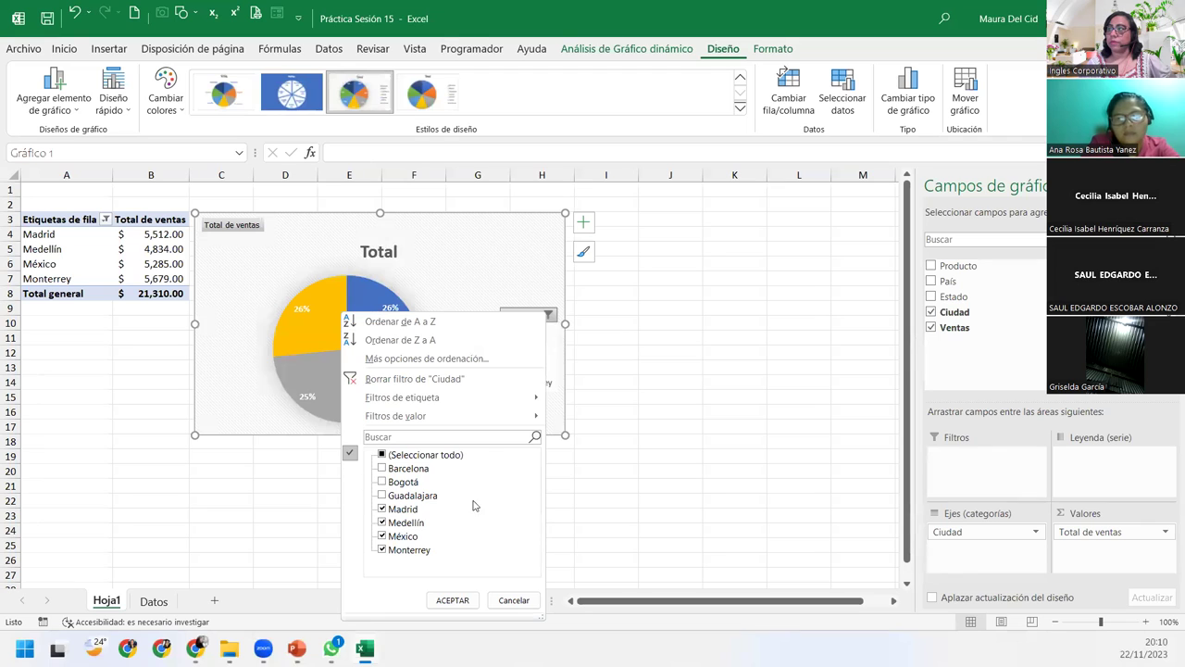
Step: Filter the pivot and chart to only Bogotá and Guadalajara
click(518, 265)
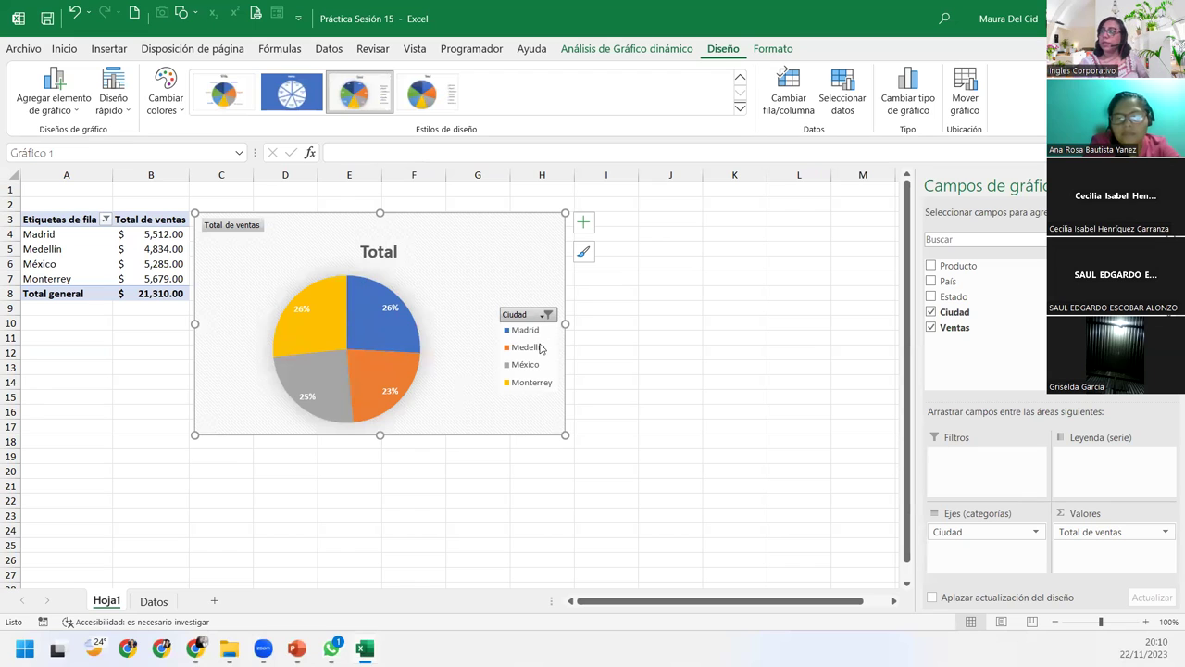
click(547, 315)
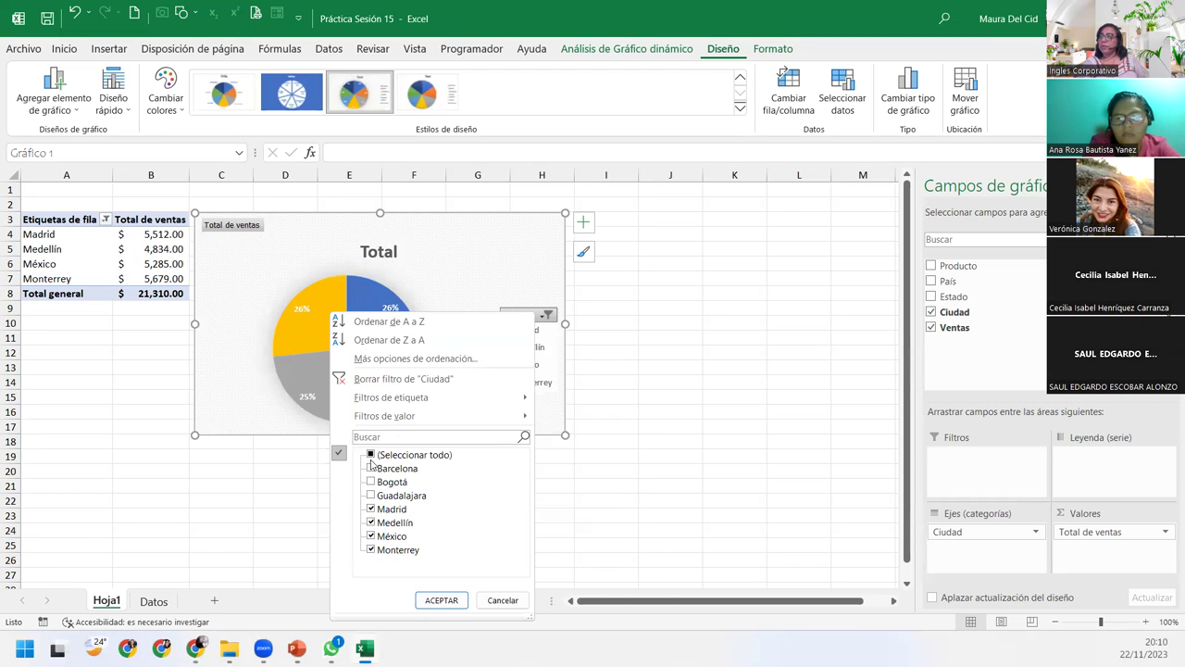
click(371, 454)
click(371, 495)
click(371, 455)
click(372, 454)
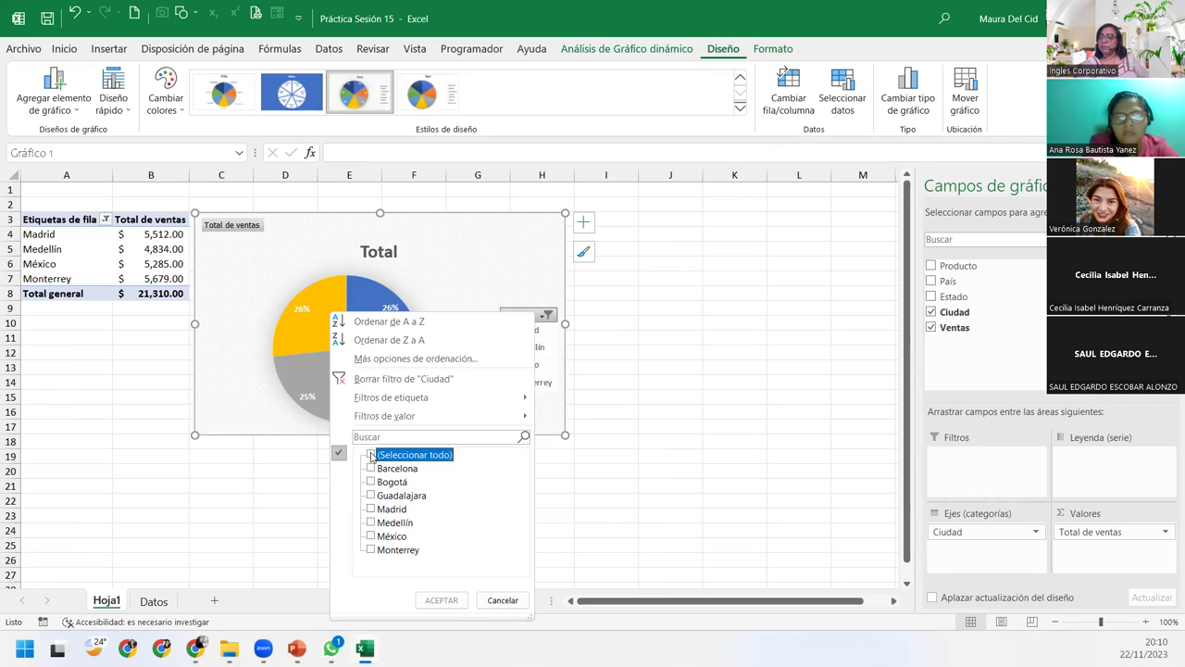
click(372, 482)
click(371, 496)
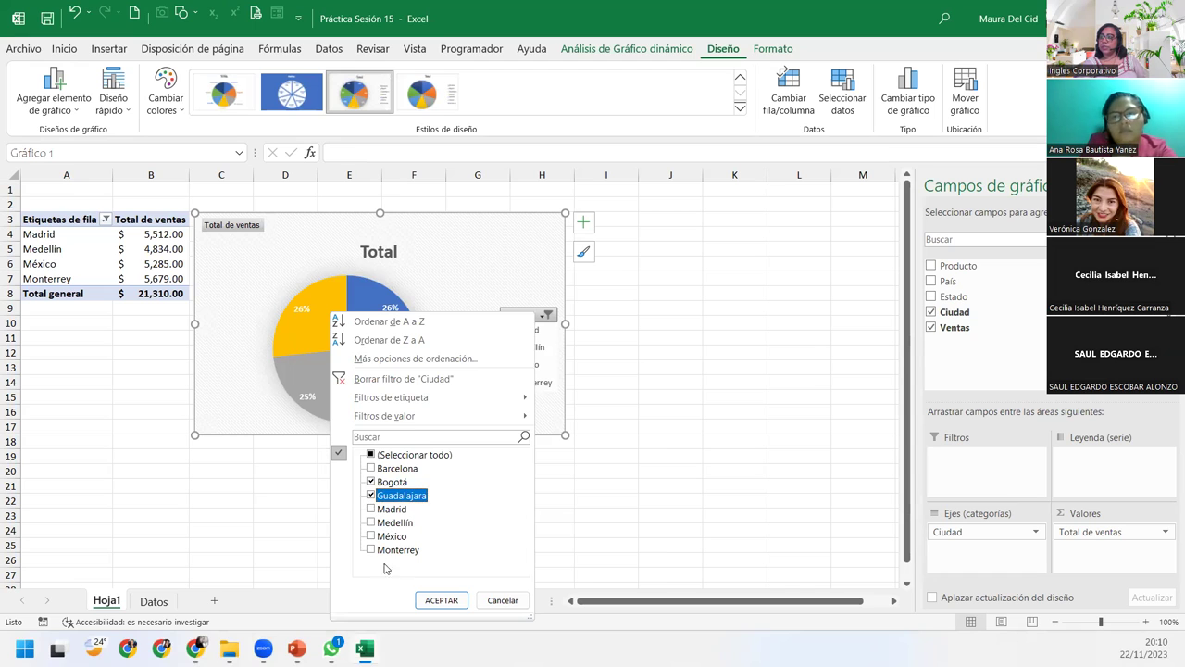
click(441, 600)
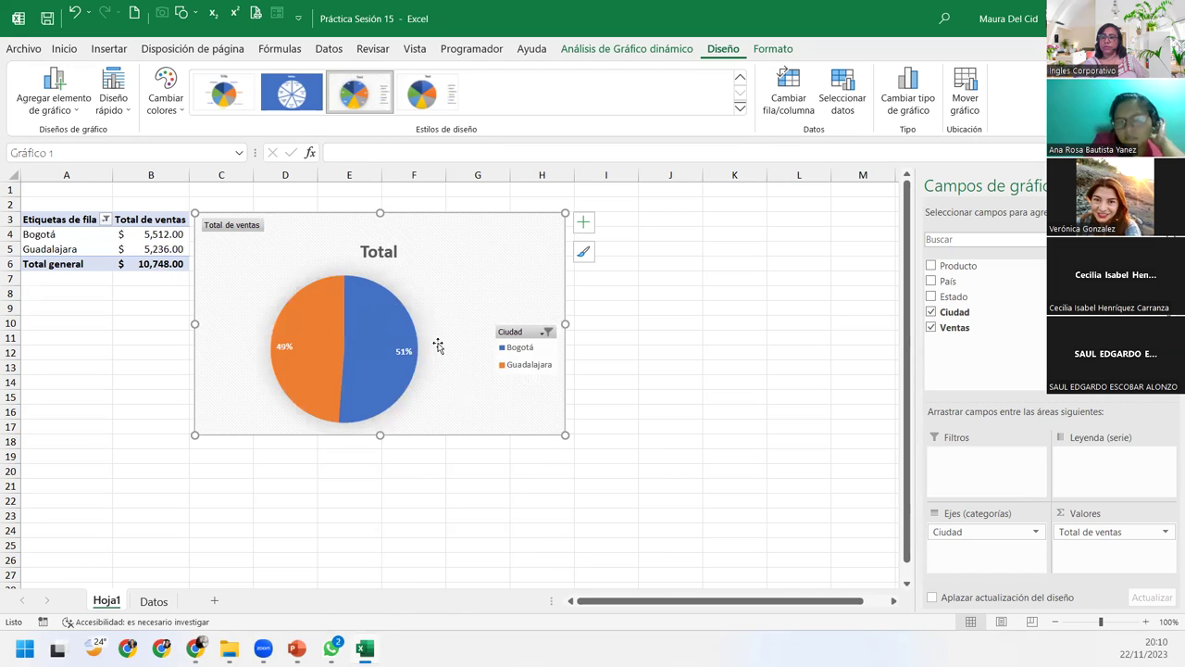
Step: Reselect all seven cities in the Ciudad filter, restoring the $37,726.00 total
click(541, 330)
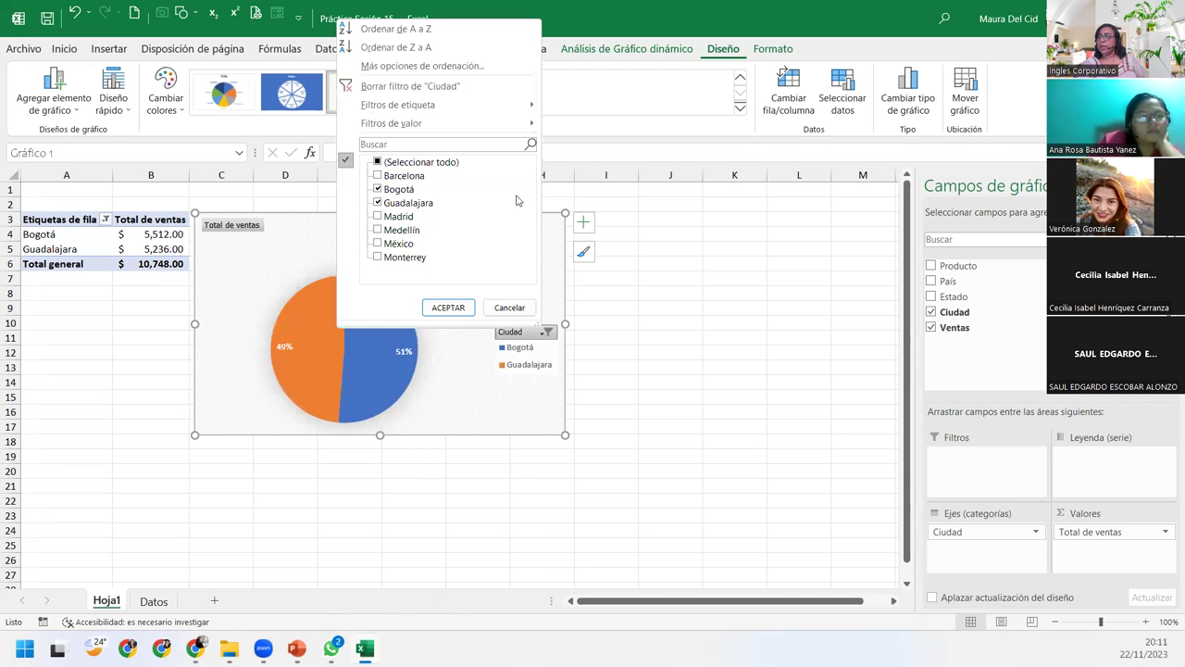
click(400, 162)
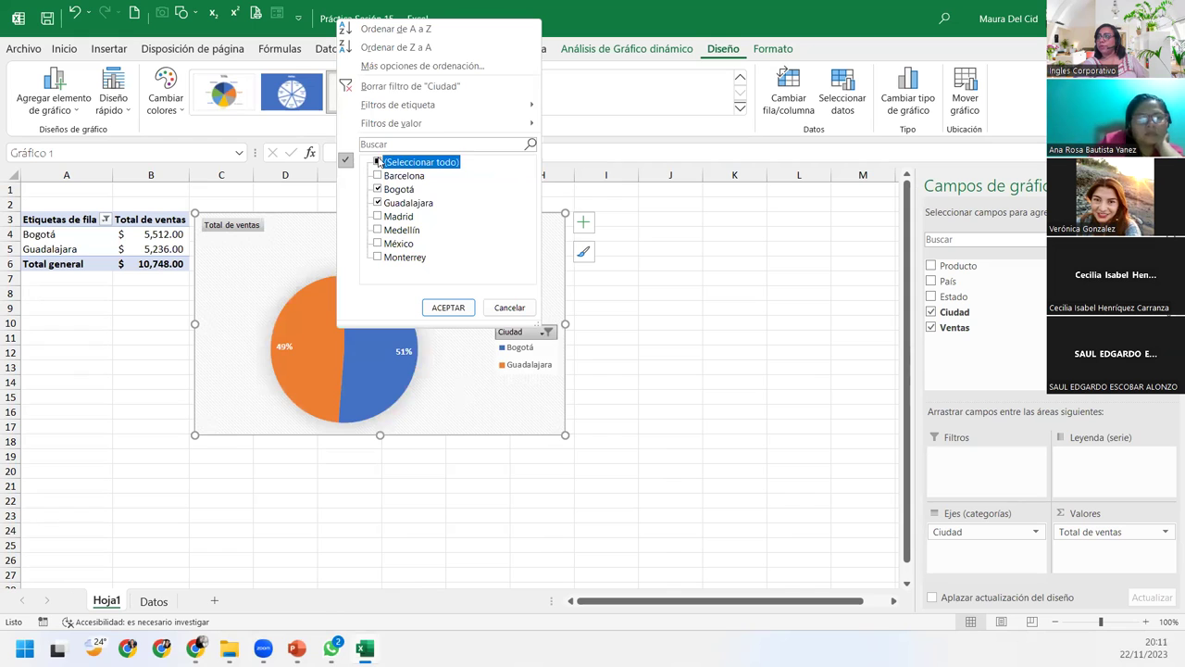
click(448, 306)
click(117, 279)
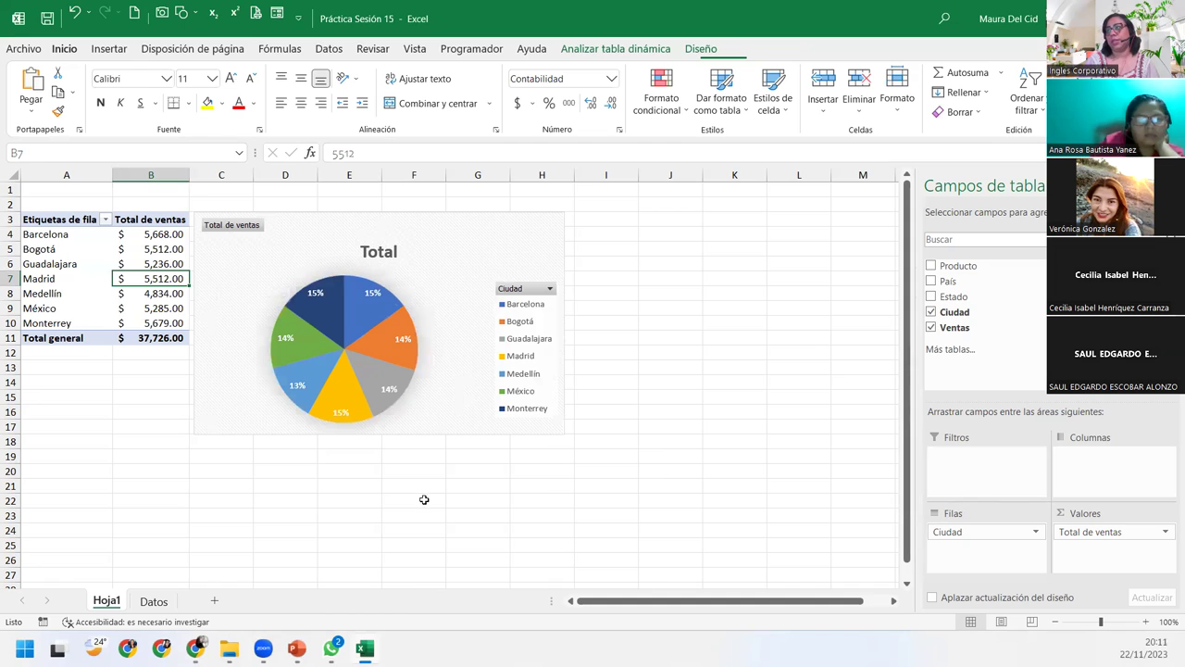
Step: Add País as a report filter to the pivot table and chart
click(53, 264)
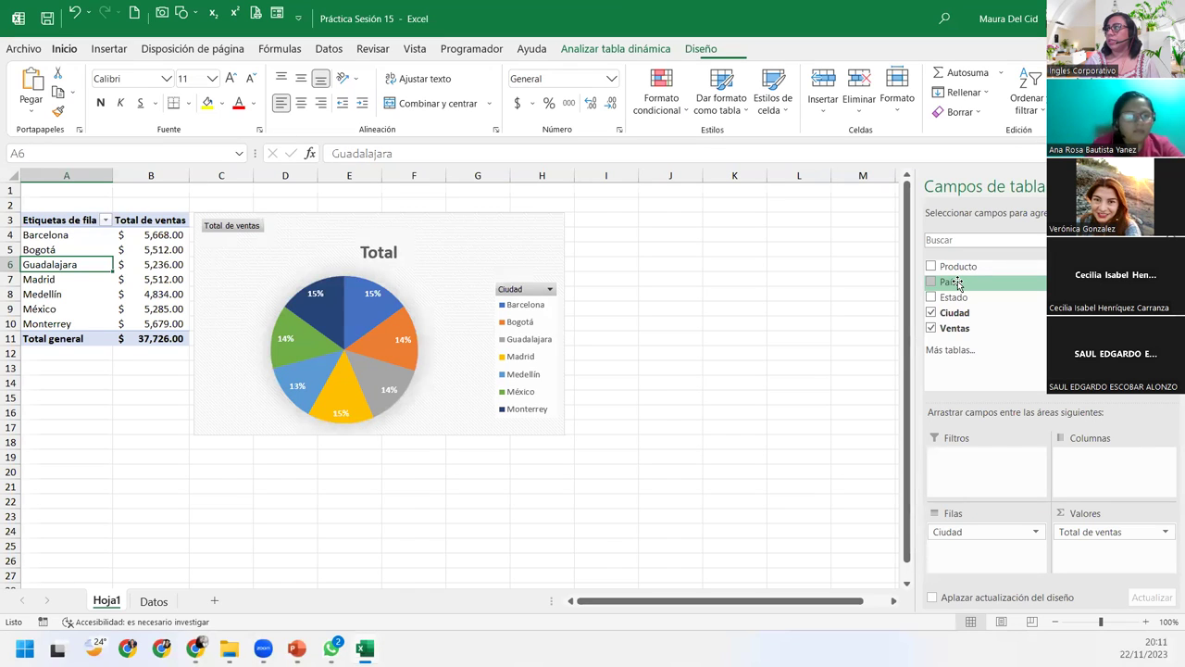
drag(959, 284, 1007, 472)
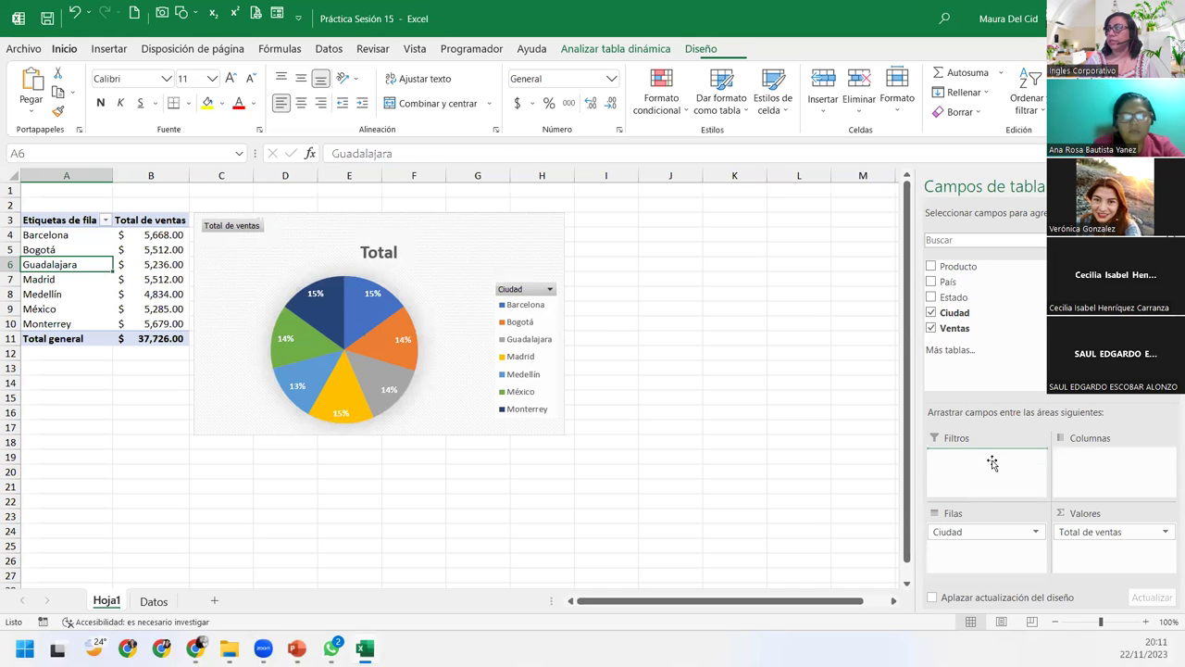
drag(1009, 478, 992, 463)
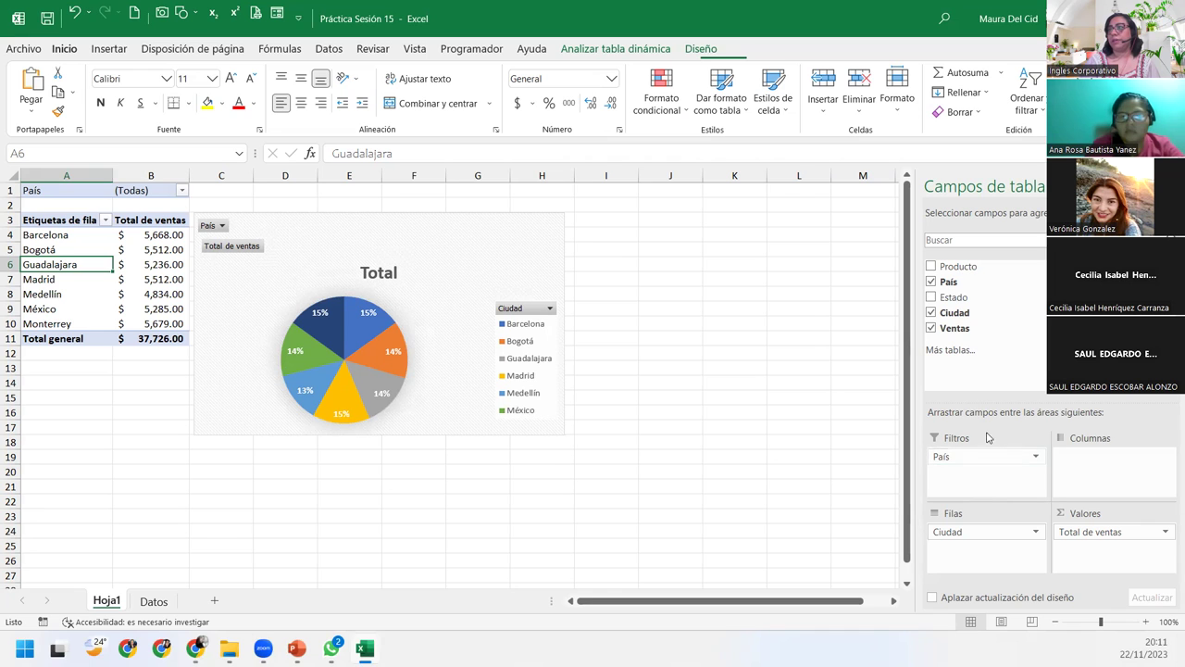
Step: Move the pie chart's Total title to the top and enlarge the pie's plot area
click(260, 248)
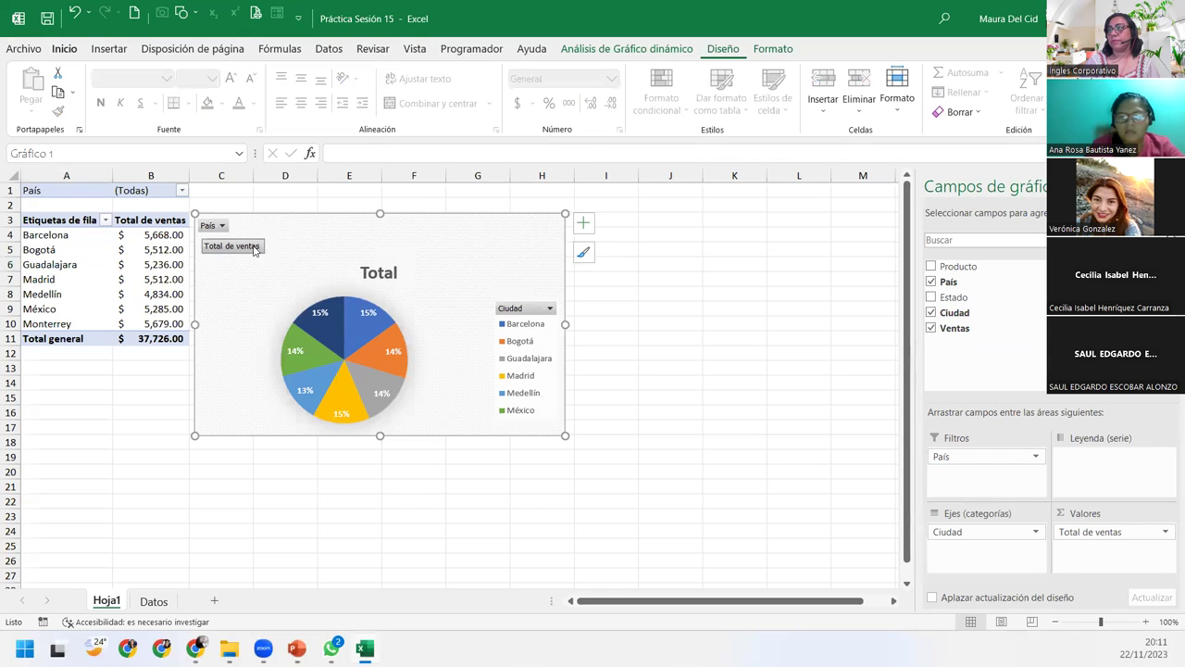
click(362, 265)
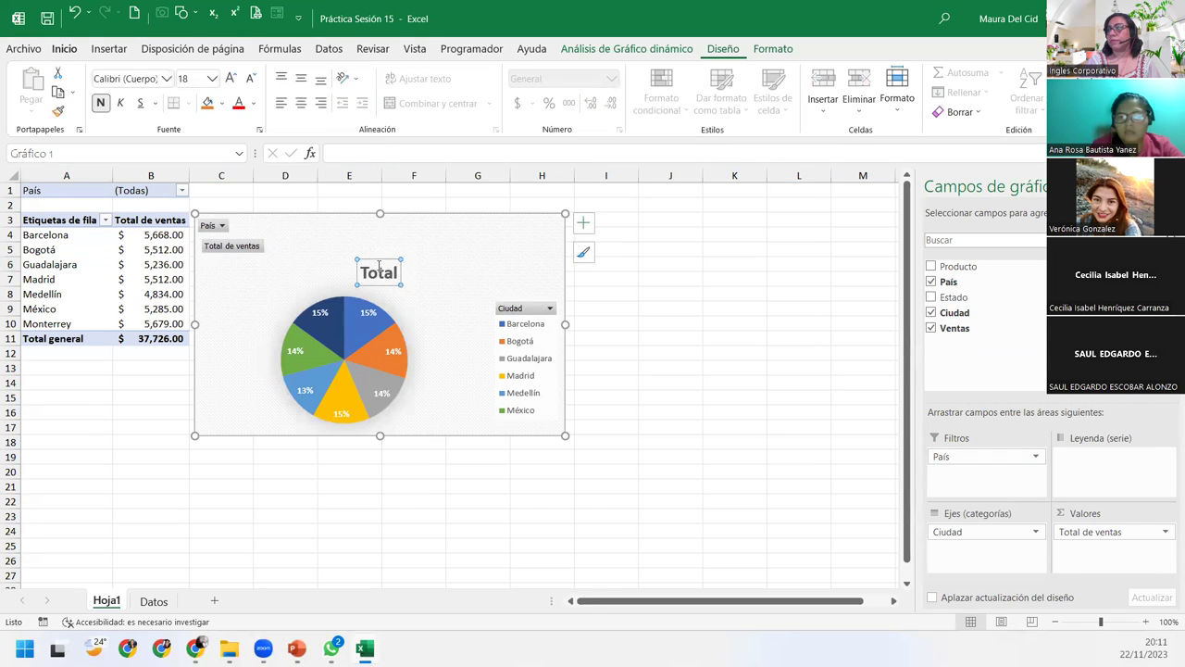
drag(387, 243, 389, 222)
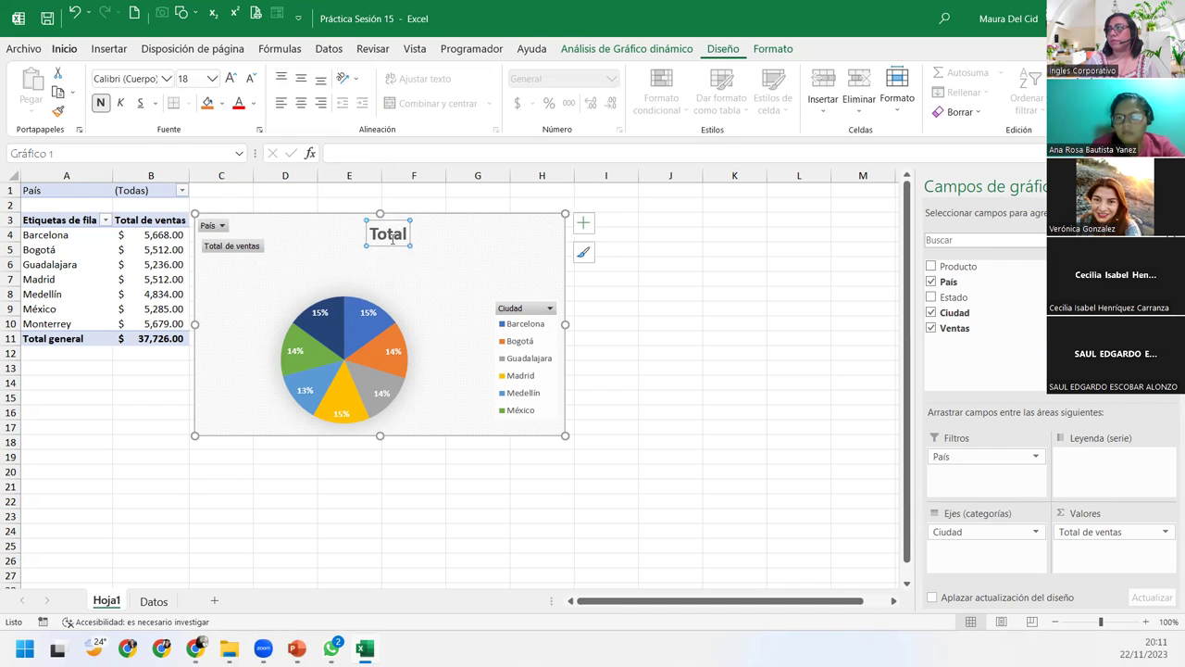
click(386, 306)
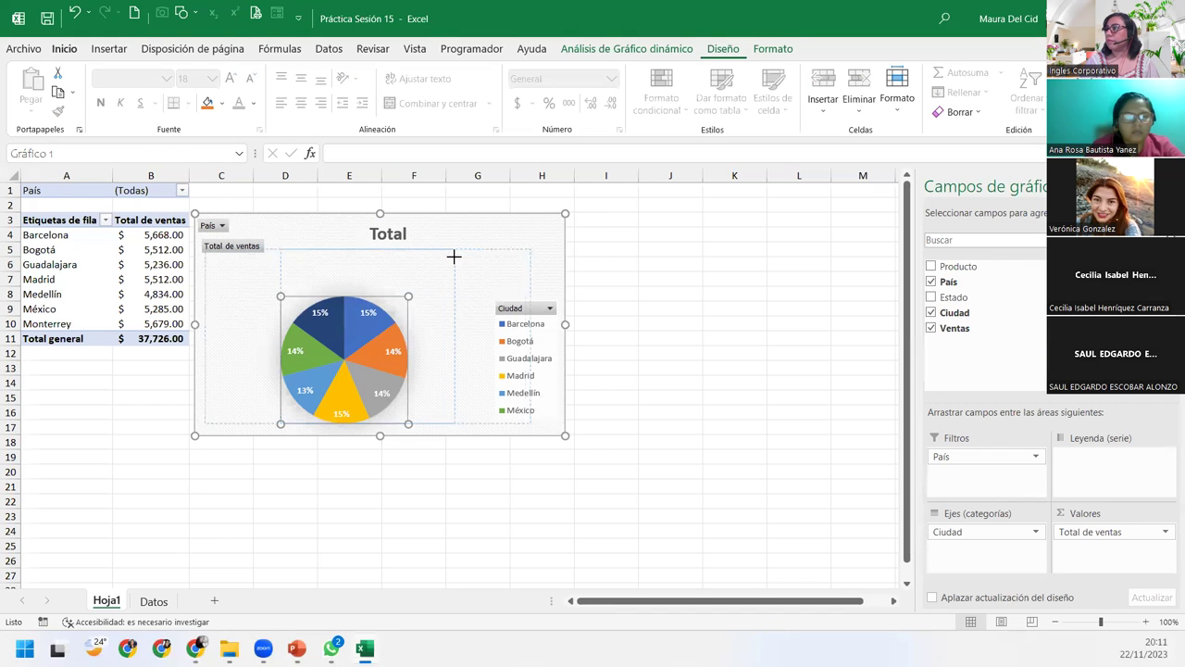
drag(409, 296, 454, 252)
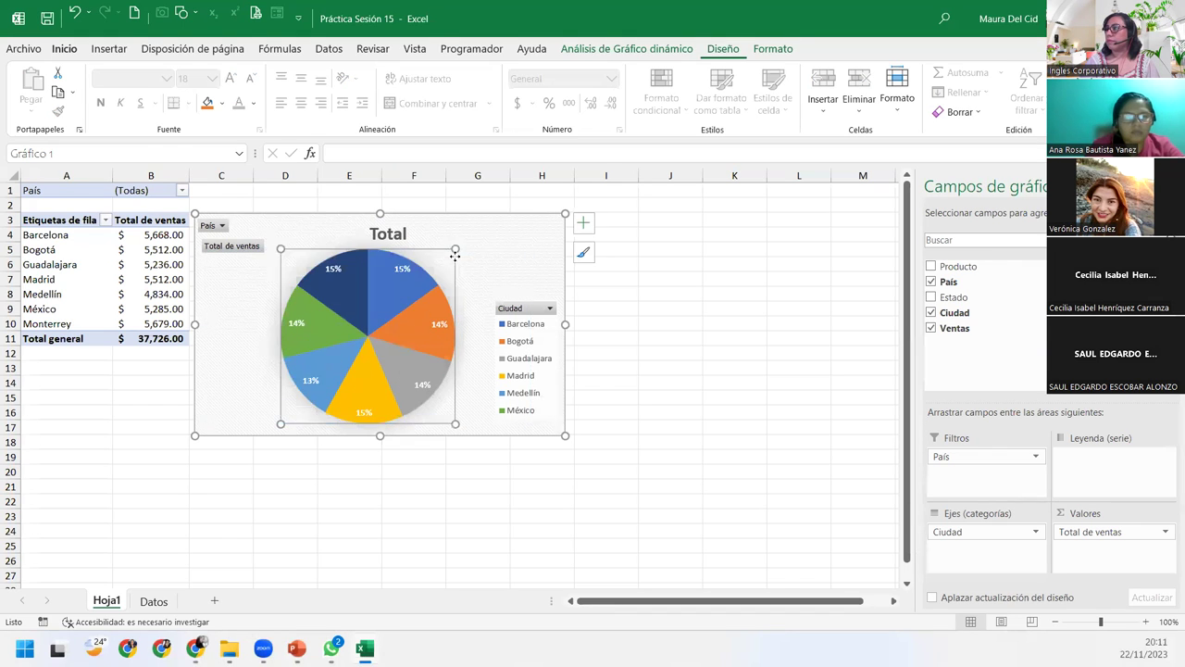
click(971, 457)
Step: Filter the pie chart by País, trying Colombia and España before settling on México
click(243, 336)
click(182, 191)
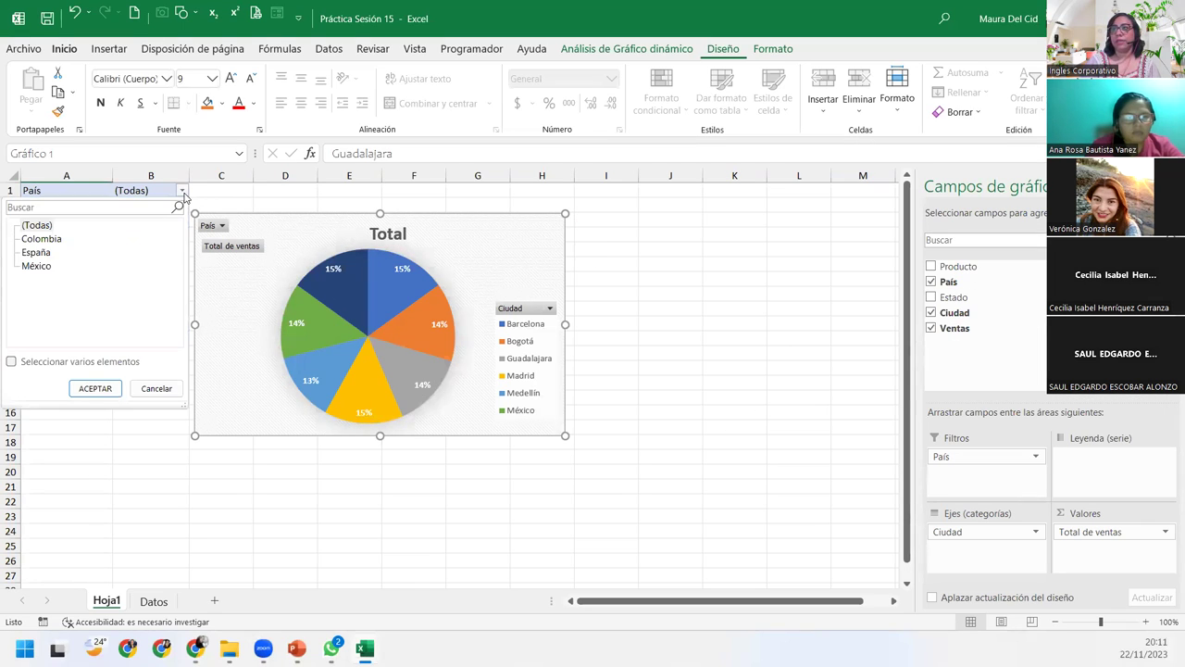
click(45, 239)
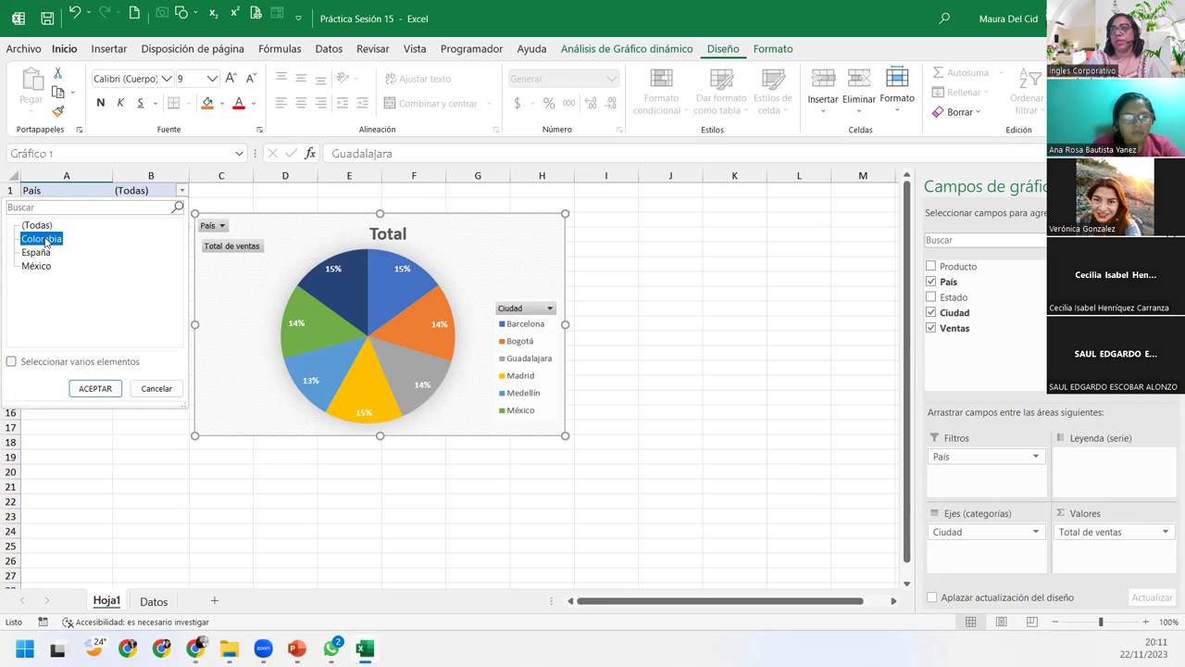
click(93, 389)
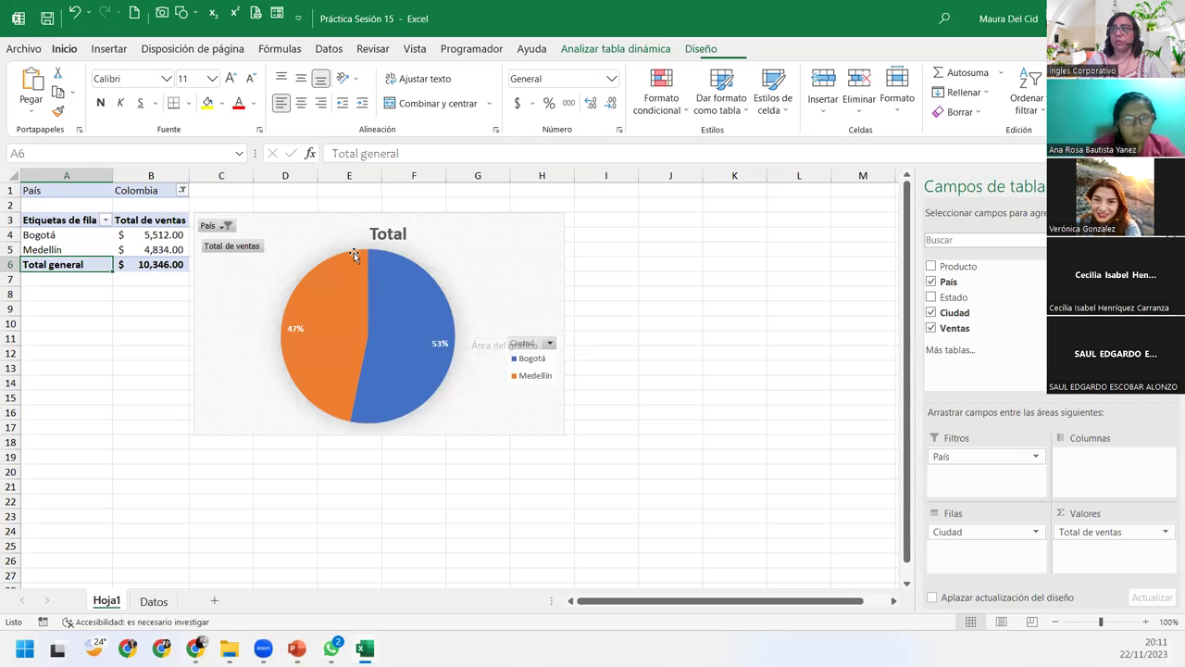
click(223, 226)
click(65, 286)
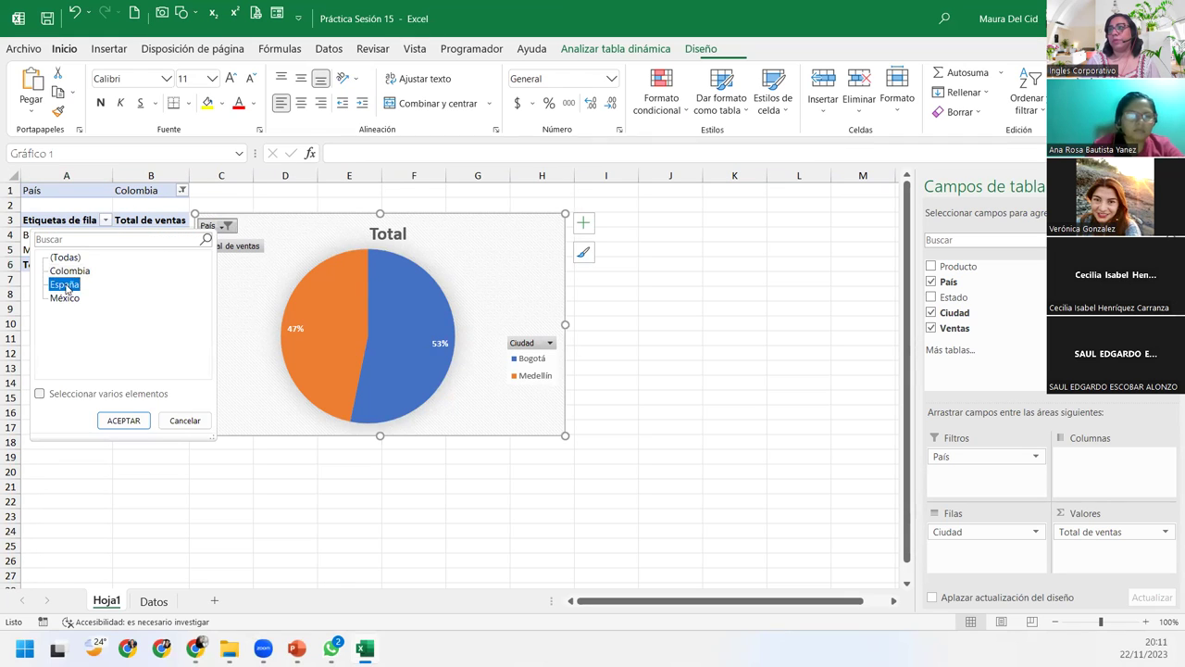
click(124, 421)
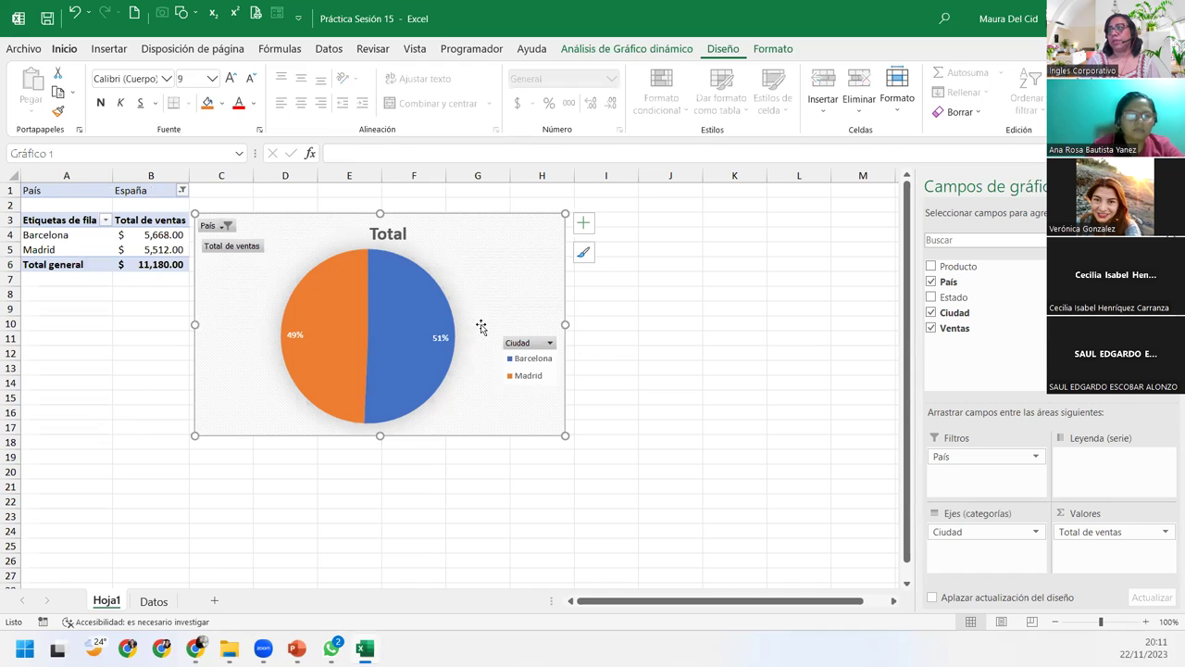
click(225, 225)
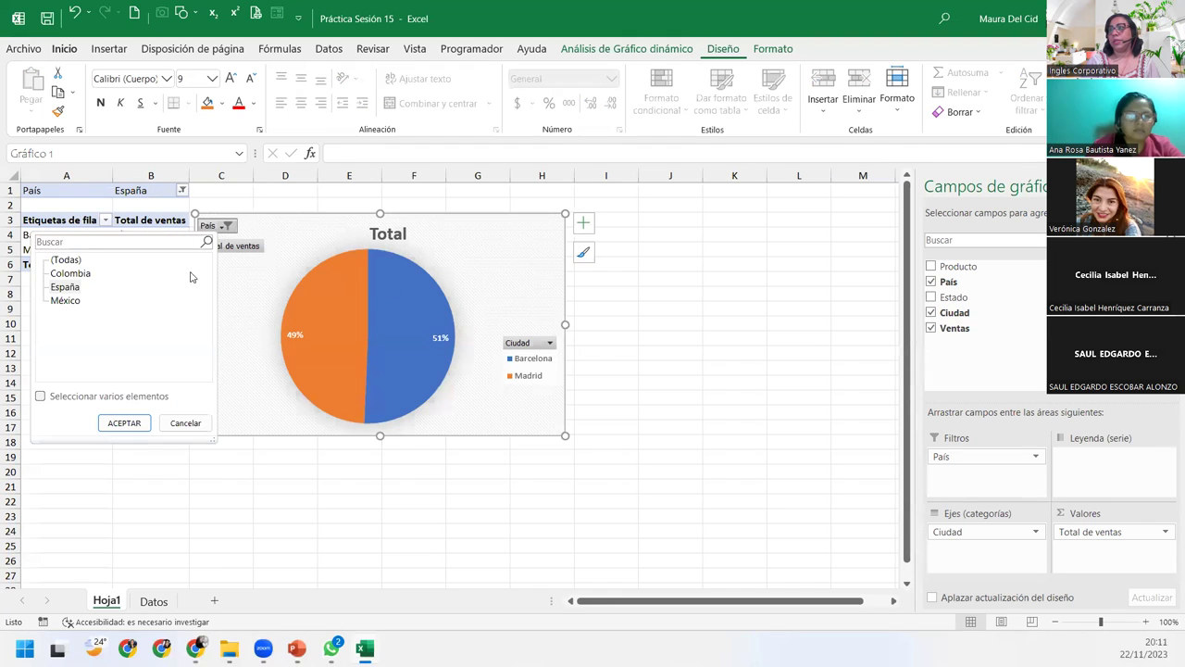
click(60, 301)
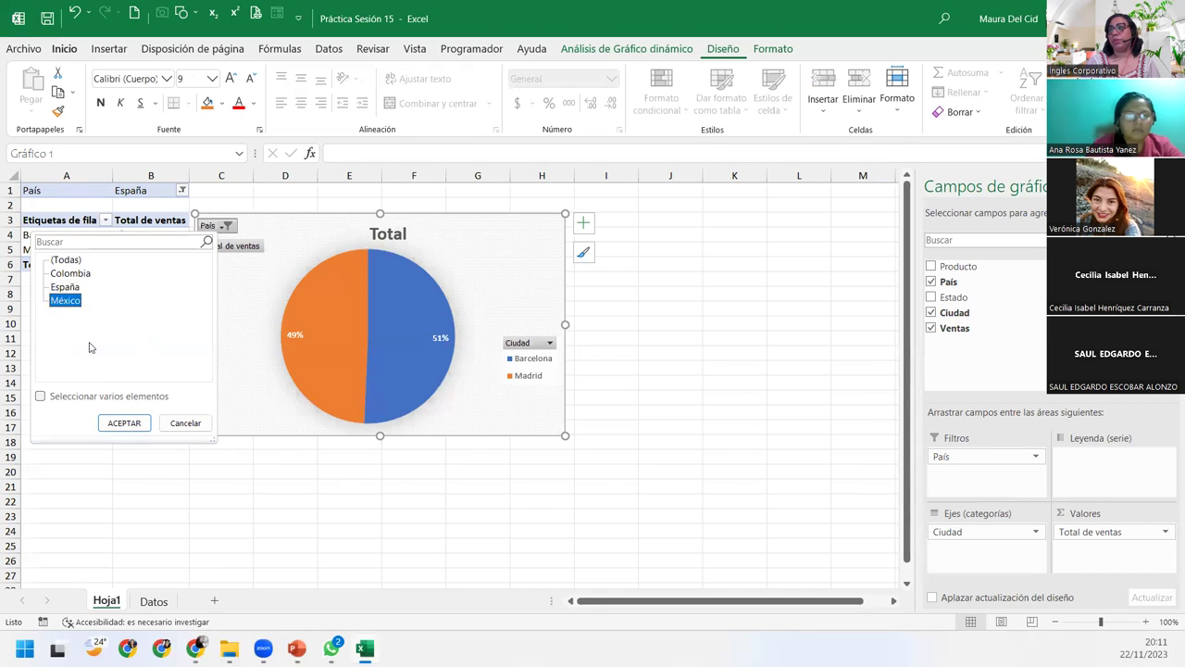
click(124, 422)
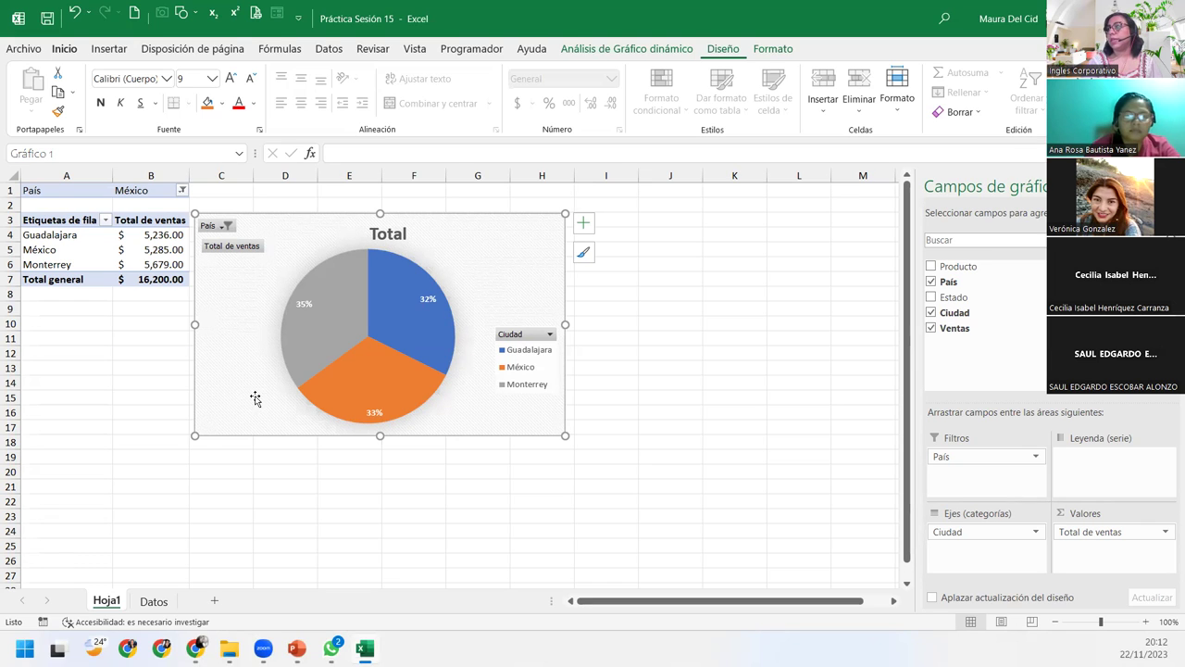
Step: On the Datos sheet, select the País header of the data table
click(154, 602)
click(167, 224)
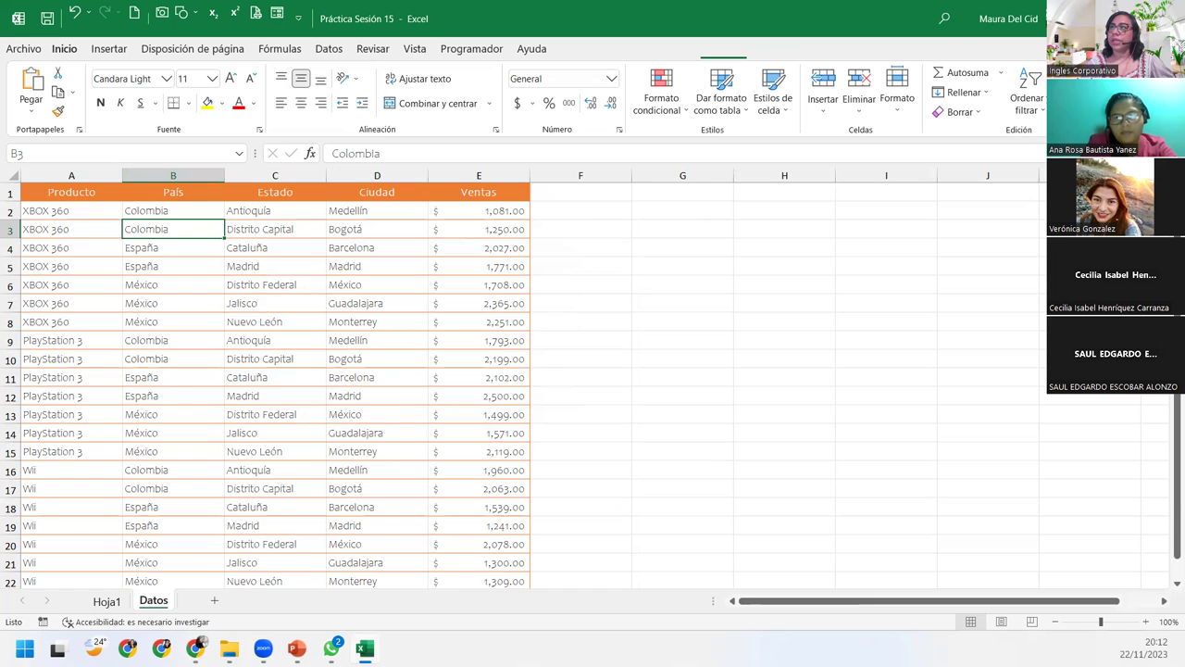
key(alt+Tab)
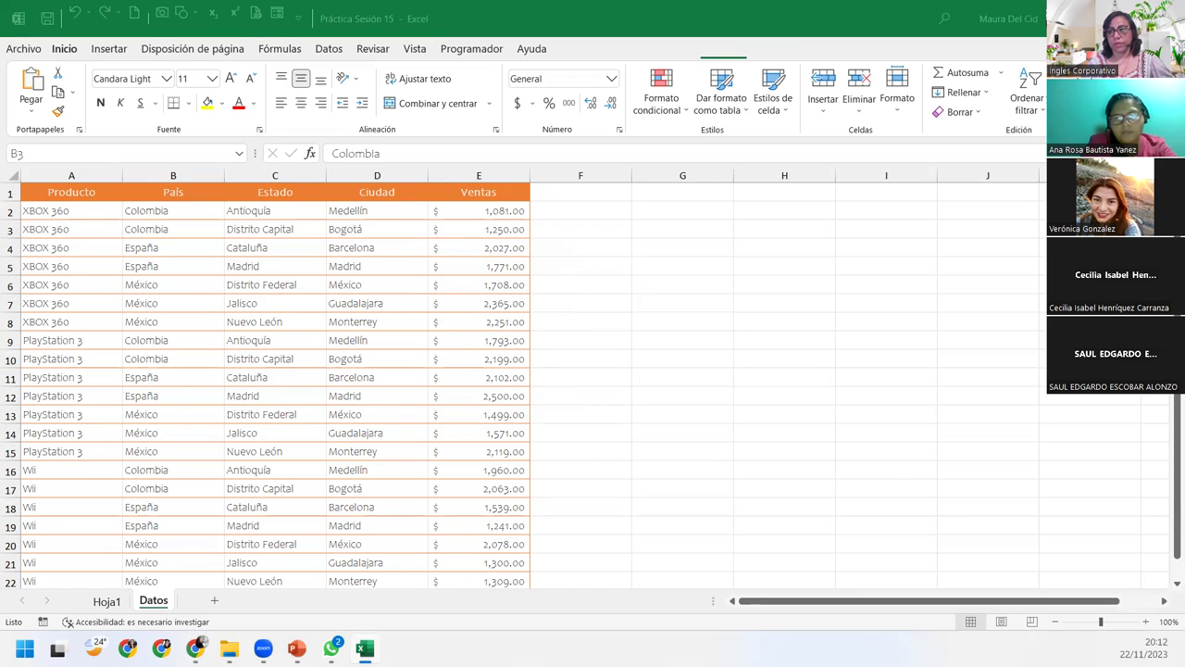
key(alt+Tab)
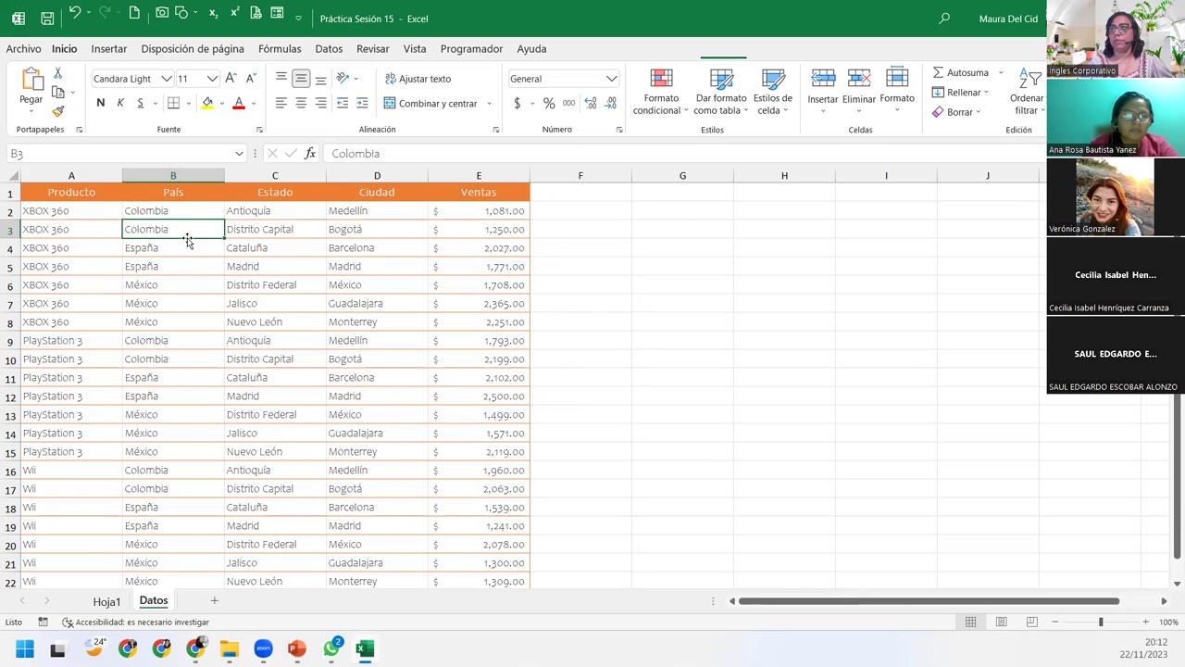
click(159, 198)
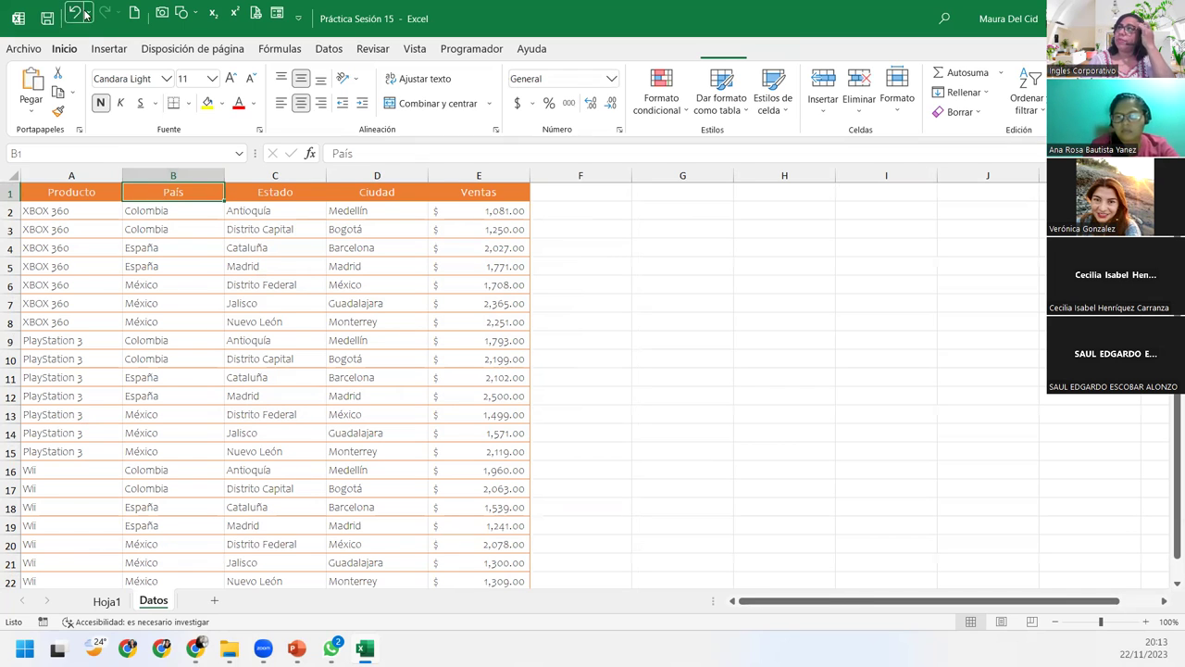
Step: Insert an empty pivot chart from the Datos table on the existing sheet Hoja1 at cell A25
click(128, 49)
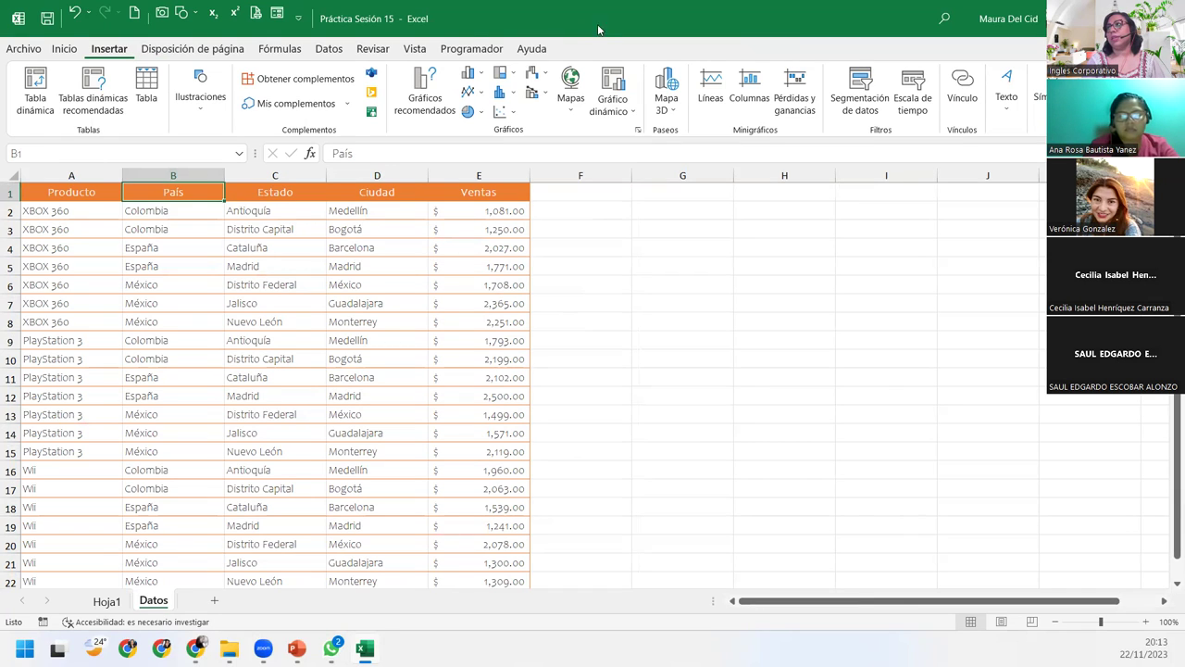
click(622, 109)
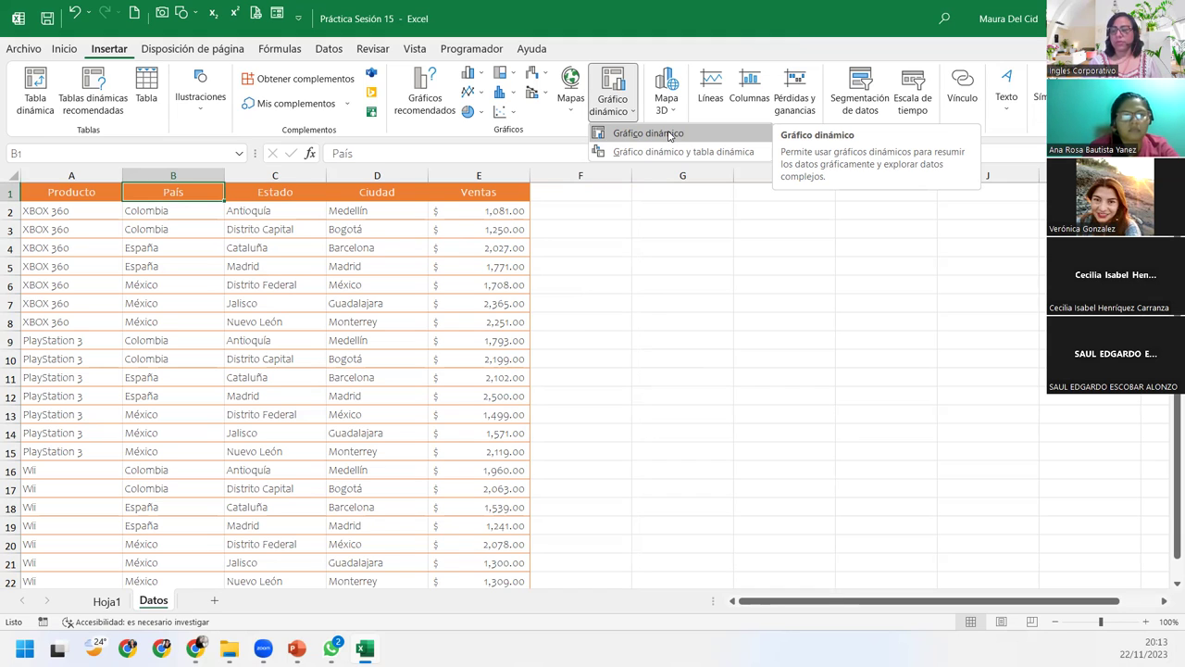
click(671, 136)
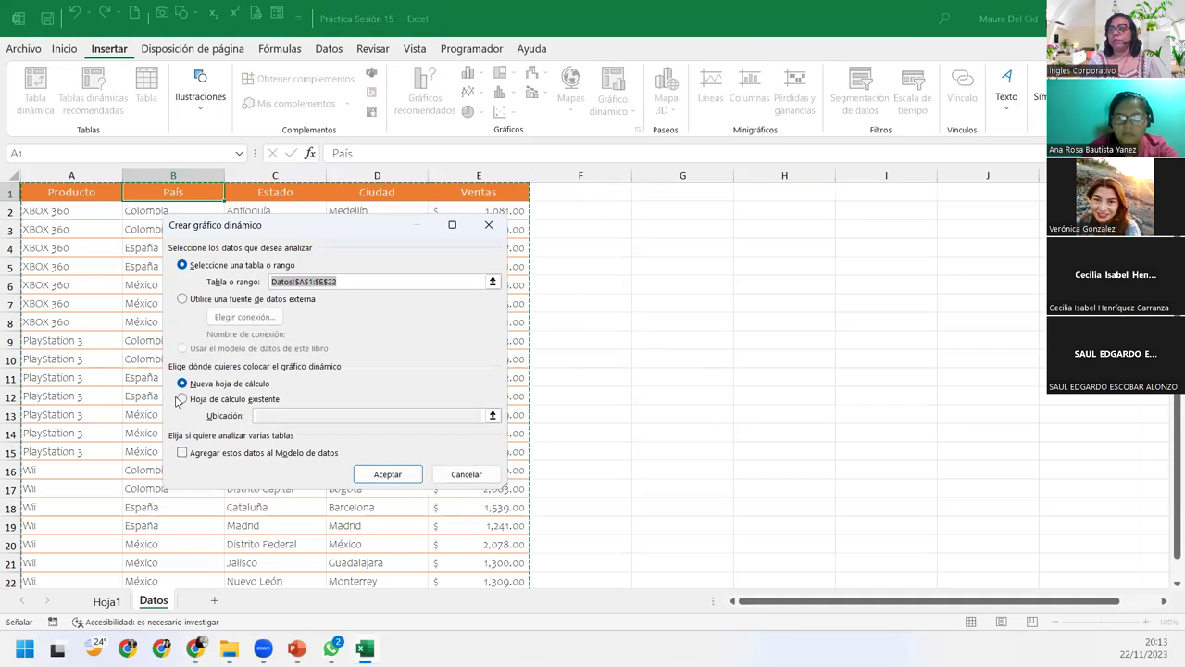
click(183, 398)
click(275, 416)
click(107, 601)
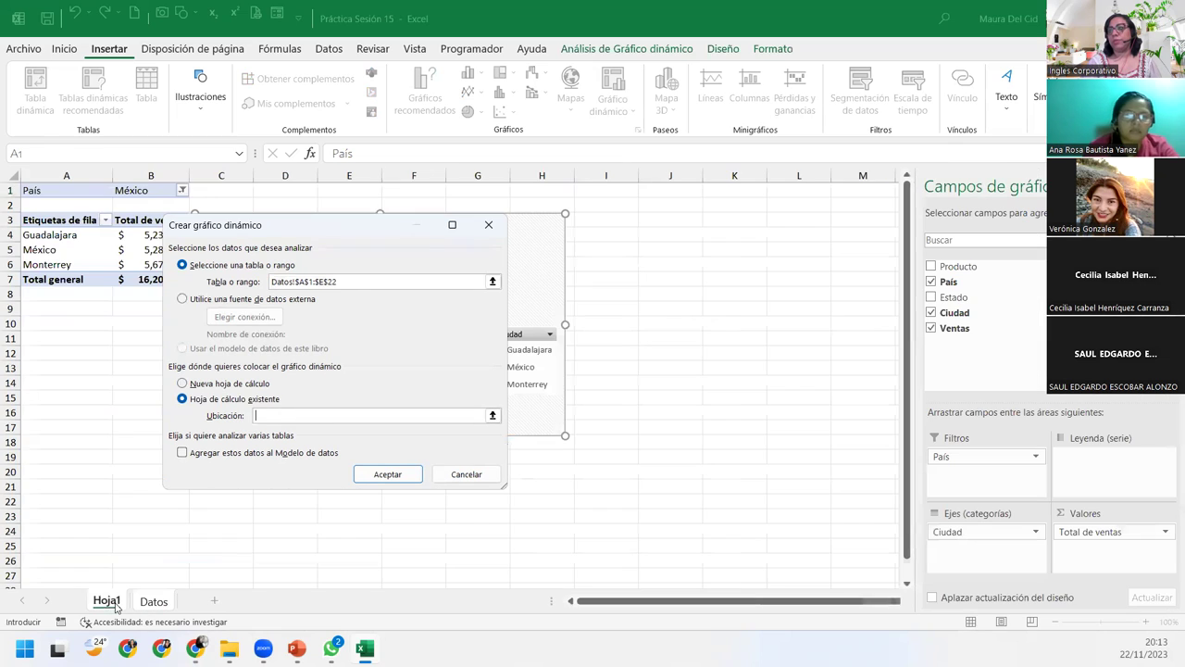
click(42, 547)
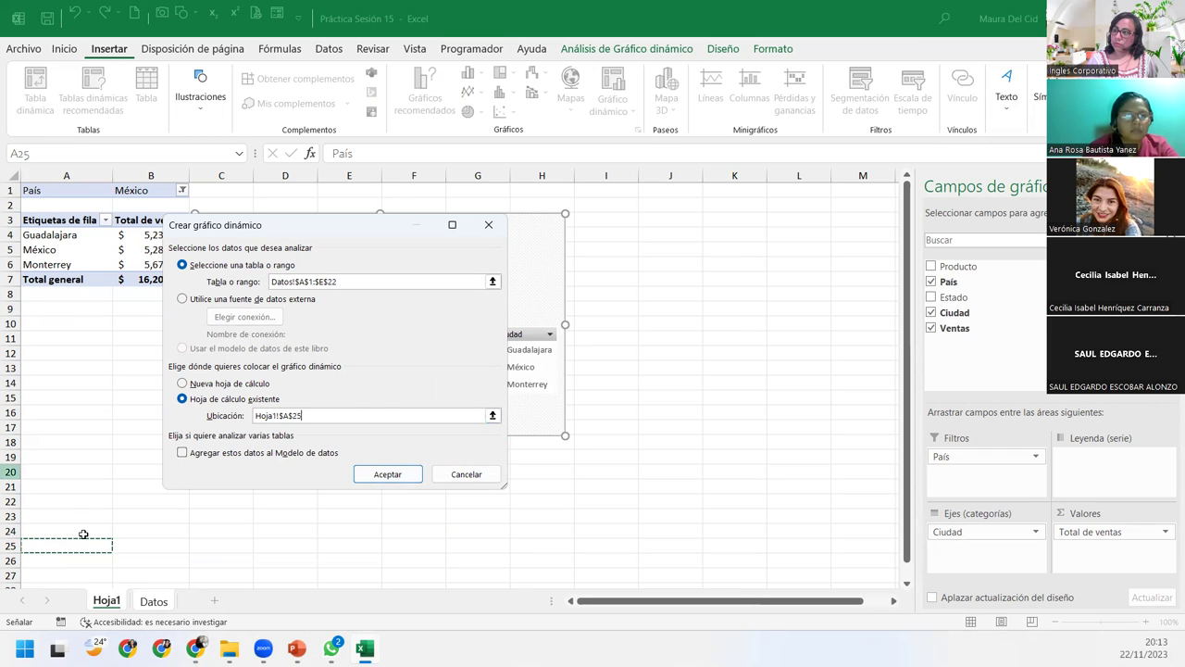
click(387, 474)
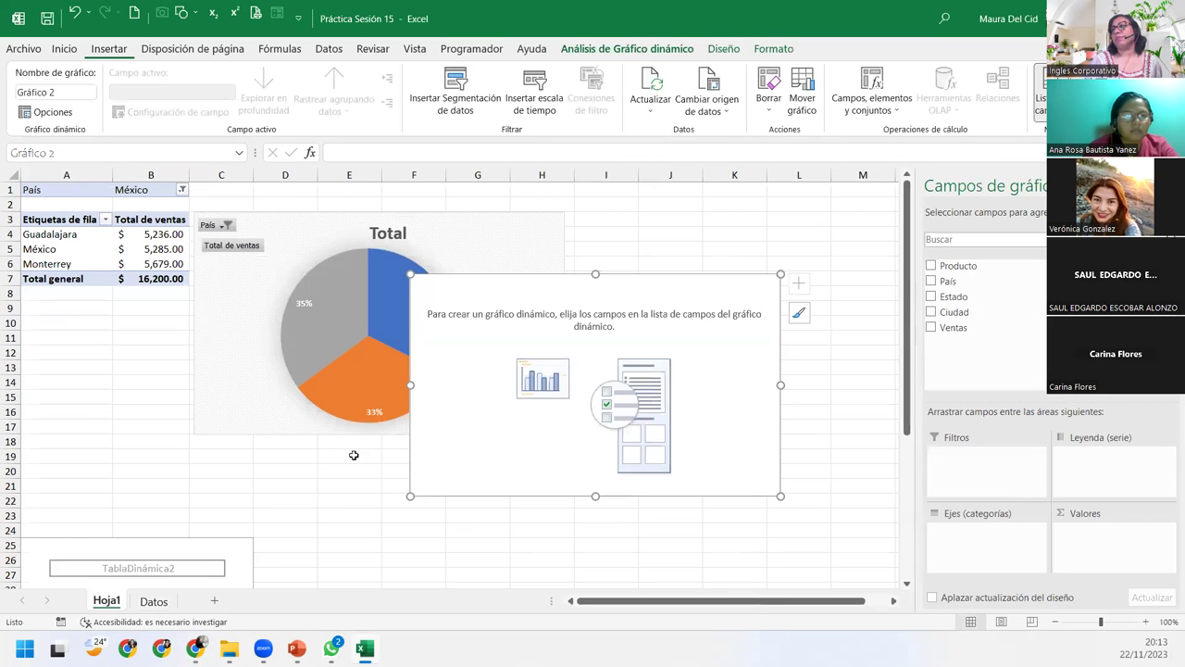
Step: Drag the empty pivot chart down beside TablaDinámica2, around rows 25–40, then deselect it
scroll(437, 500, down, 4)
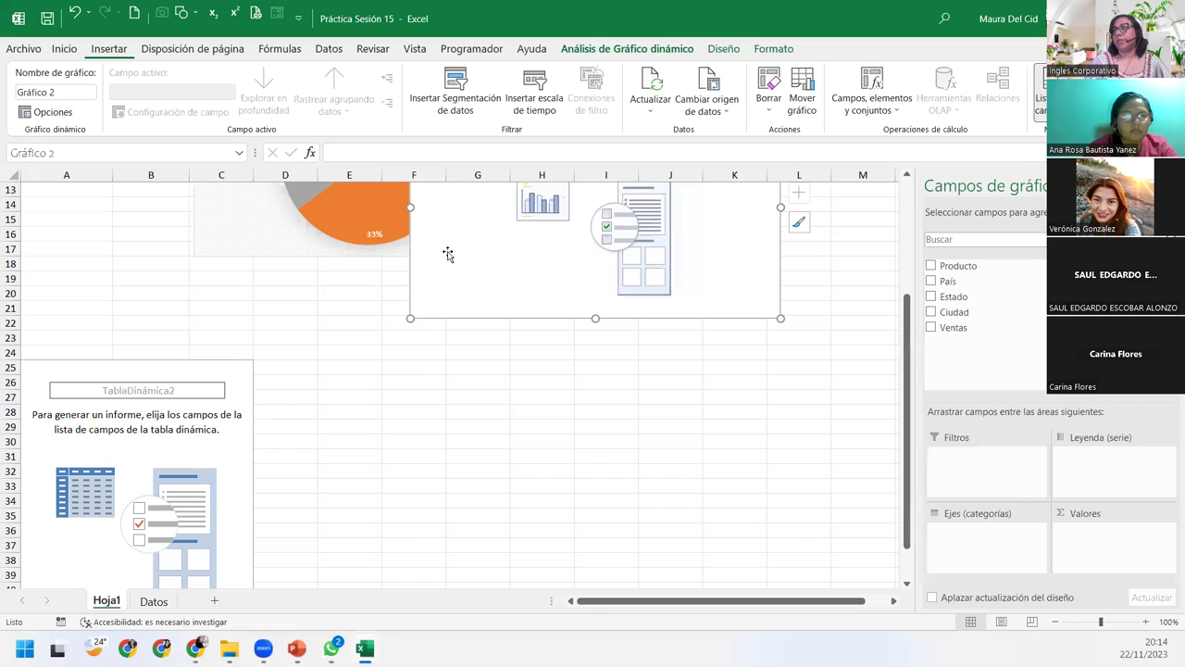
drag(447, 254, 303, 510)
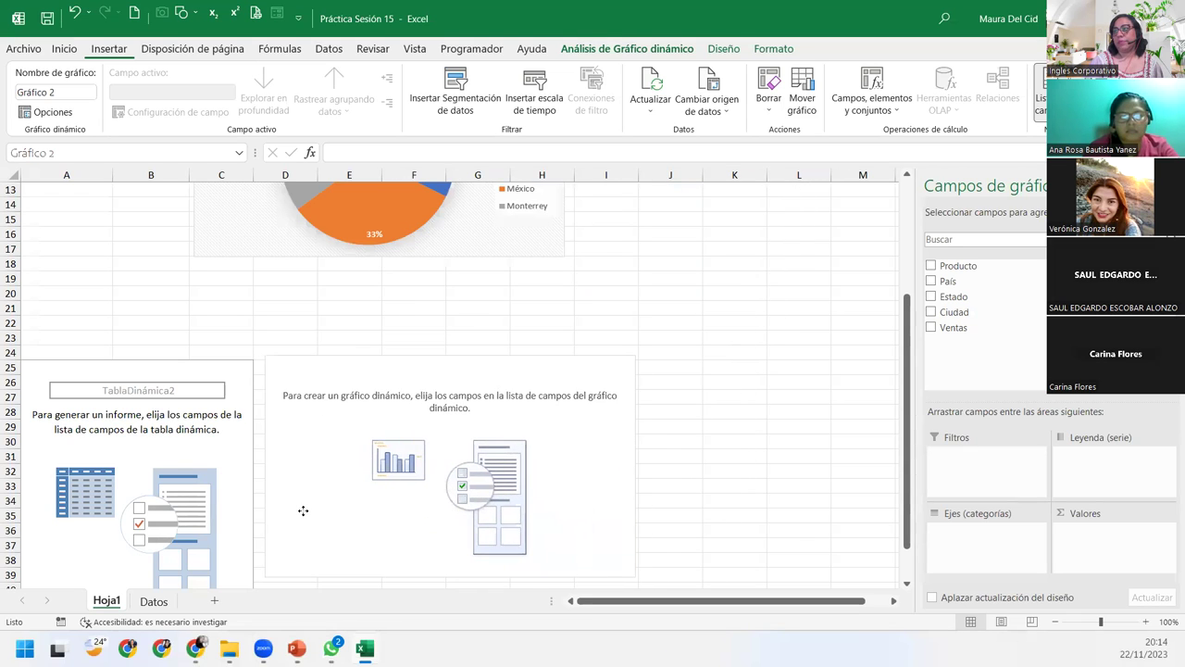
drag(303, 511, 300, 517)
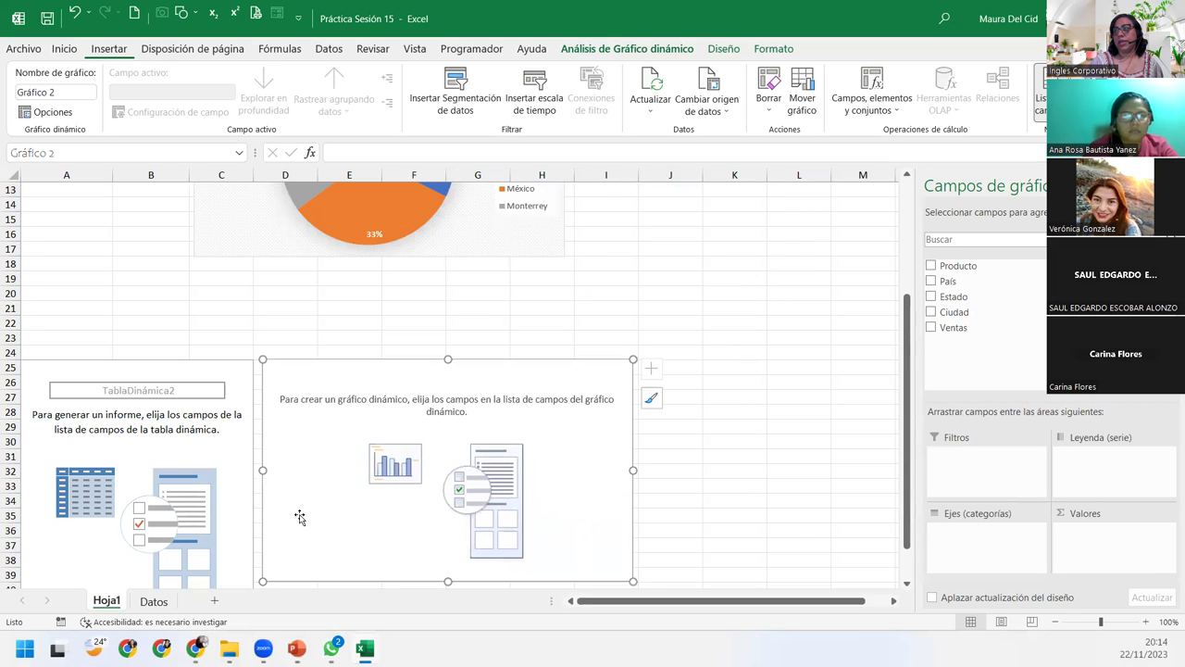
scroll(278, 490, down, 3)
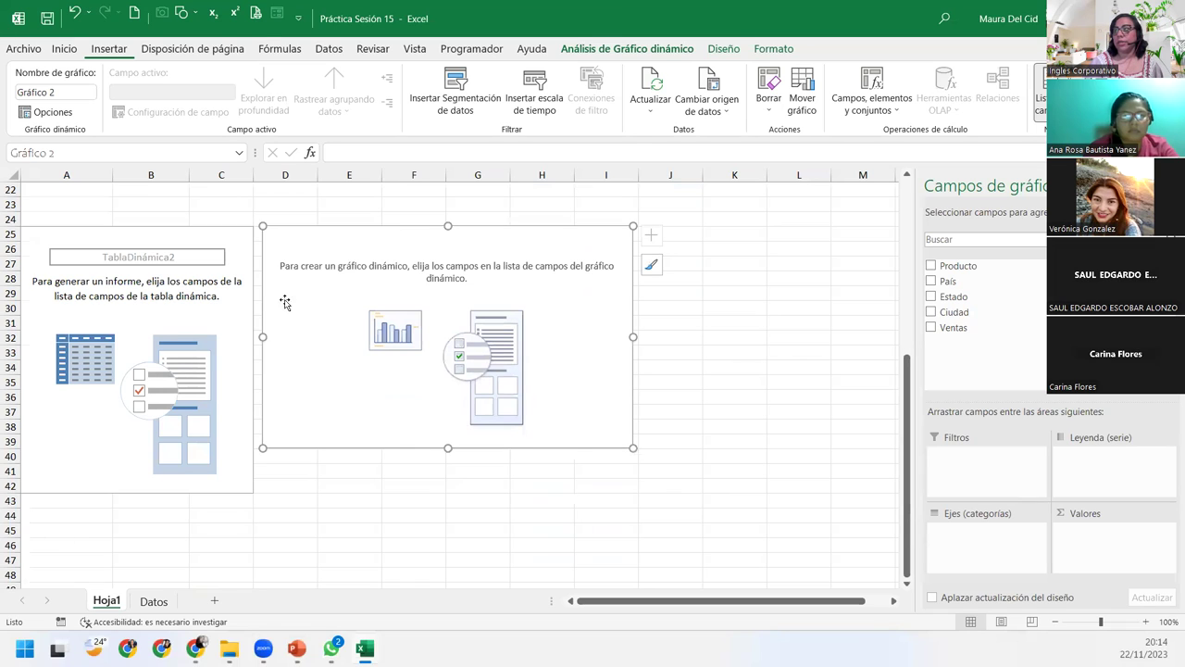
drag(302, 244, 299, 243)
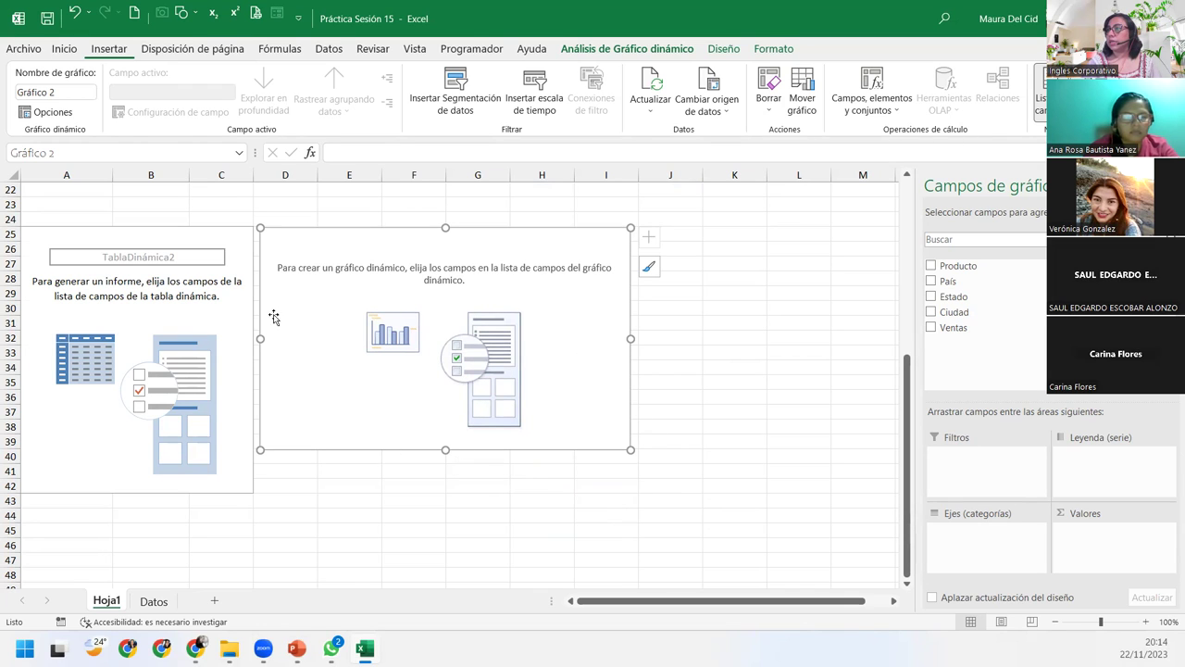
click(206, 334)
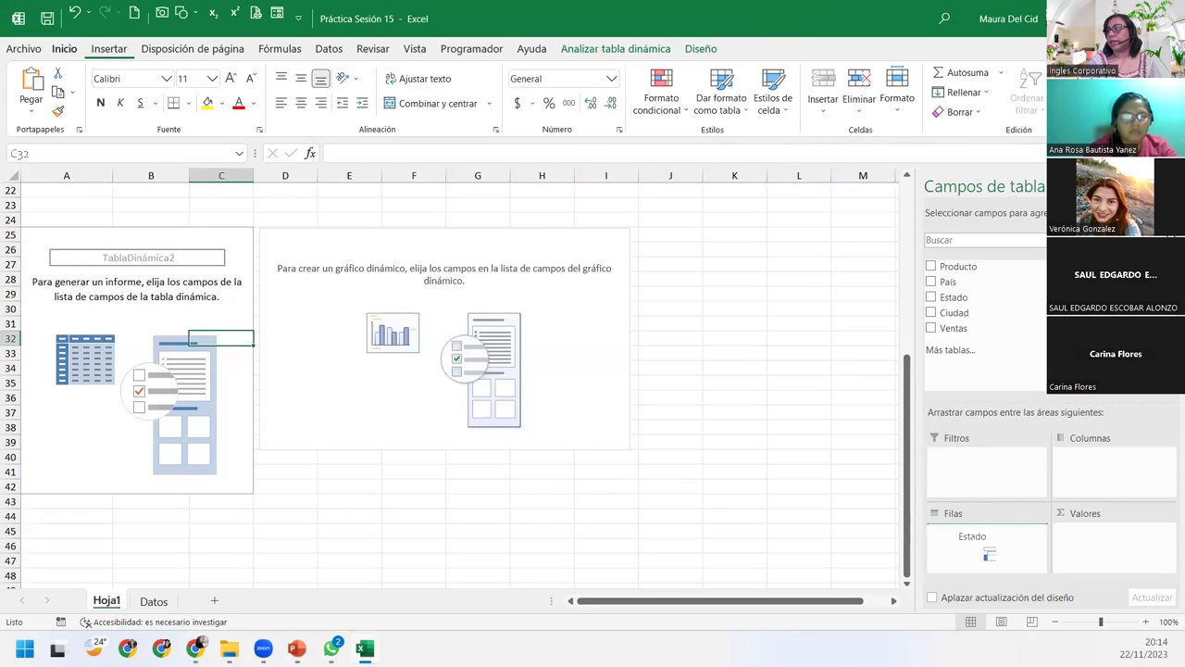
Step: Add Estado as row labels and Ventas as the summed value in the second pivot
drag(968, 304, 974, 545)
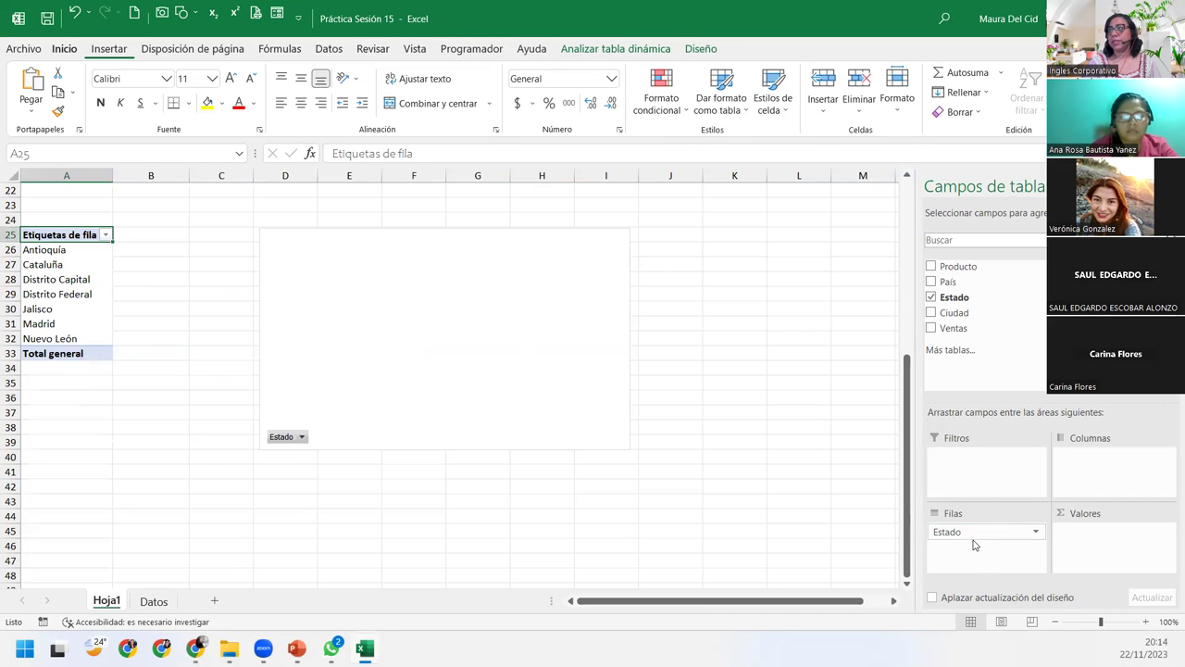
mouse_move(983, 328)
mouse_down()
mouse_move(1121, 473)
mouse_move(1123, 551)
mouse_up()
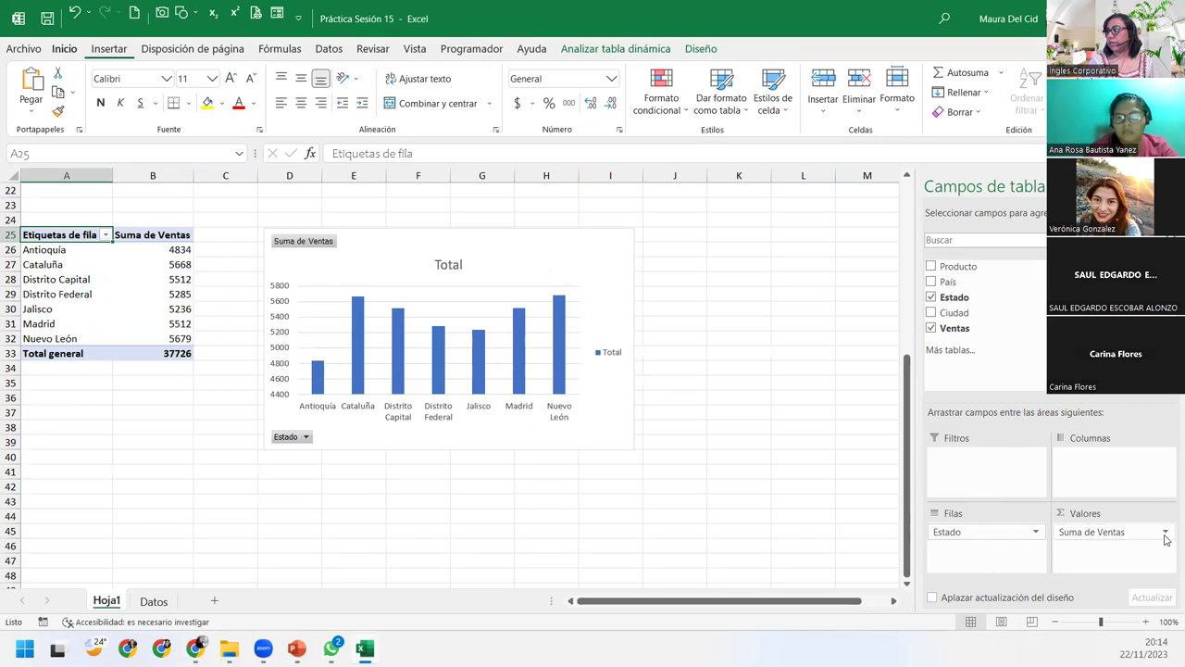
click(1165, 534)
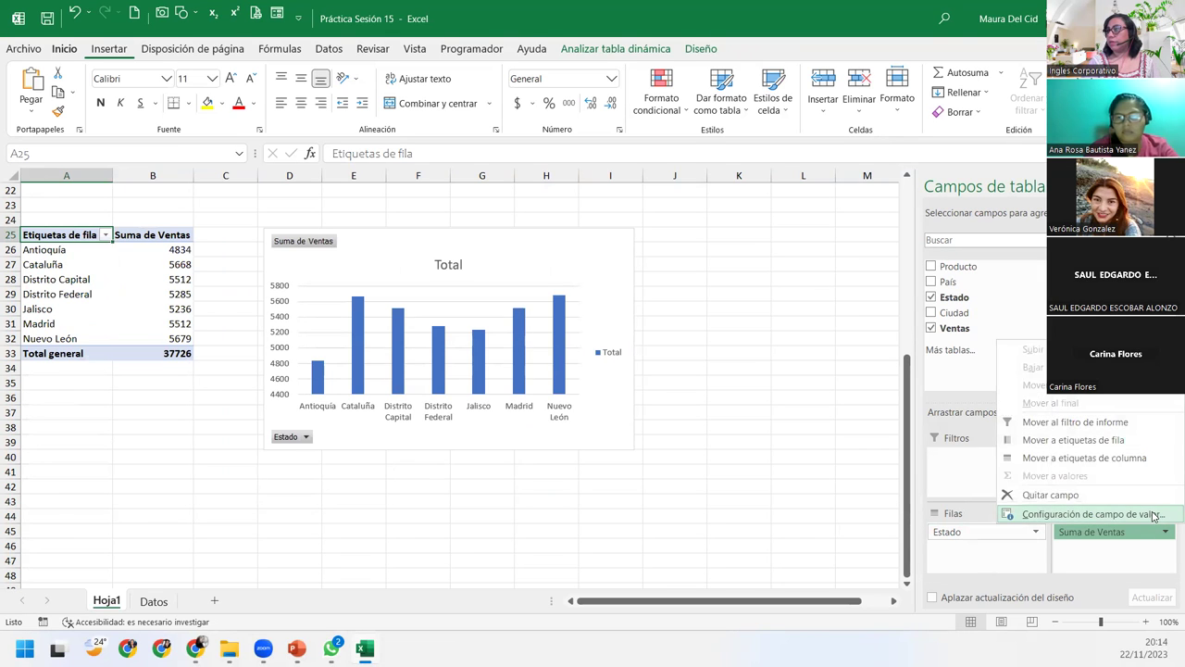
click(1154, 514)
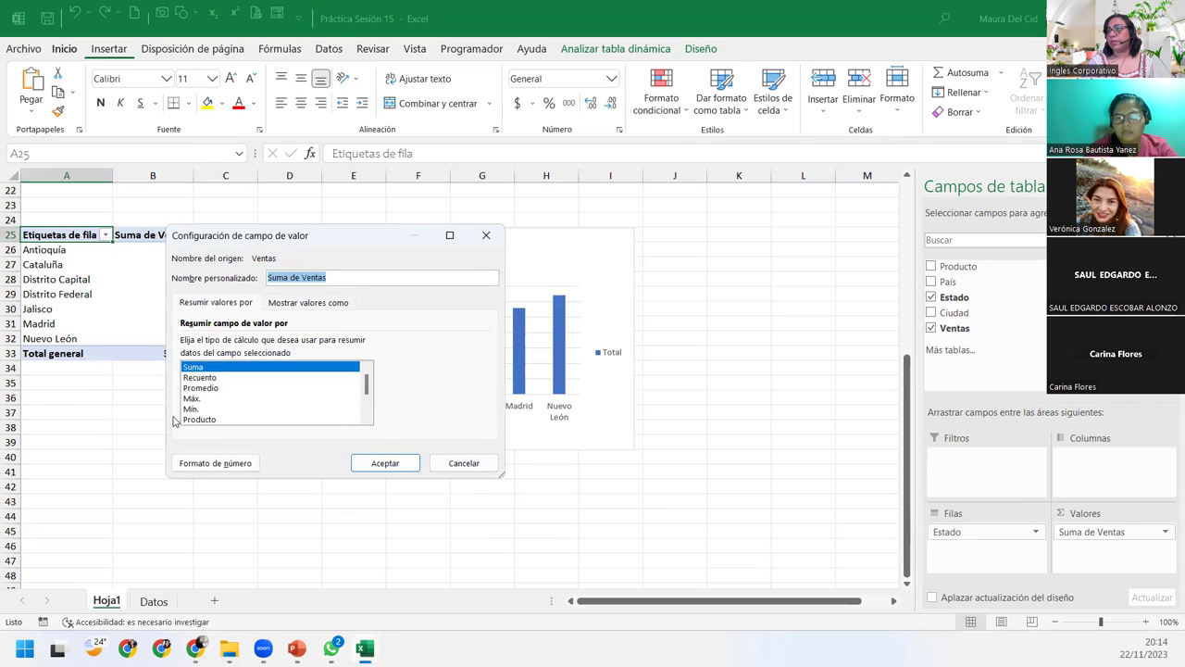
Step: Format the Ventas values as $ accounting and rename the field 'Ventas totales'
click(227, 463)
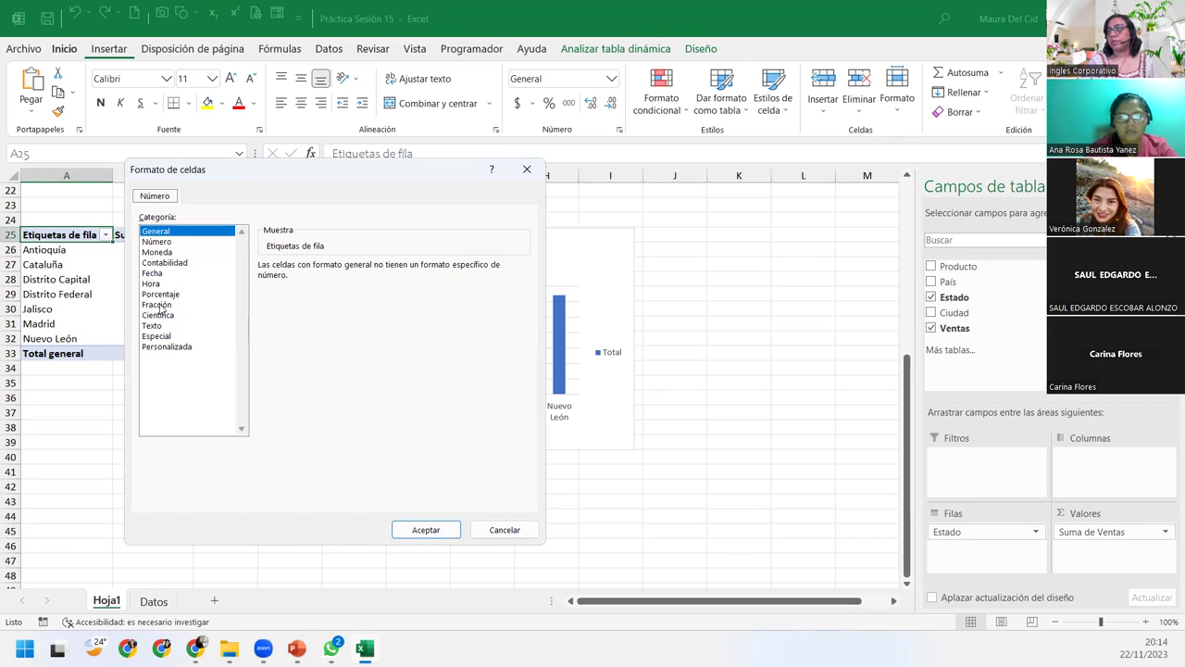
click(164, 262)
click(319, 287)
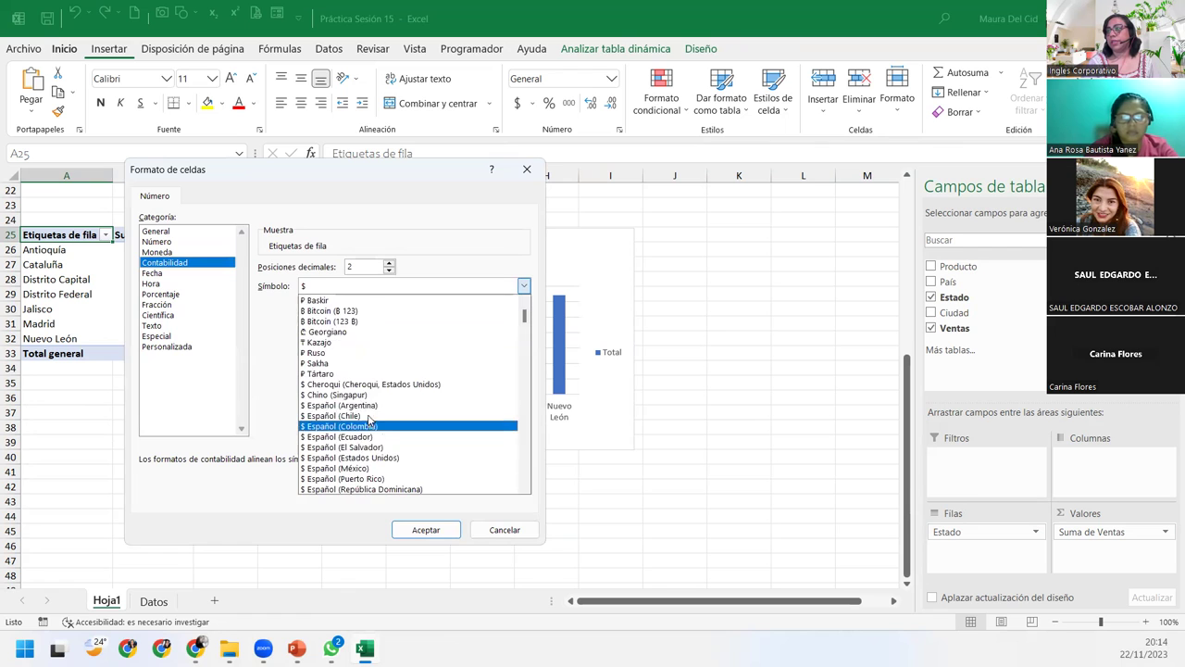
click(370, 448)
click(426, 530)
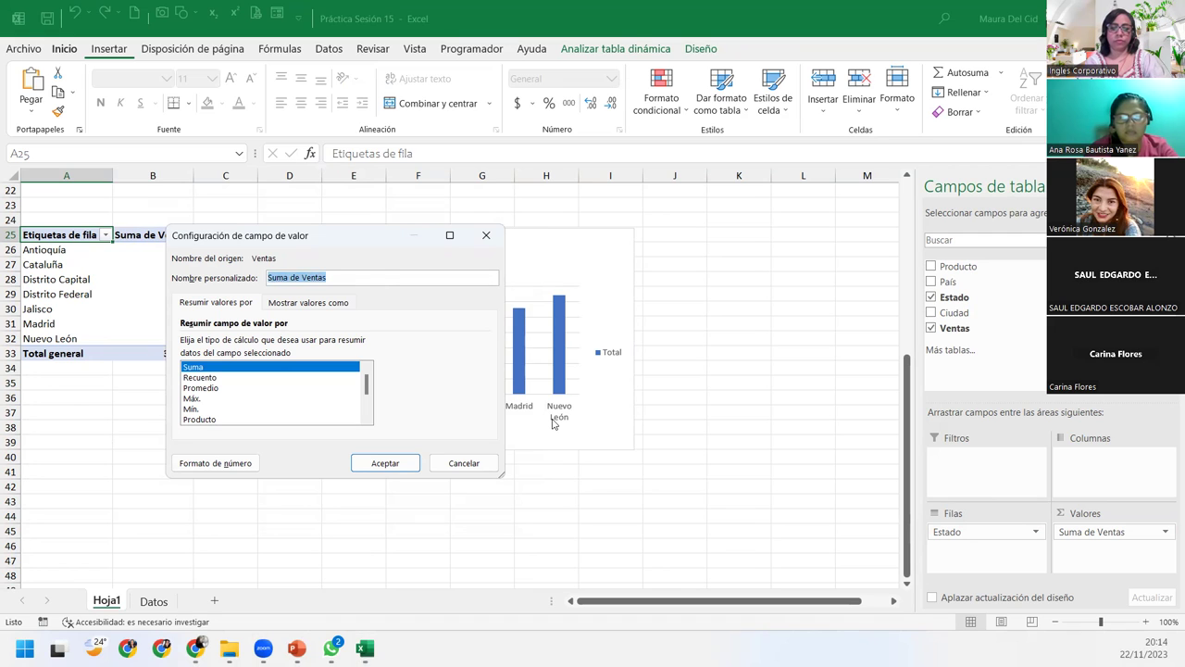
text(Ve)
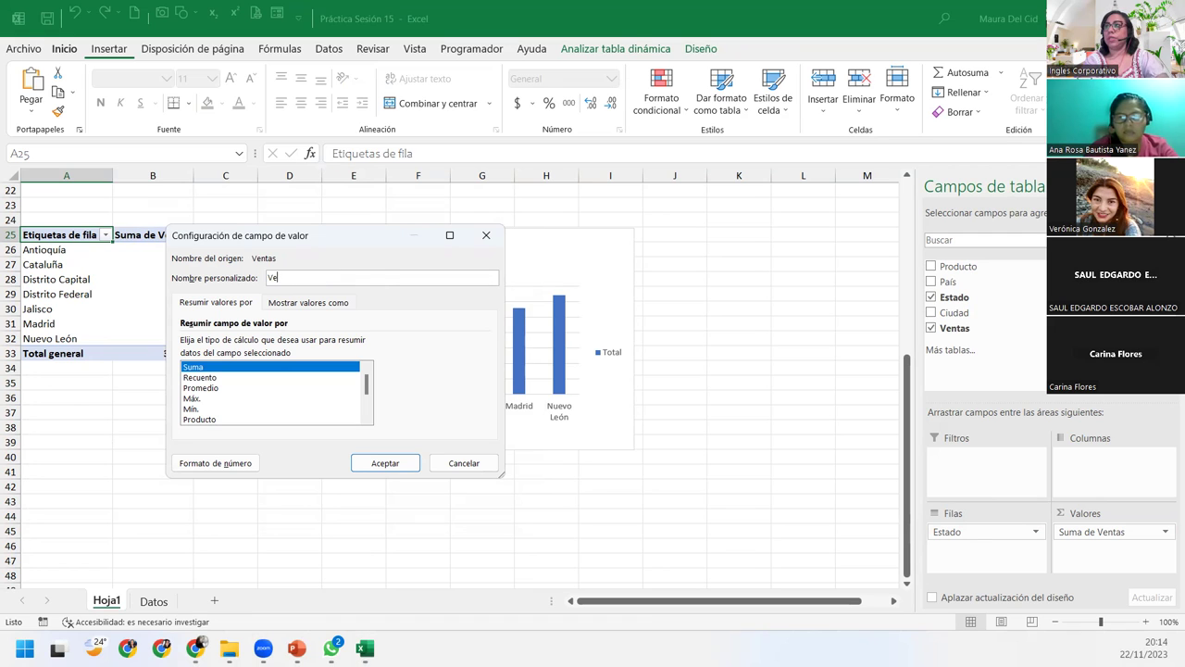
text(nntas totales)
key(Return)
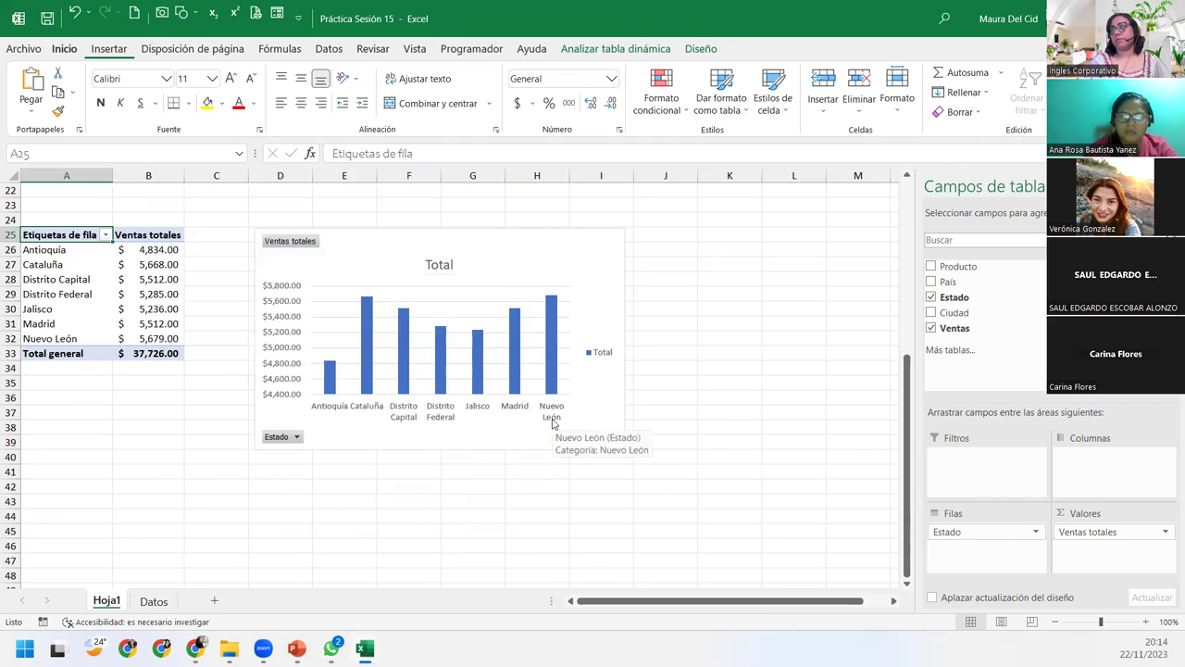
Step: Drag the Estado pivot chart left, next to the second pivot table
click(608, 445)
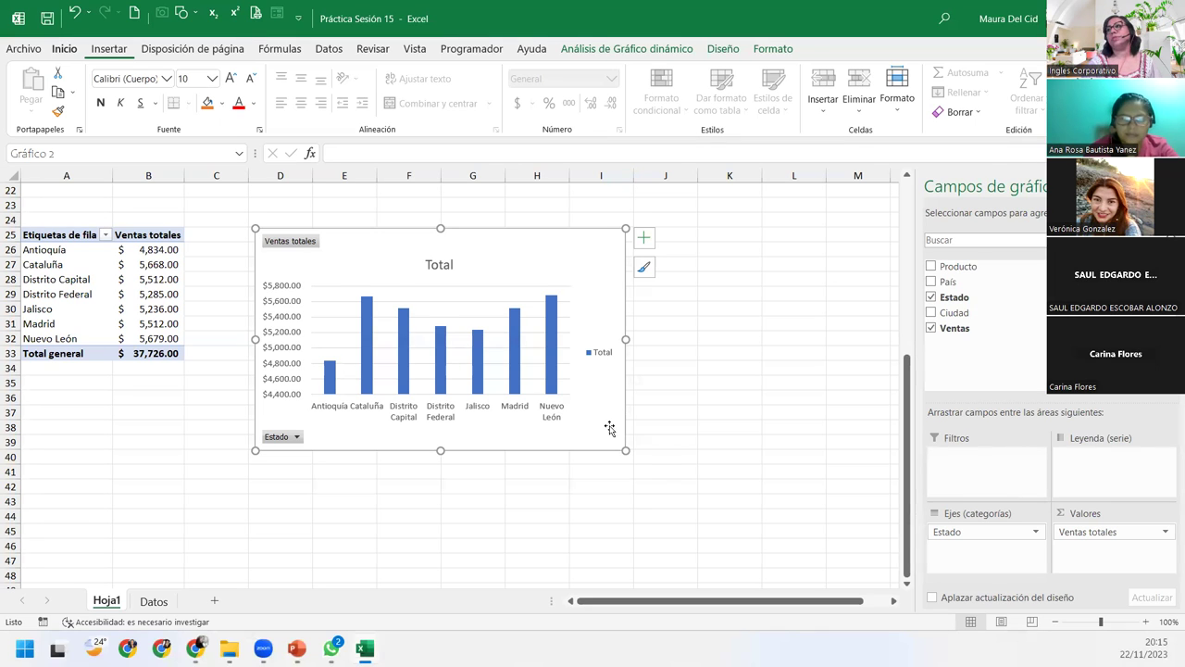
drag(344, 230, 287, 232)
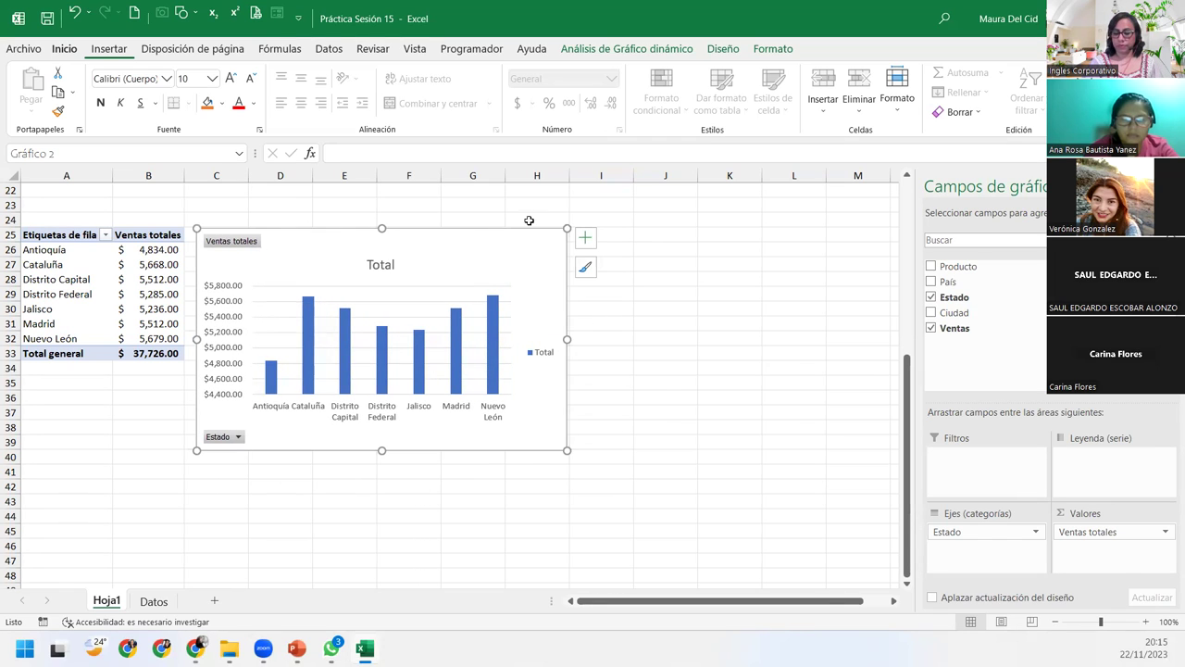
click(714, 51)
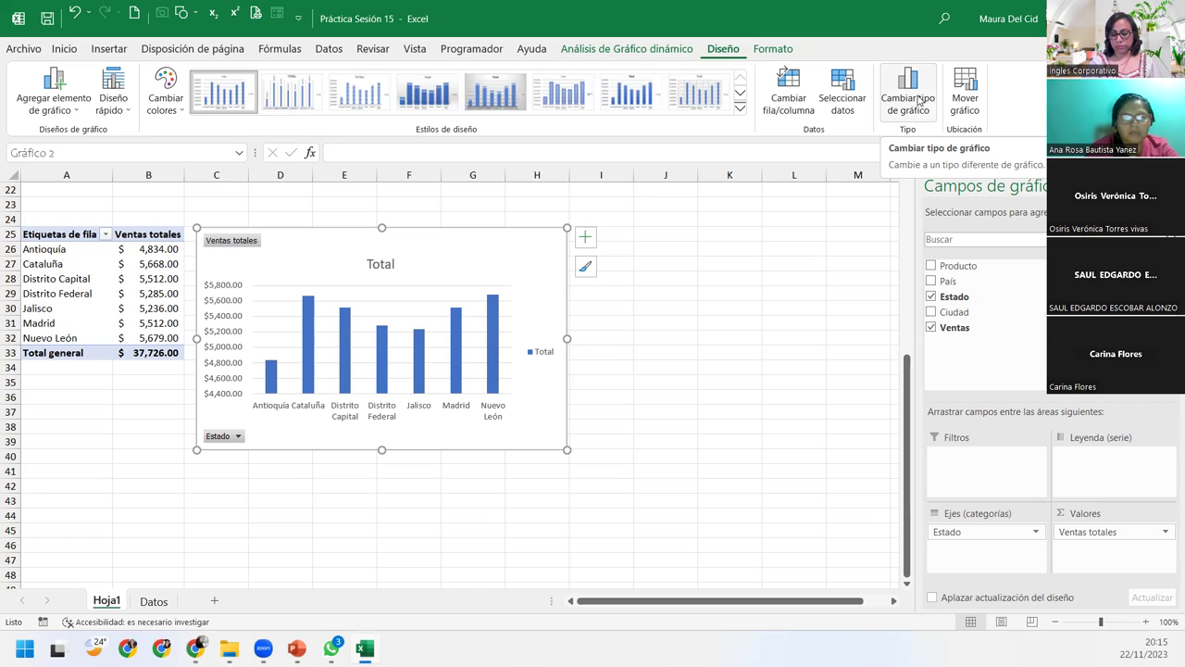
Step: Change the Estado sales column chart to a Circular 3D pie chart
click(919, 102)
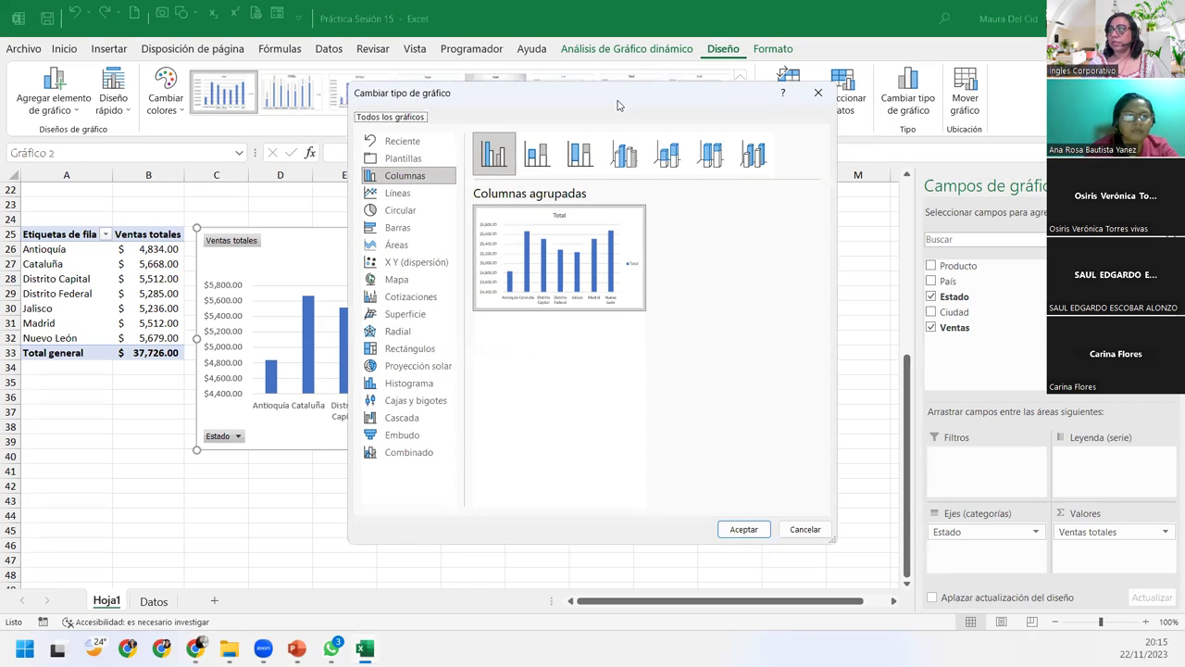
drag(619, 104, 671, 148)
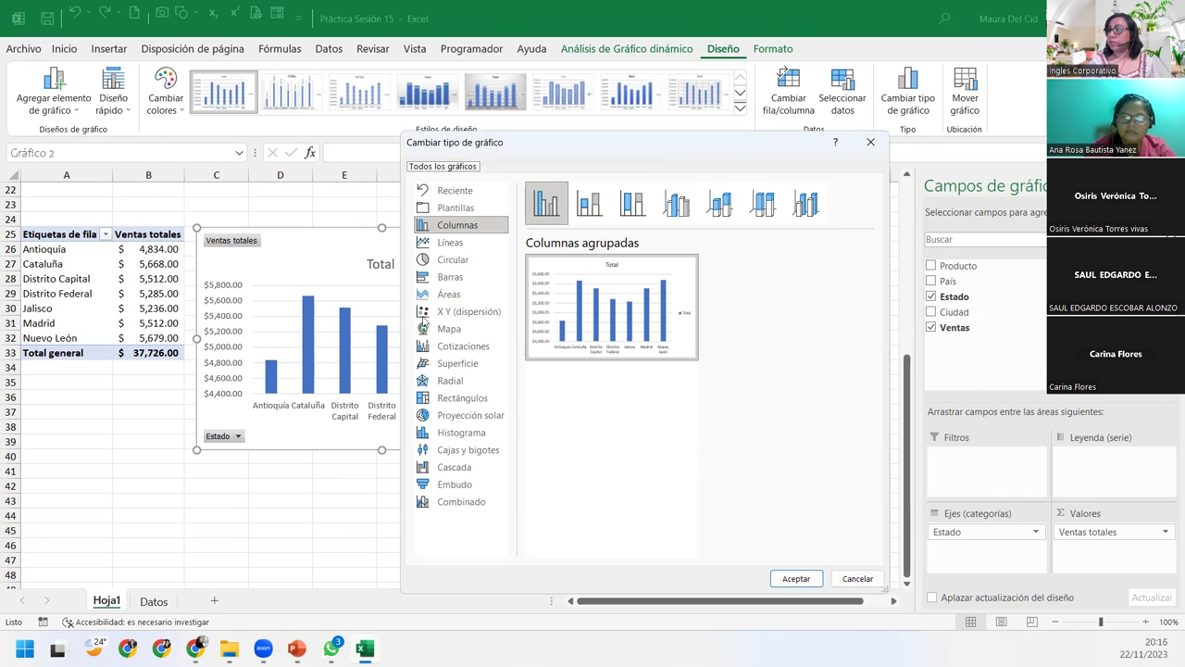
click(451, 261)
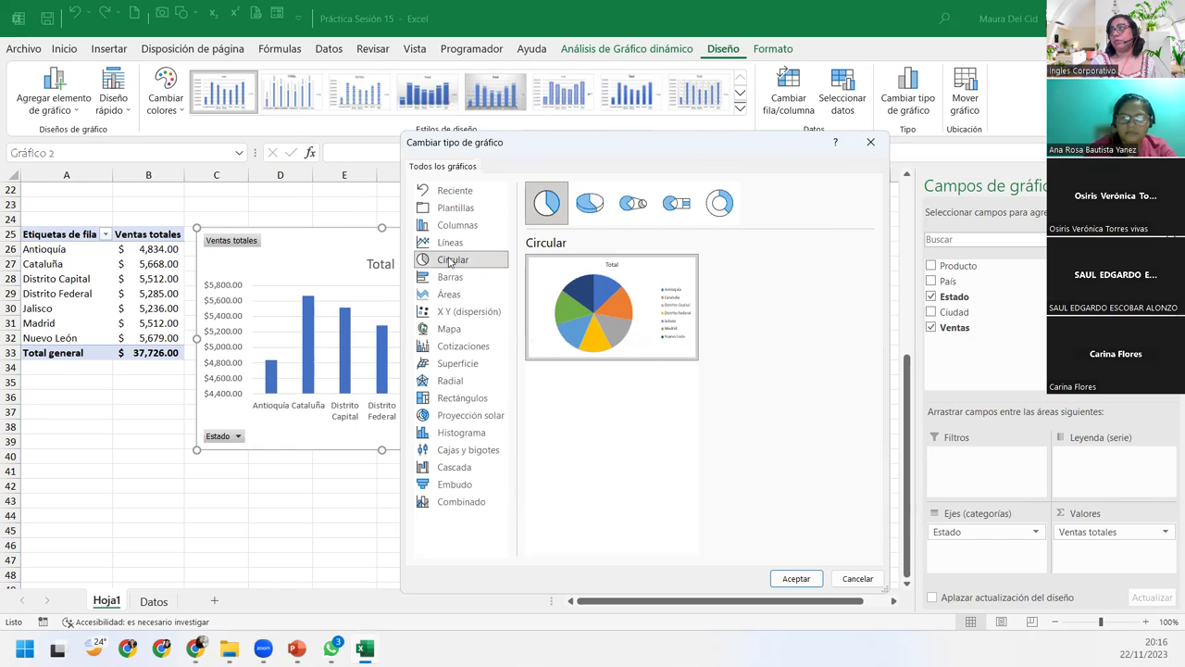
click(597, 209)
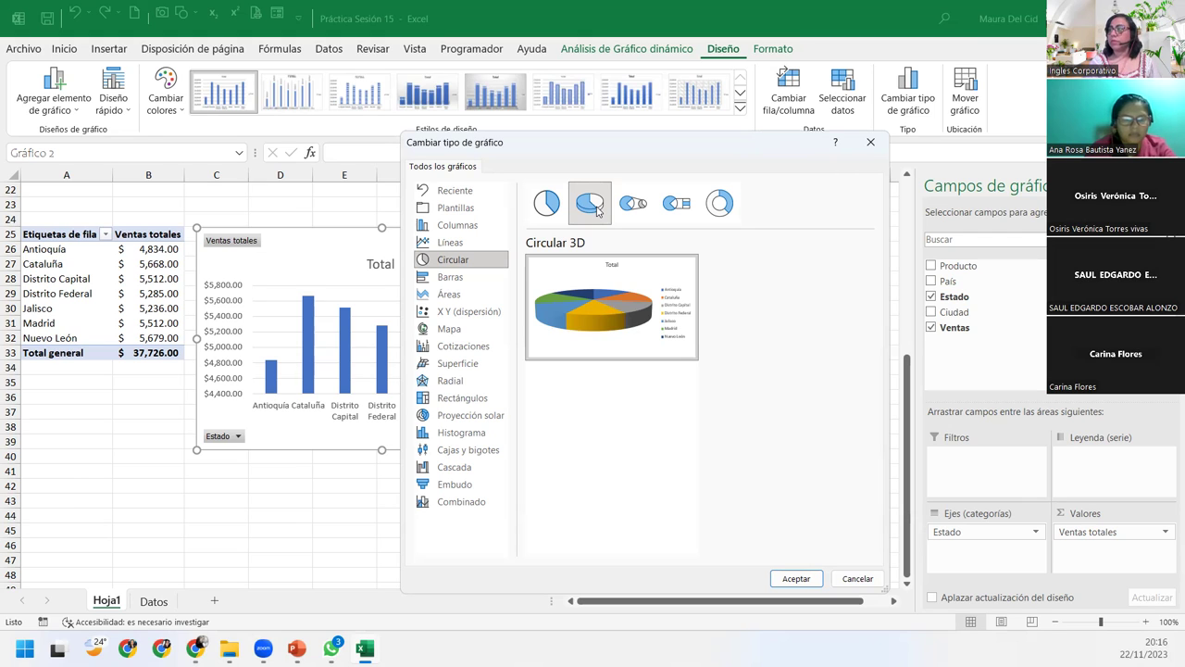
click(794, 578)
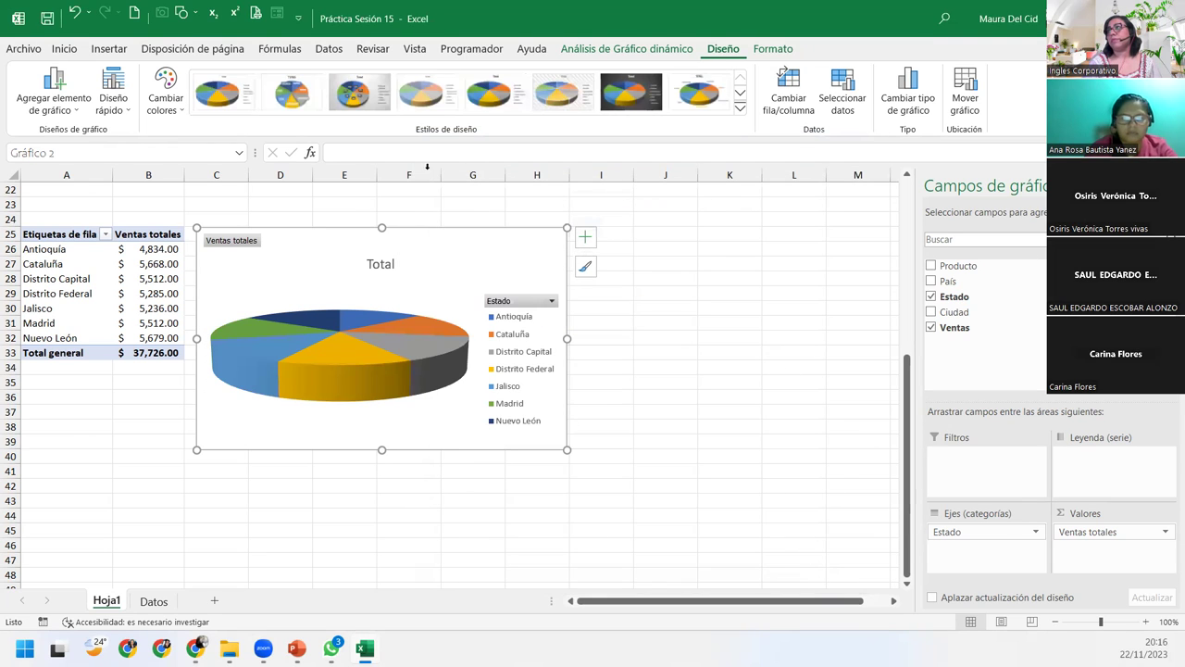
Step: Try Estilo 10 on the 3D pie, then apply the dark style with grey background
click(740, 112)
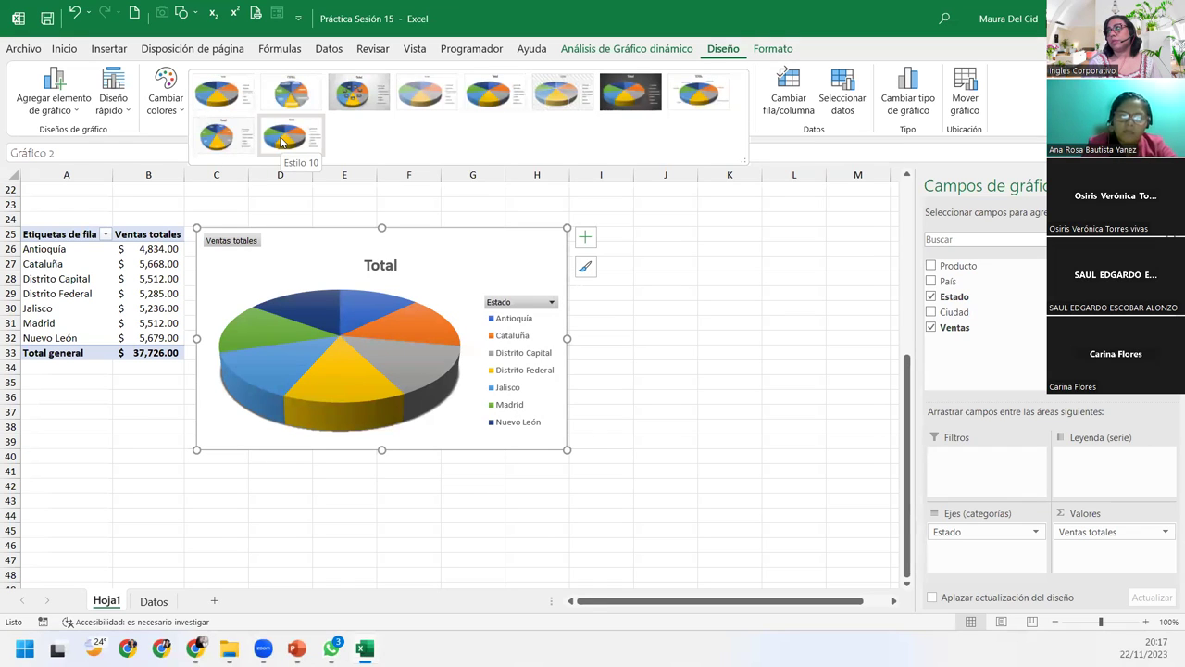
click(283, 139)
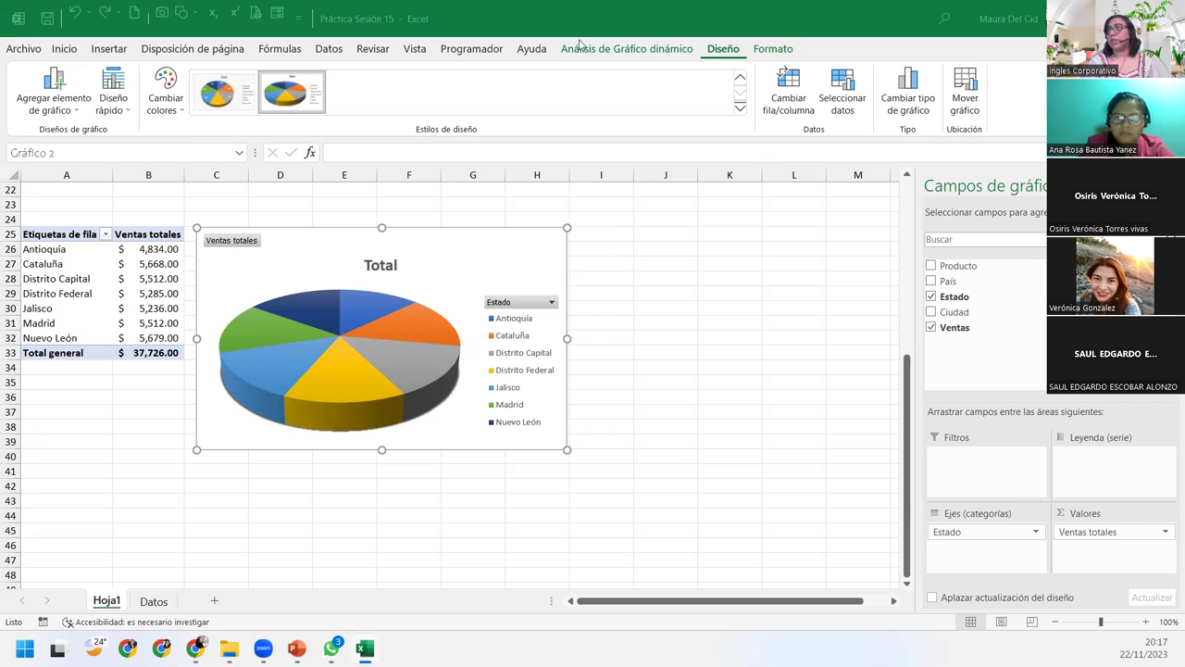
click(740, 108)
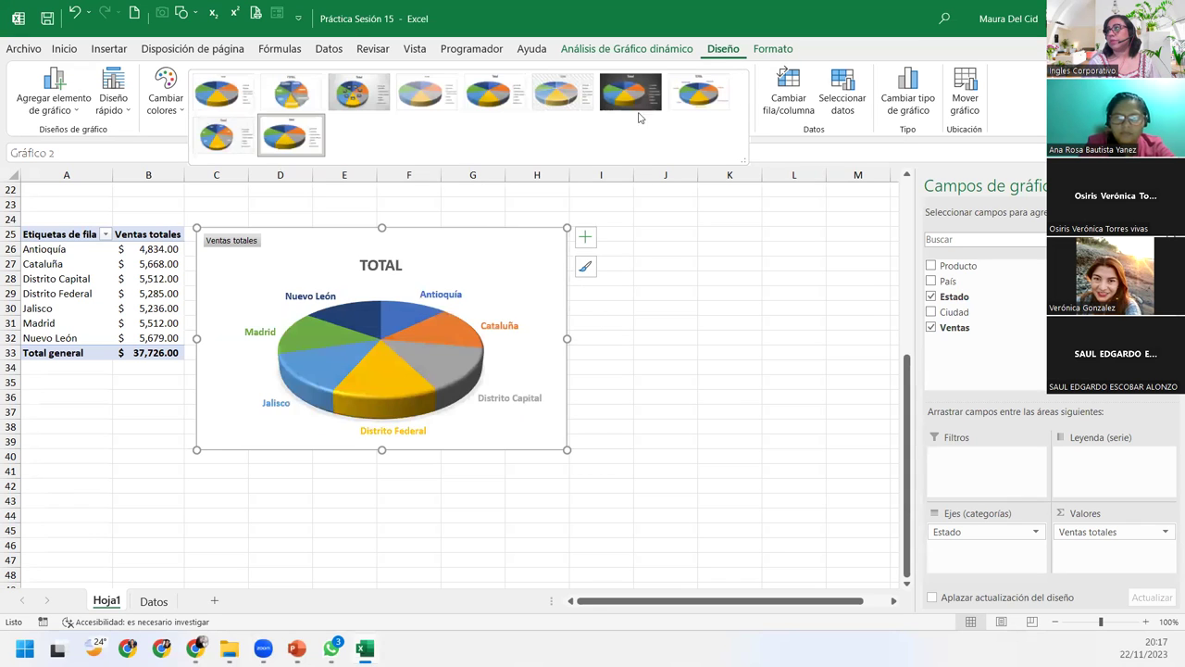
click(636, 109)
mouse_move(306, 315)
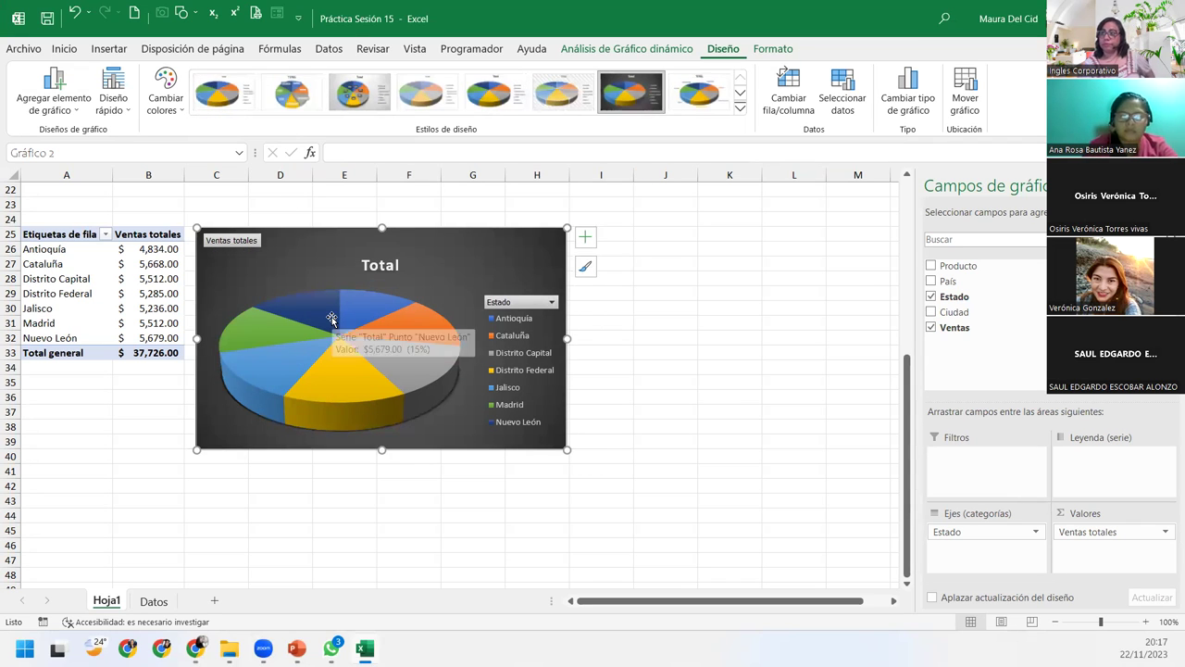
mouse_move(585, 238)
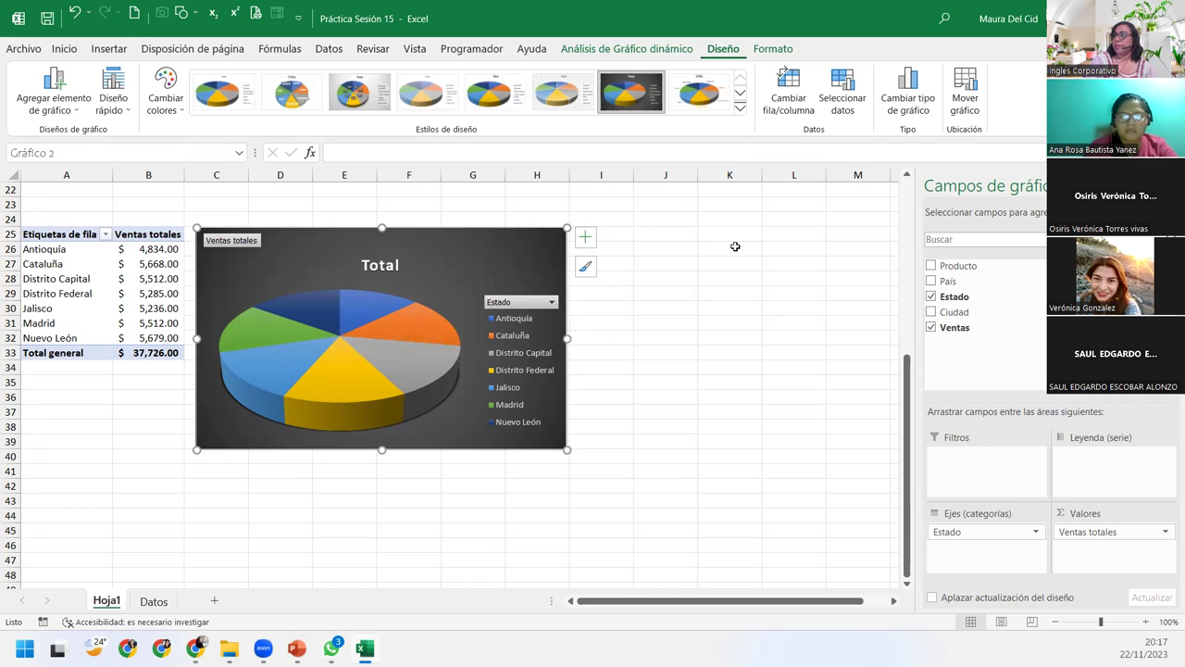
Step: Add data labels to the pie slices and bring up their full formatting options
click(587, 247)
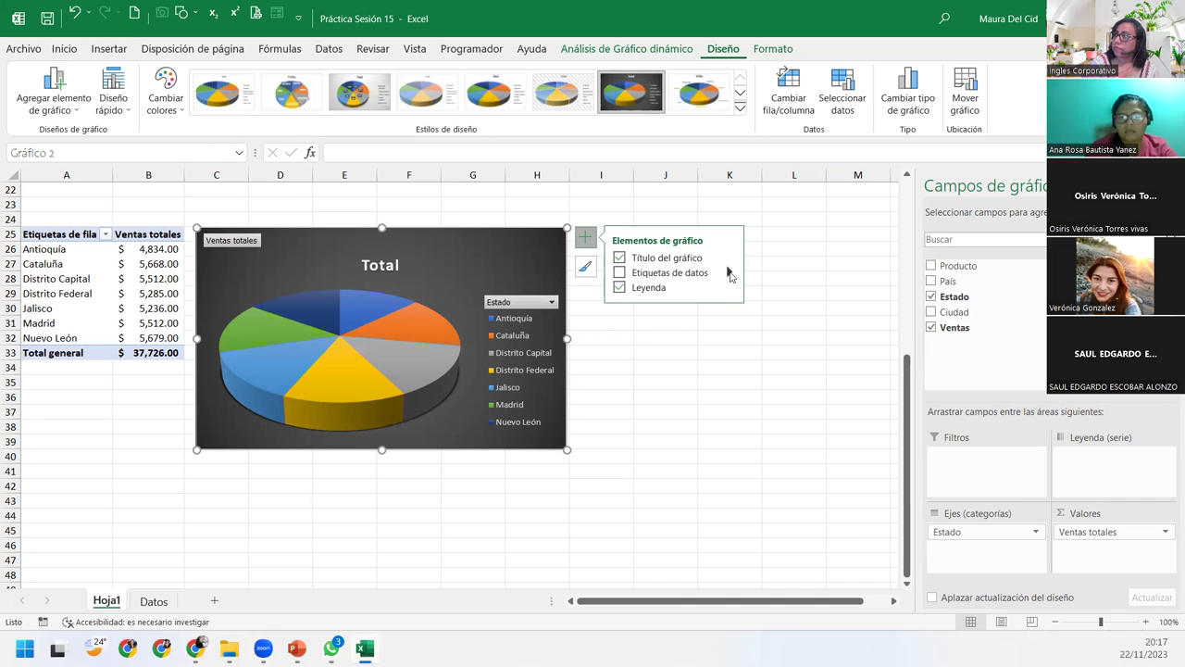
click(729, 274)
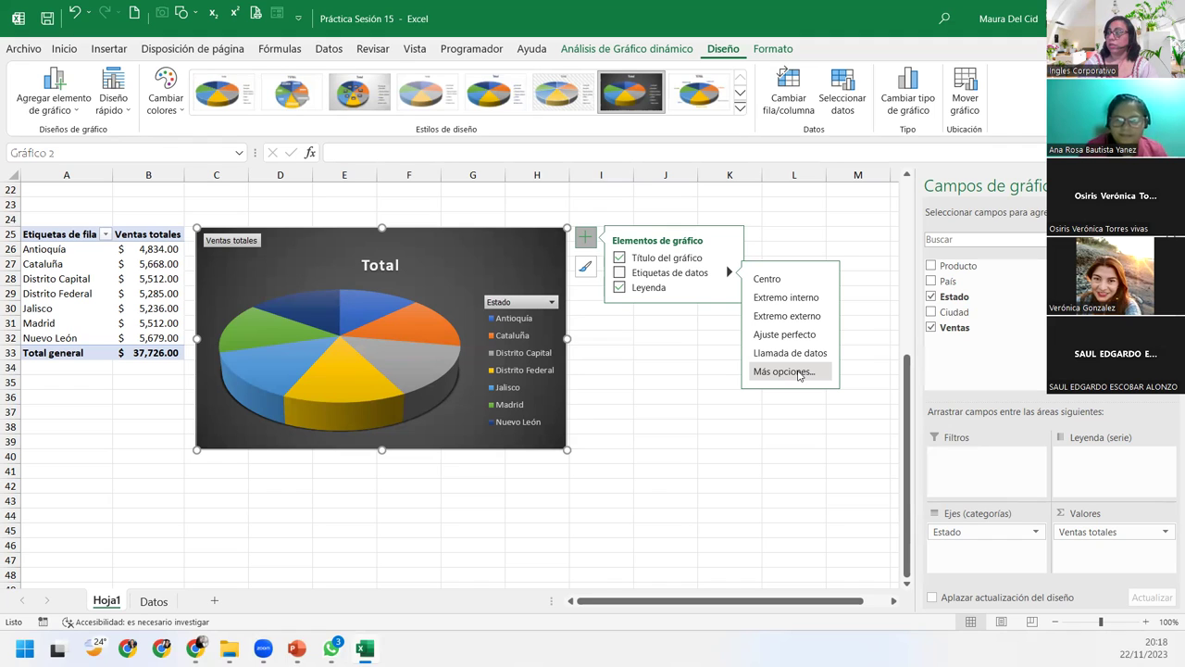
click(798, 372)
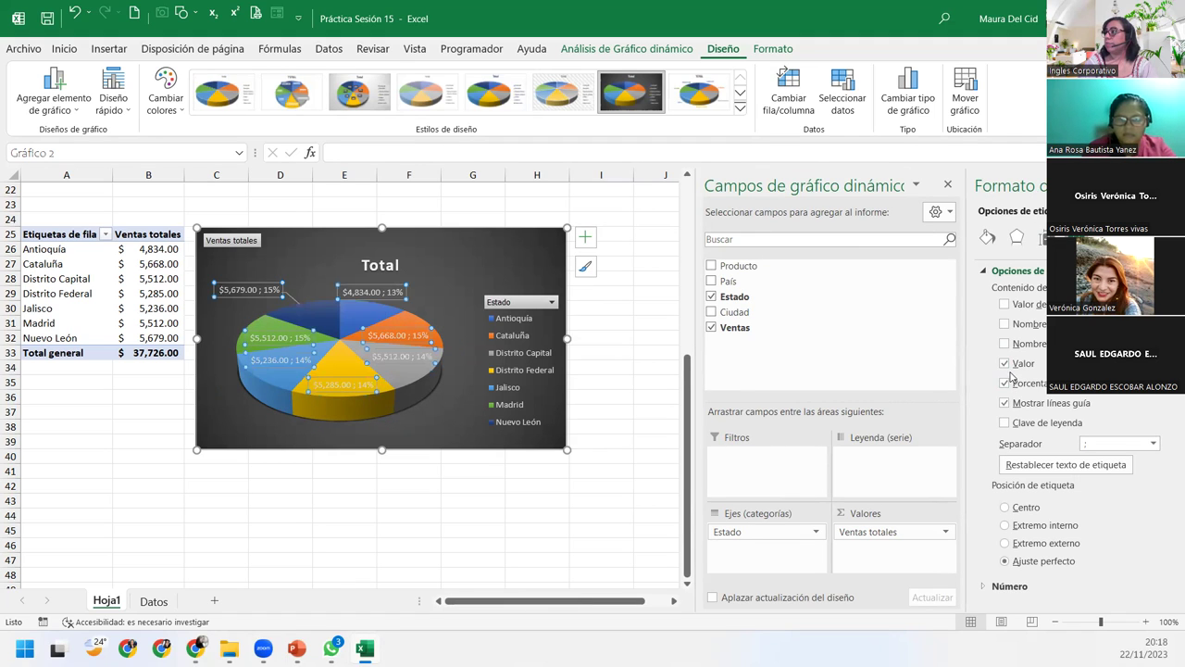
Step: Show only percentages on the pie labels, positioned at Extremo externo outside the slices
click(1006, 364)
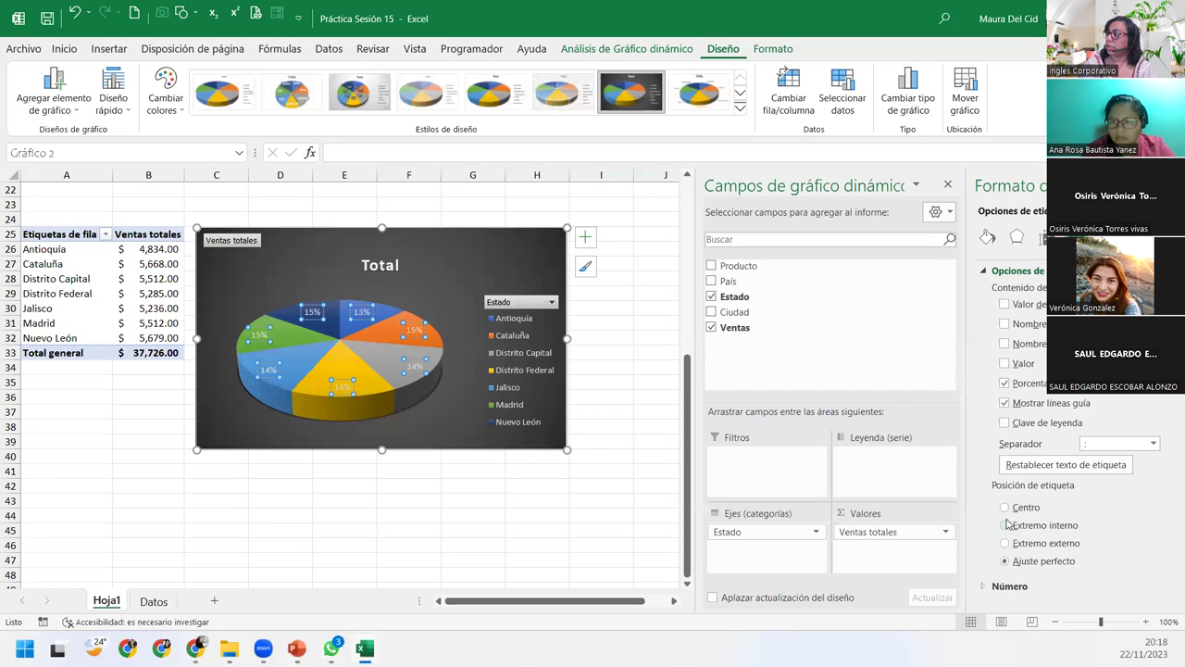
click(1005, 507)
click(1027, 525)
click(1030, 543)
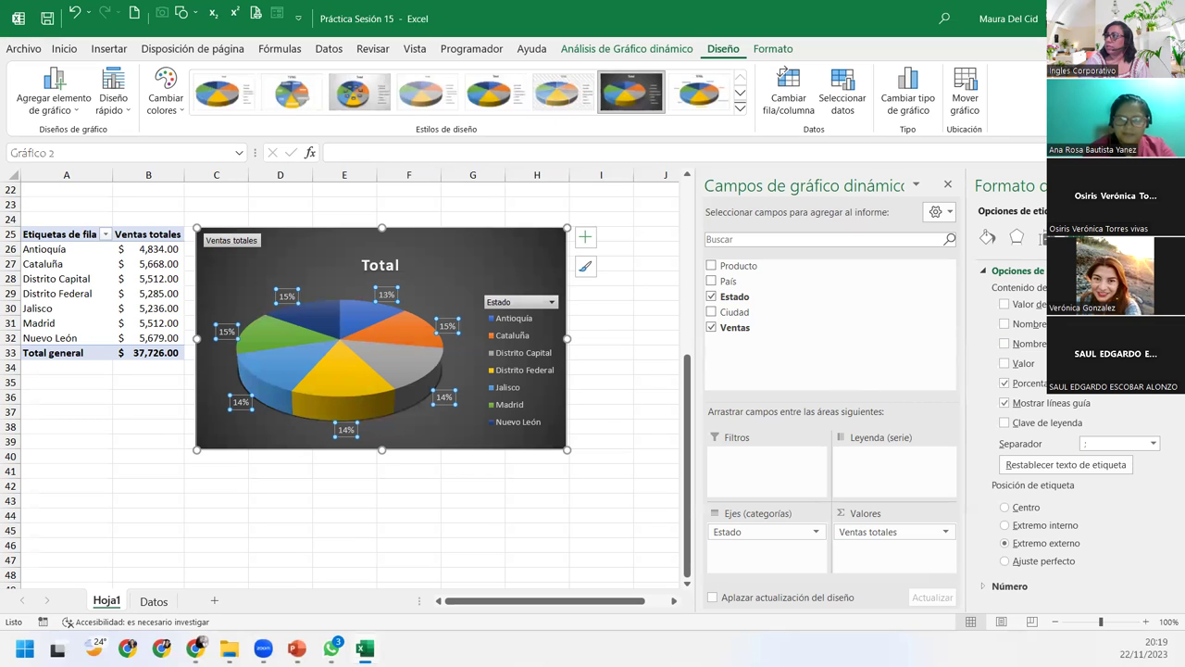
click(467, 260)
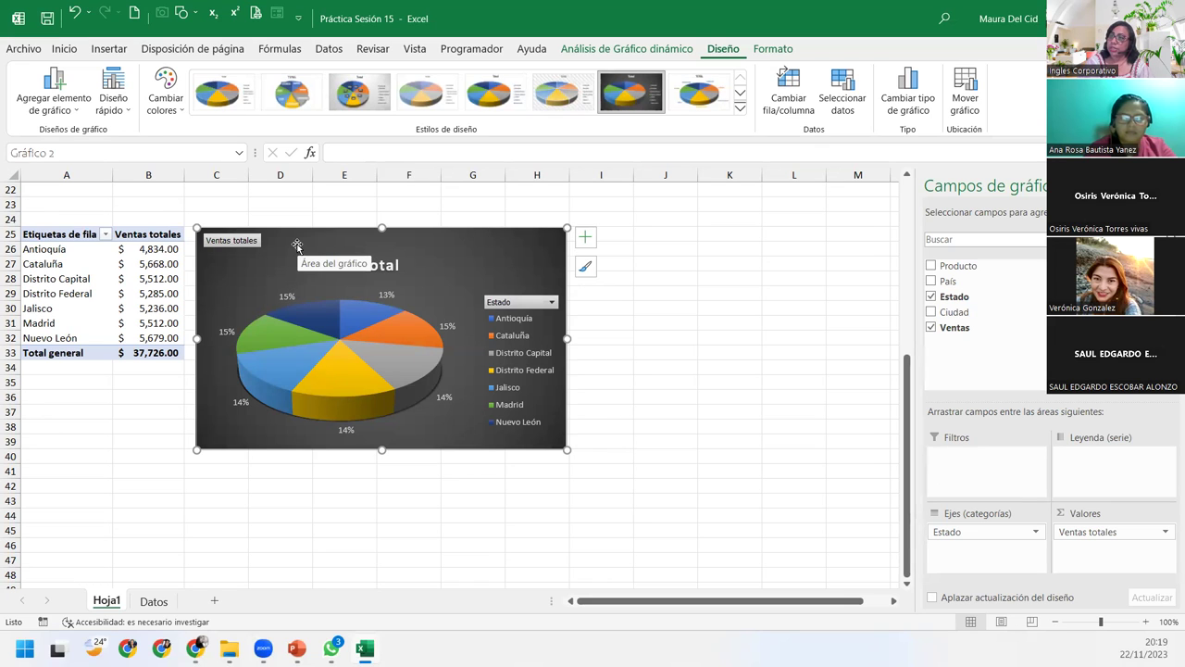
click(665, 51)
click(727, 49)
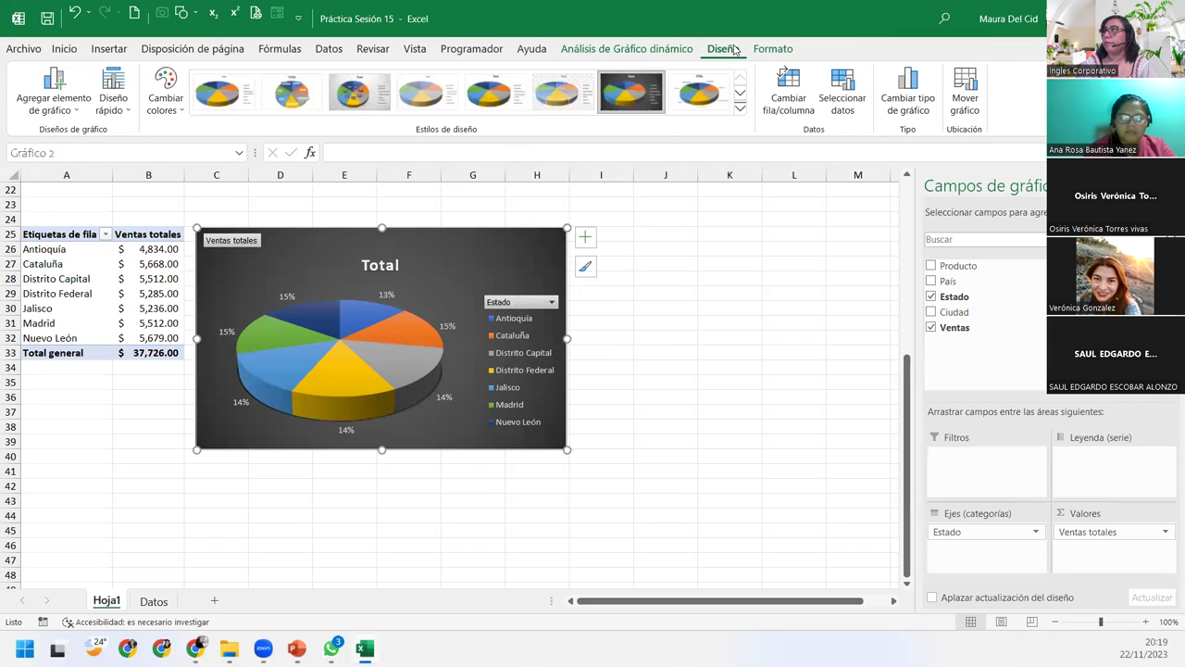
click(776, 51)
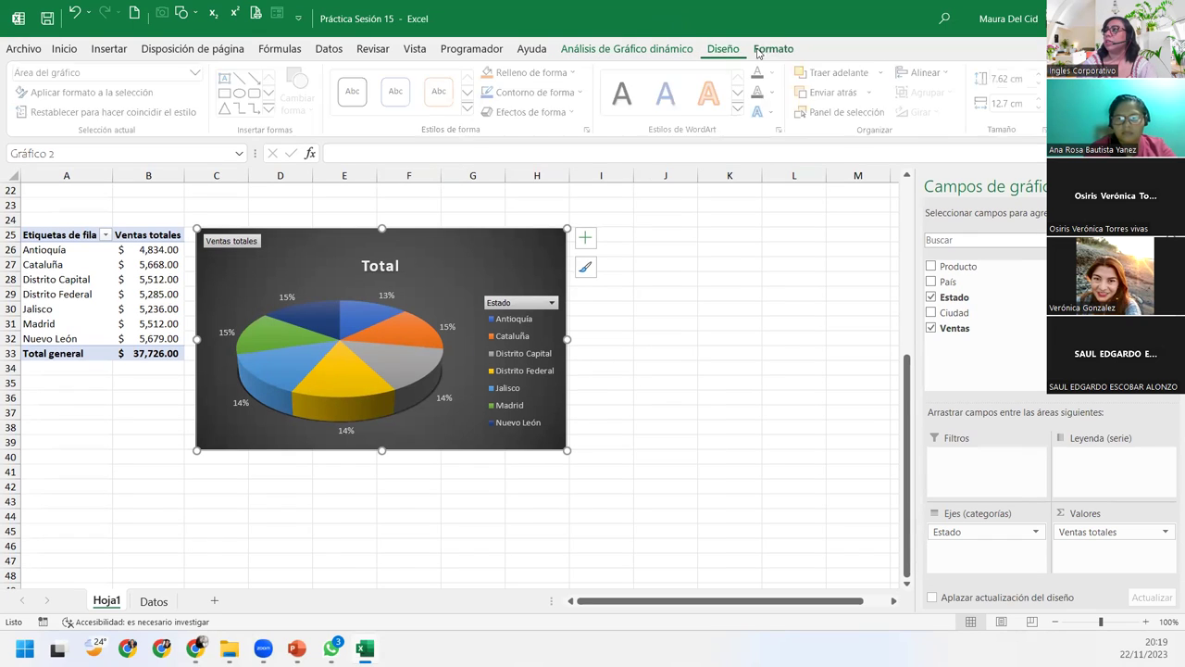
click(724, 49)
click(639, 50)
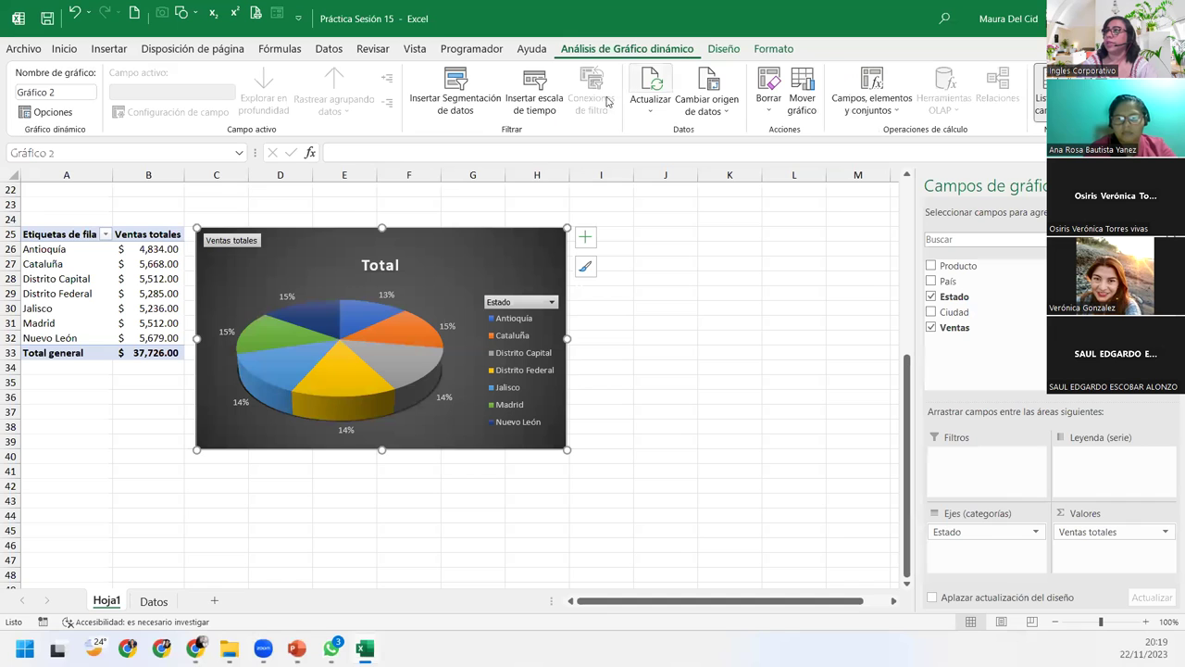
click(83, 313)
click(61, 322)
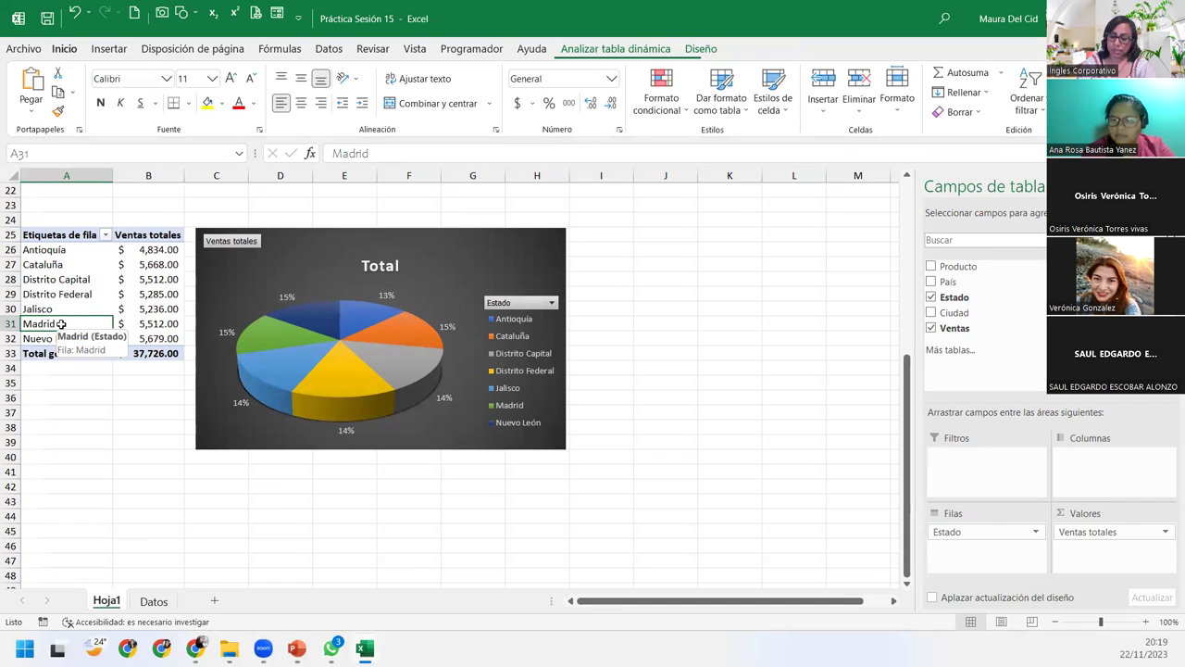
click(623, 50)
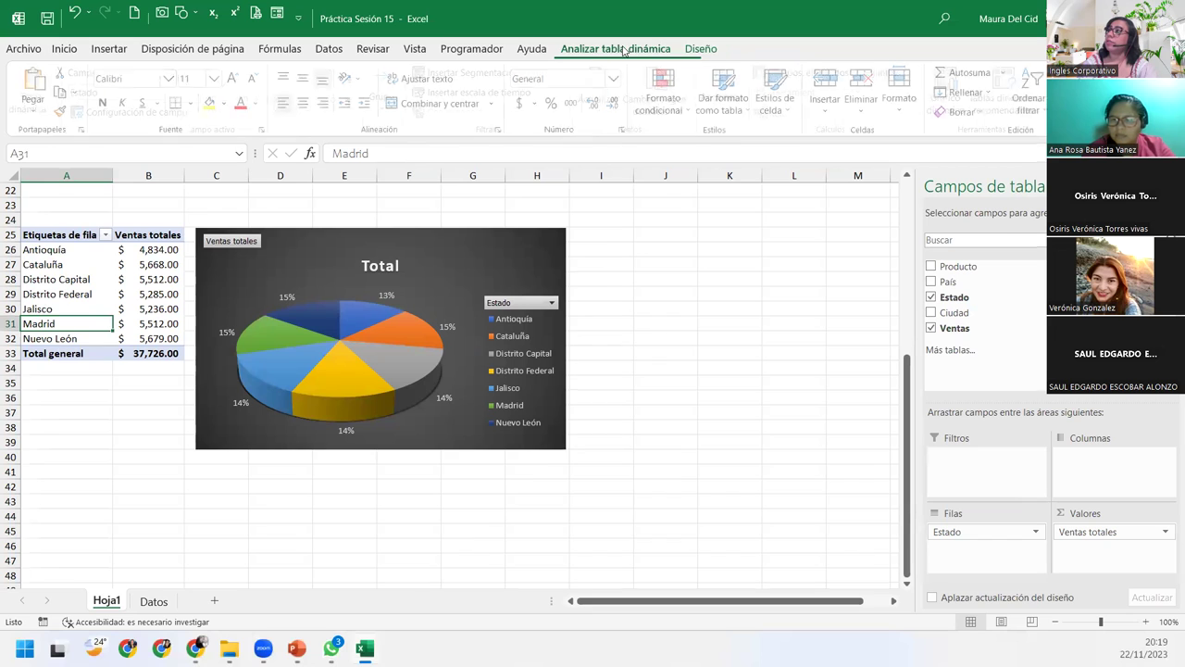
click(690, 48)
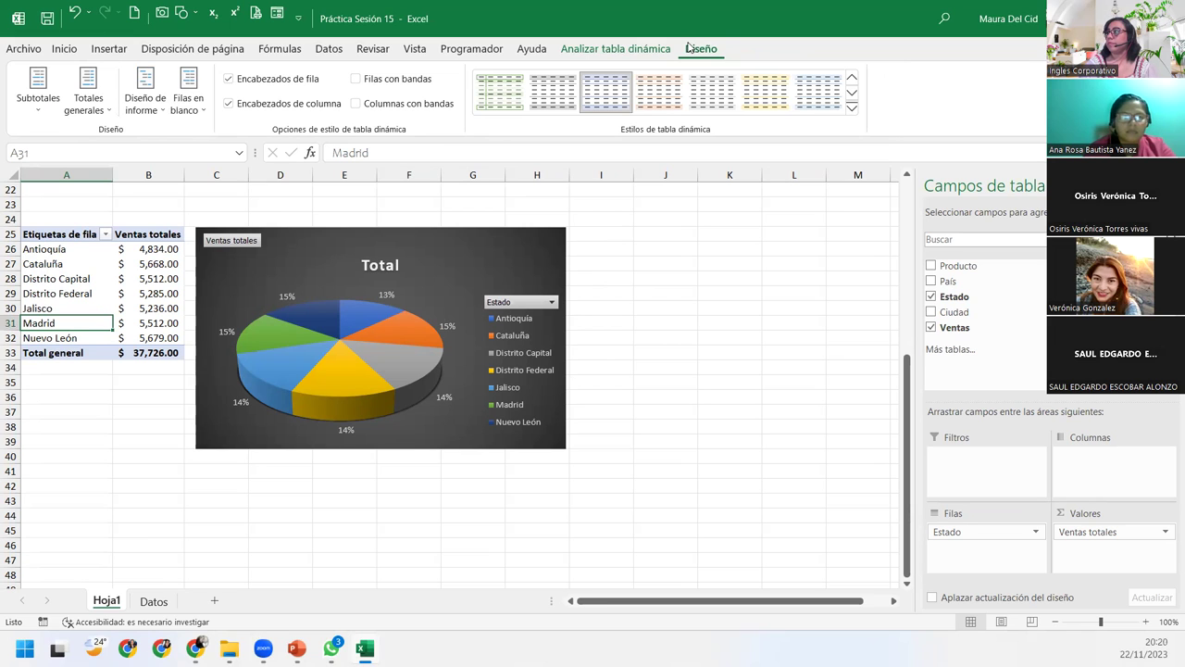
click(592, 50)
click(462, 267)
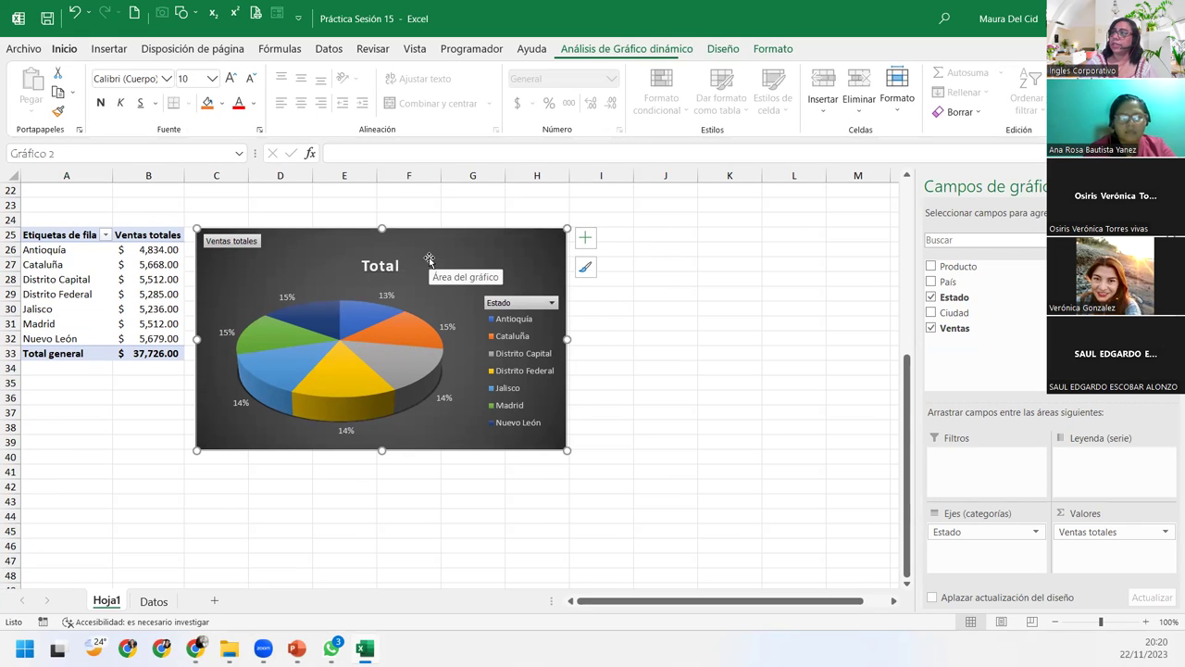
Step: Move the 'Total' chart title higher at the top of the chart
click(378, 257)
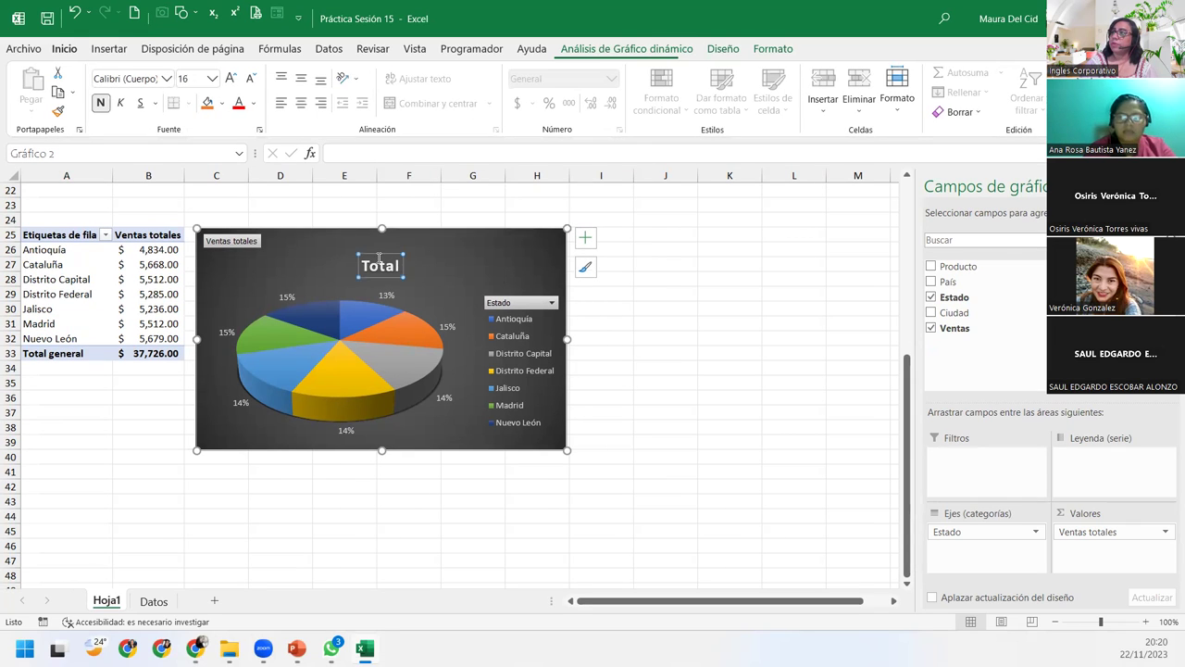
drag(377, 254, 378, 241)
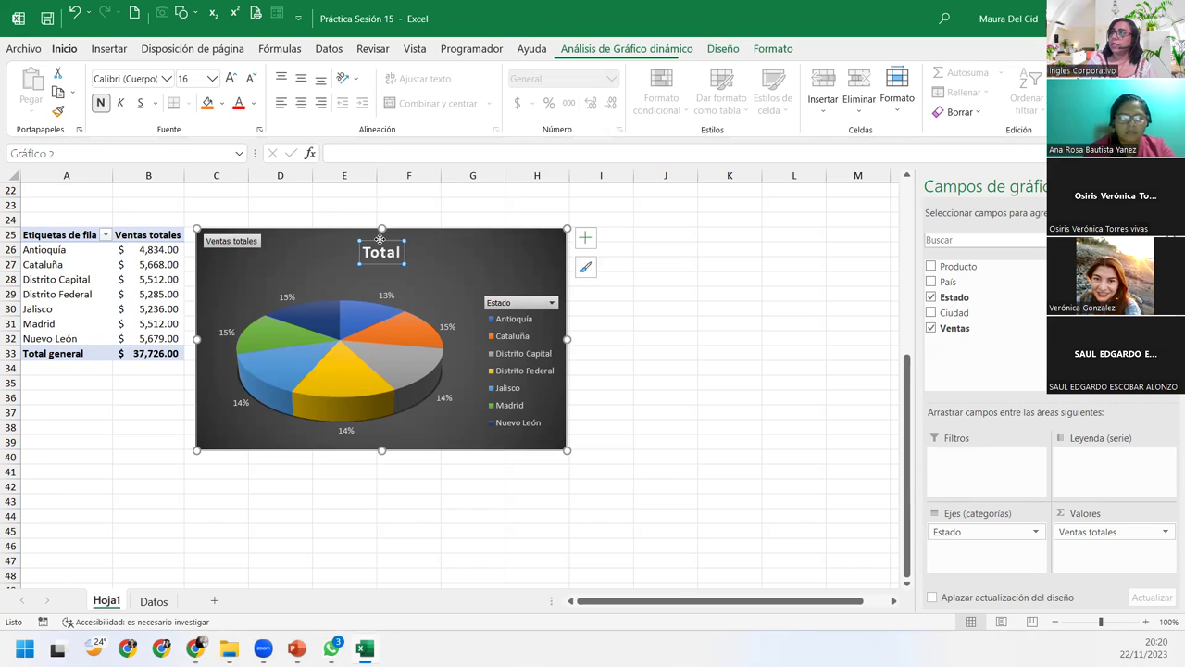
click(410, 290)
Step: Enlarge the 3D pie's plot area so it fills more of the chart
click(412, 310)
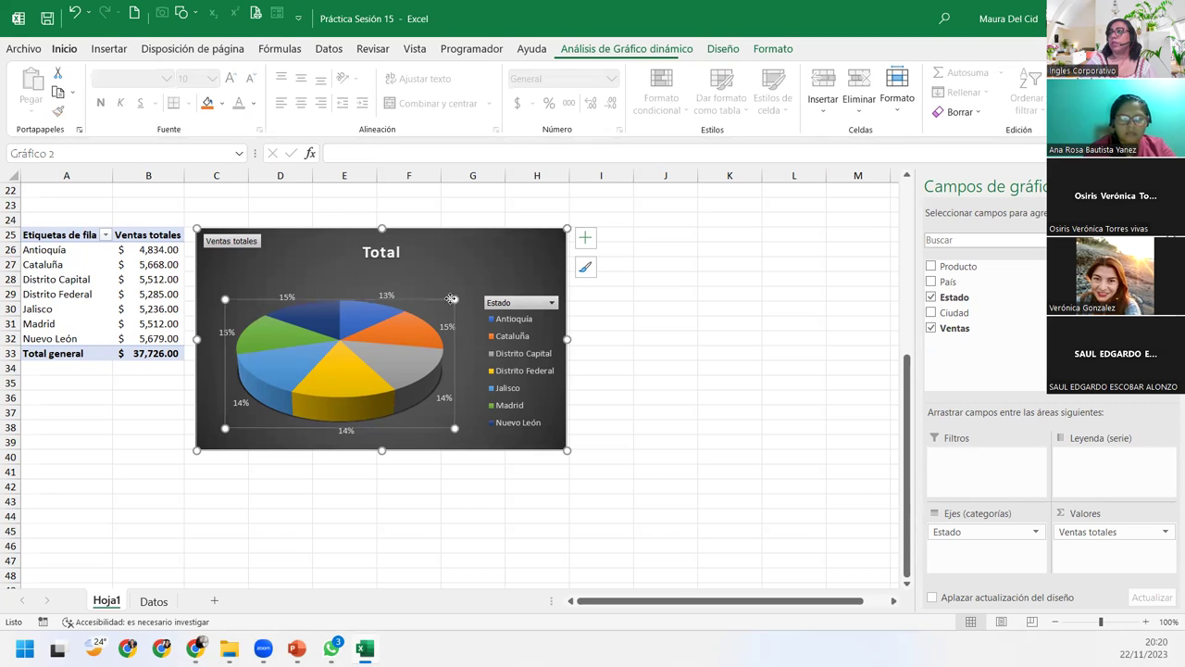
drag(468, 284, 478, 284)
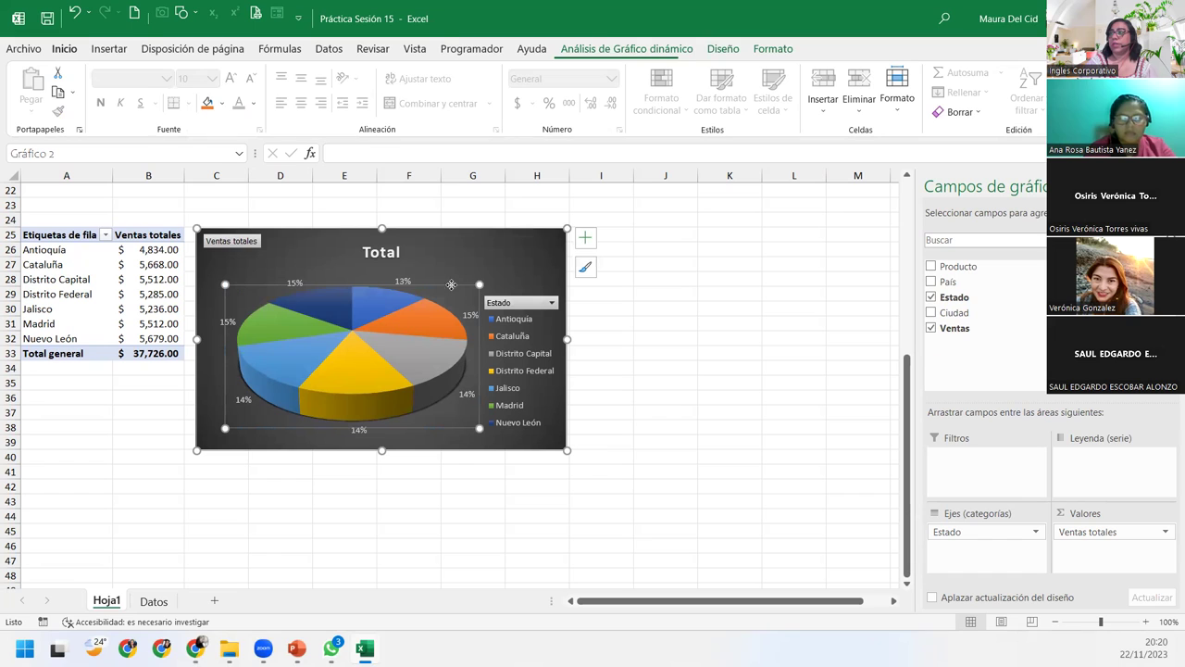
click(94, 339)
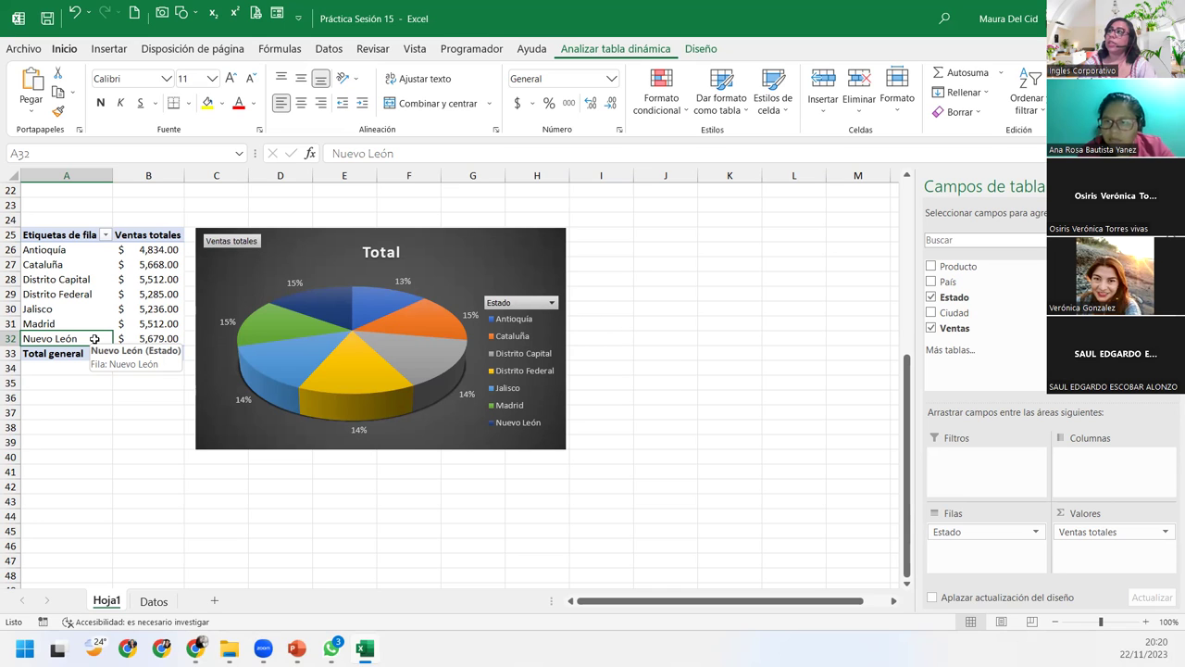
Step: Insert a País slicer for the Estado pivot table and place it below the table
click(611, 48)
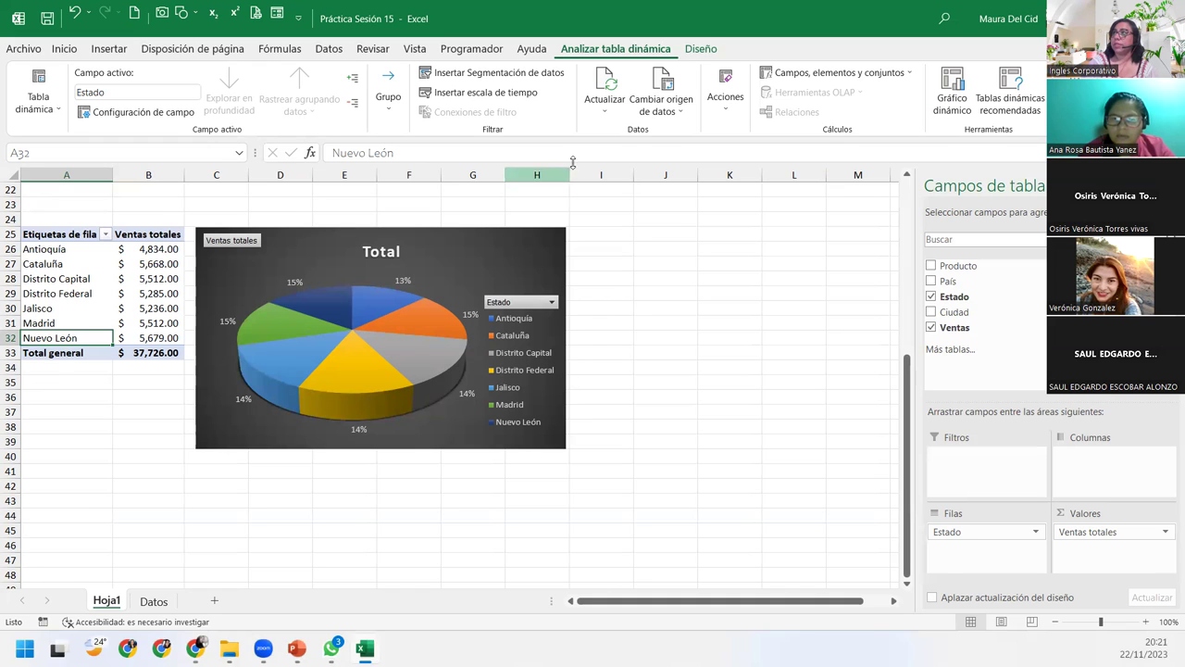
click(491, 72)
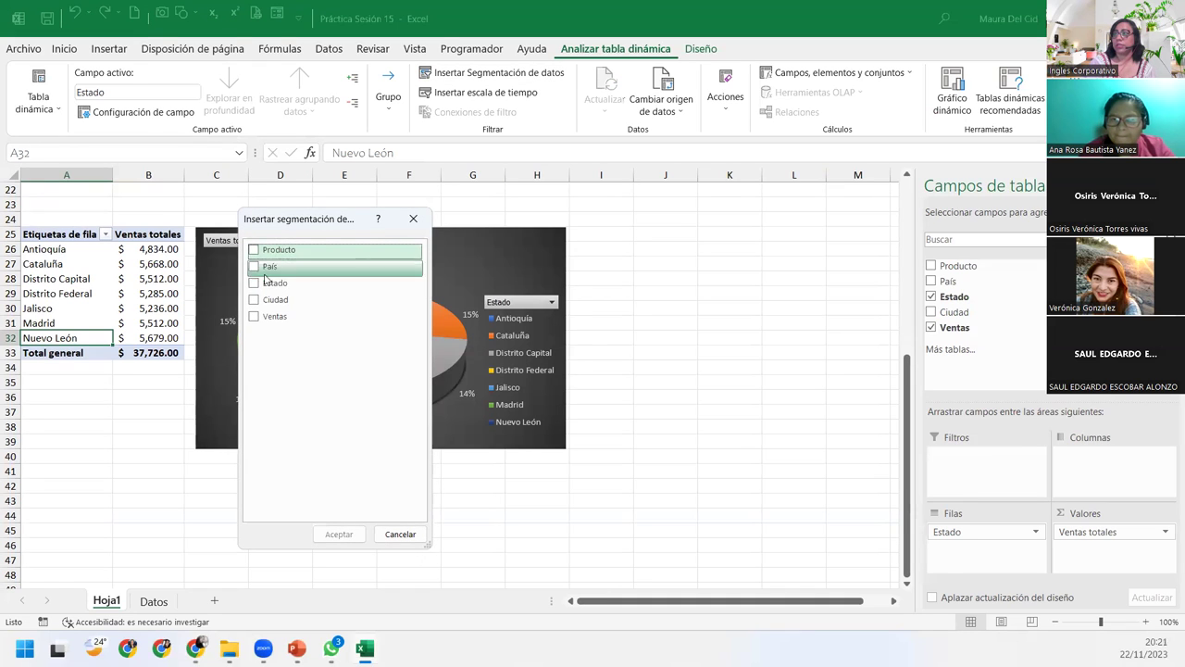
click(264, 266)
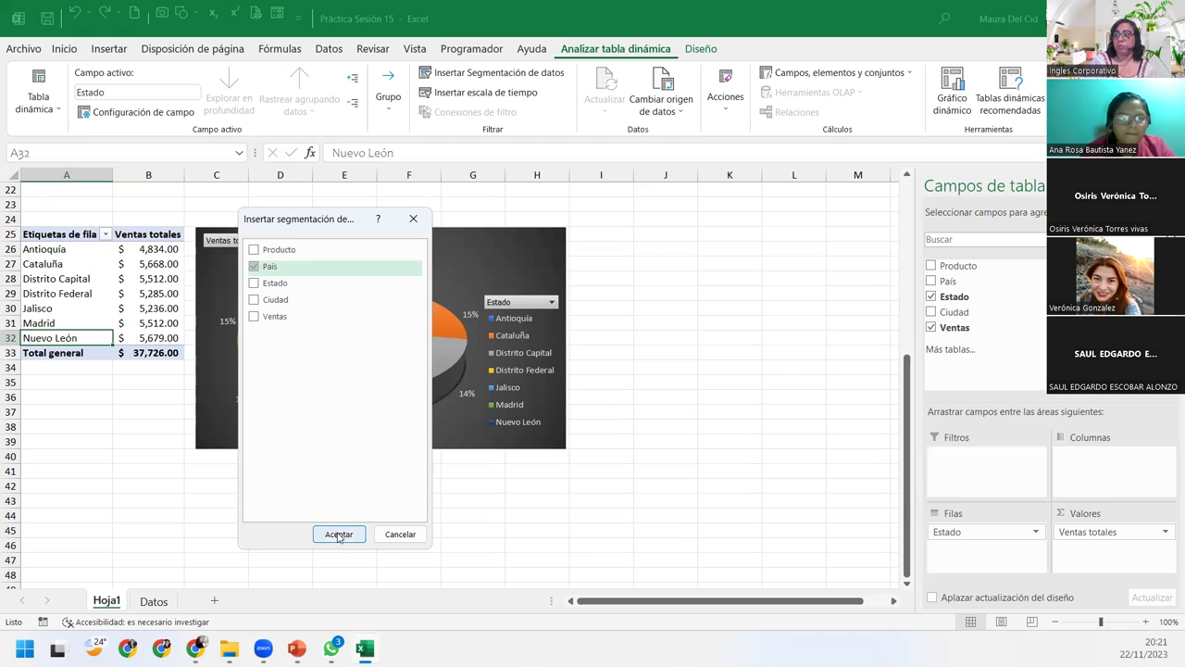
click(339, 534)
drag(491, 294, 125, 373)
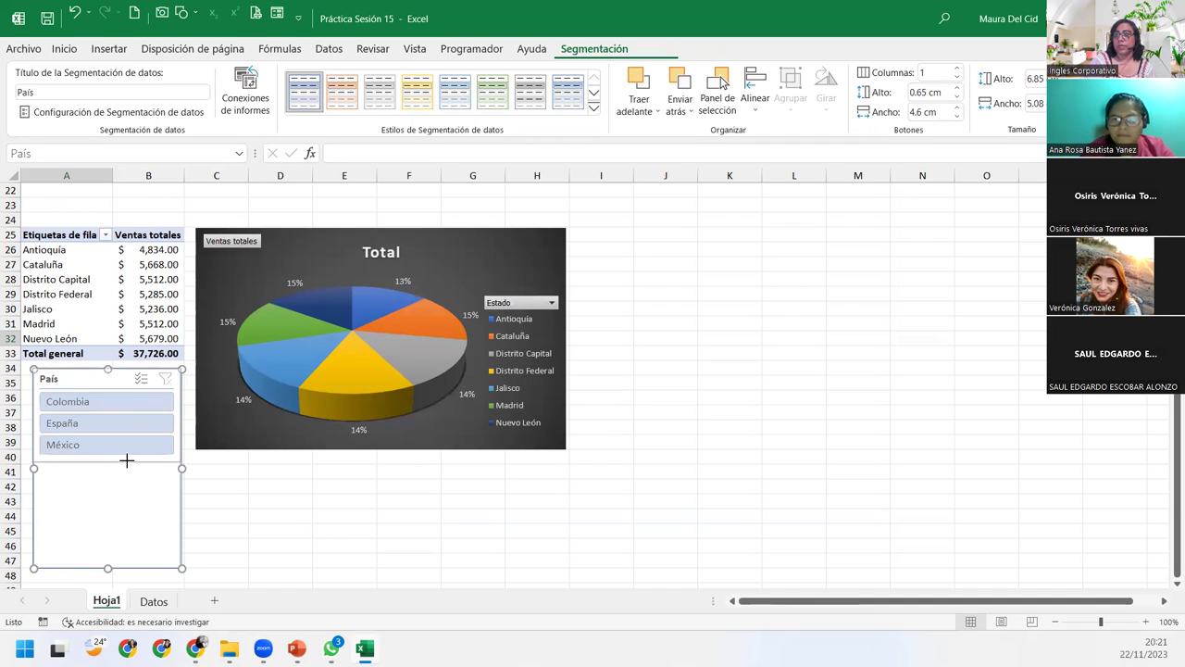
Step: Narrow the País slicer to fit its buttons and filter by Colombia, España, then México
drag(127, 461, 127, 463)
drag(182, 417, 144, 417)
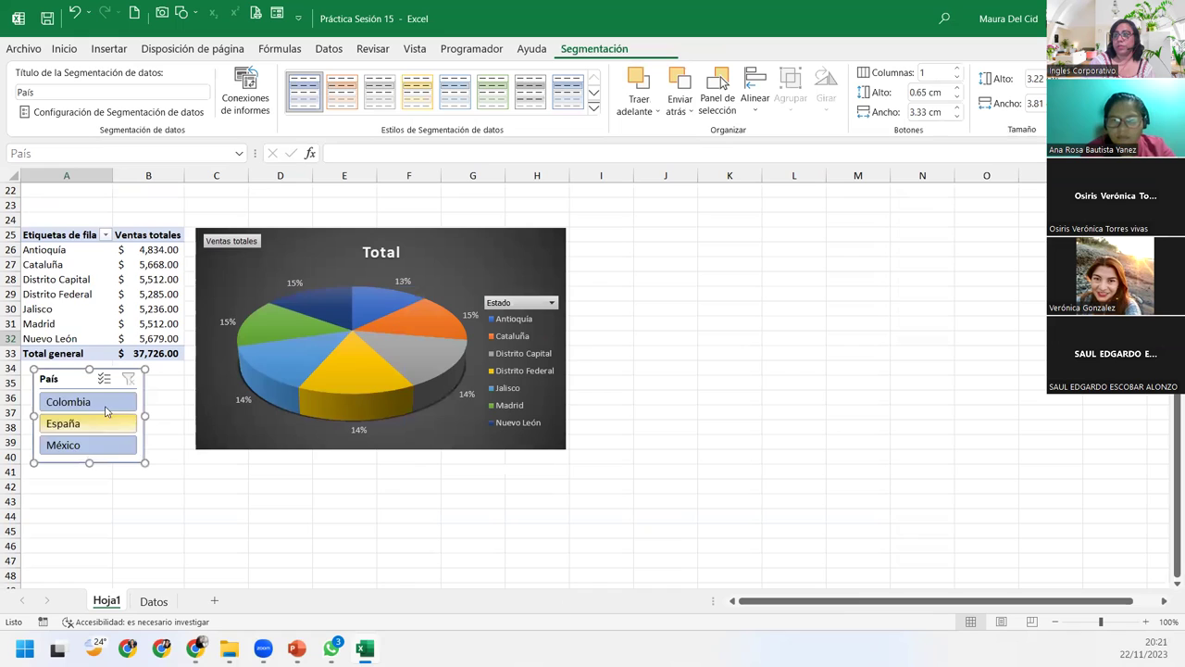
click(105, 403)
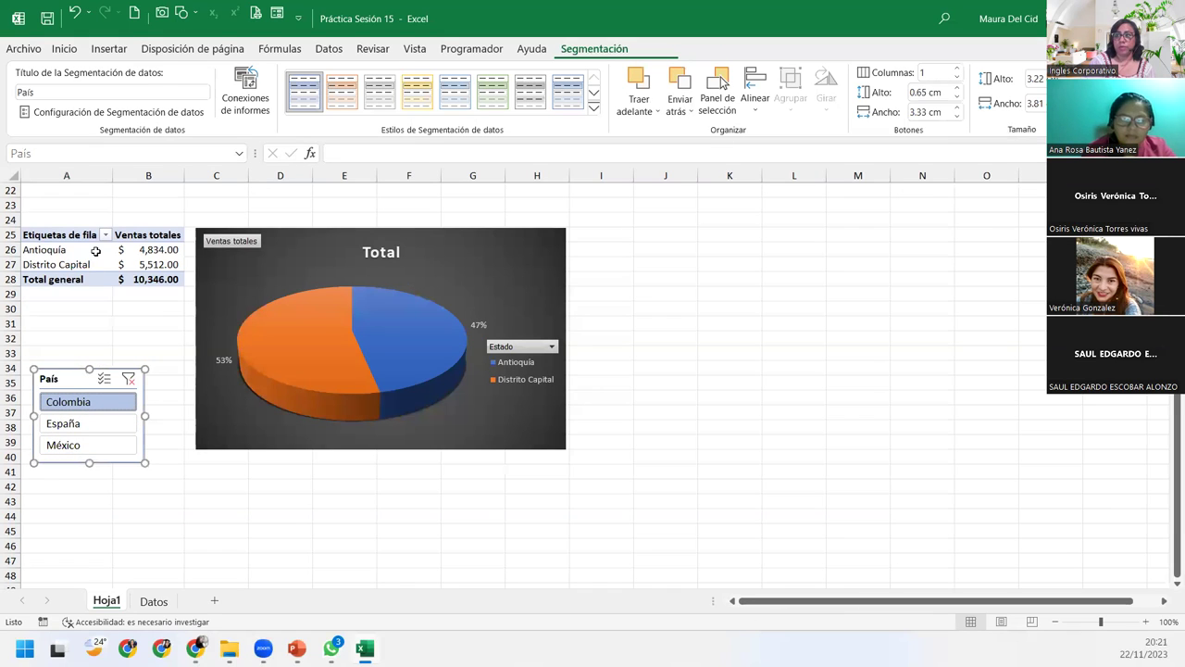
mouse_move(408, 352)
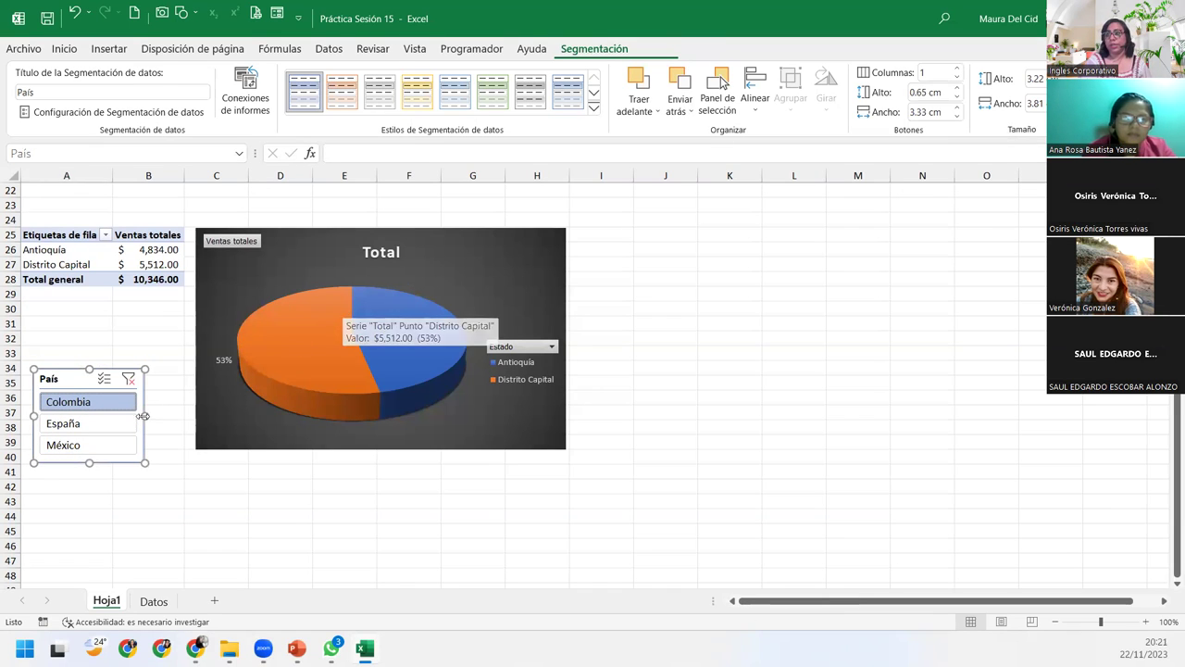
click(97, 423)
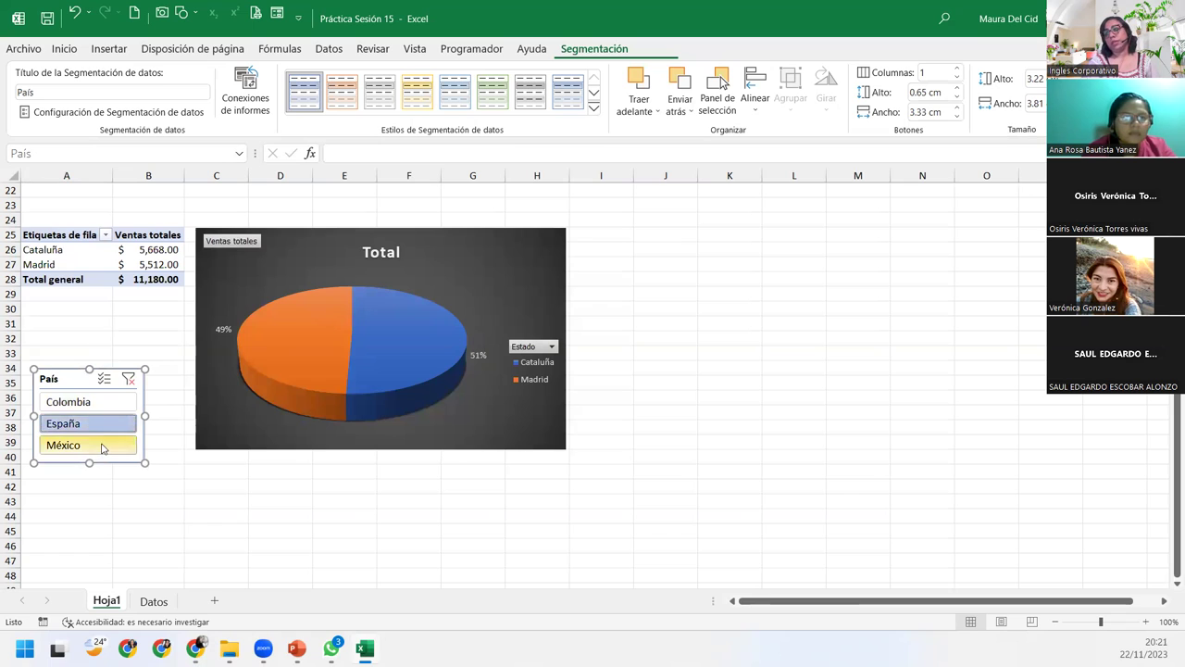
click(103, 447)
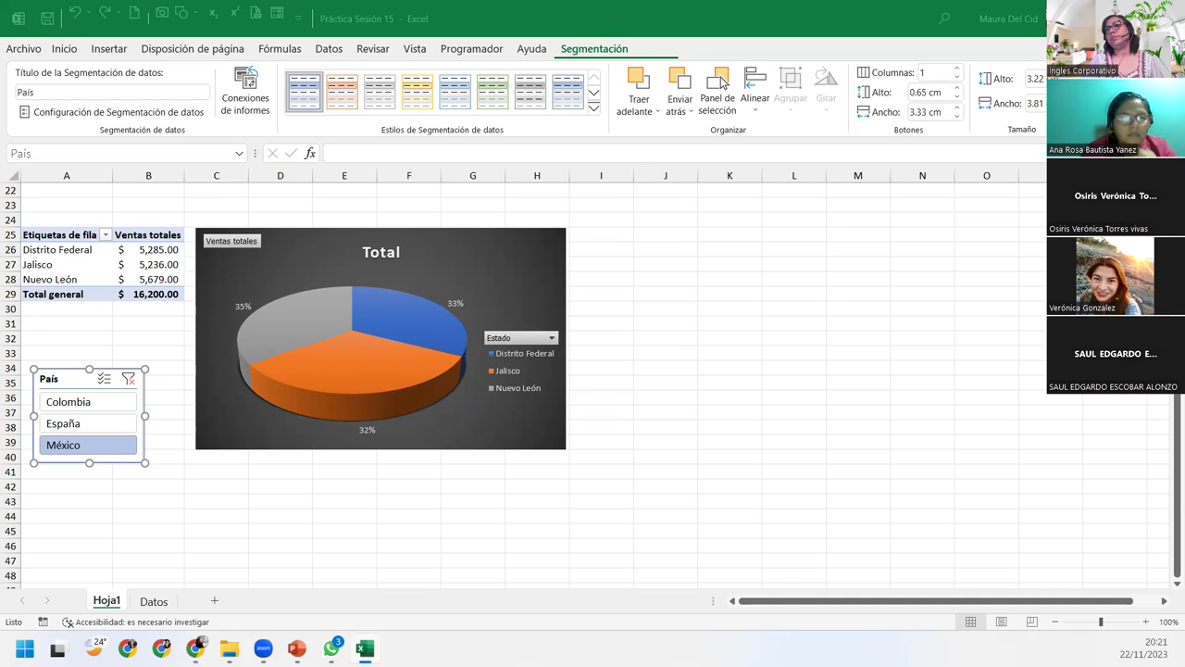
Step: Clear the slicer filter, move the País slicer beside the pie, and test Colombia, España, México
click(128, 378)
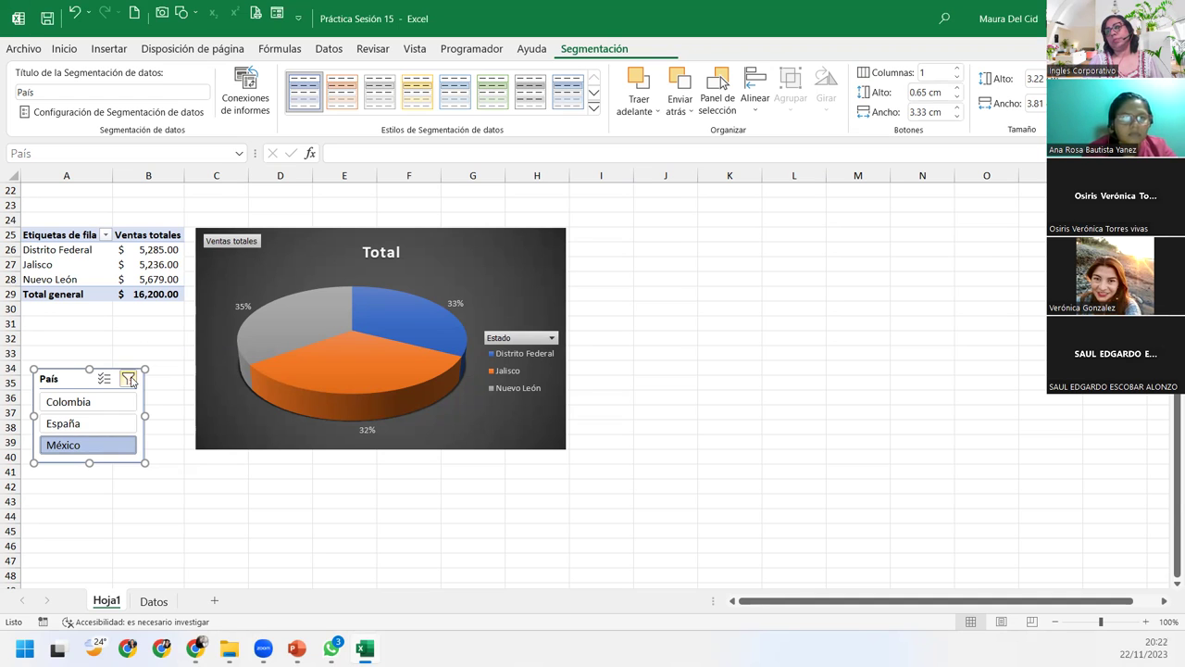
mouse_move(63, 377)
mouse_down()
mouse_move(48, 374)
mouse_move(606, 239)
mouse_up()
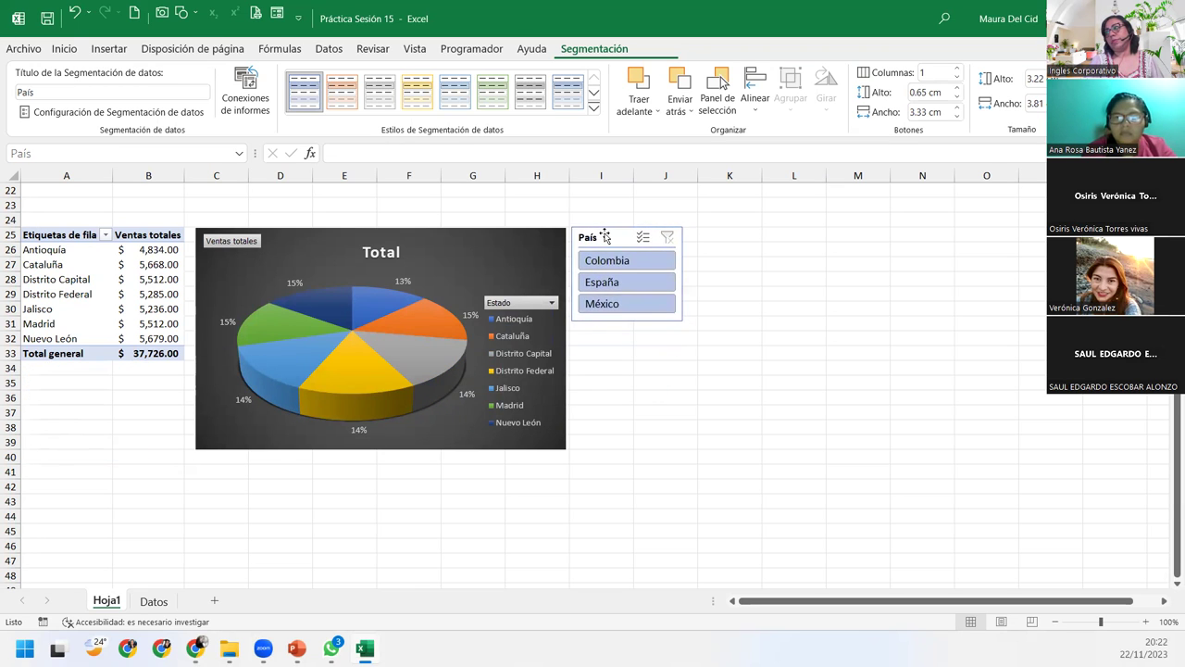
click(619, 263)
click(619, 282)
click(619, 303)
Step: Cycle the slicer through España, Colombia and all countries, ending filtered to México
click(642, 281)
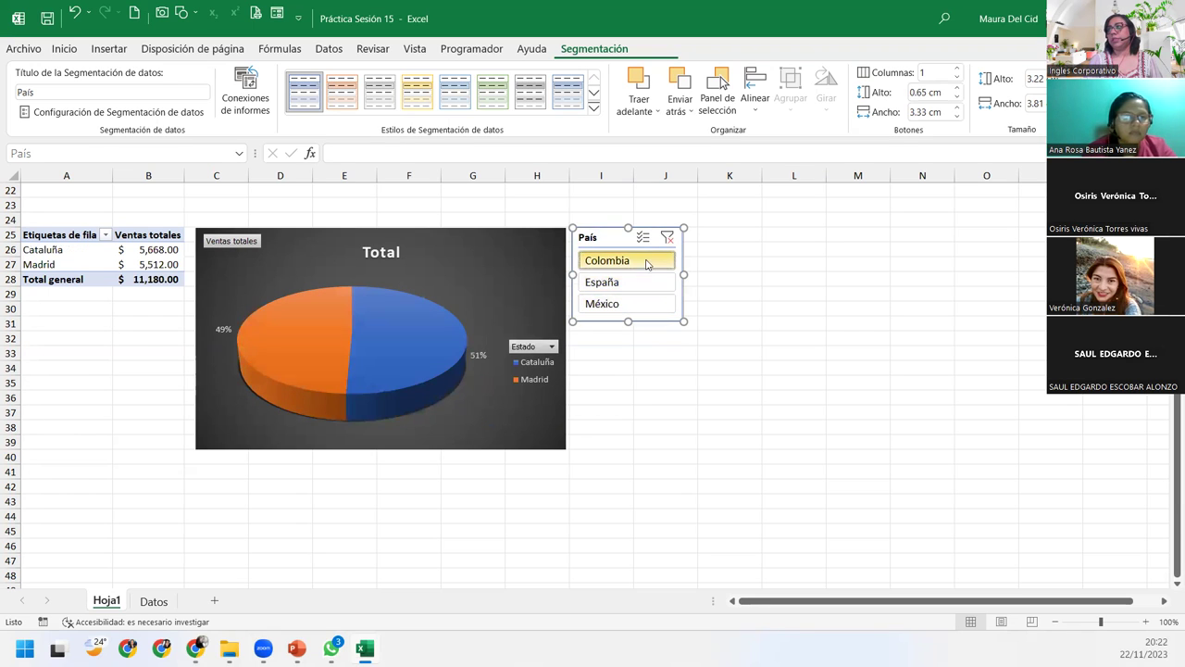
click(647, 261)
click(667, 239)
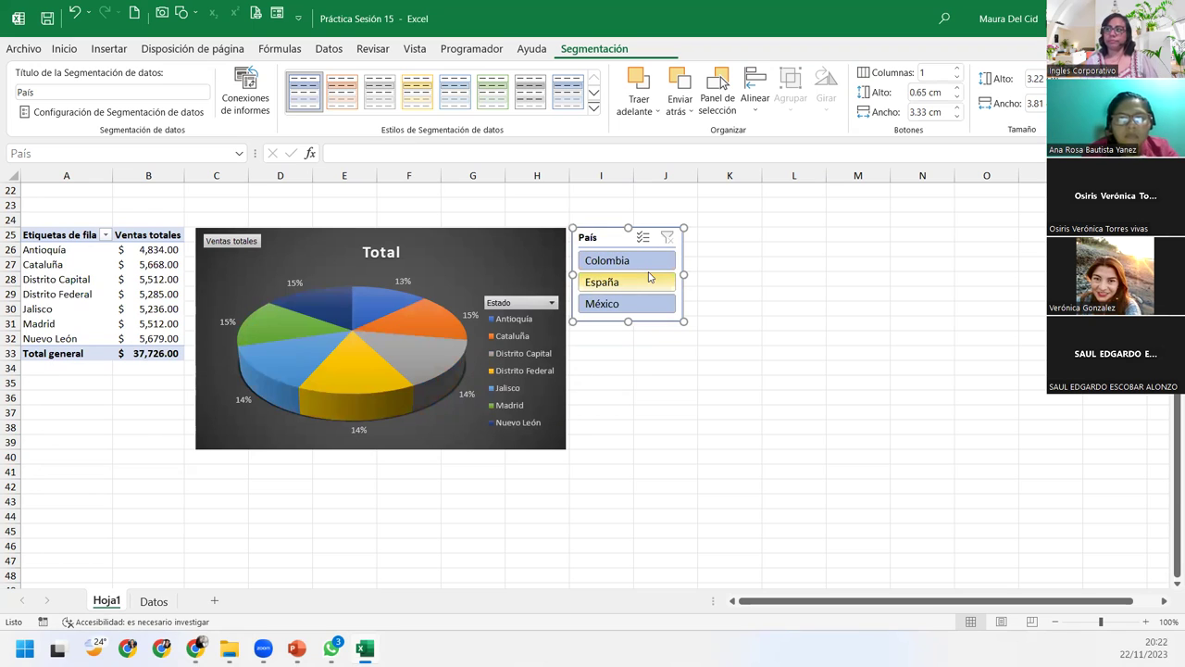
click(650, 277)
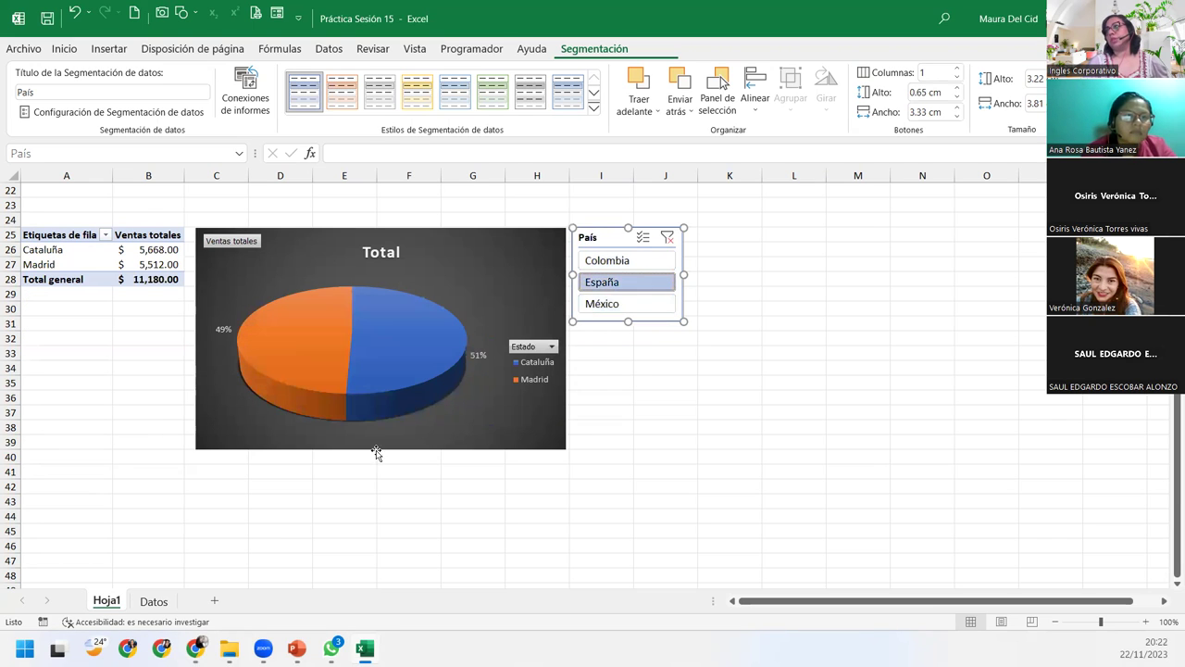
click(643, 312)
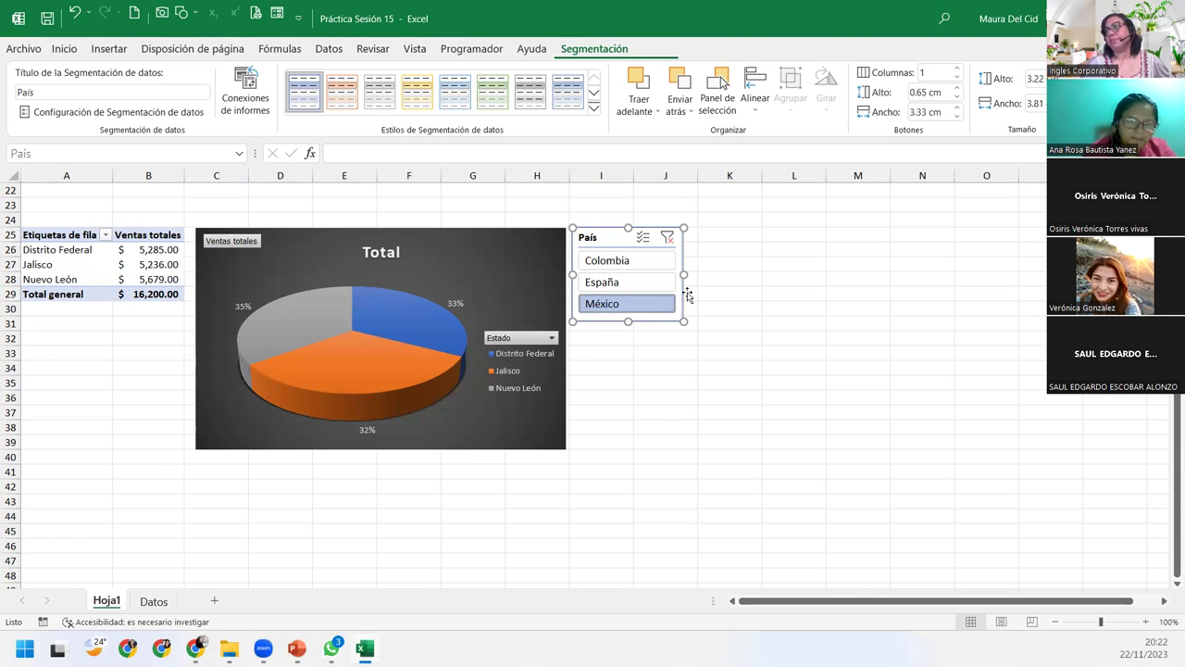
Step: Select cell A45 on Hoja1, then return to the Datos source sheet
click(58, 521)
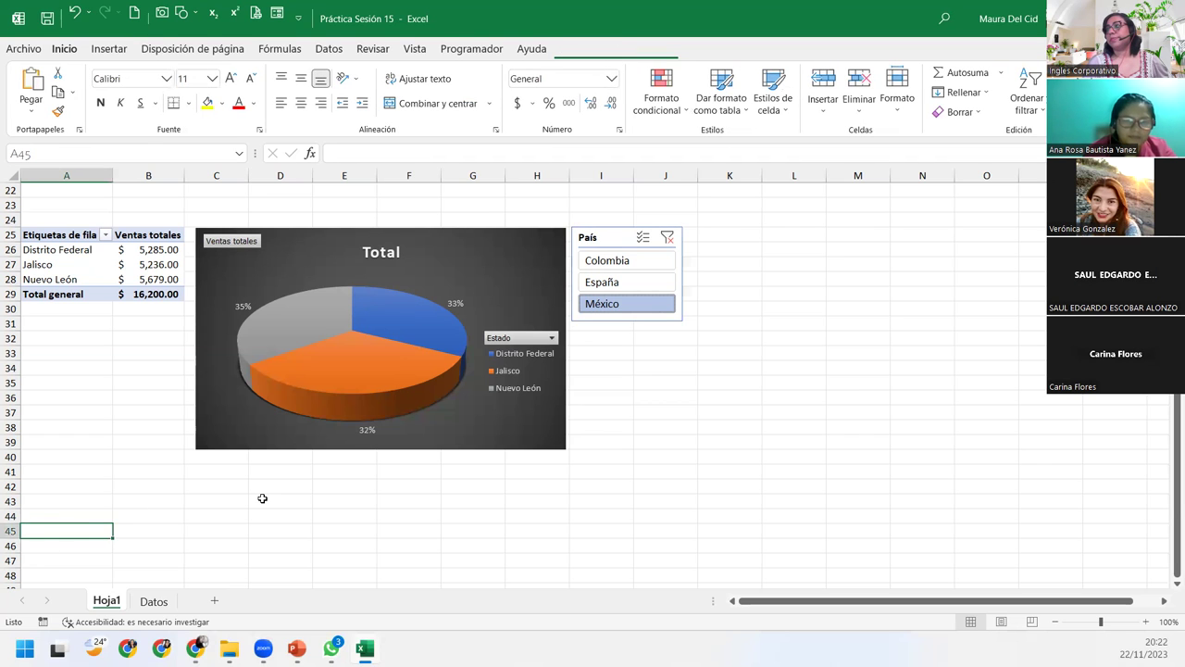
scroll(260, 500, up, 5)
scroll(261, 500, up, 2)
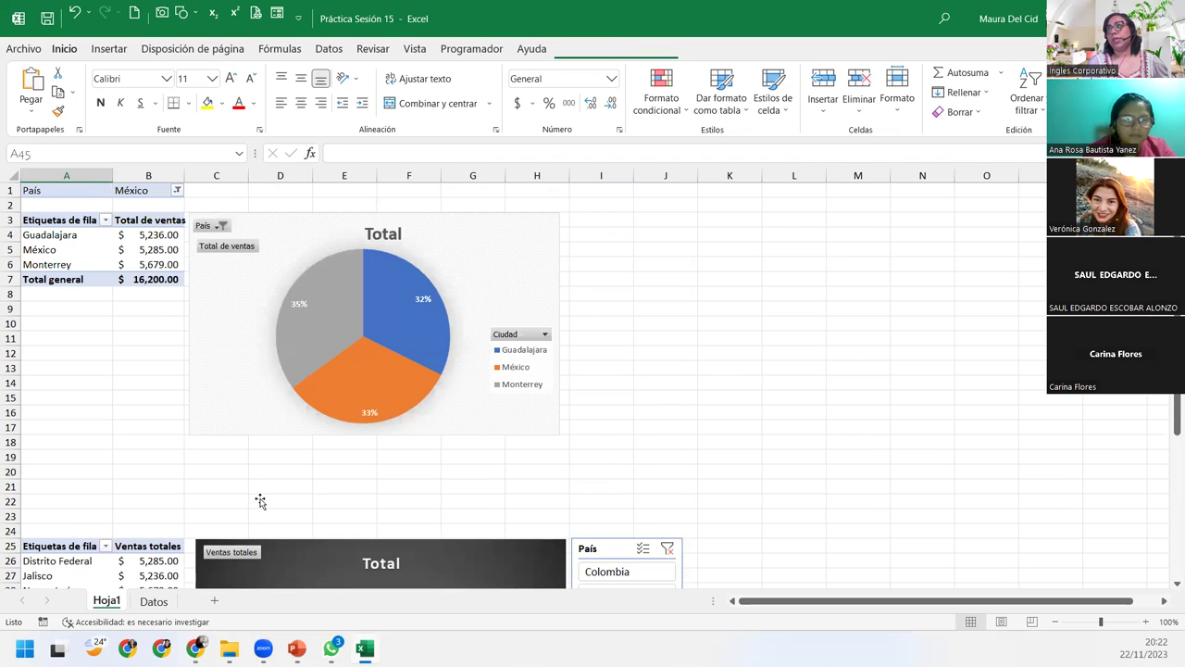
scroll(260, 501, down, 6)
scroll(260, 501, down, 1)
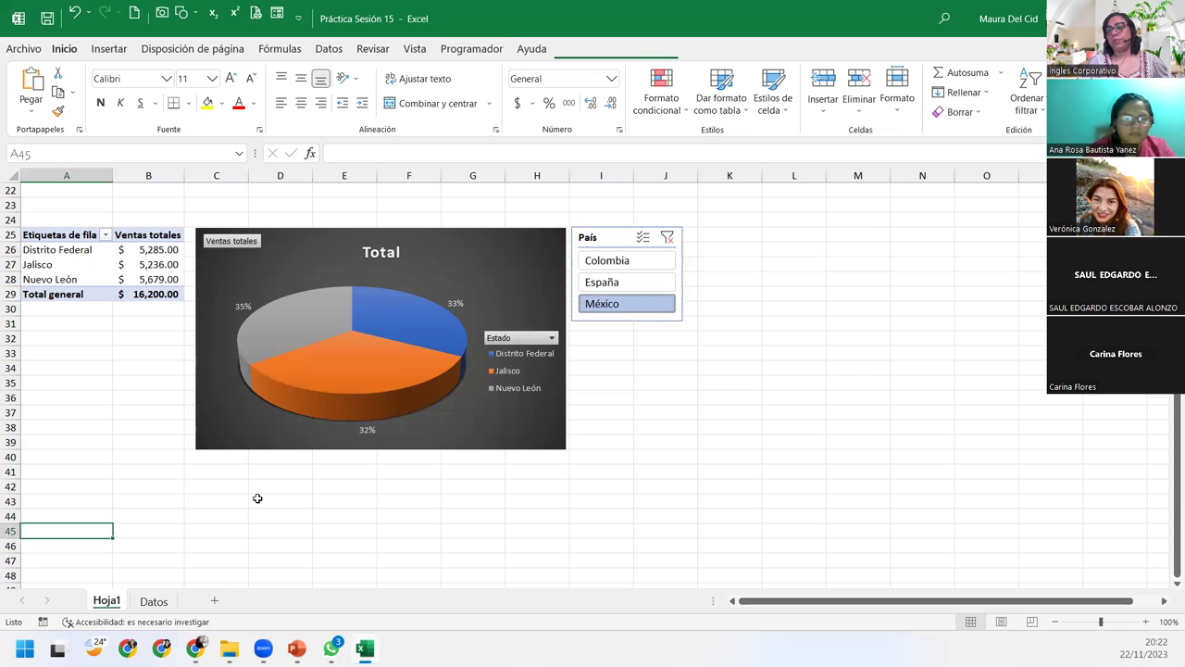
click(151, 603)
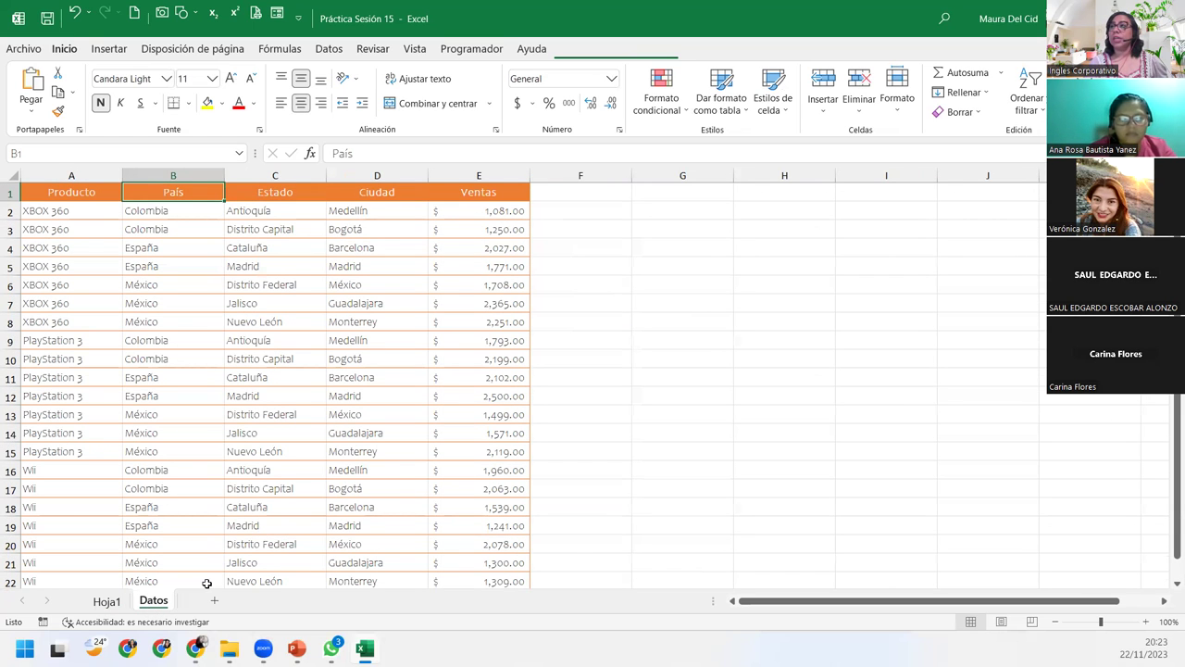
Step: Create a pivot table from the Datos table on the existing sheet at Hoja1!$A$45
drag(181, 176, 87, 177)
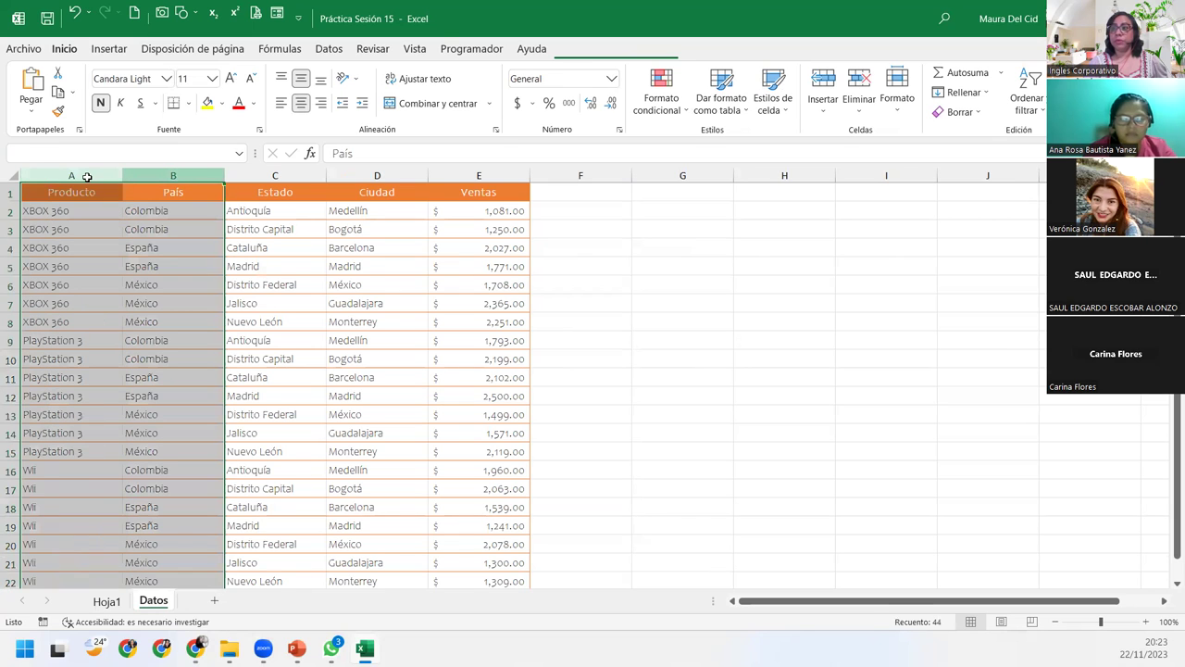
click(478, 170)
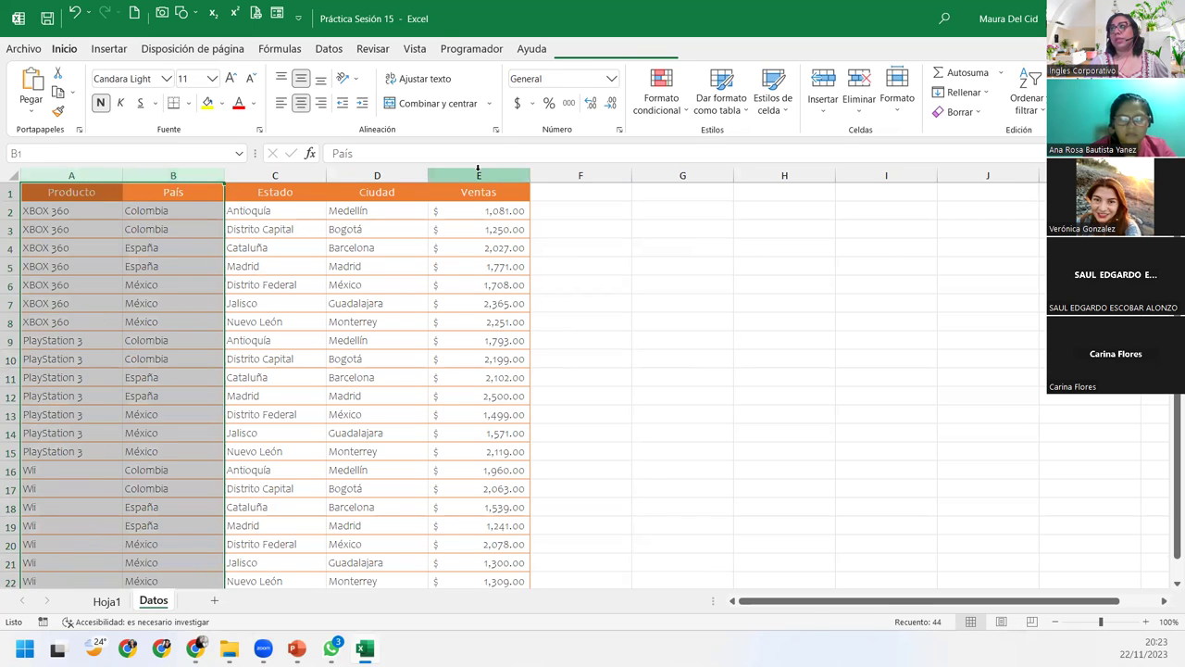
click(158, 173)
drag(159, 173, 85, 172)
click(87, 296)
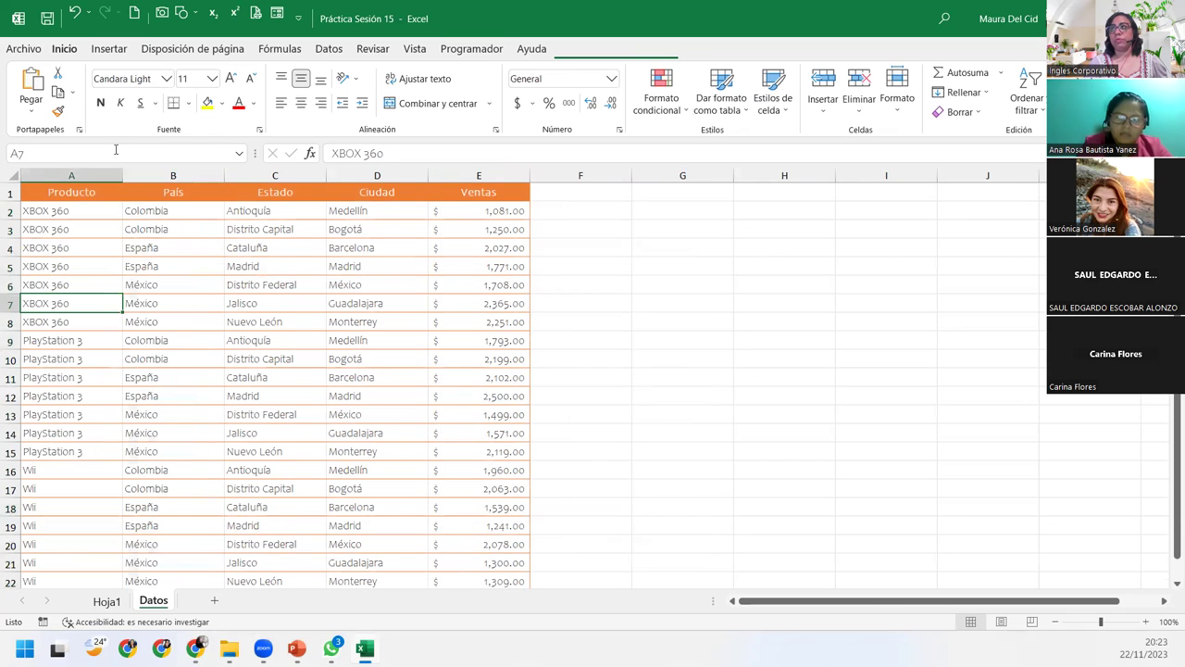
click(110, 49)
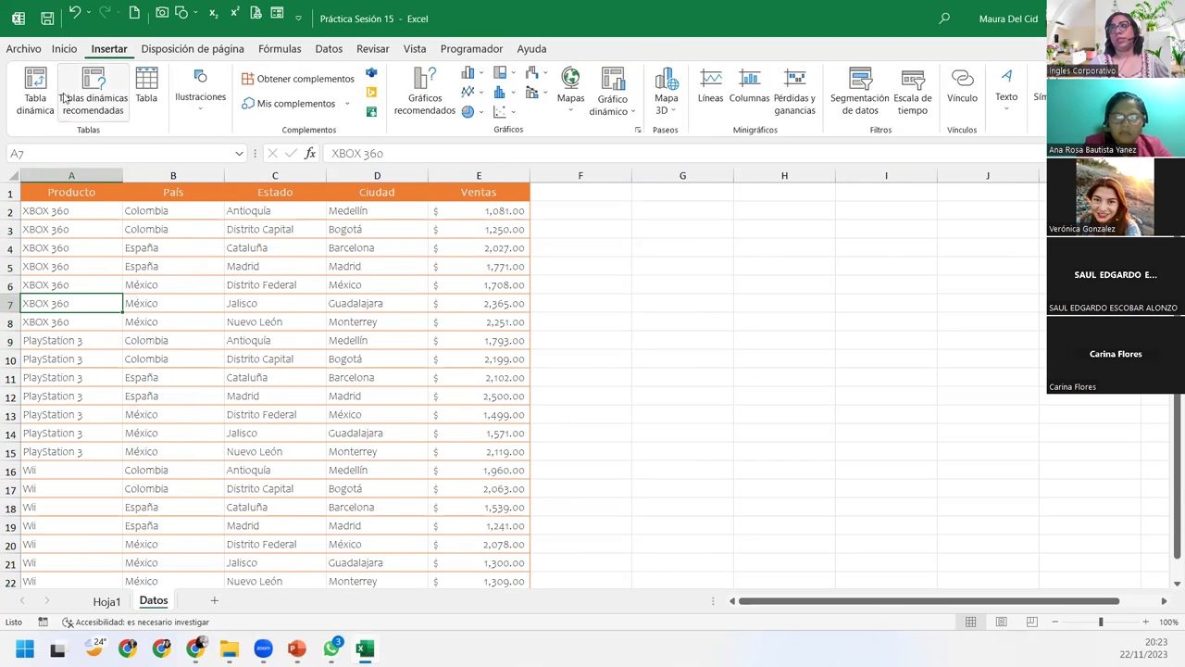
click(31, 93)
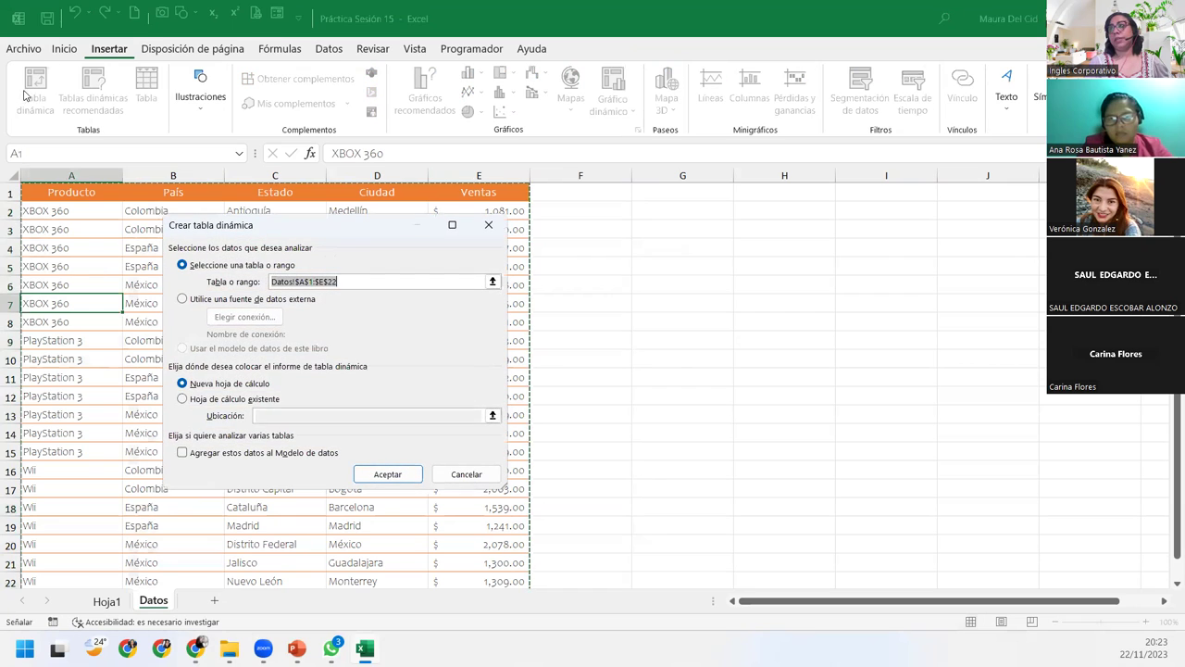
click(246, 400)
click(298, 426)
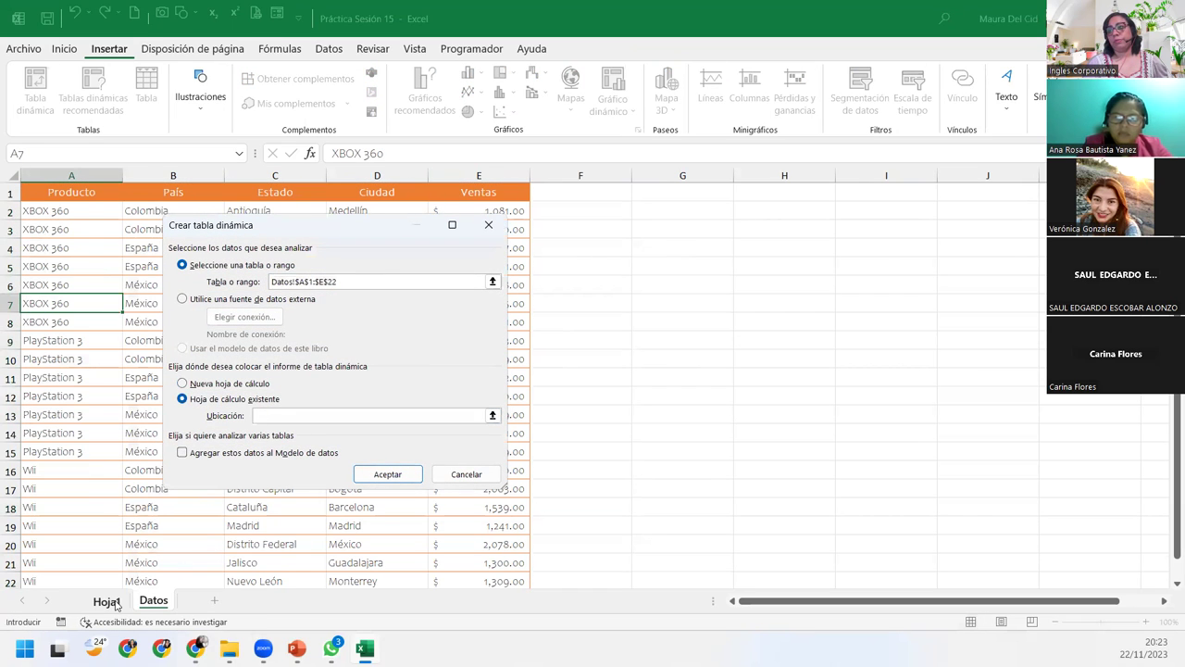
click(106, 601)
click(51, 531)
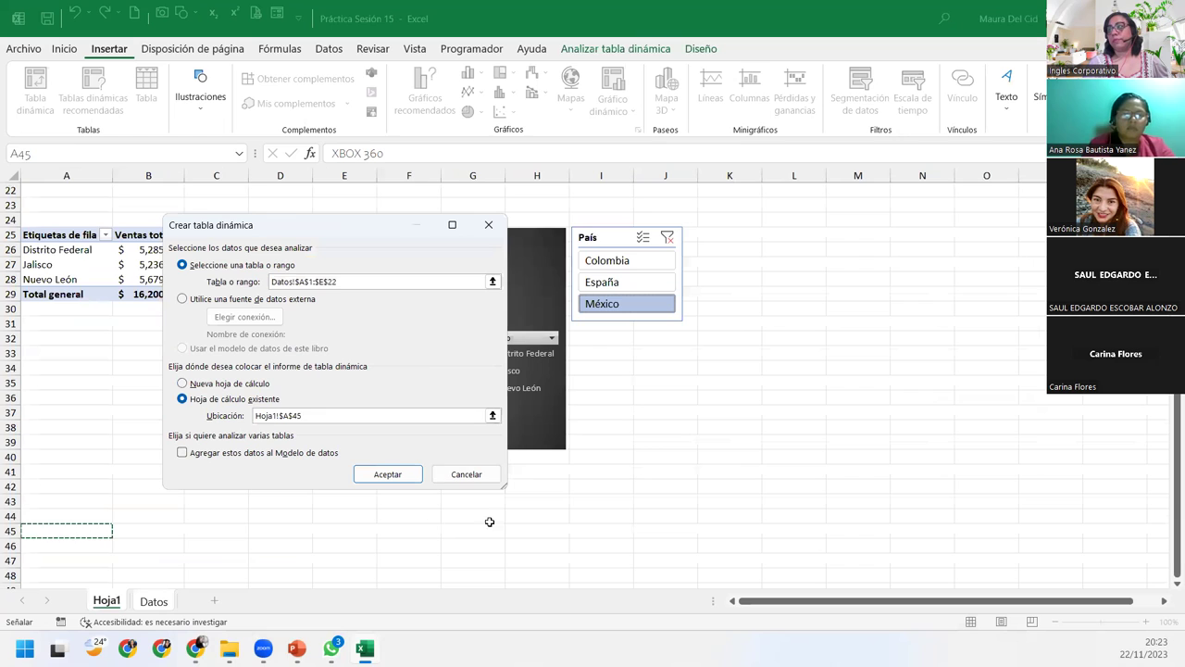
click(387, 475)
Step: Add País and Producto to the rows and Ventas as the summed value
scroll(265, 501, down, 5)
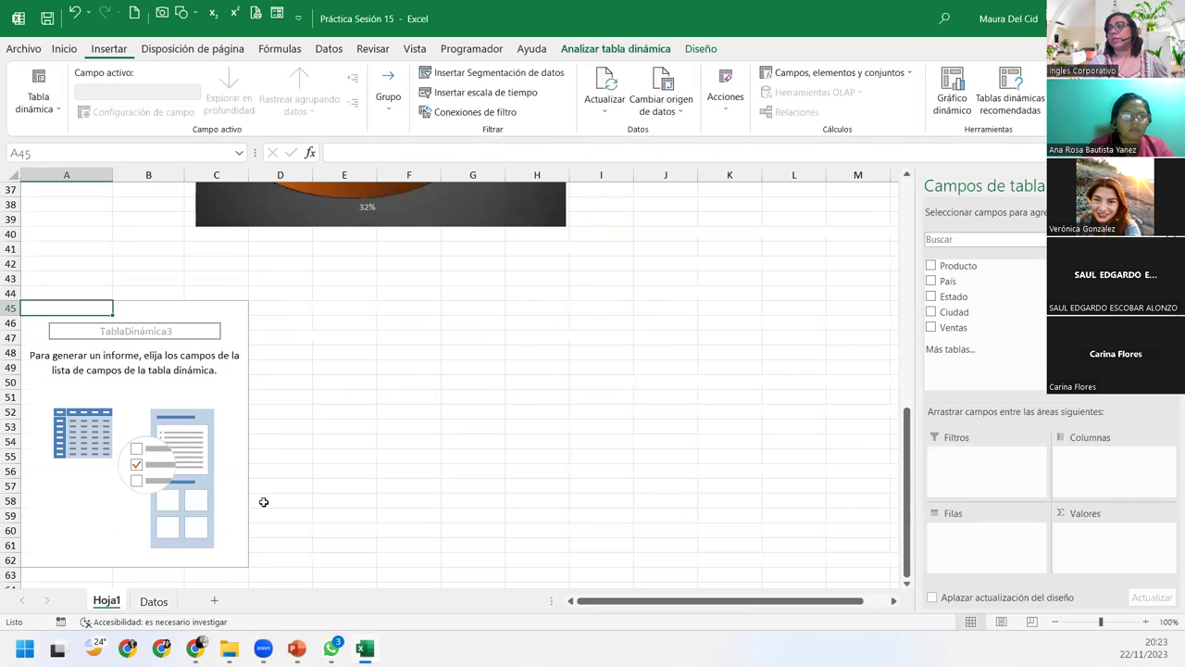
scroll(262, 499, down, 2)
drag(1003, 281, 1003, 556)
mouse_move(954, 266)
mouse_down()
mouse_move(1016, 500)
mouse_move(1016, 555)
mouse_up()
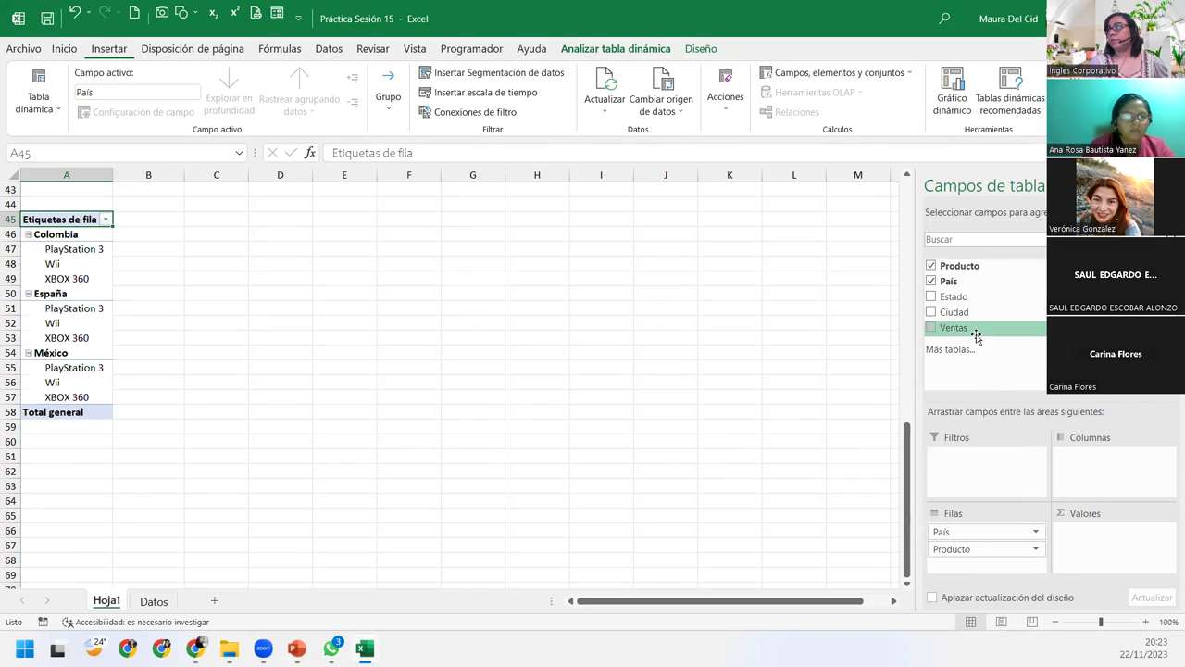
drag(964, 330, 1099, 550)
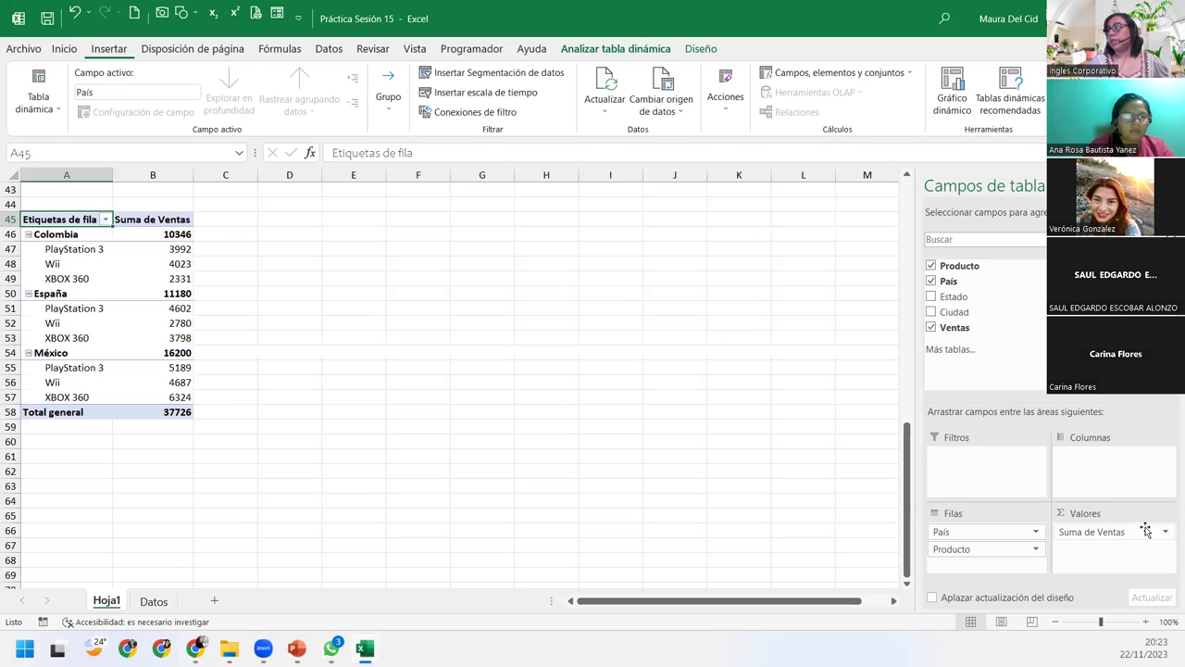
Step: Change the Ventas value field to summarize by average instead of sum
click(1167, 532)
click(1065, 514)
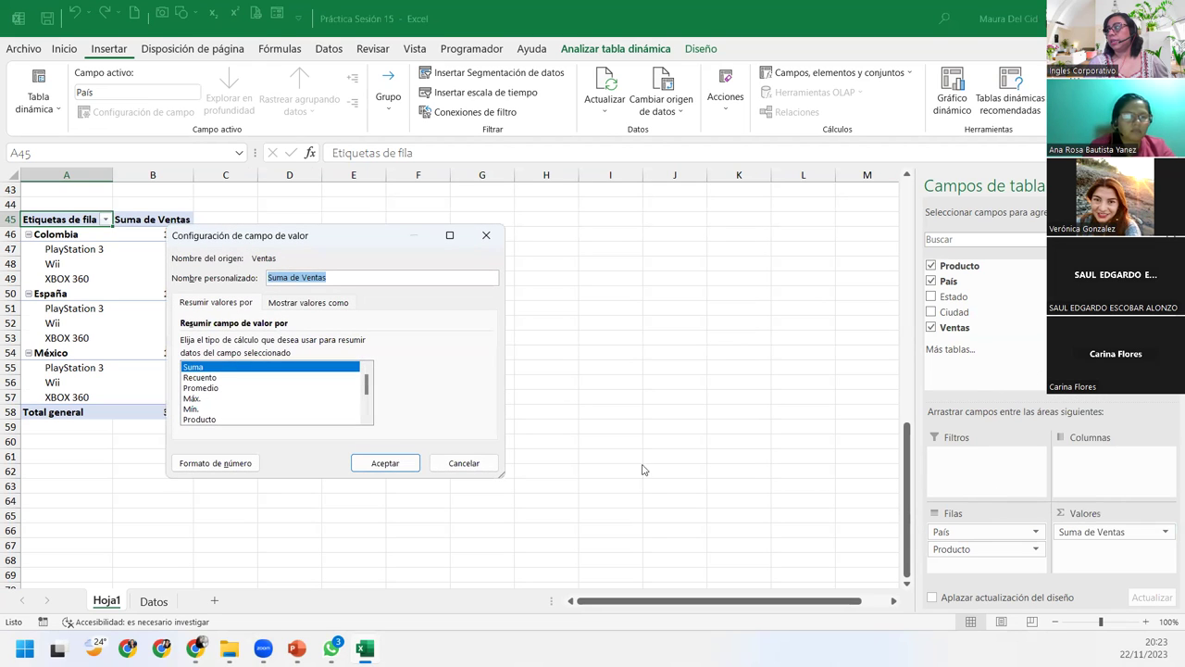
click(200, 388)
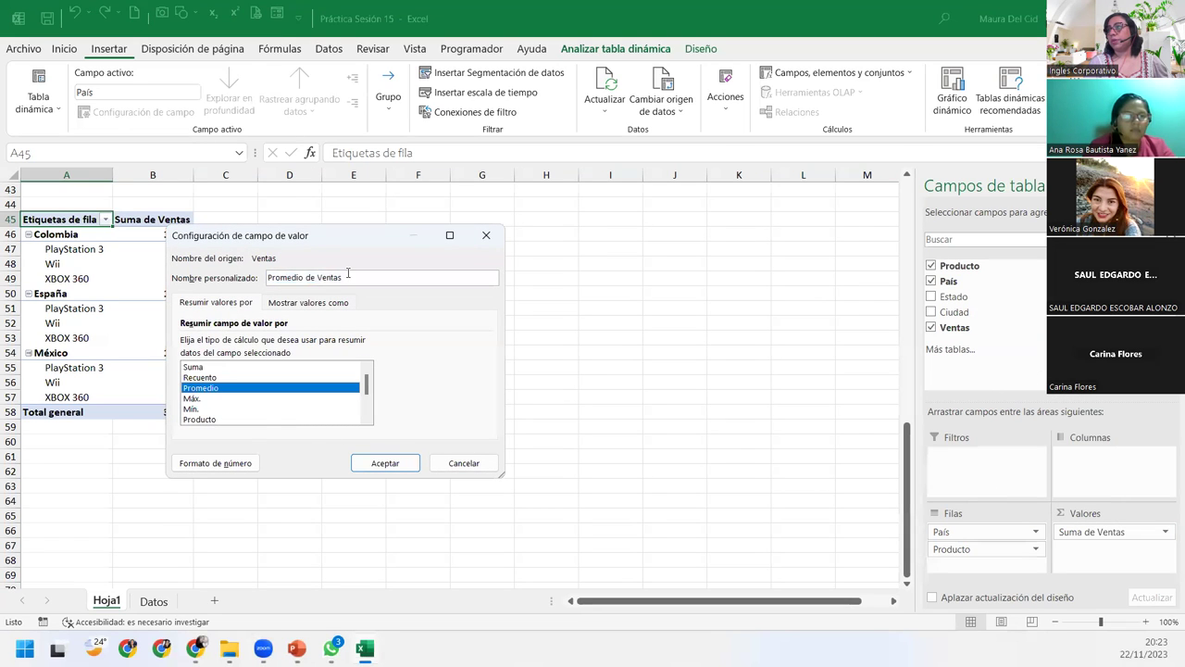
Step: Format the averages as Contabilidad with 2 decimals and the $ symbol
click(238, 462)
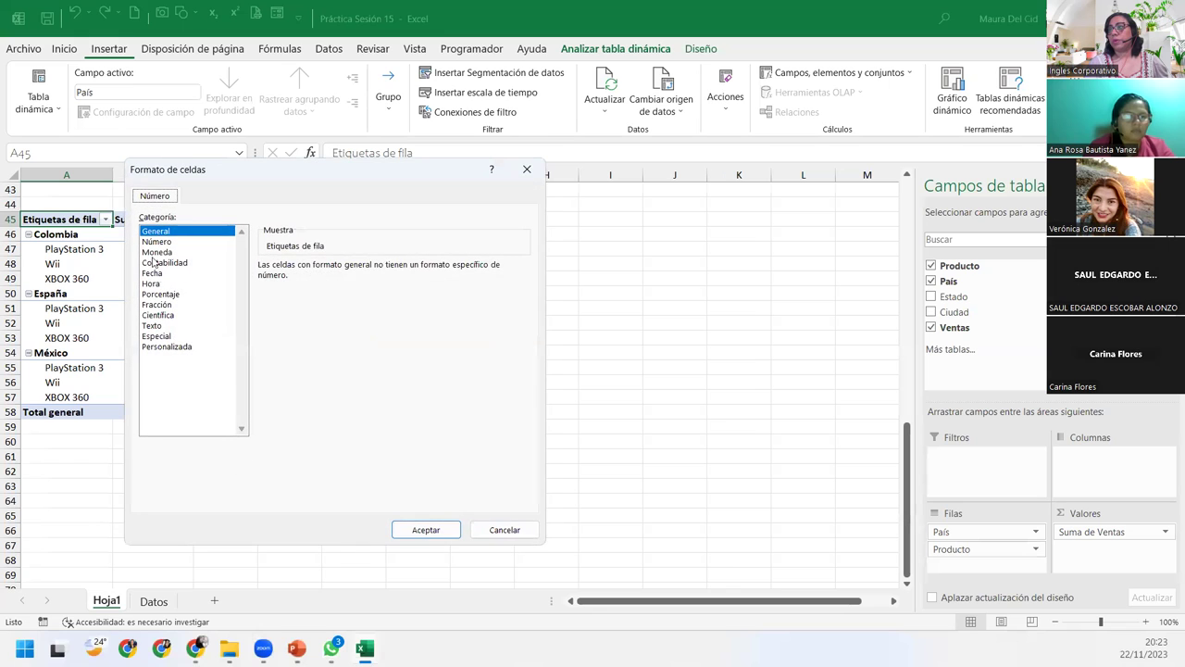
click(154, 253)
click(154, 263)
click(346, 286)
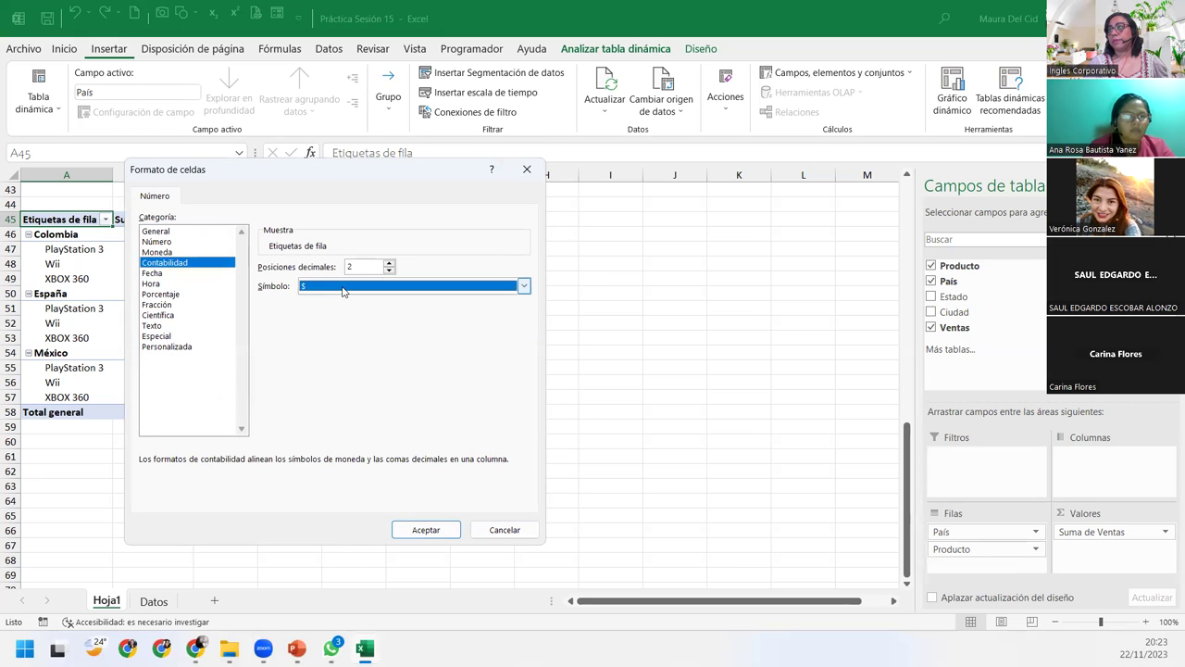
scroll(412, 438, down, 2)
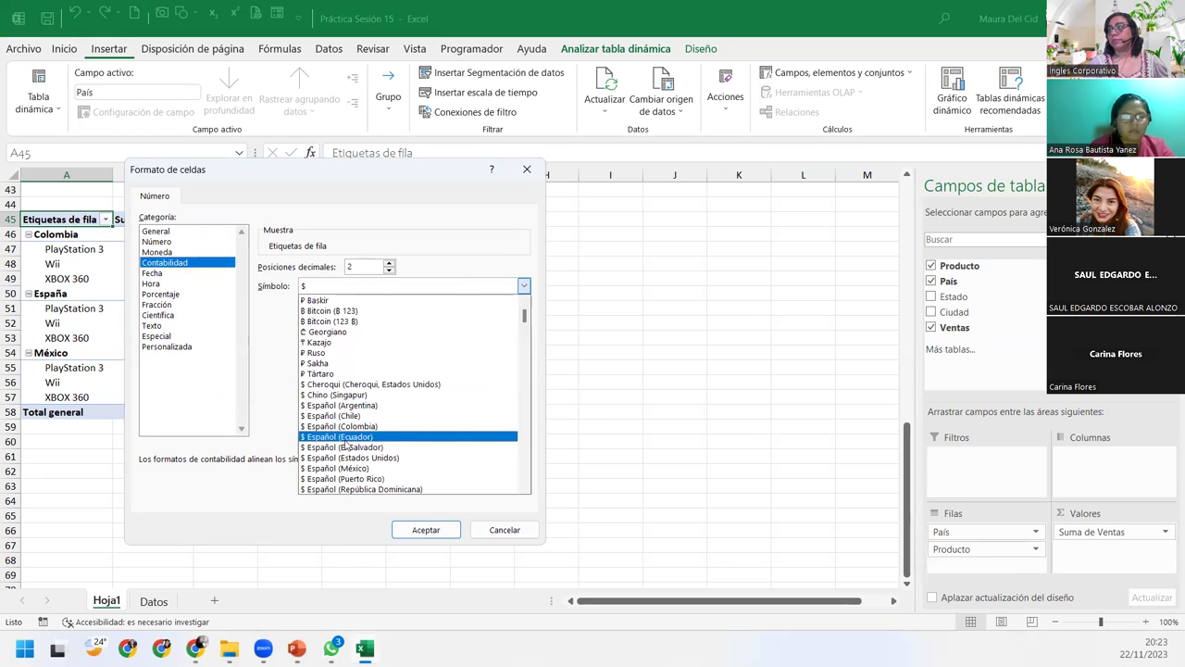
click(385, 450)
click(426, 530)
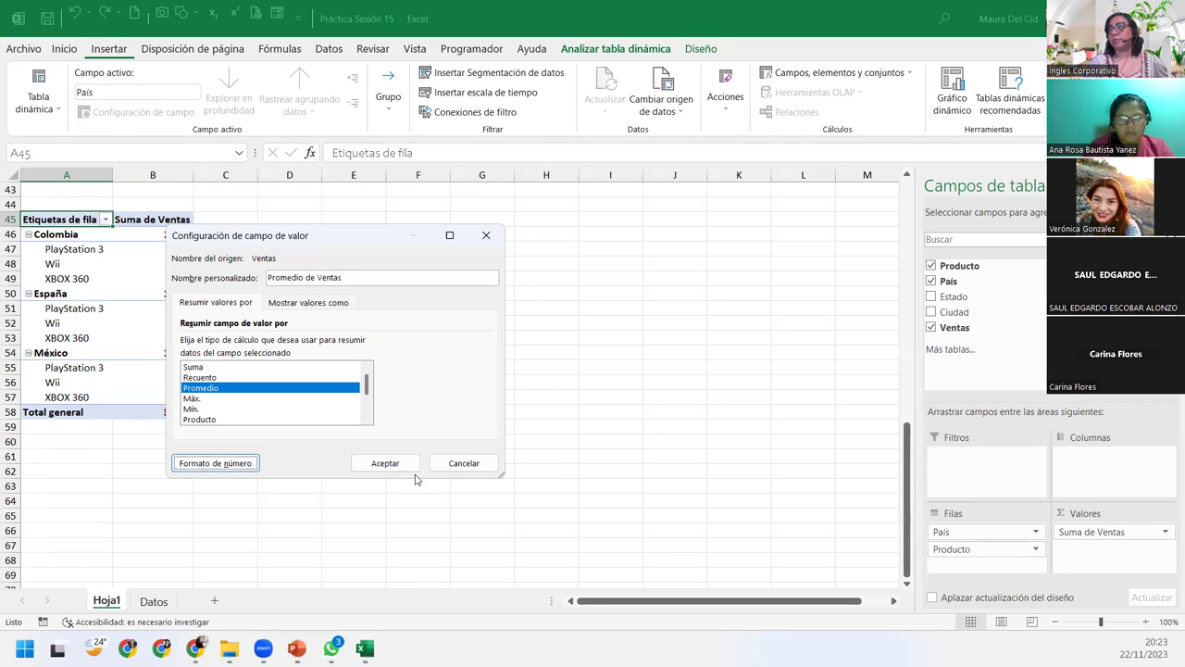
click(386, 463)
click(244, 440)
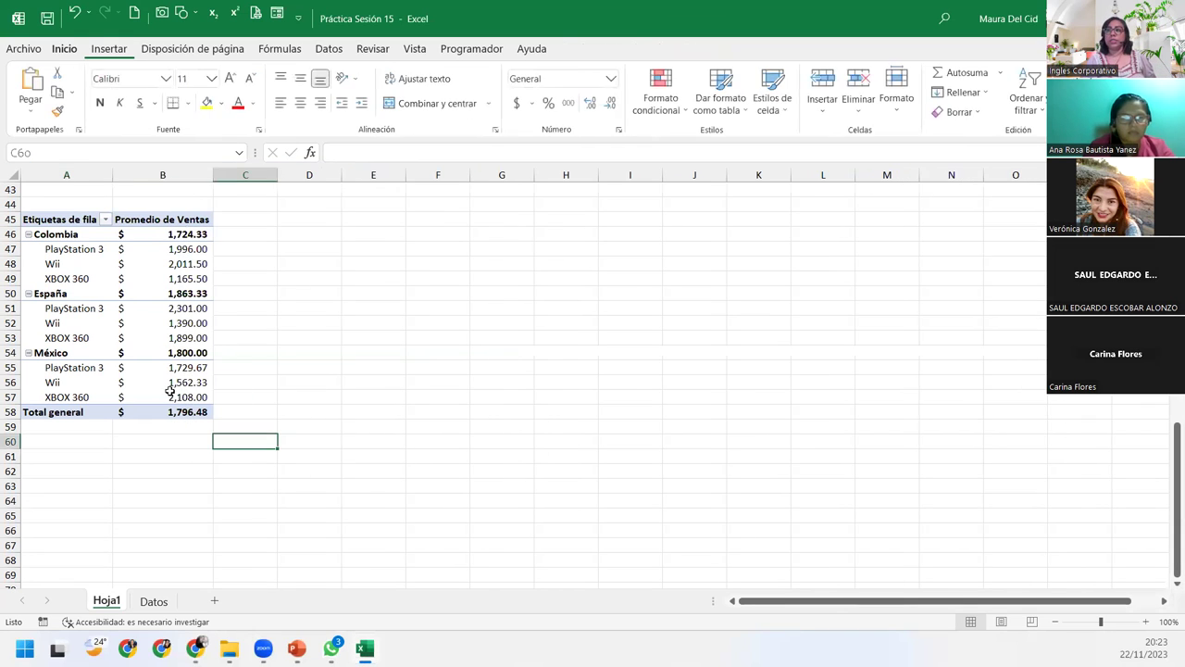
click(171, 397)
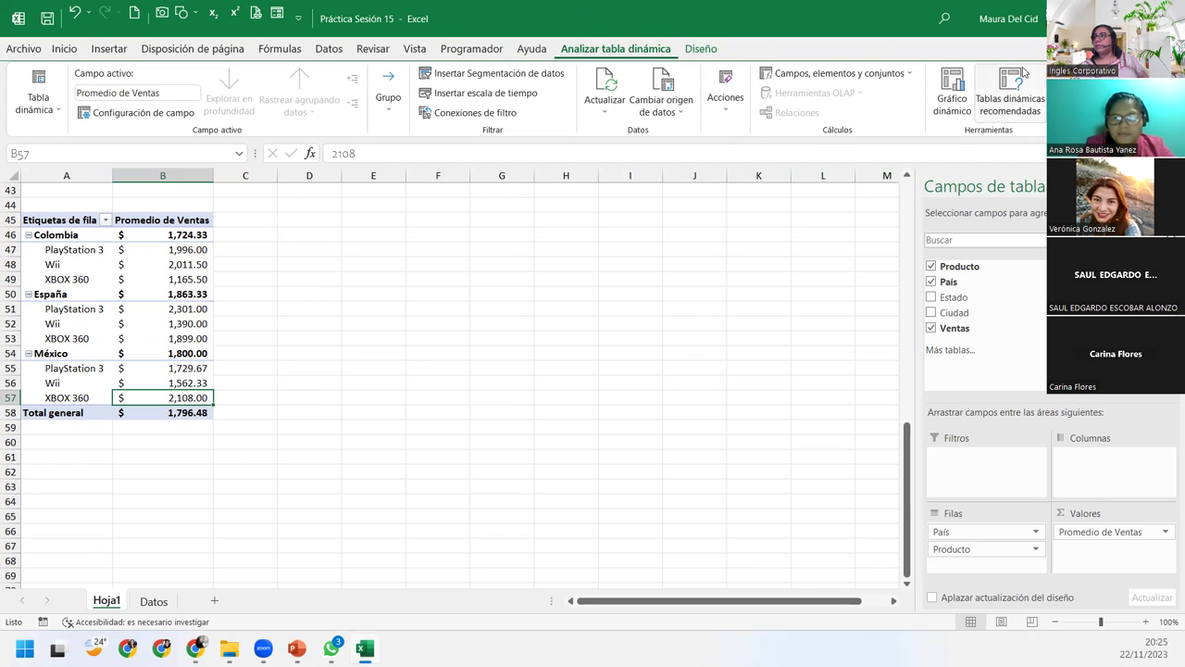
Step: Start a pivot chart and browse the chart categories from line through combo
click(938, 104)
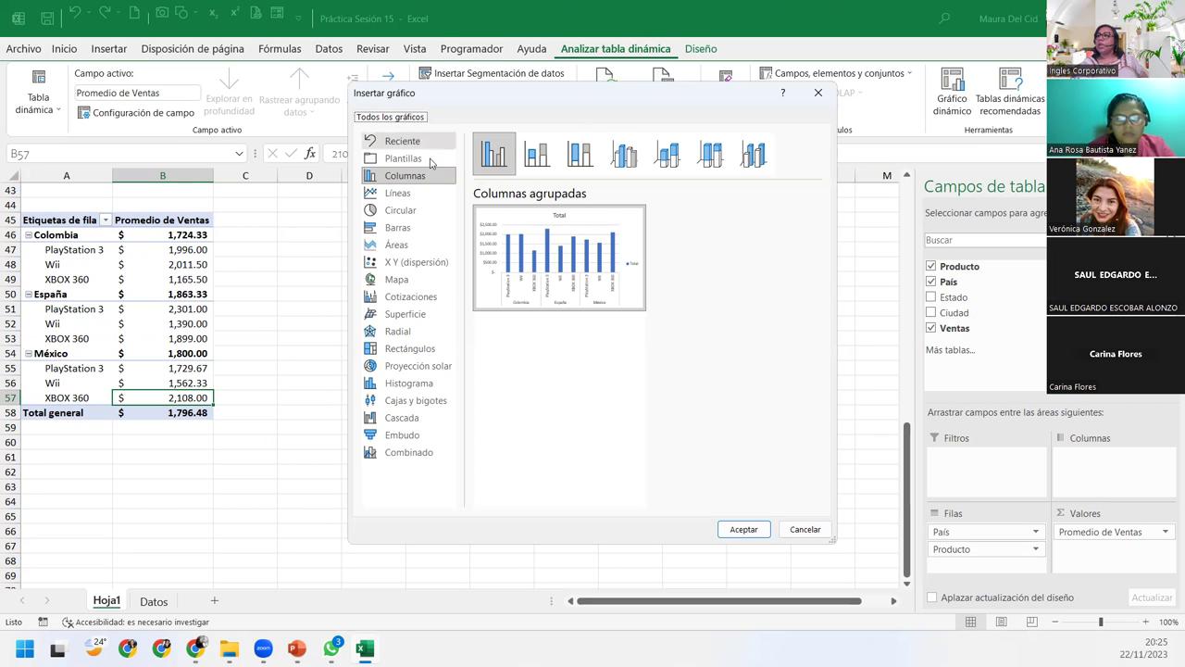
click(408, 192)
mouse_move(527, 277)
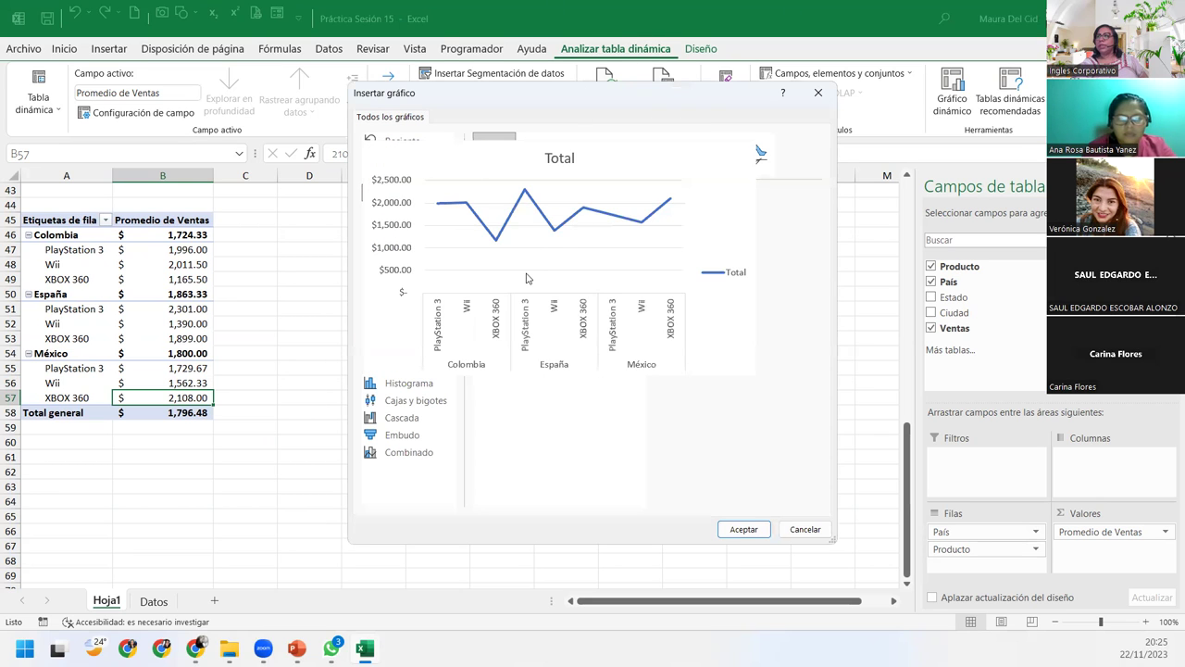
click(396, 244)
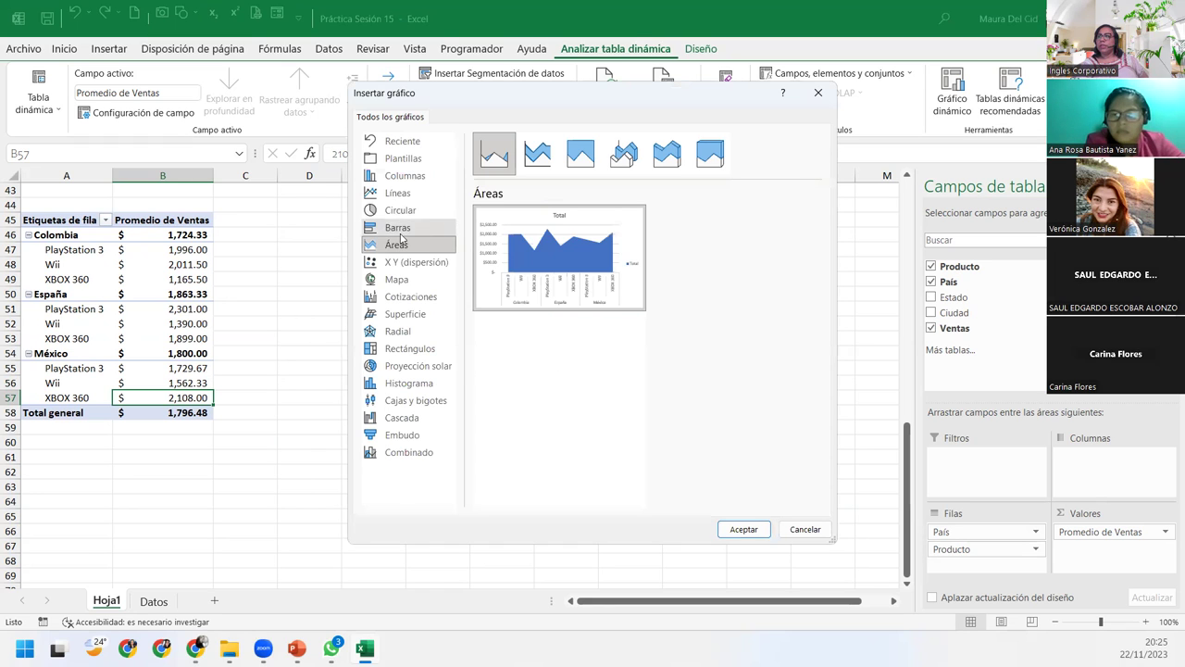
click(396, 279)
click(387, 298)
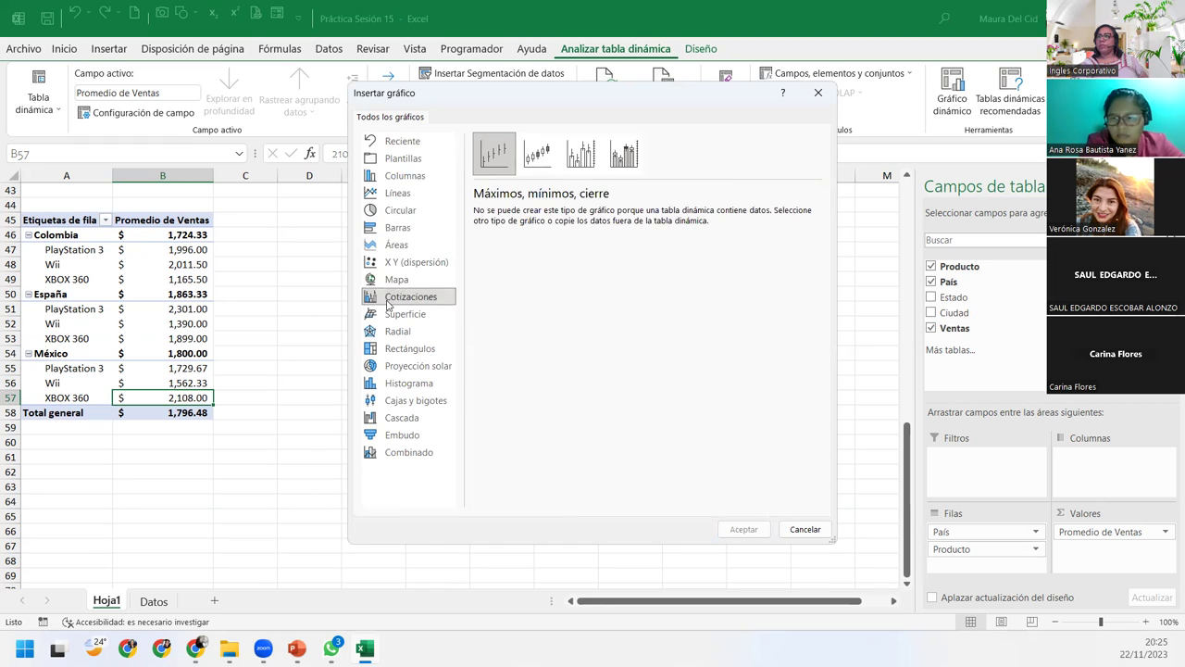
click(387, 314)
click(381, 347)
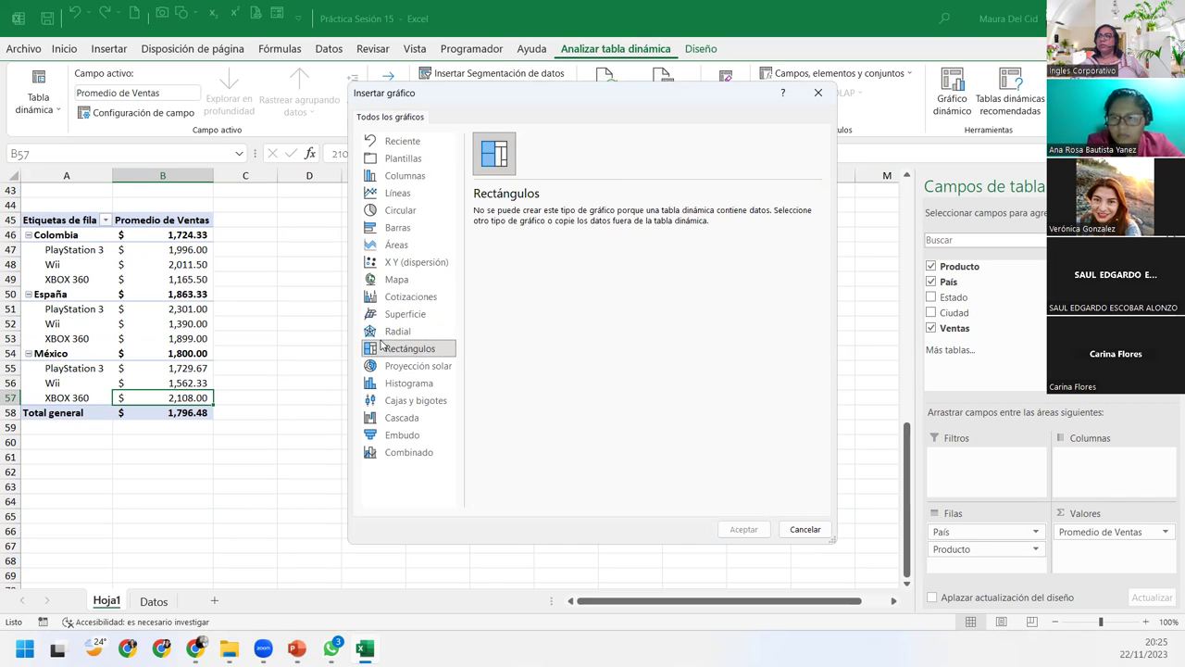
click(381, 366)
click(385, 400)
click(406, 417)
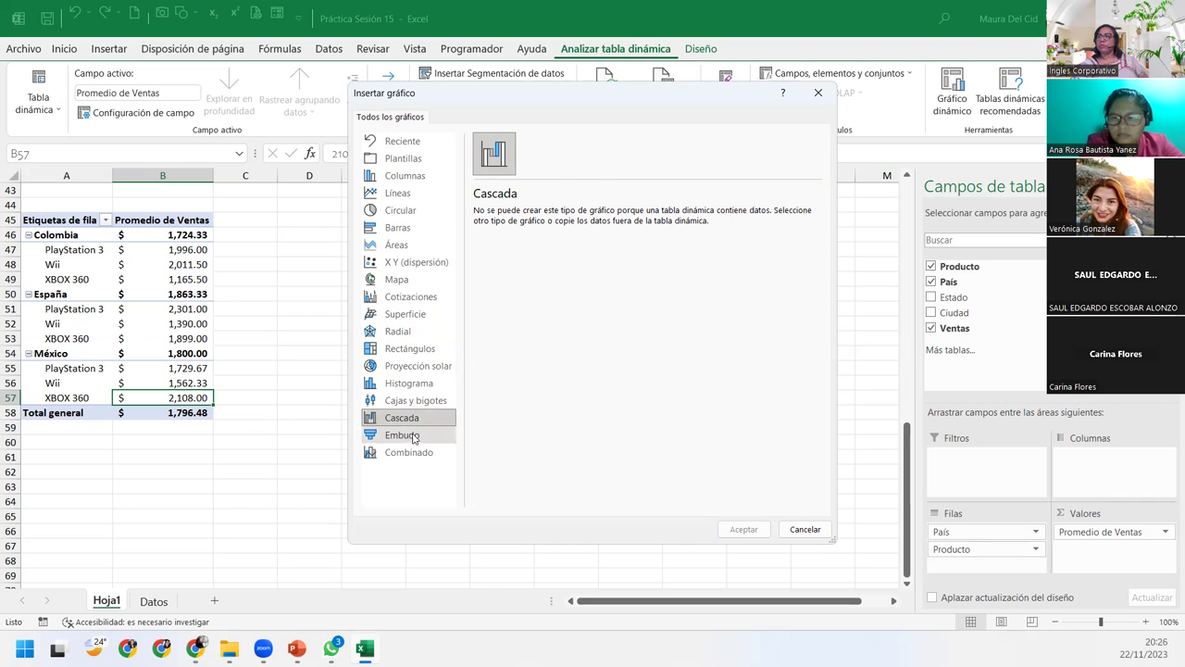
click(414, 436)
click(410, 452)
click(408, 192)
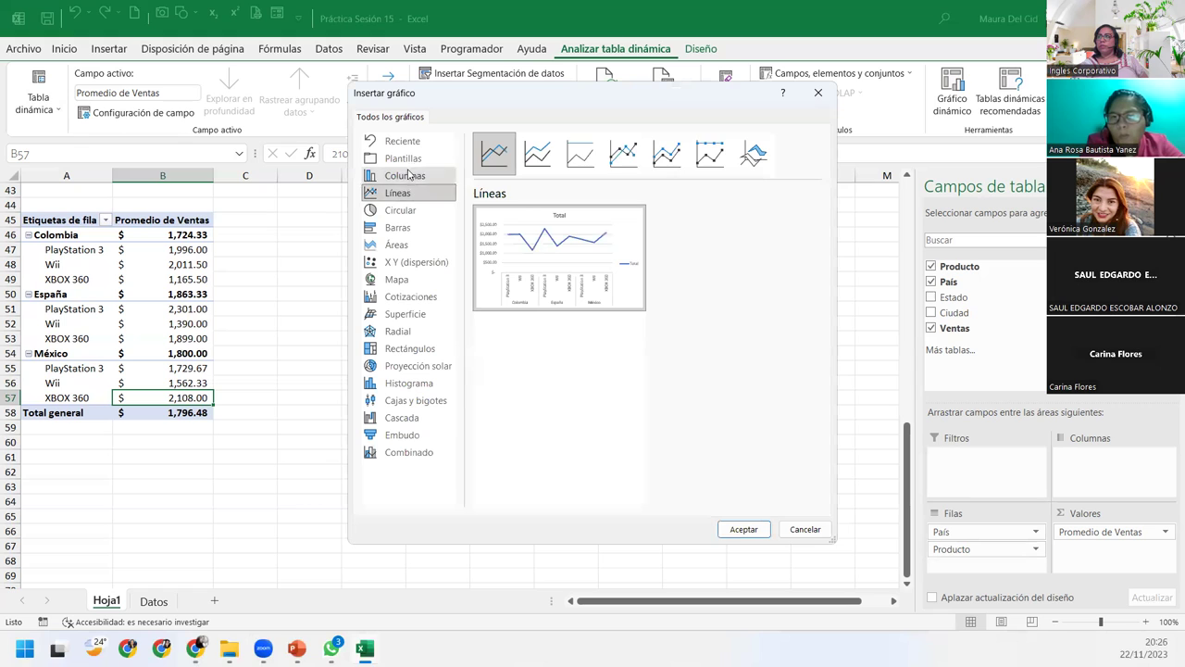
Step: Choose the Columna agrupada 3D type among the column chart variants
click(409, 176)
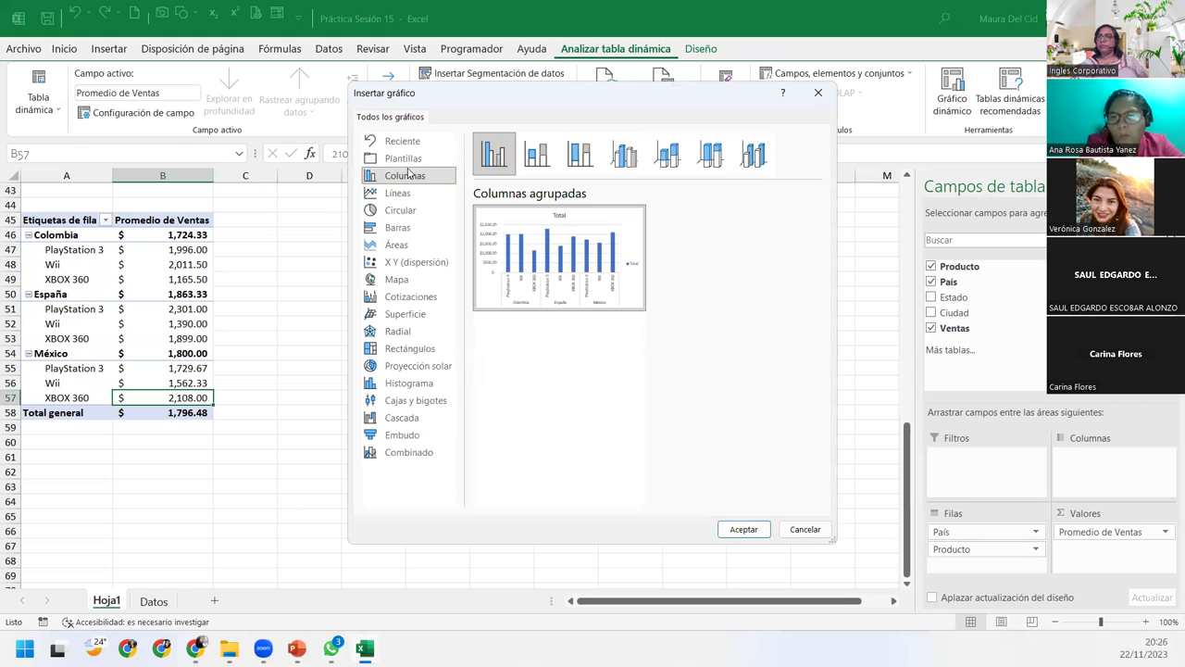
click(538, 154)
click(581, 157)
click(623, 153)
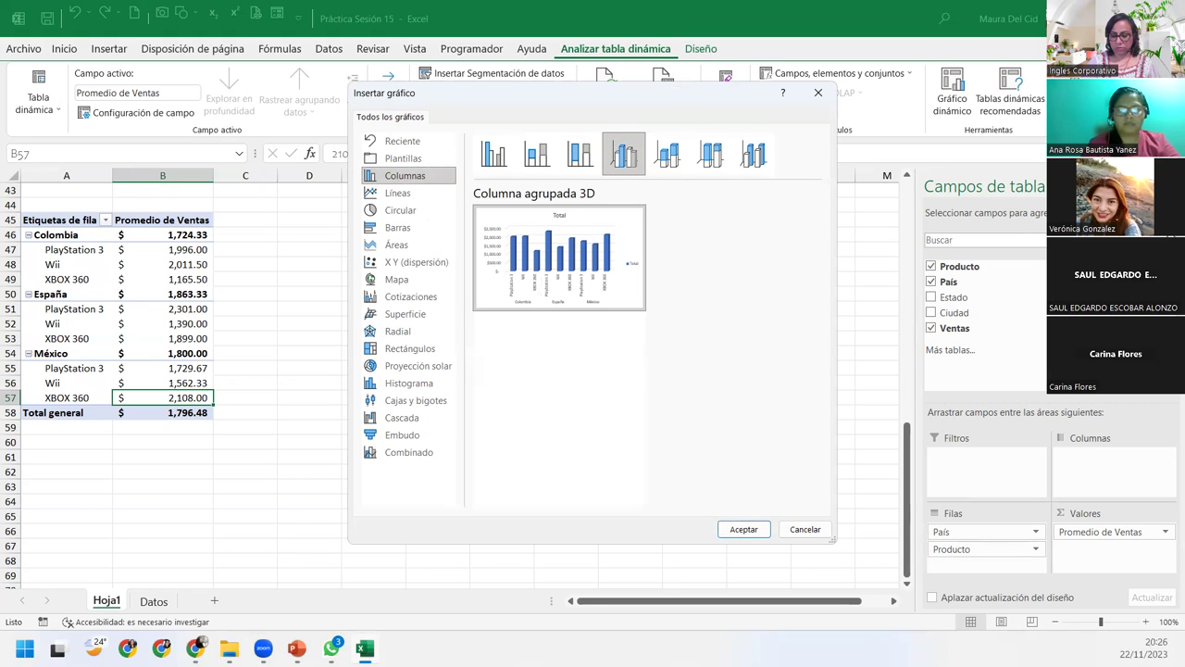
Step: Insert the 3D column chart, place it beside the third pivot, and enlarge it to 10.02 × 17.4 cm
click(744, 529)
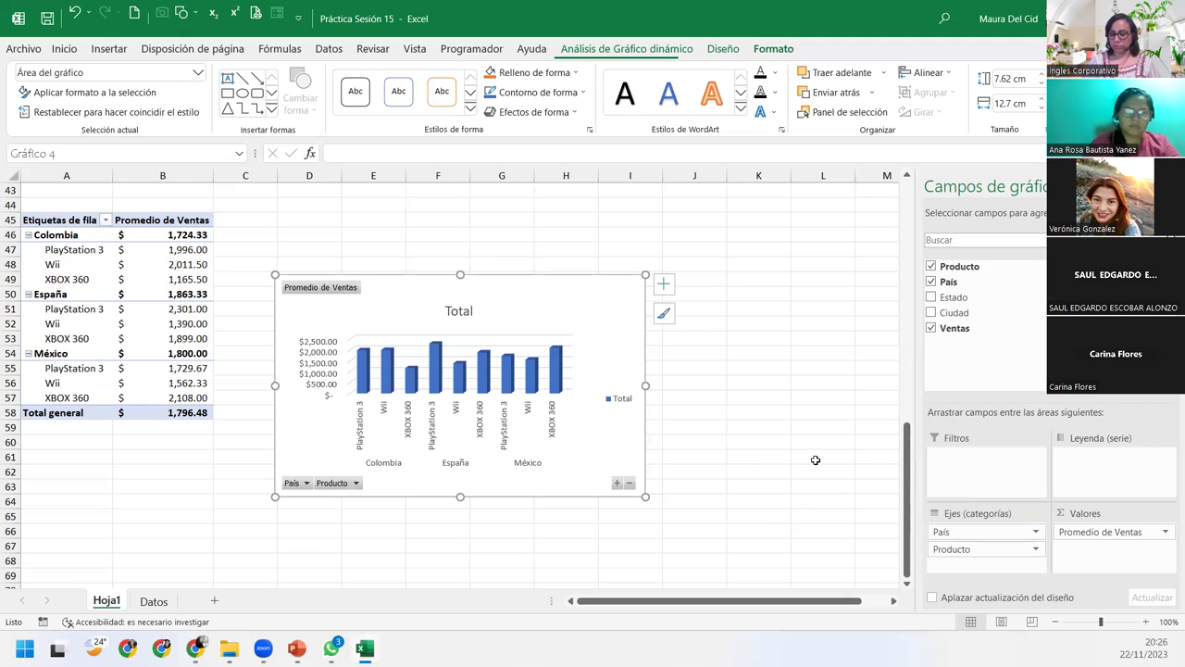
drag(372, 285, 327, 225)
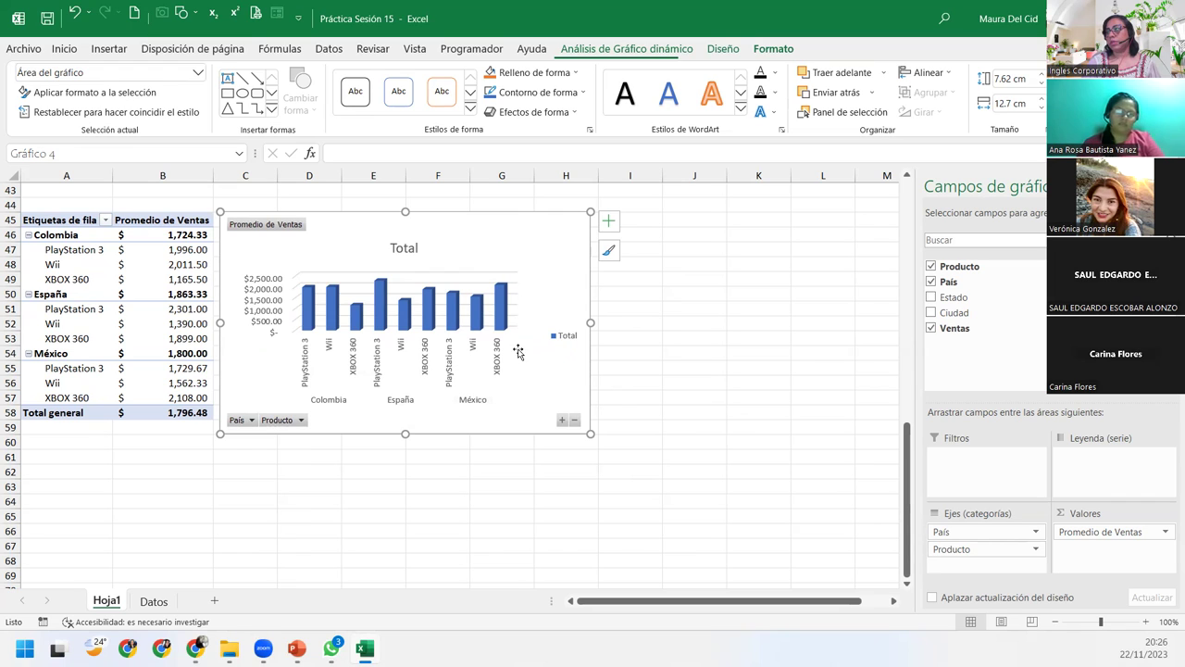
drag(404, 434, 409, 503)
drag(591, 358, 727, 368)
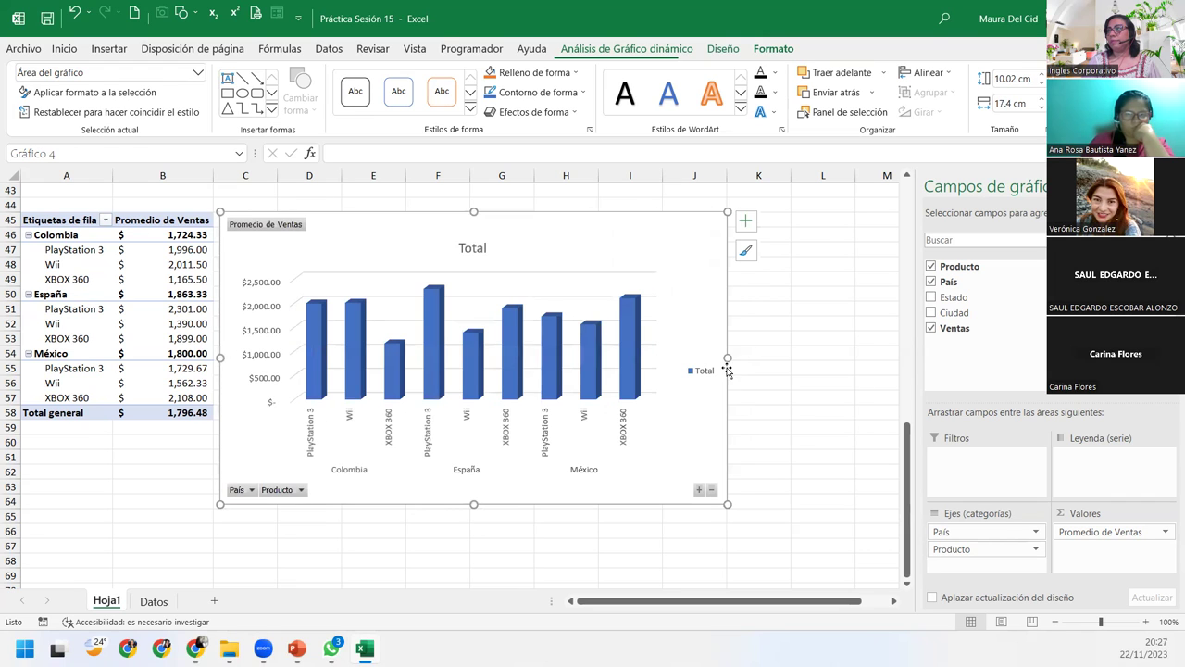
Step: Filter the chart by País to España, then México, then restore all countries
click(251, 490)
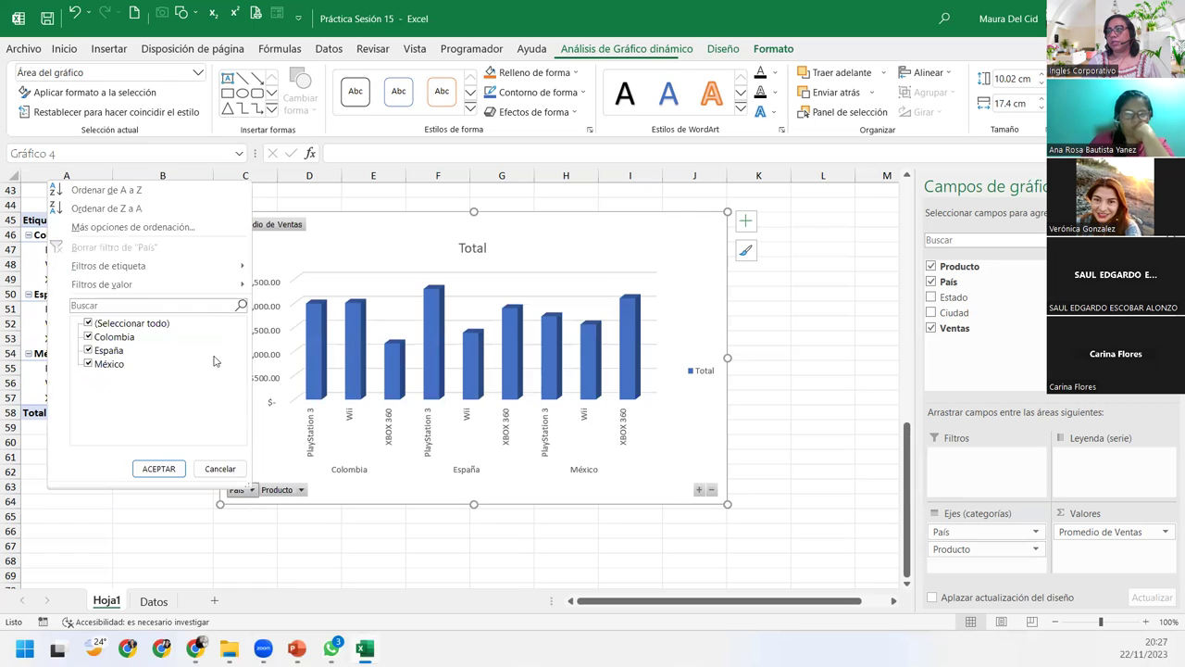
click(88, 323)
click(88, 350)
click(159, 468)
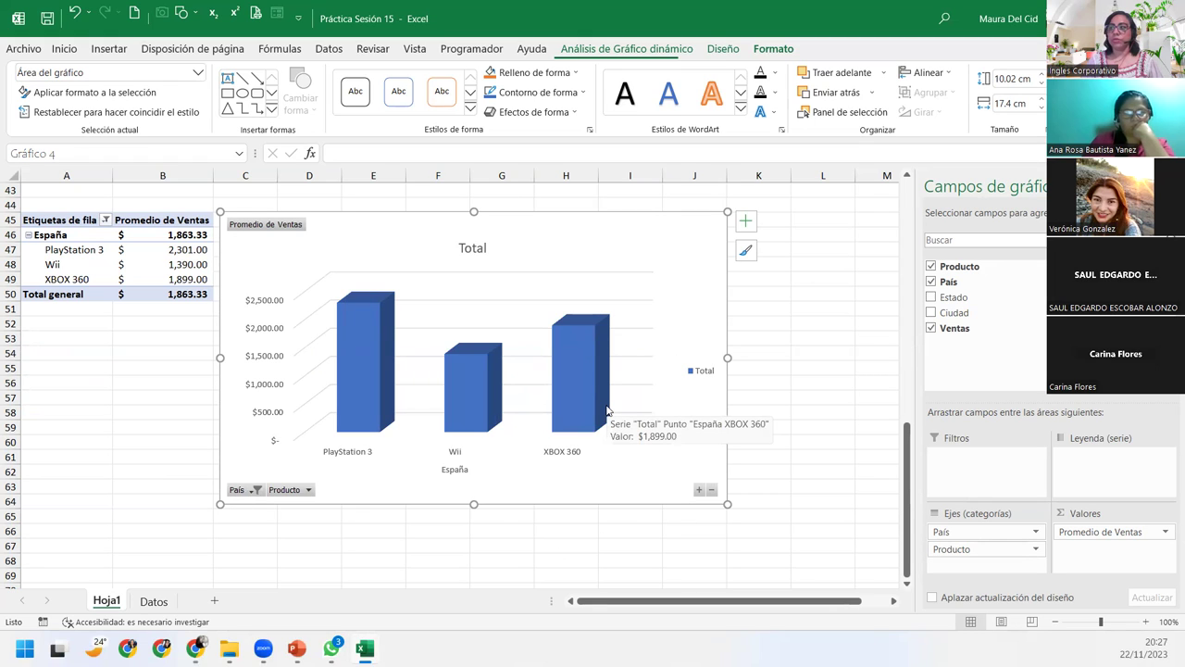
click(255, 490)
click(92, 347)
click(92, 360)
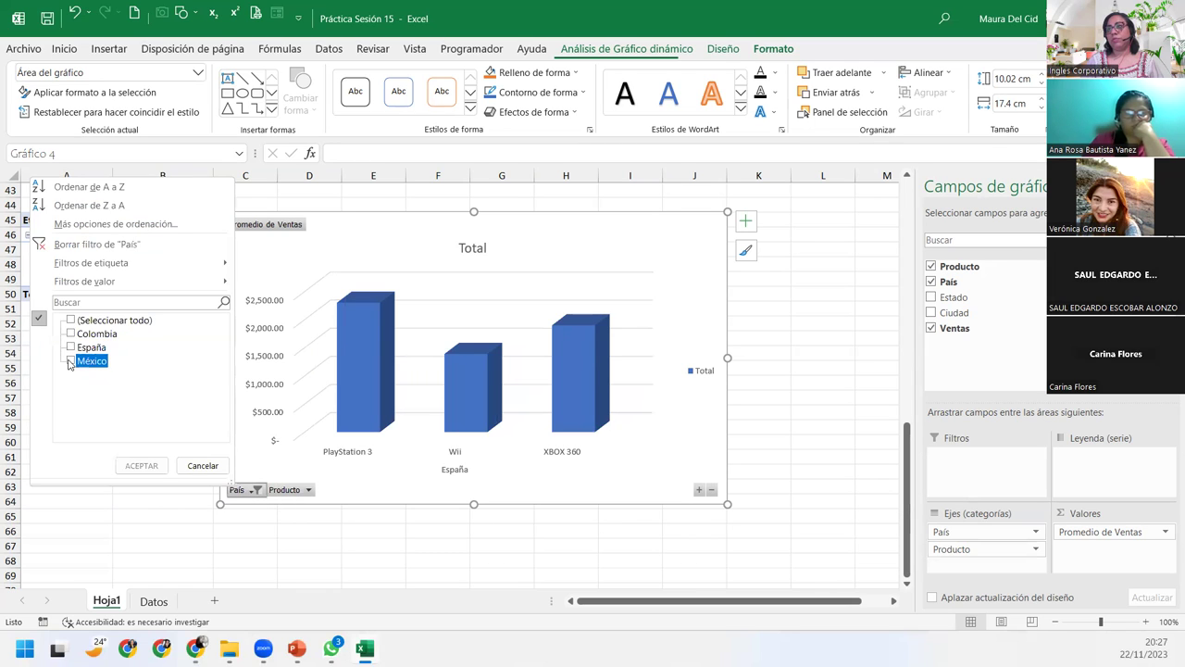
click(142, 465)
mouse_move(581, 370)
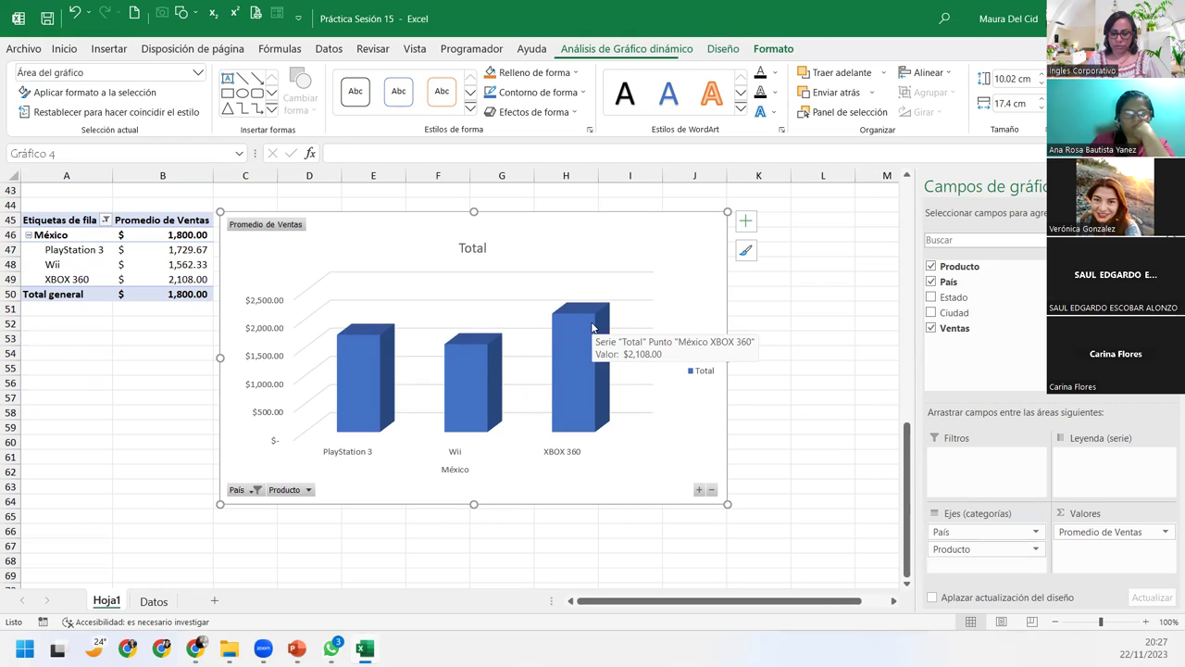
click(239, 492)
click(84, 322)
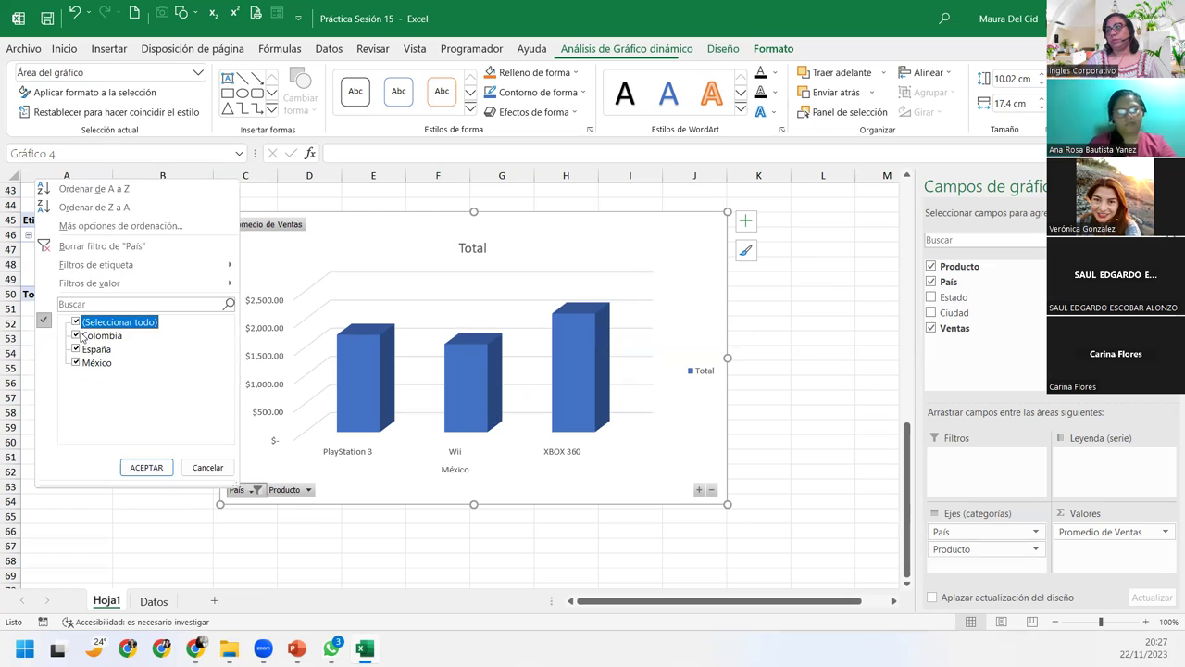
click(144, 467)
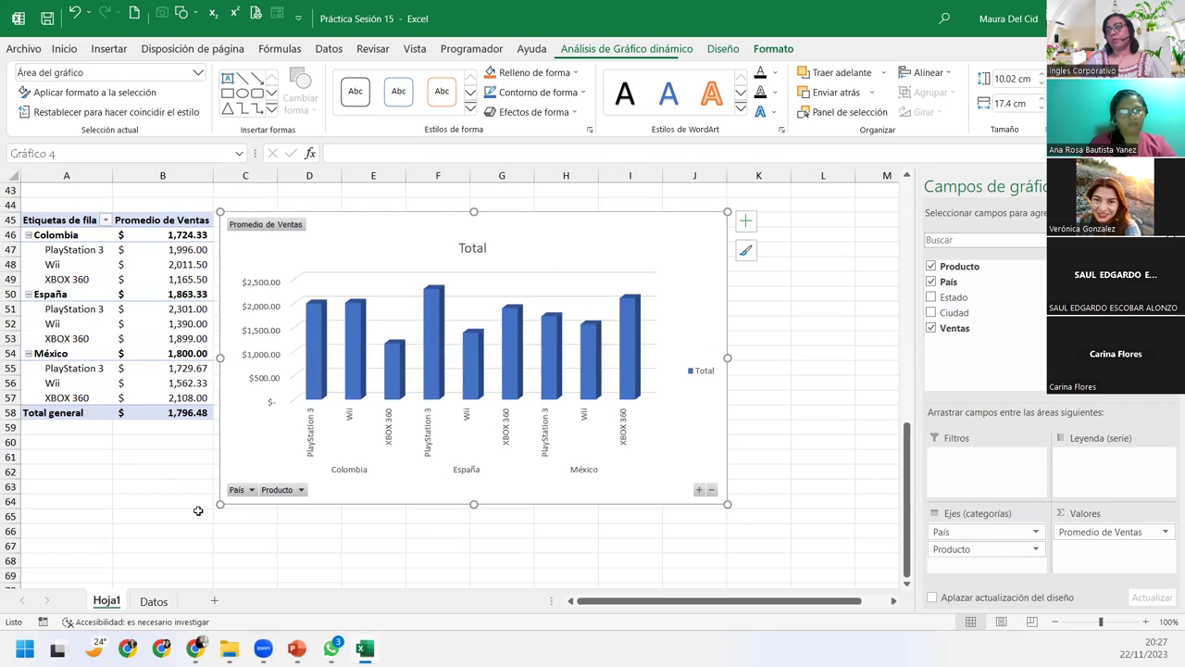
Step: Filter the Producto field to Wii only, showing each country's Wii average
click(301, 489)
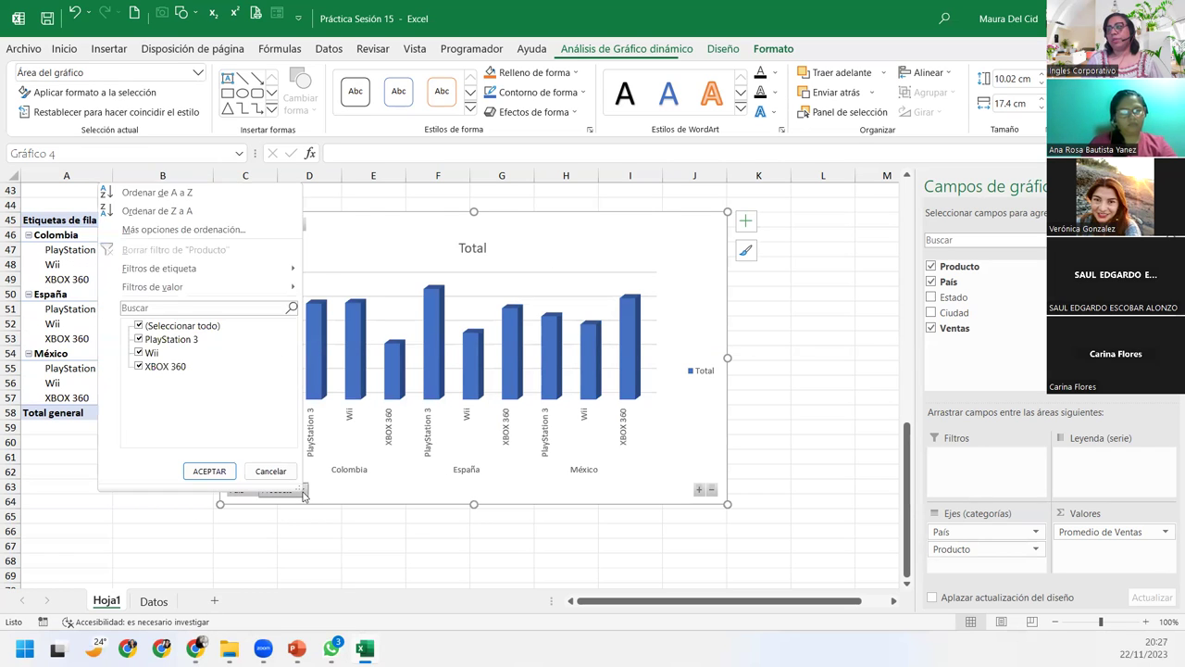
click(139, 326)
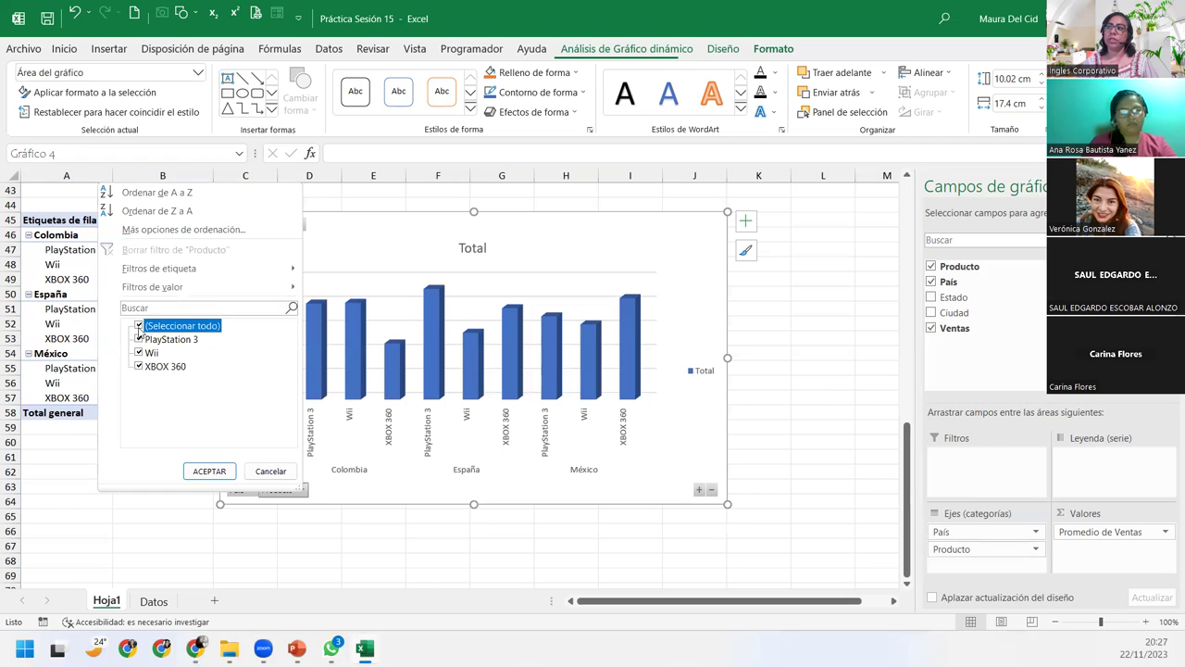
click(139, 353)
click(219, 475)
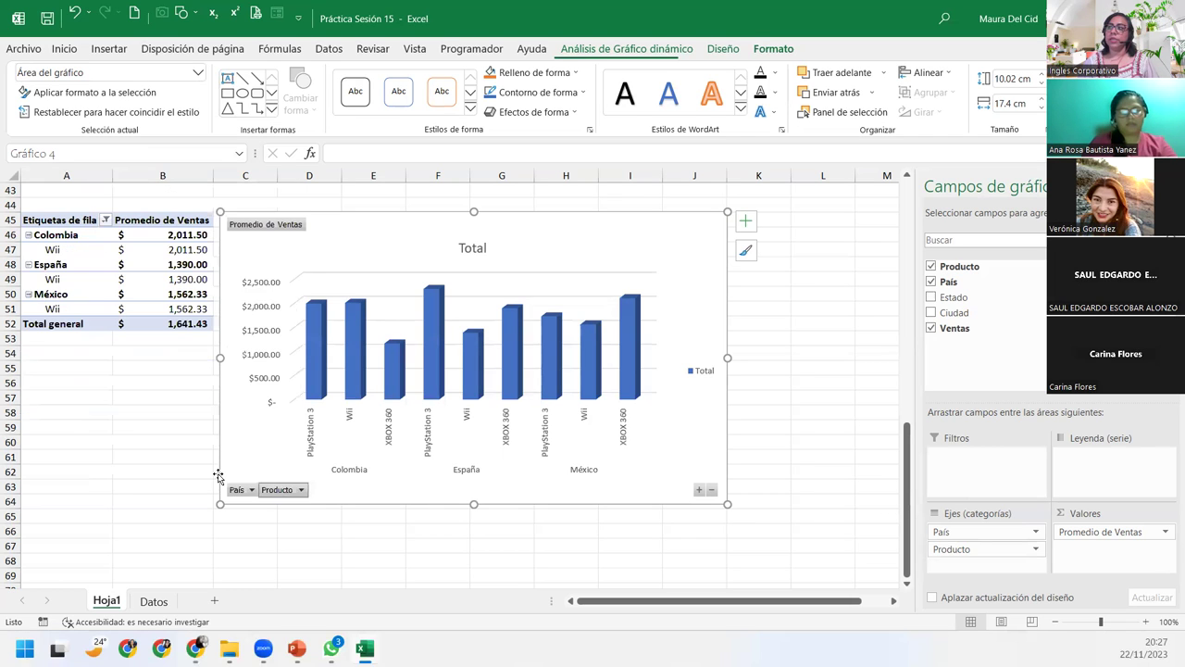
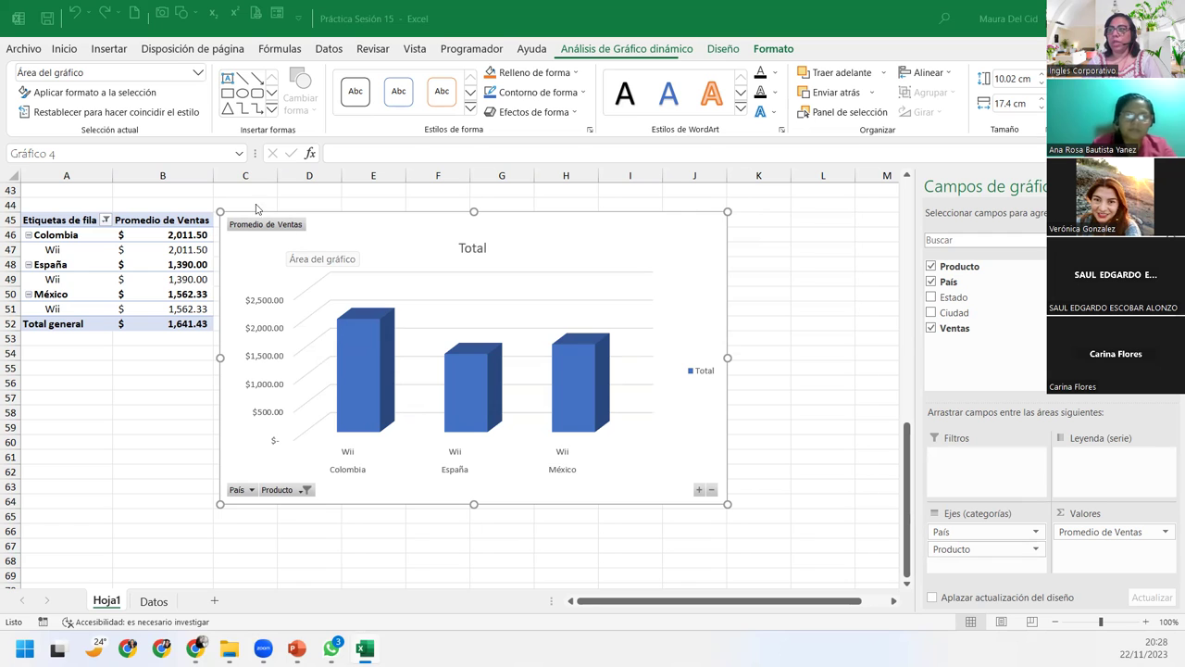
Step: Review Hoja1's existing pivot tables and charts, then go to the Datos sheet
scroll(220, 296, up, 6)
scroll(220, 296, up, 3)
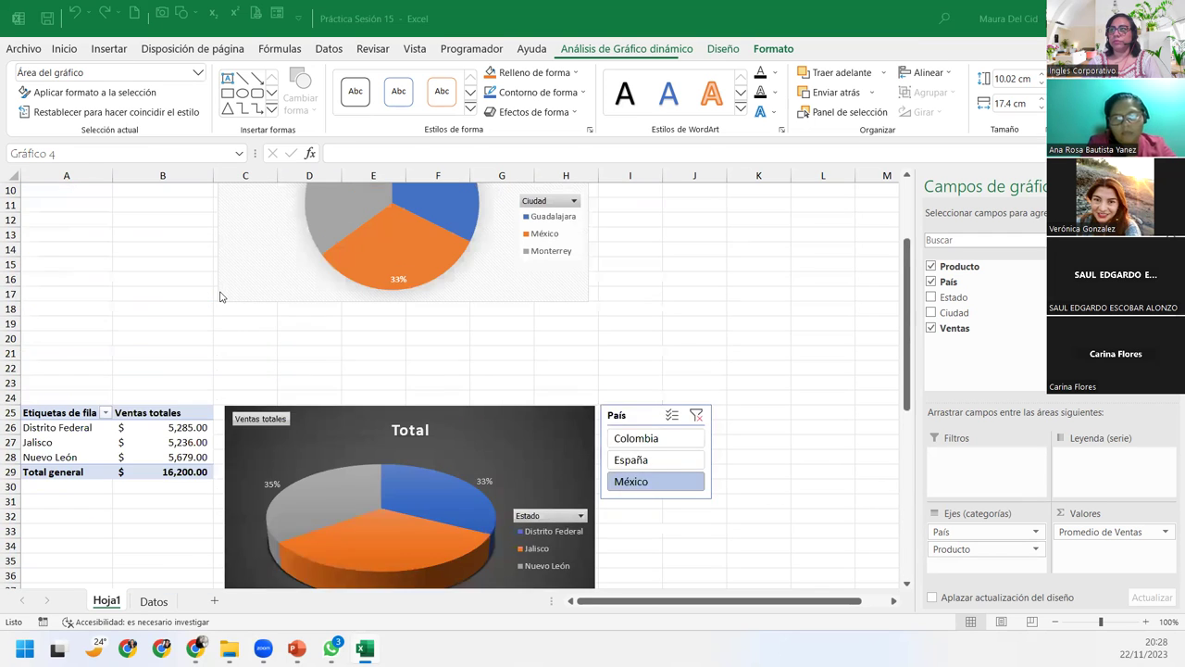
scroll(220, 296, up, 5)
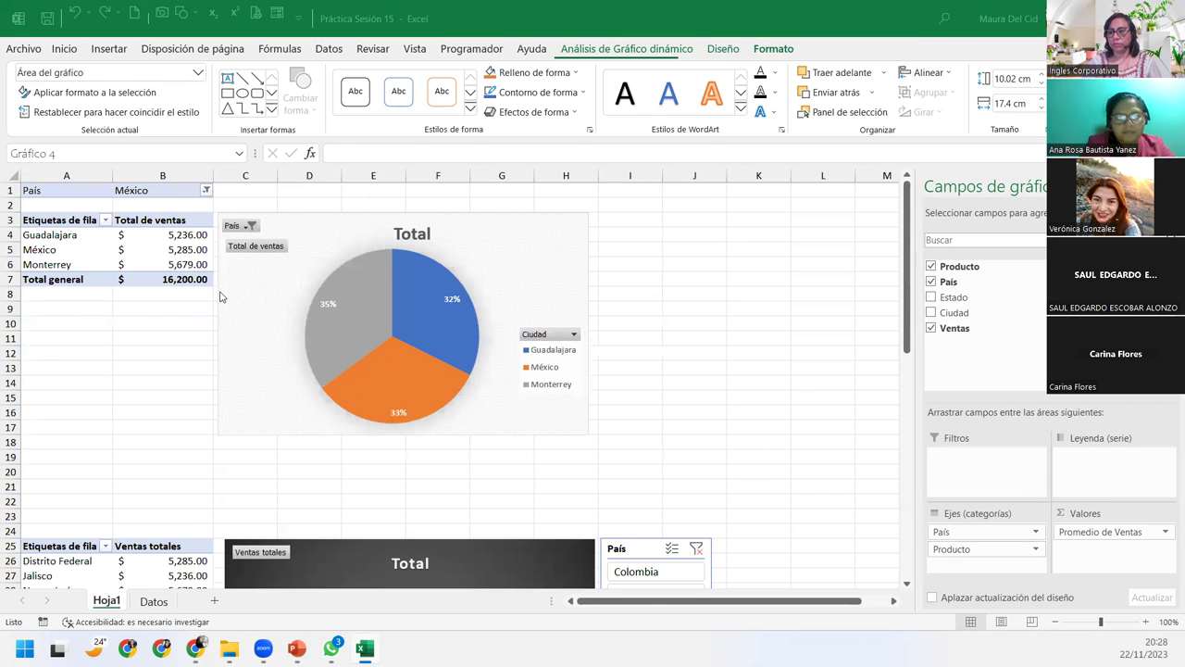
click(57, 576)
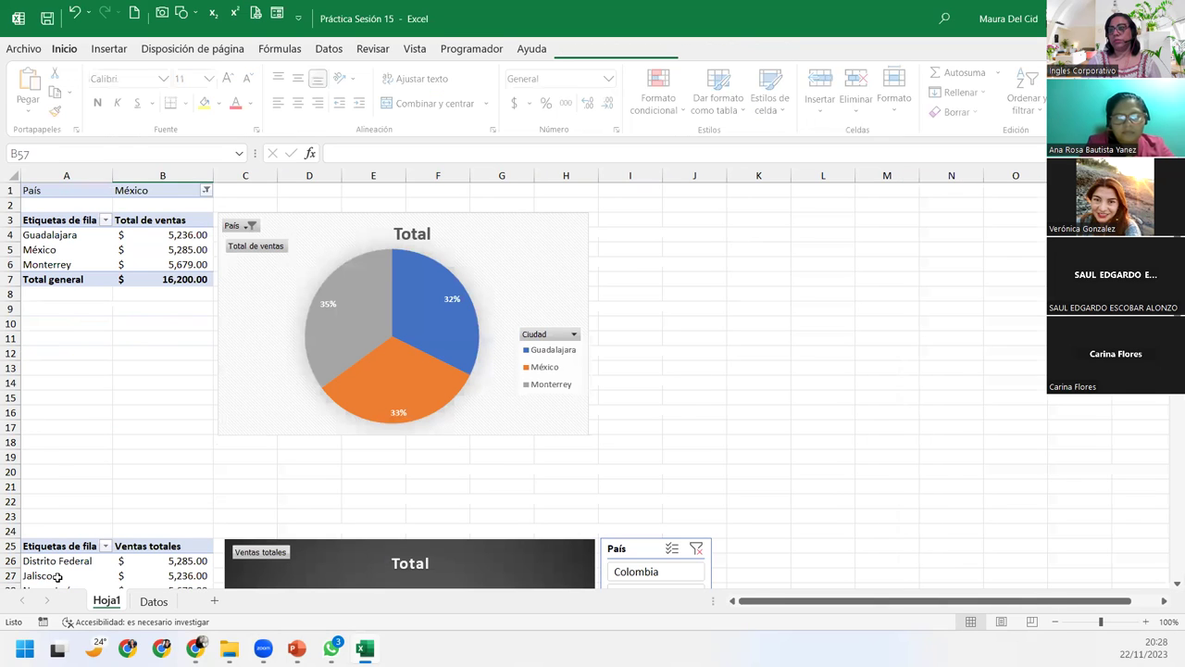
scroll(58, 576, down, 4)
scroll(58, 576, down, 5)
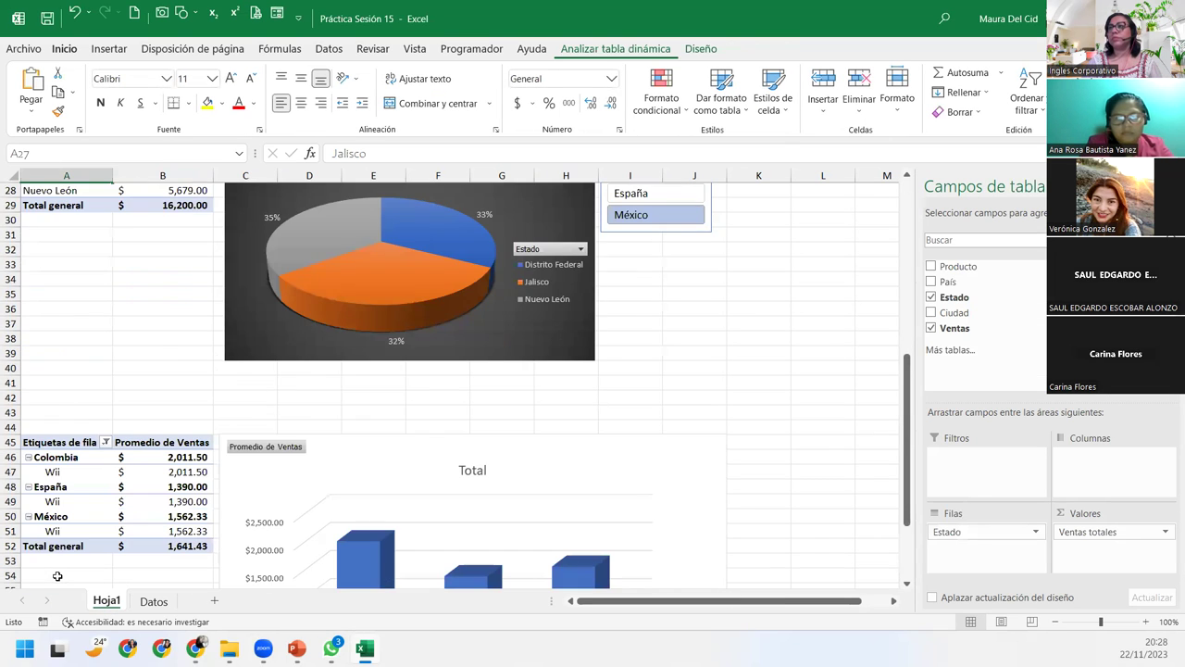
scroll(57, 576, down, 5)
scroll(57, 575, down, 2)
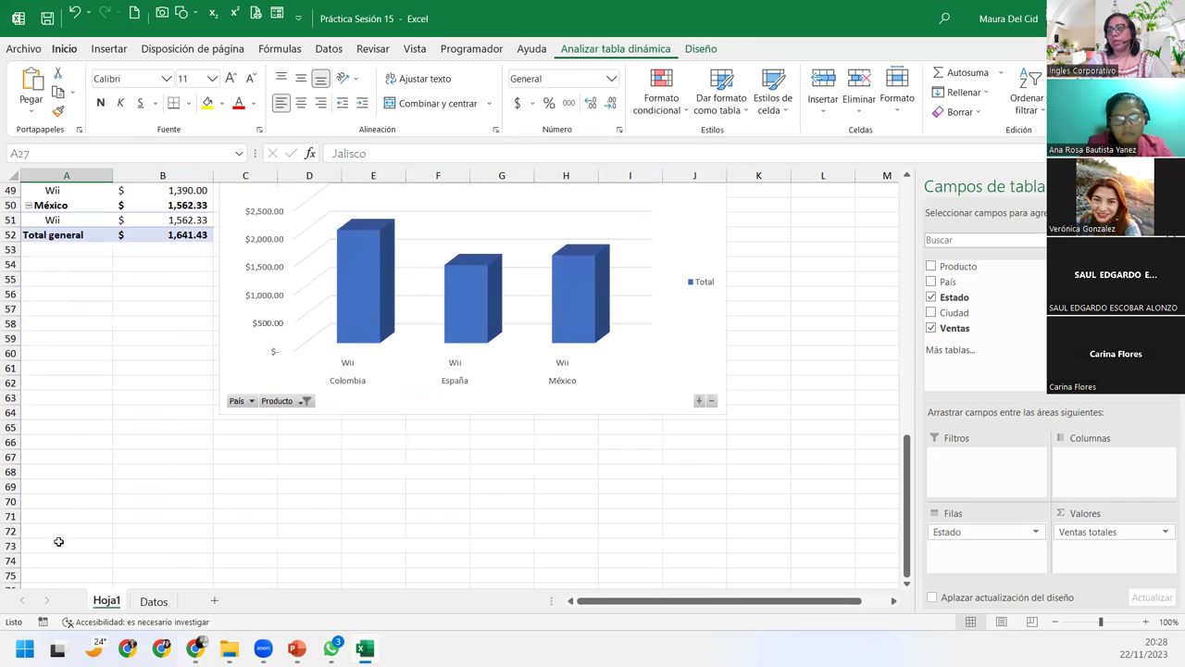
click(62, 456)
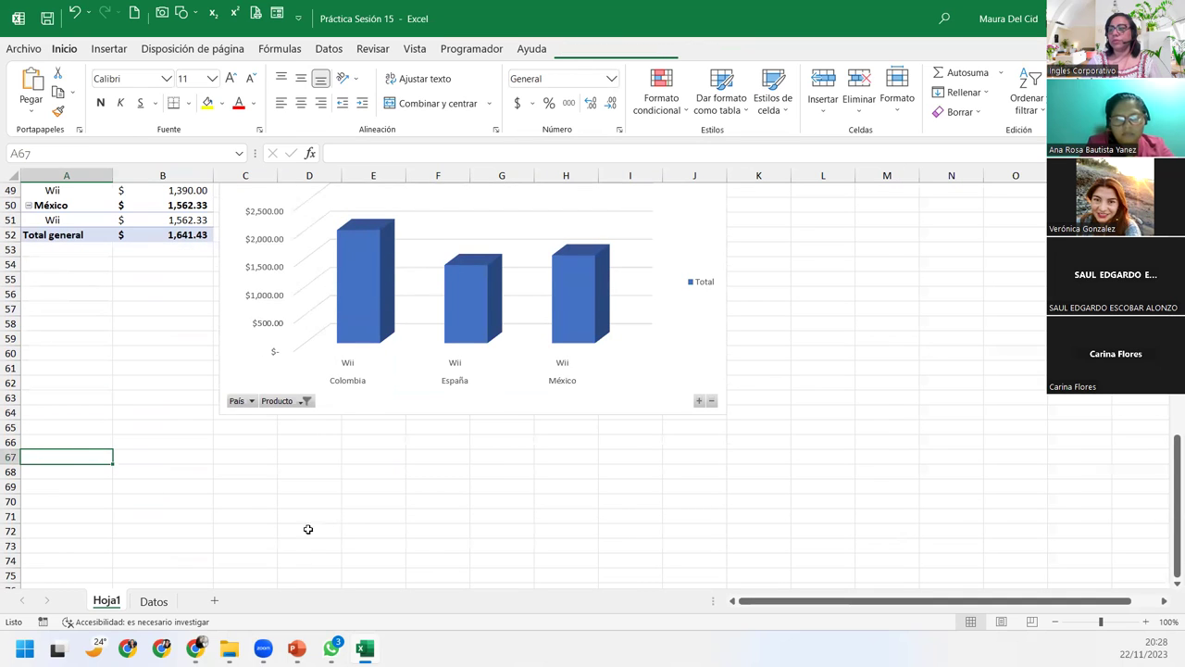
click(153, 601)
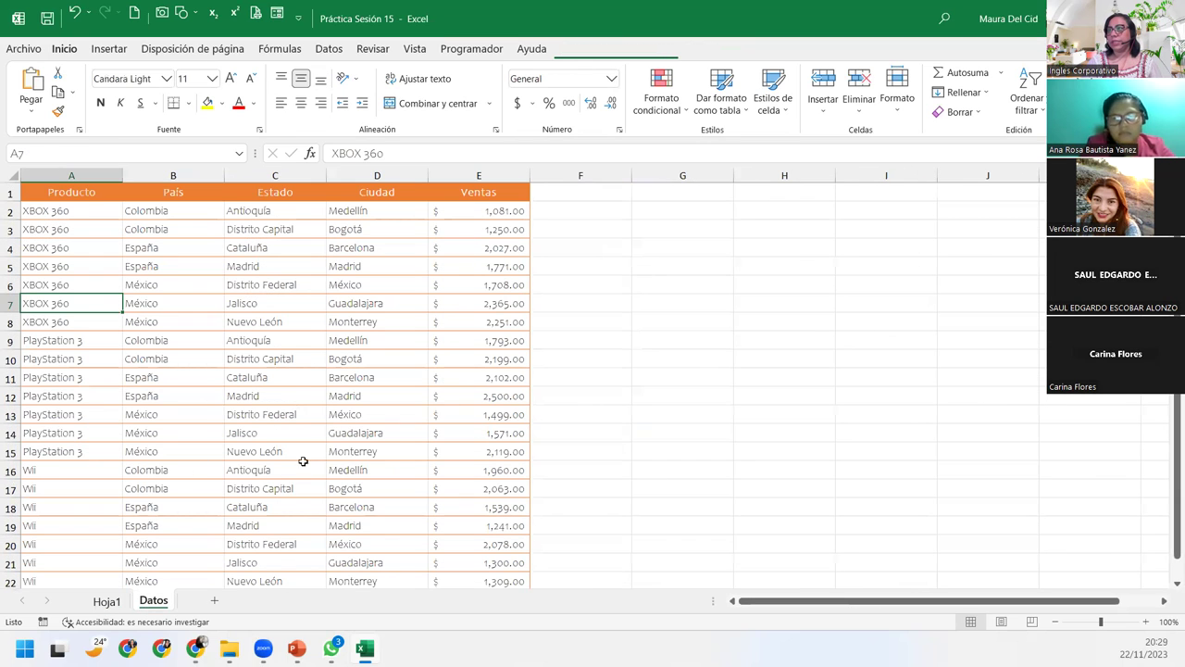
Step: Insert a pivot table from Datos!$A$1:$E$22 at cell A70 of Hoja1
click(484, 243)
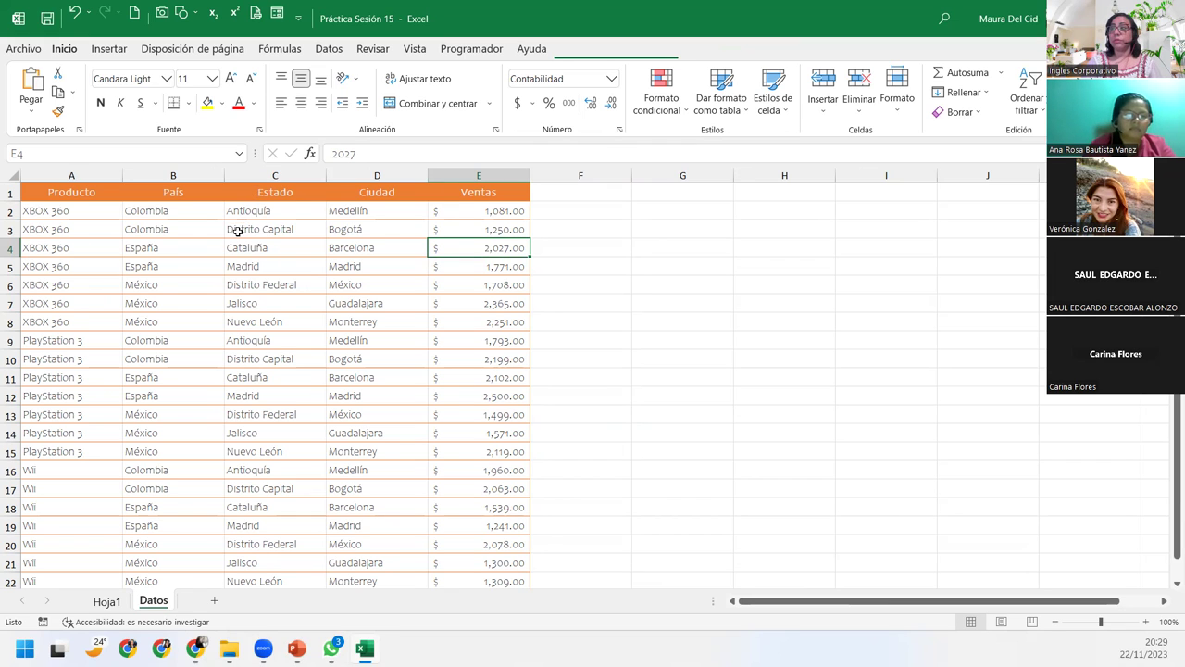
click(244, 301)
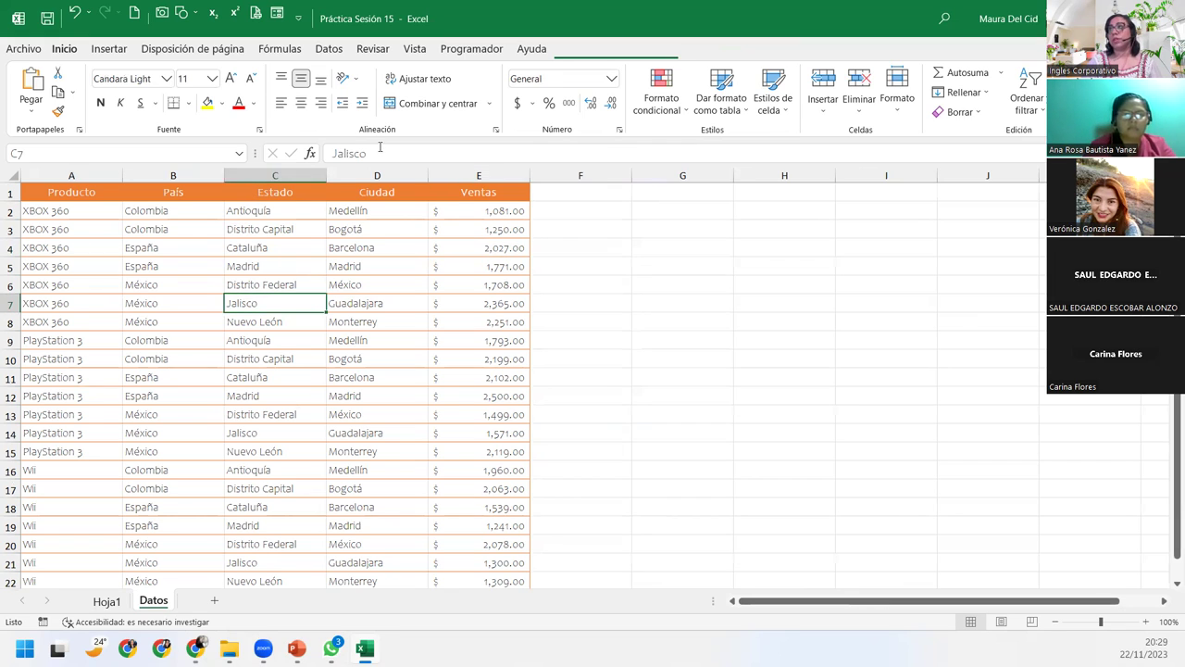
click(109, 49)
click(33, 93)
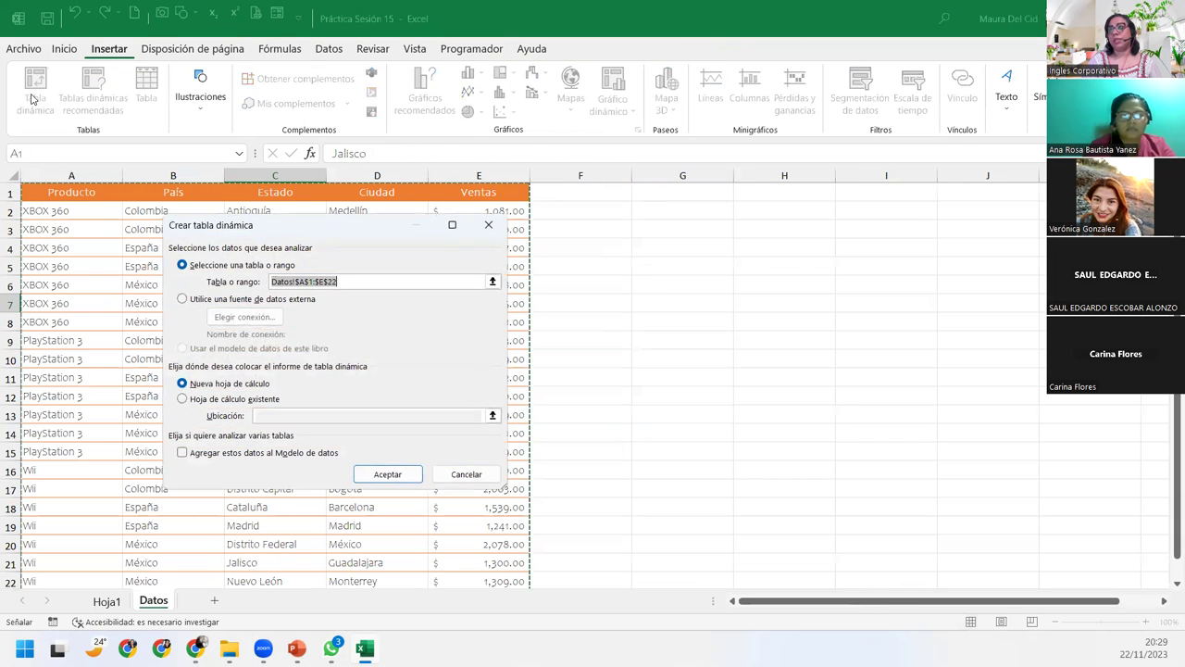
click(255, 398)
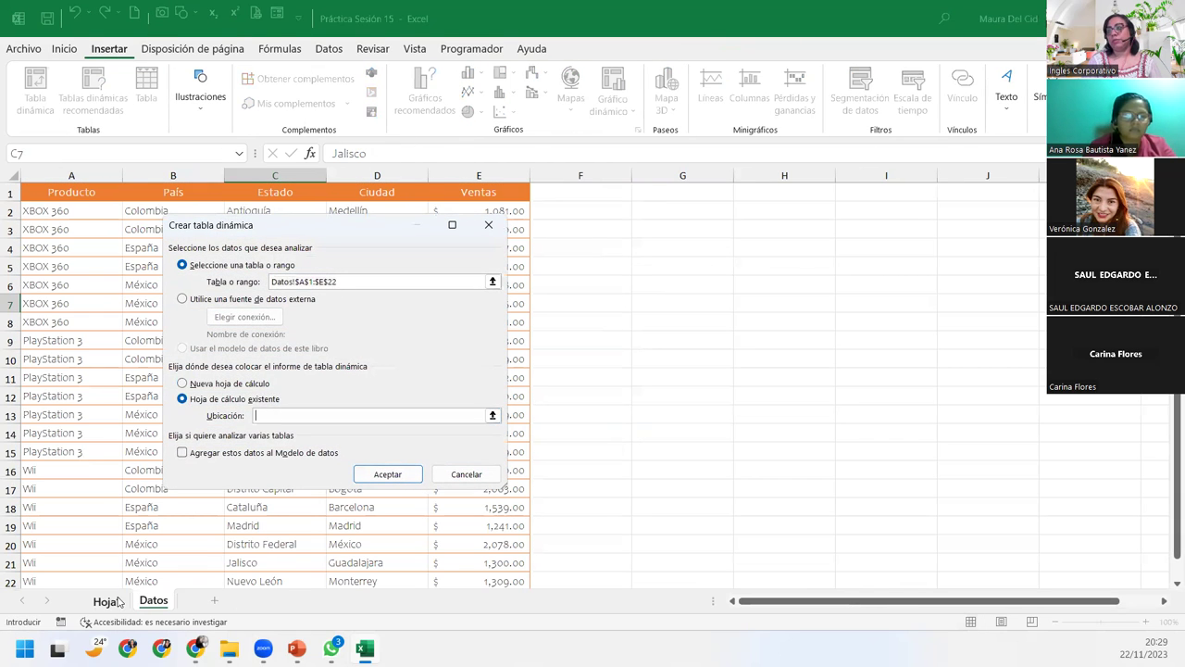
click(111, 601)
click(56, 499)
click(388, 474)
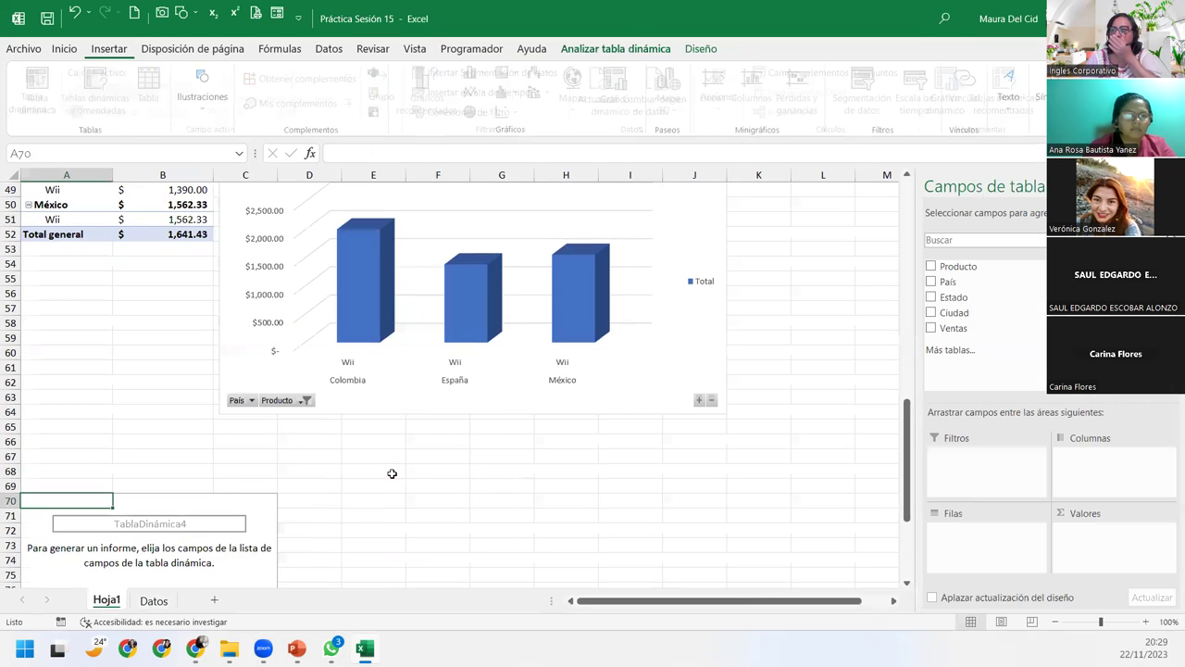
Step: Put Ciudad in the pivot rows and add Ventas to the values twice
scroll(391, 473, down, 5)
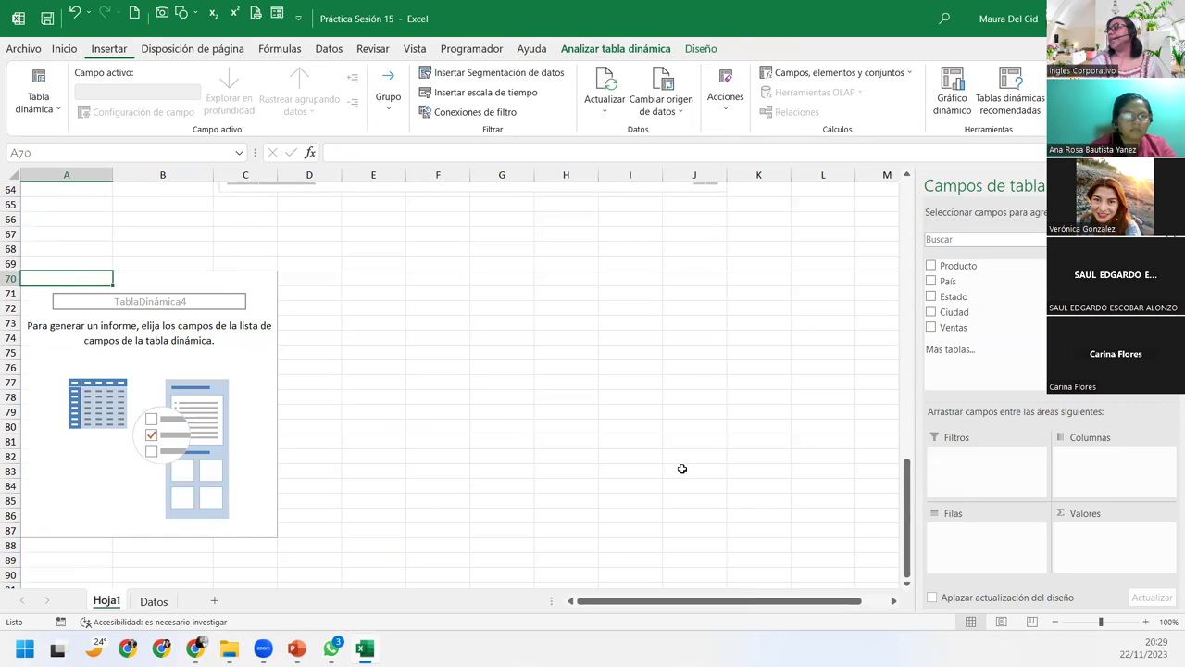
drag(953, 316, 987, 541)
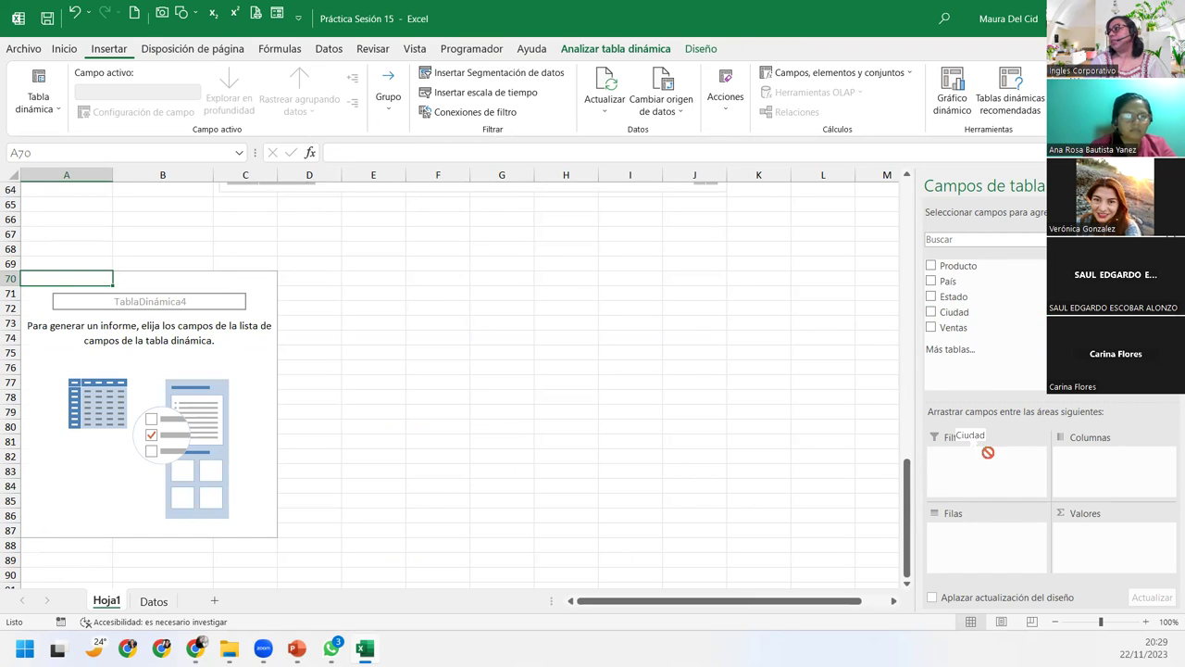
drag(954, 327, 1102, 556)
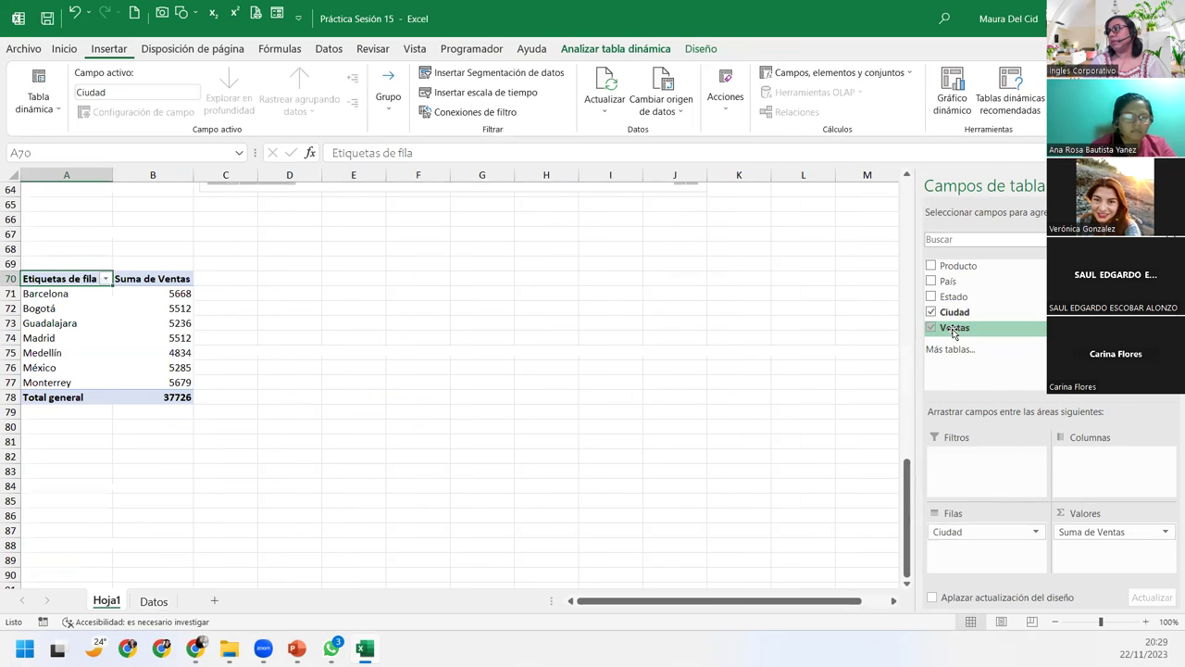
drag(954, 327, 1111, 551)
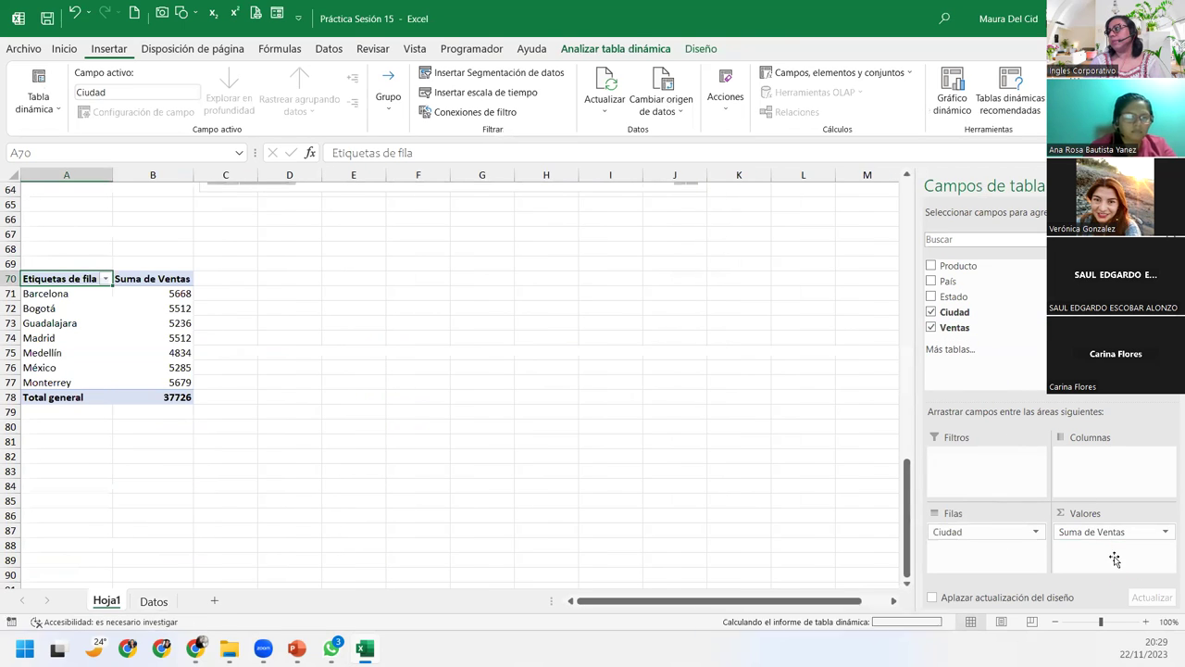
Step: Summarize the first Ventas field by Máx. and name it 'Ventas Máximas'
click(1165, 532)
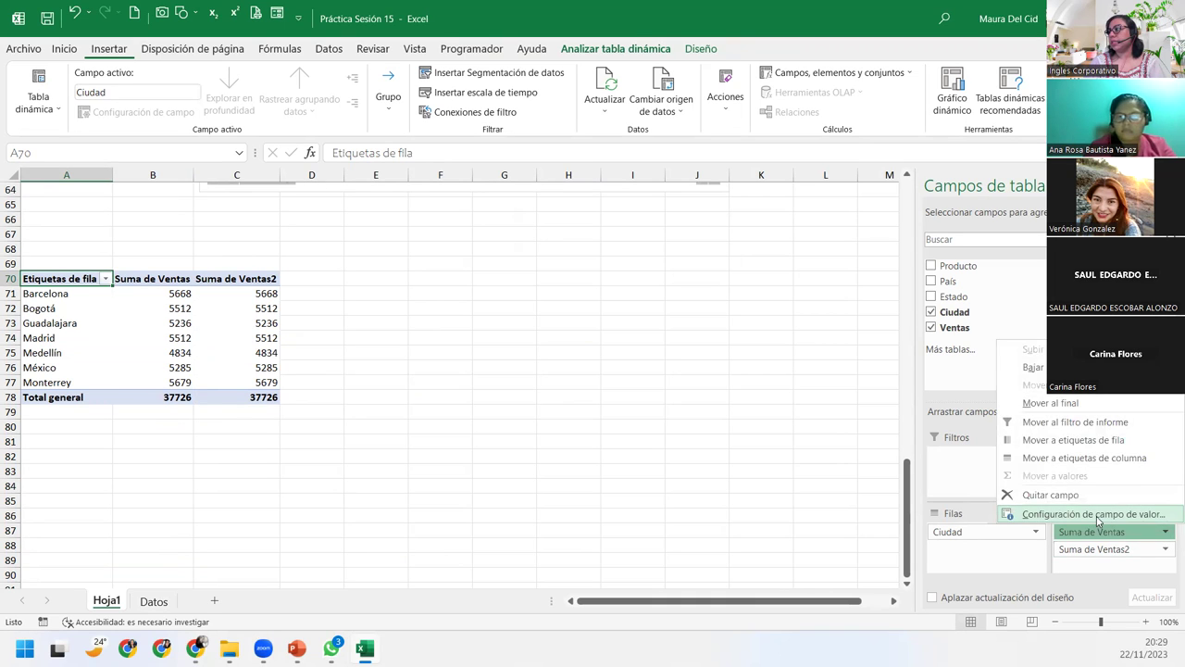
click(1102, 515)
click(191, 399)
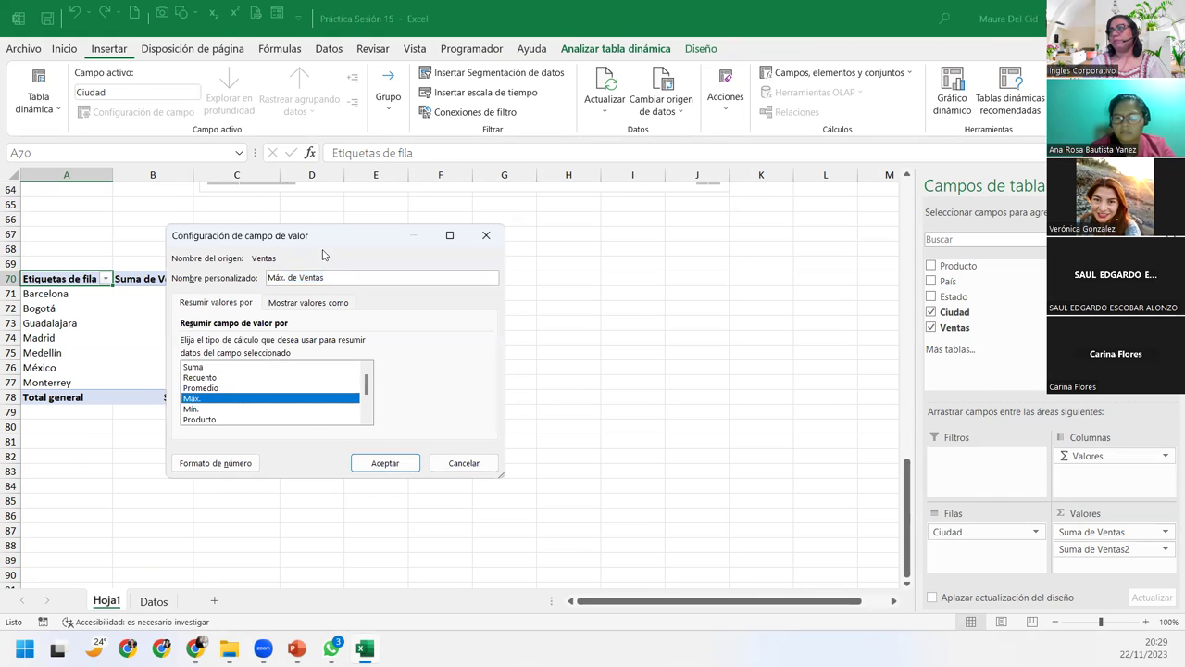
drag(341, 278, 179, 280)
text(Ventas M)
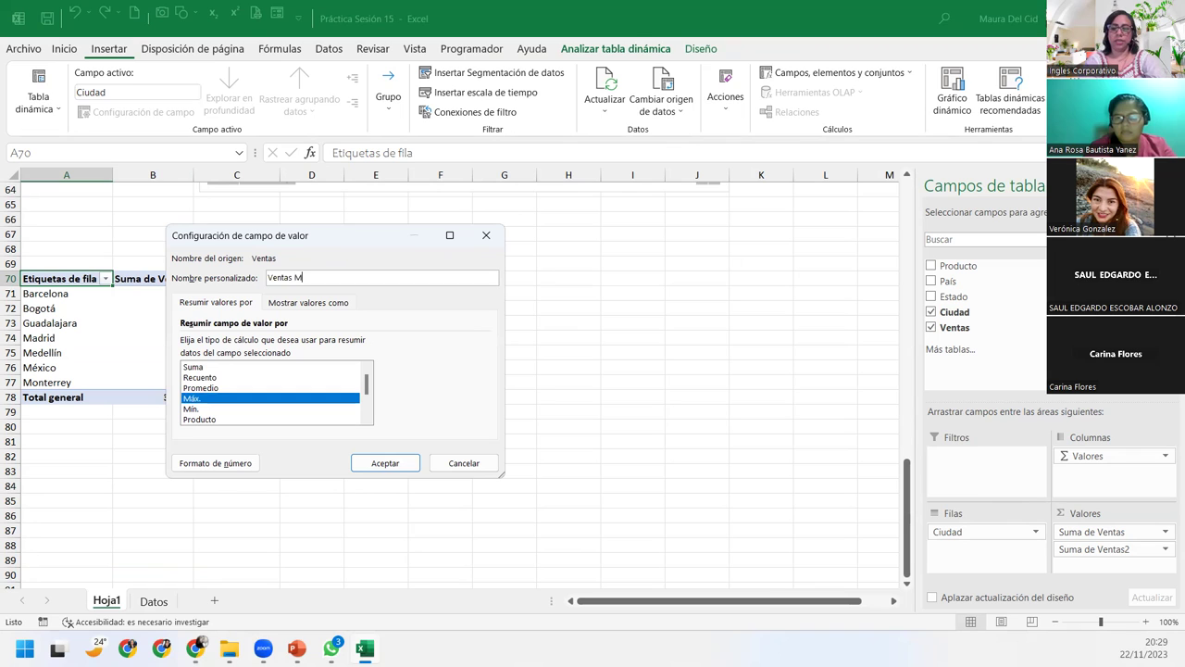
text(áximas)
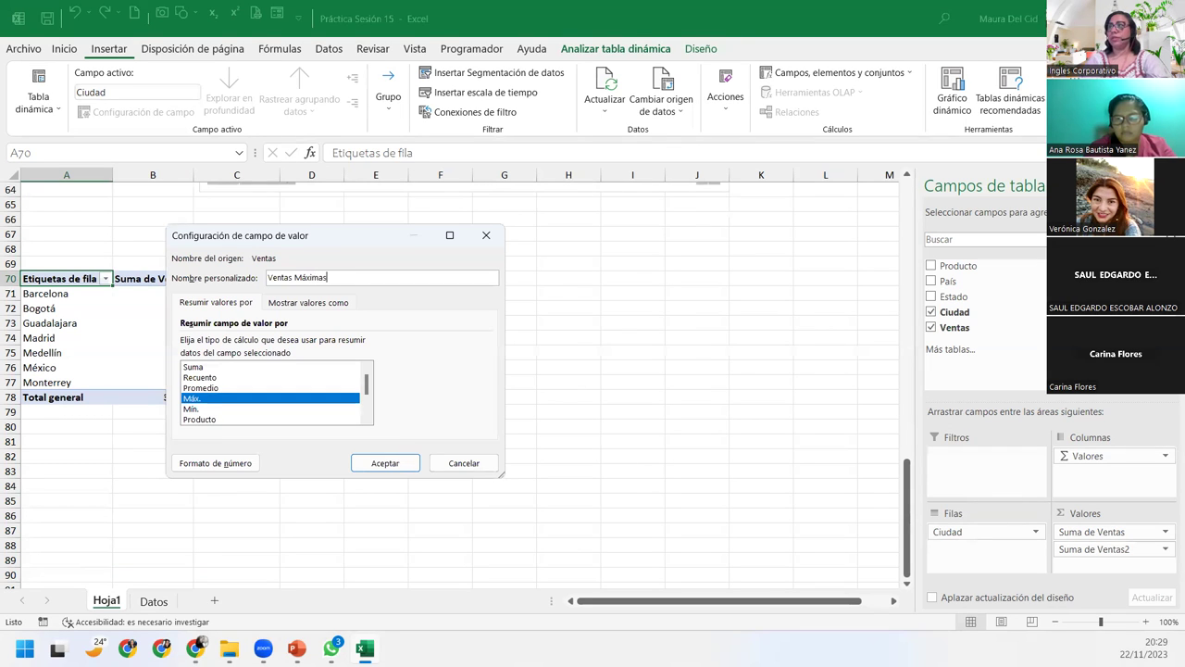
Step: Format Ventas Máximas as Contabilidad with the El Salvador dollar symbol
click(214, 466)
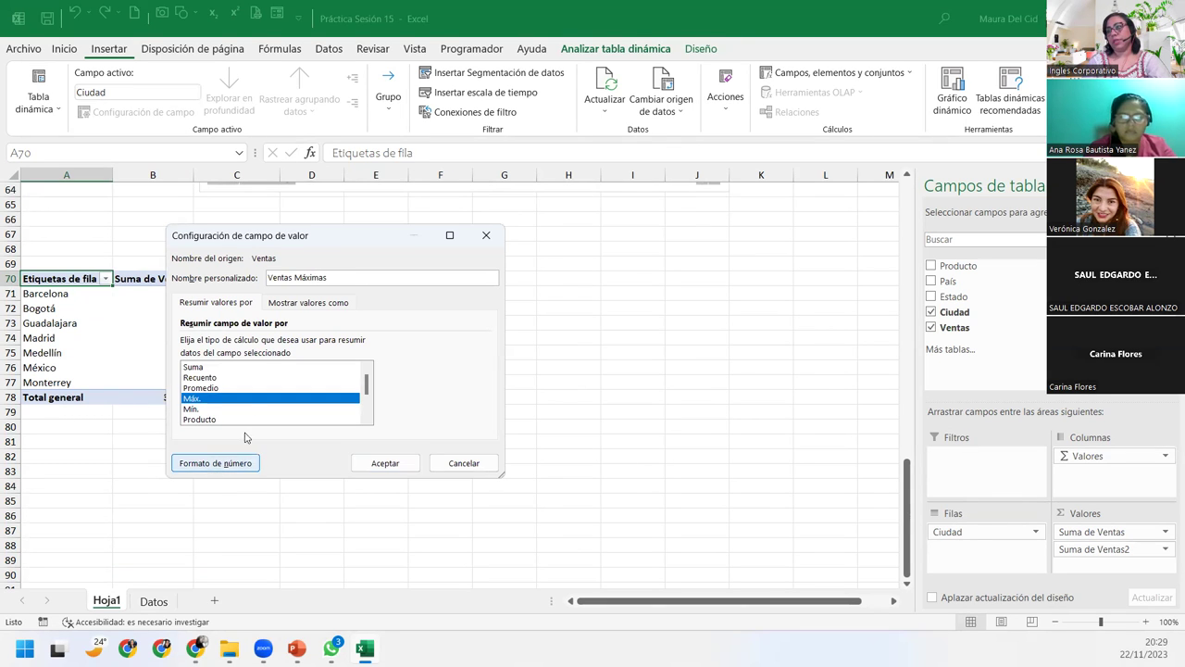
click(169, 264)
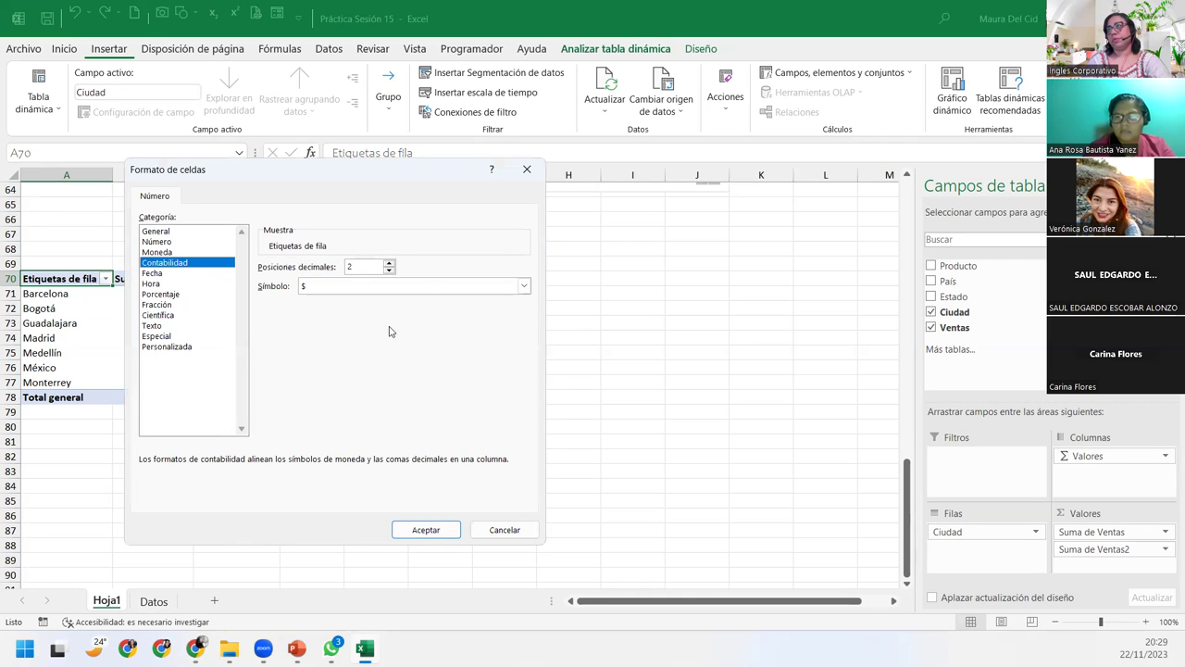
click(424, 285)
scroll(412, 389, down, 3)
scroll(407, 426, down, 3)
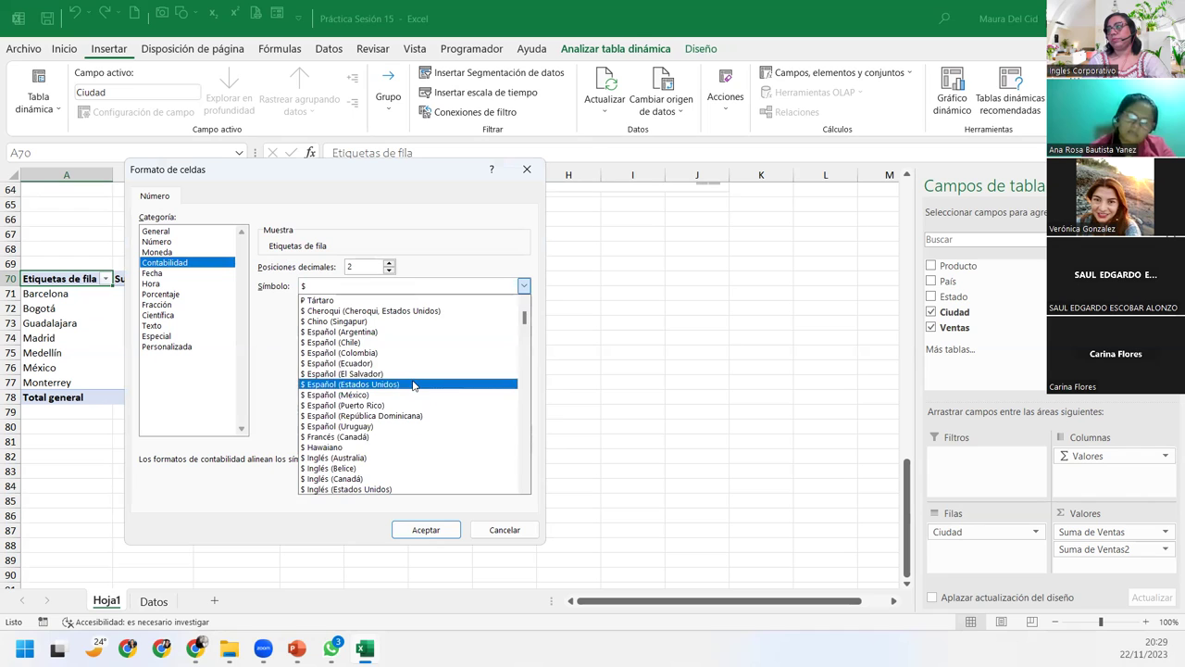
click(416, 374)
click(424, 530)
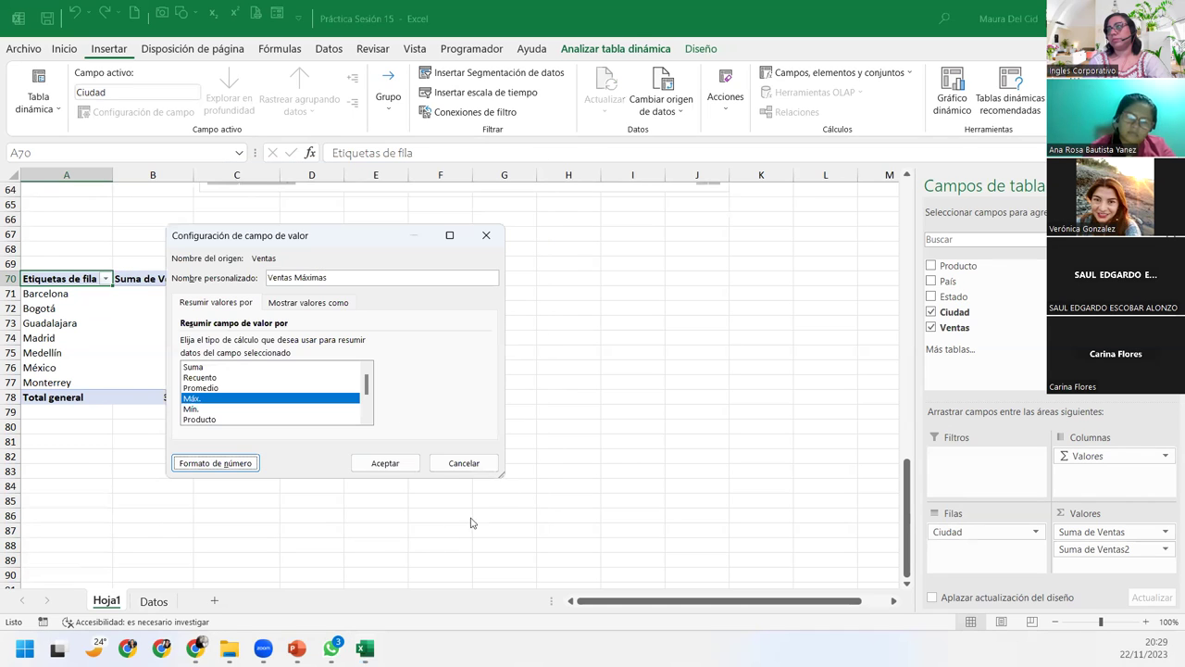
click(385, 465)
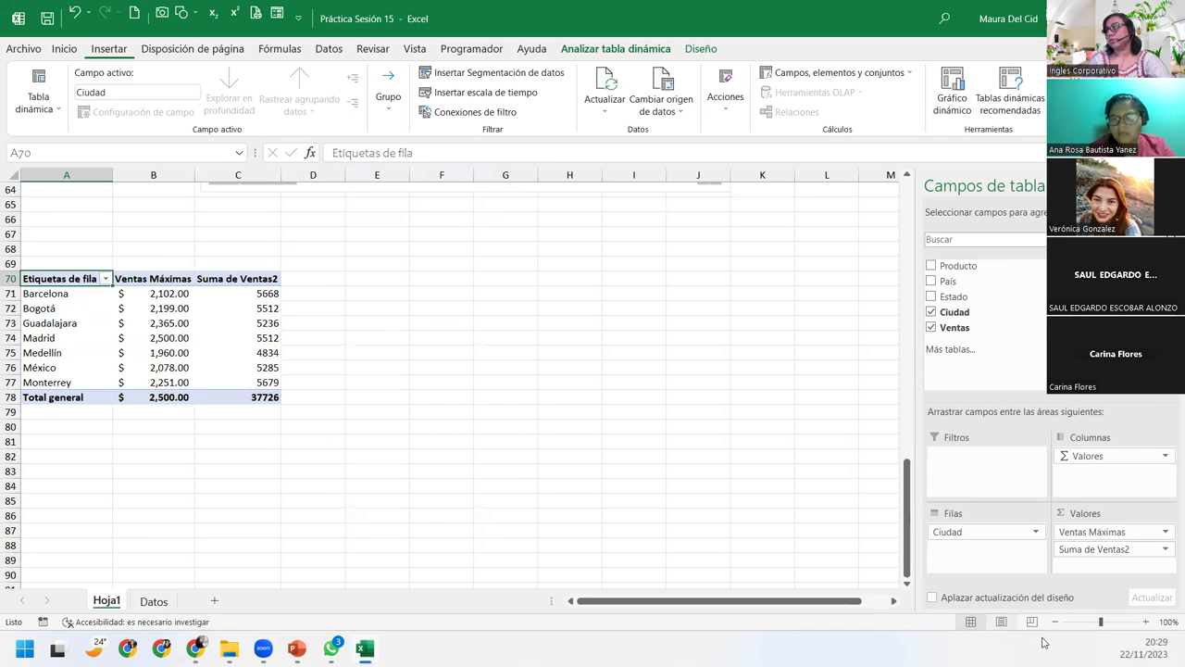
Step: Summarize the second Ventas field by Mín. and name it 'Ventas Mínimas'
click(1153, 550)
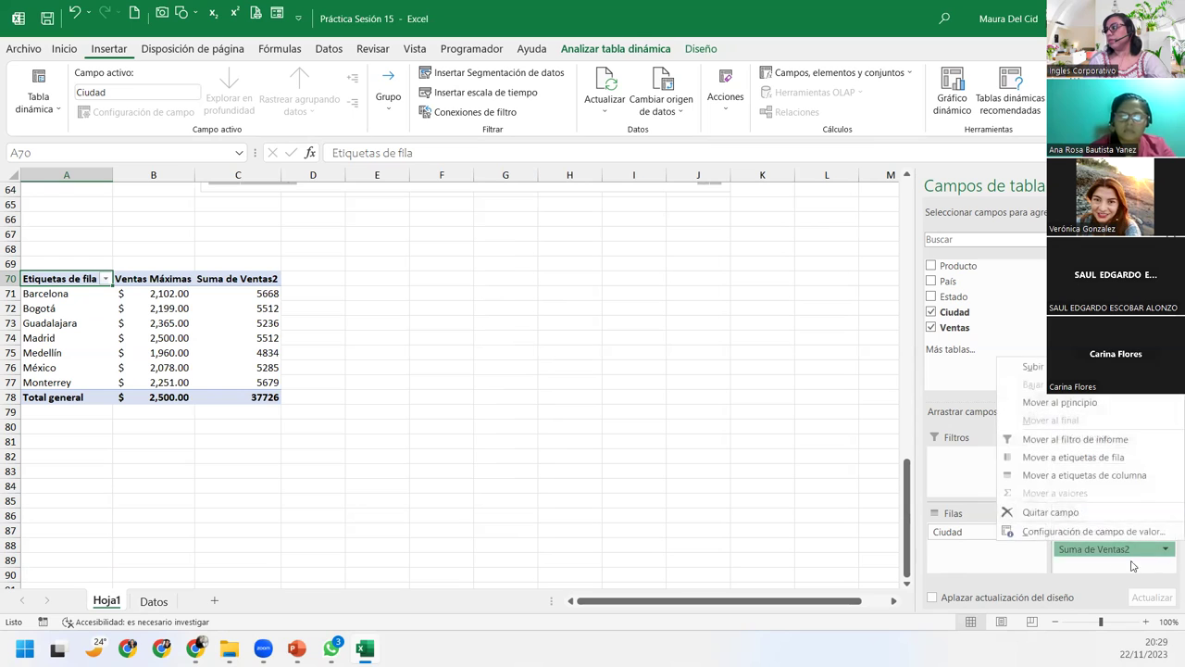
click(1068, 532)
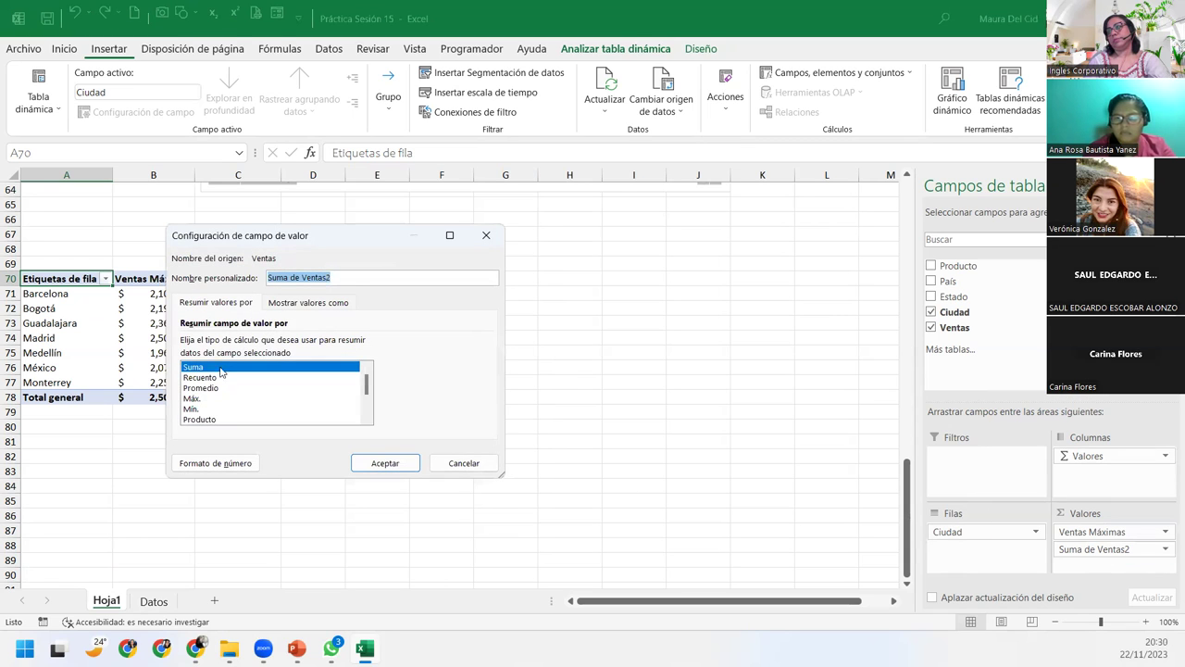
click(194, 409)
drag(324, 277, 169, 280)
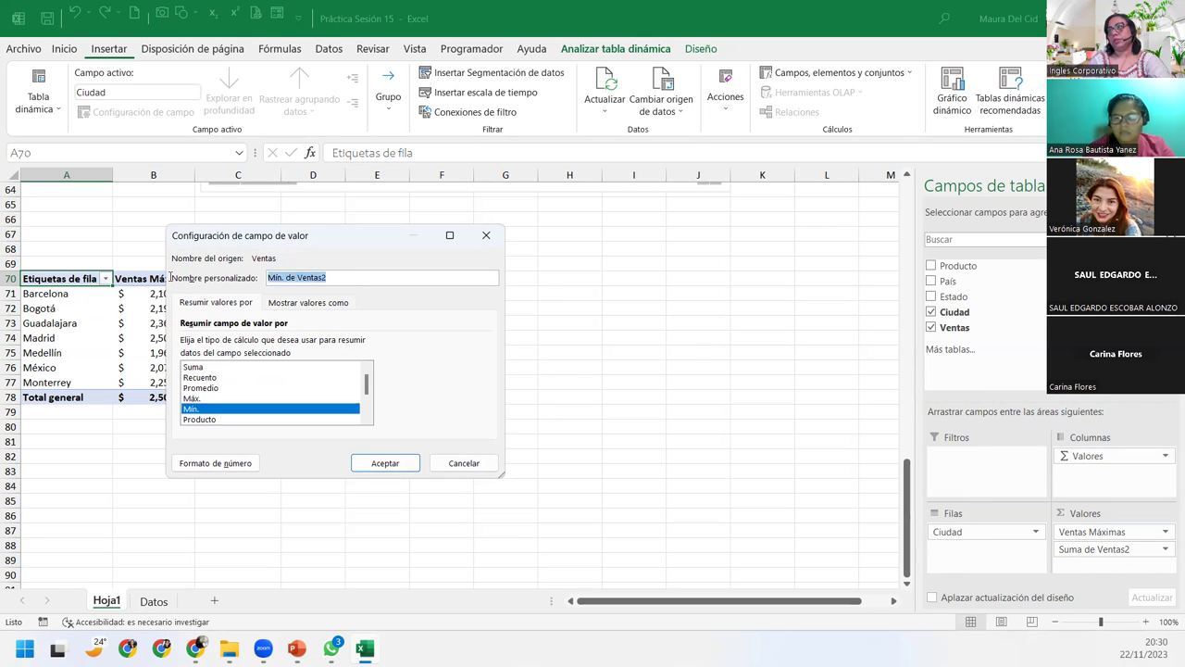
text(Ventas)
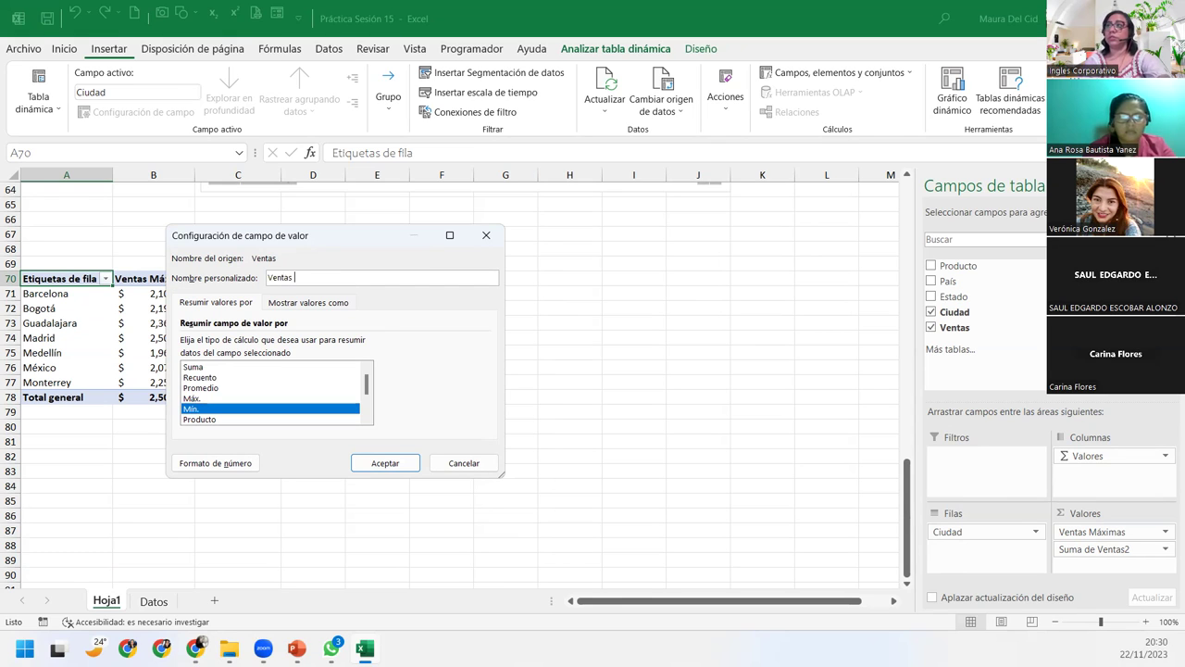
text( Mínimas)
Step: Format Ventas Mínimas as Contabilidad with the El Salvador dollar symbol
click(192, 462)
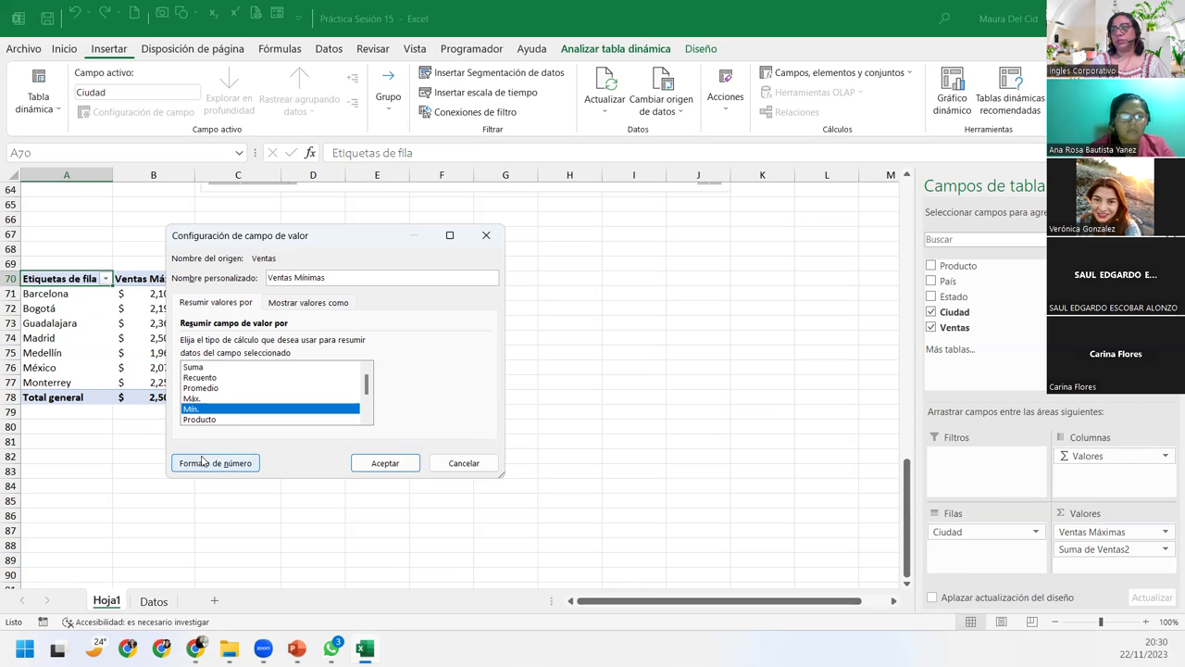
click(165, 253)
click(171, 272)
click(171, 263)
click(349, 286)
scroll(370, 416, down, 2)
click(384, 447)
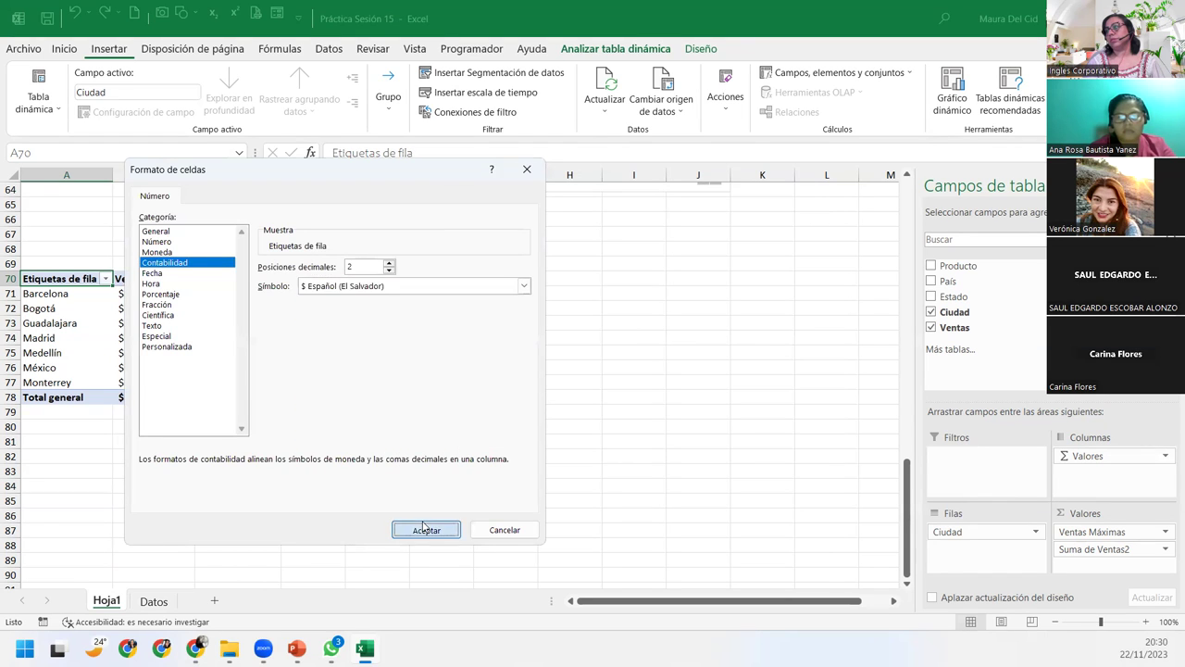
click(426, 530)
click(386, 460)
click(114, 345)
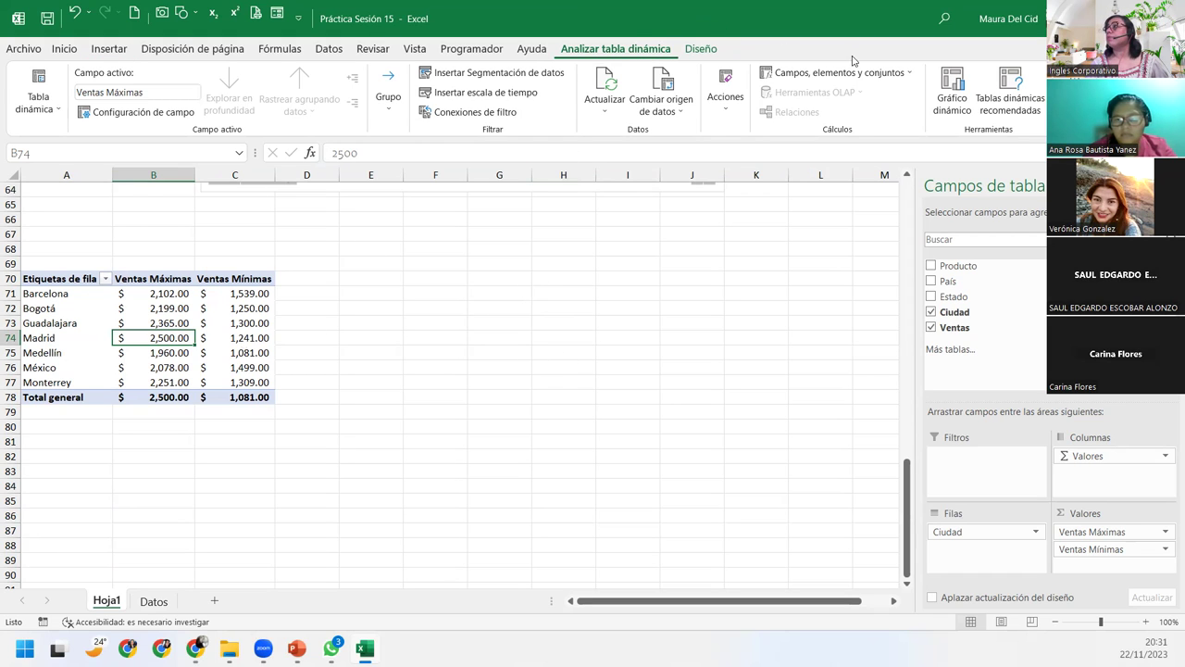
Step: Start a pivot chart and preview the column, line and bar chart types
click(950, 88)
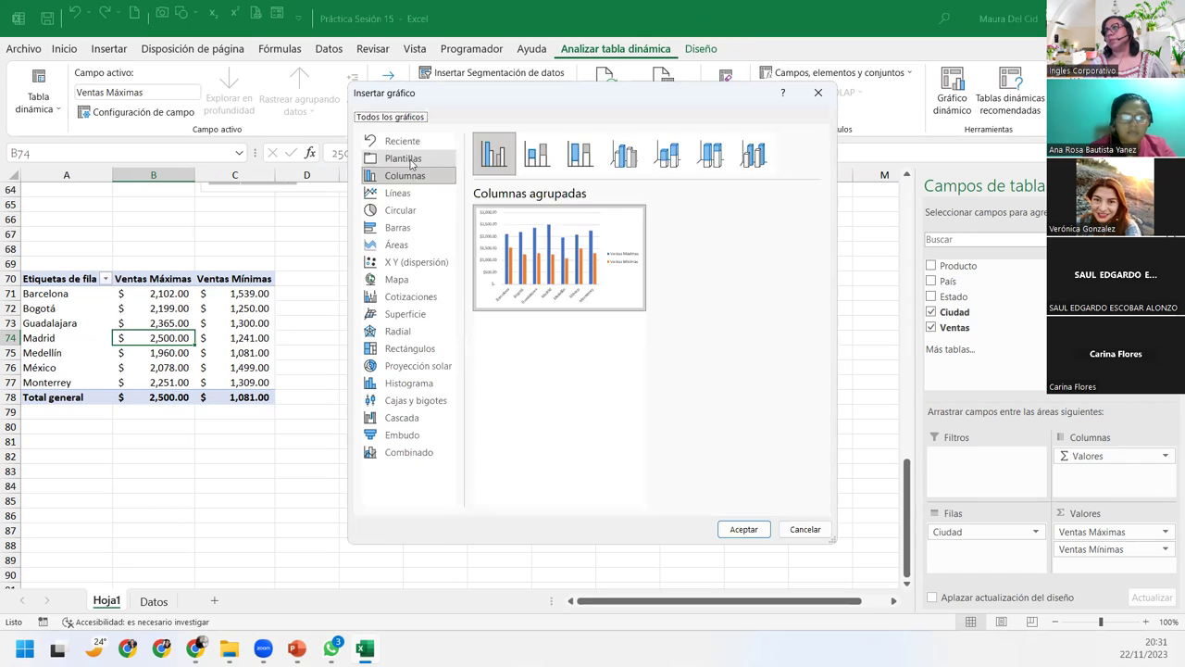
click(412, 160)
click(409, 176)
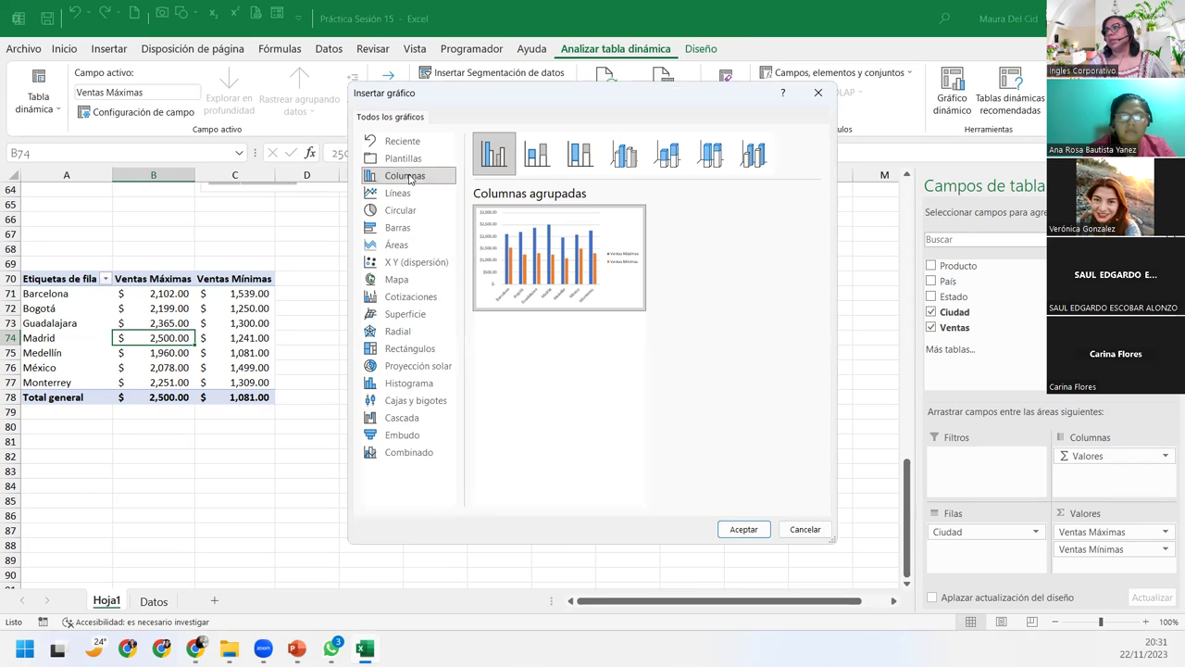
mouse_move(558, 258)
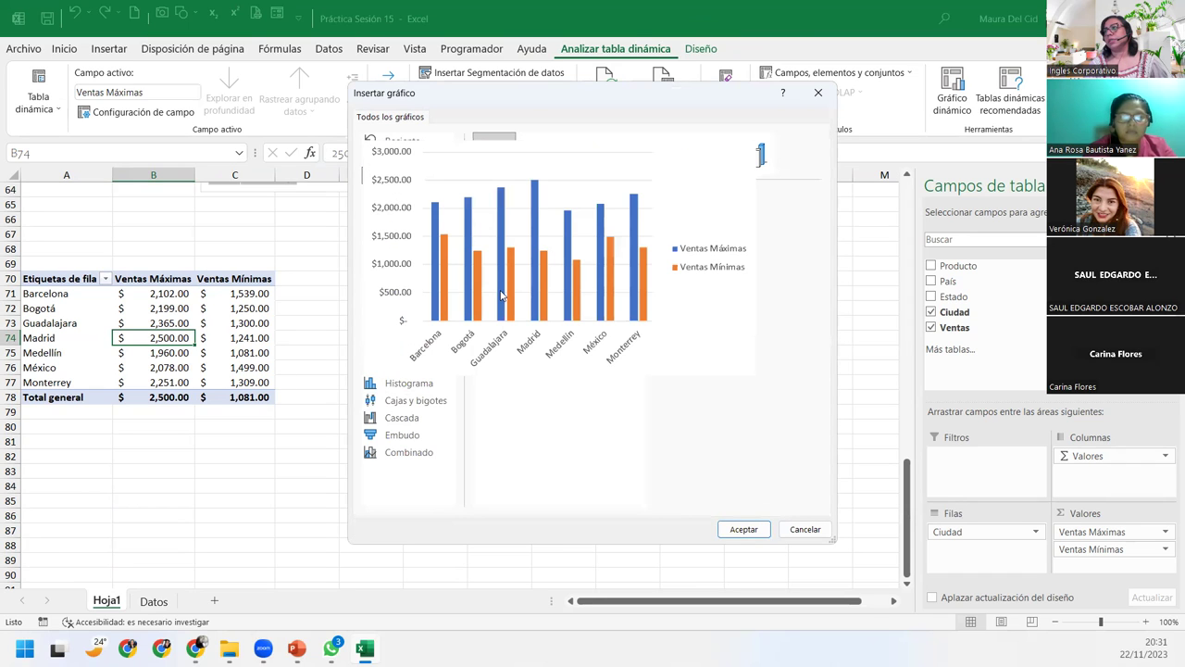
click(408, 191)
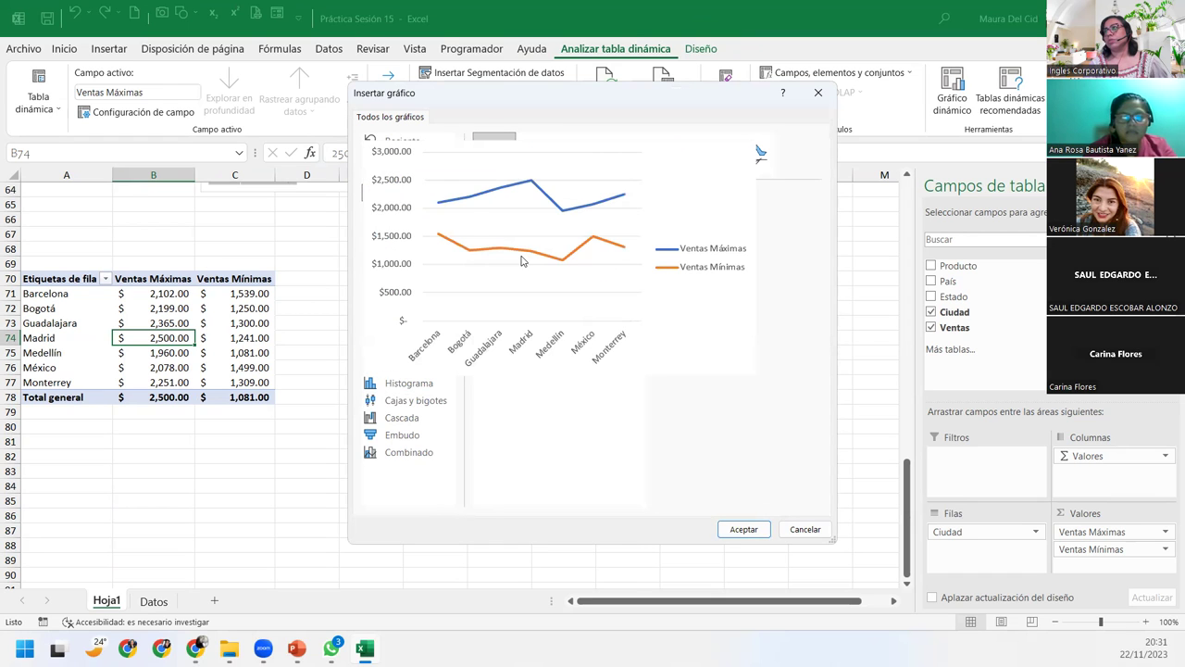
click(387, 232)
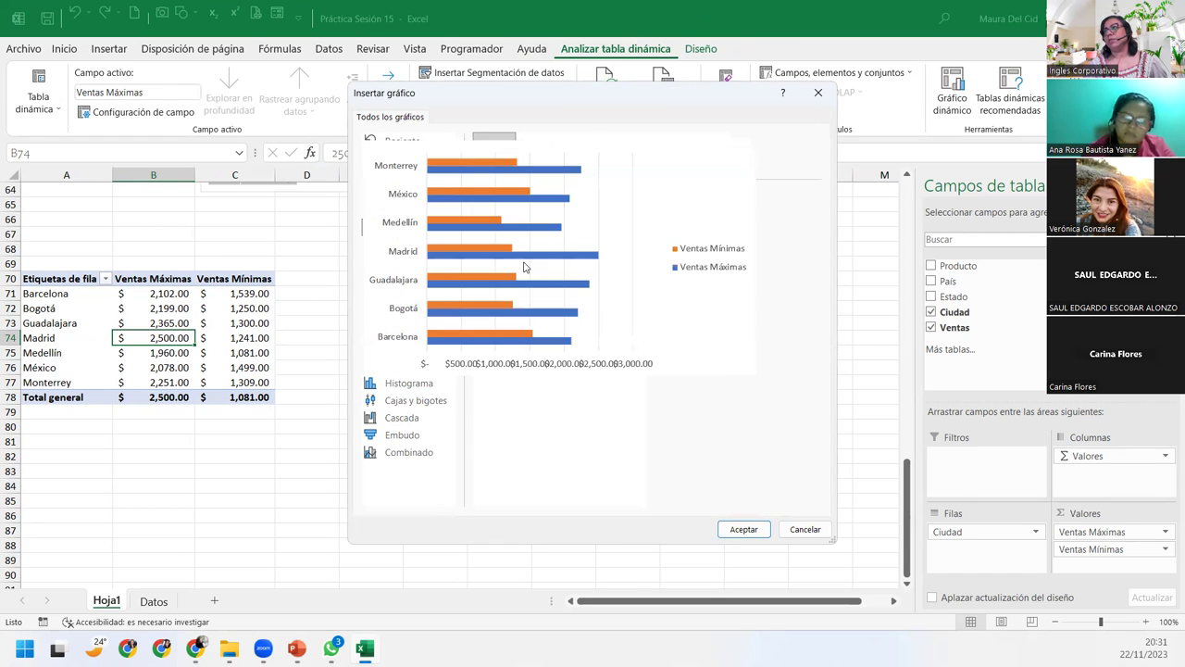
click(408, 176)
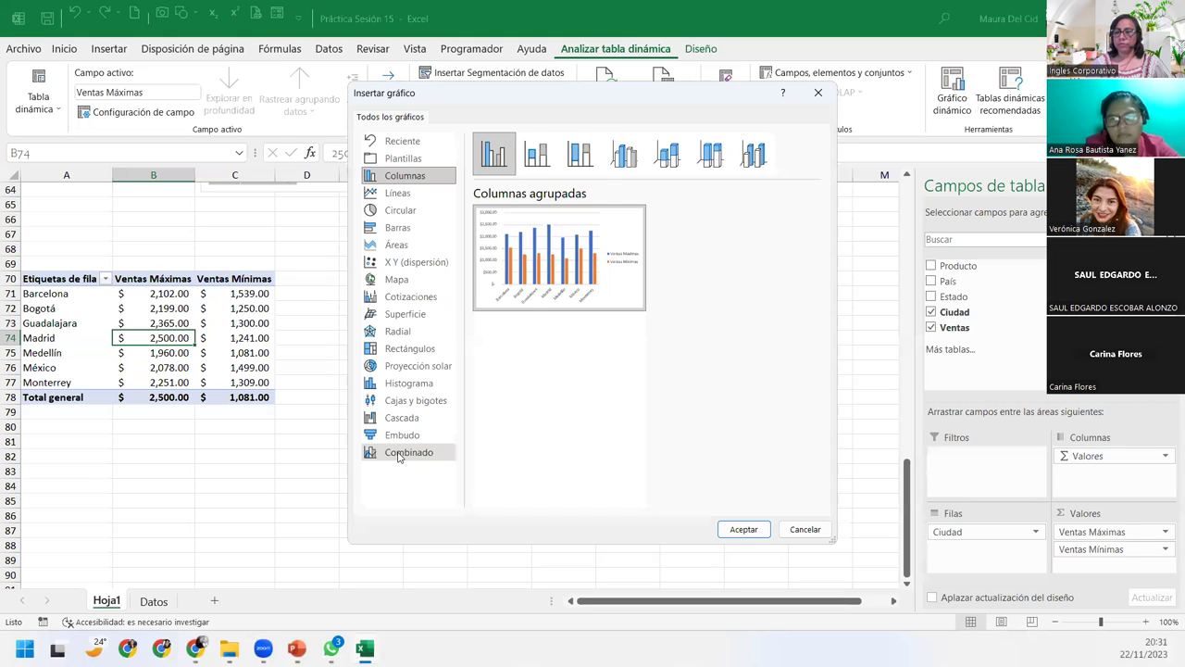
Step: Choose the Combinado chart with clustered columns and a line on the secondary axis
click(398, 453)
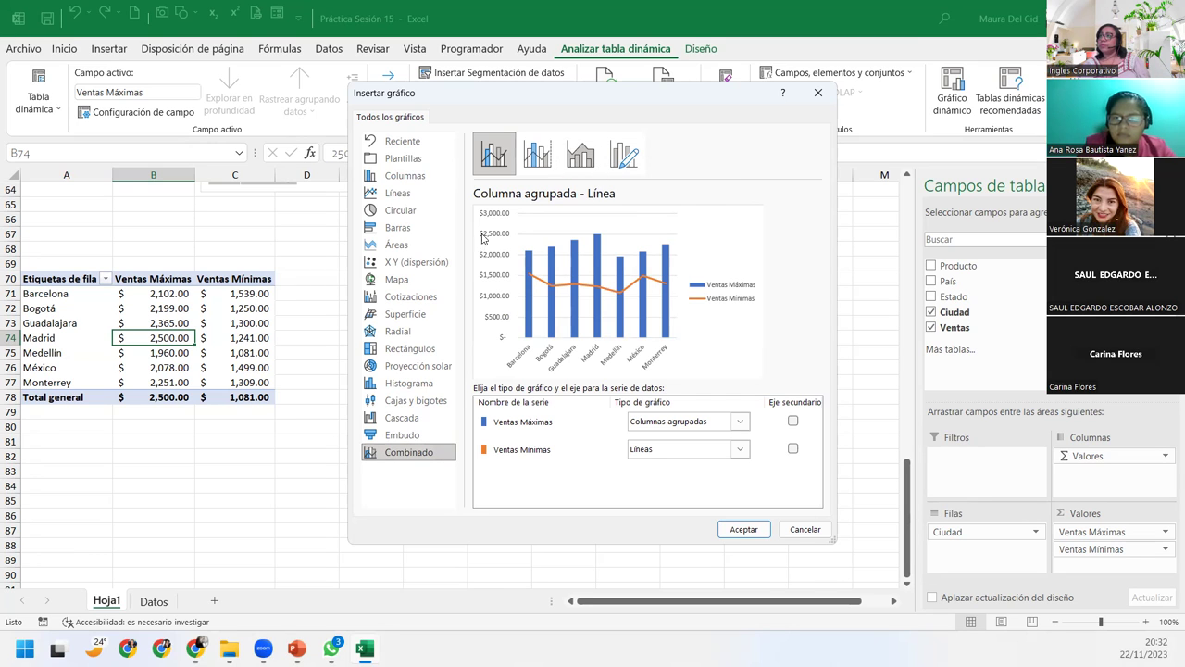
click(539, 158)
click(581, 155)
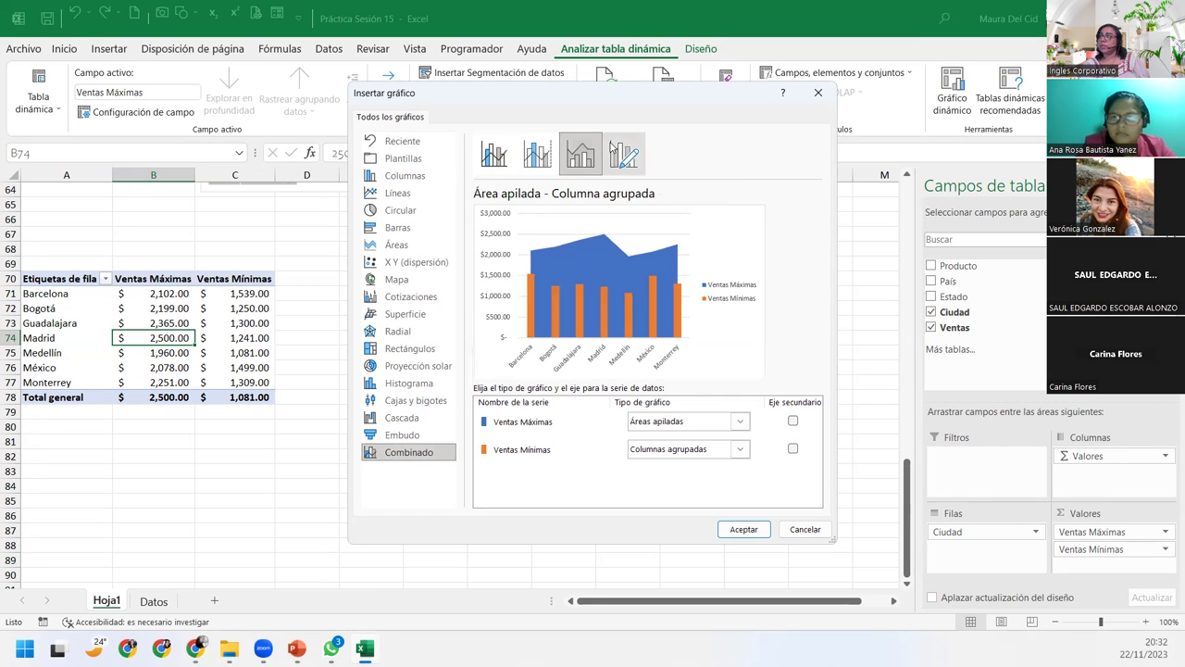
click(539, 157)
click(495, 158)
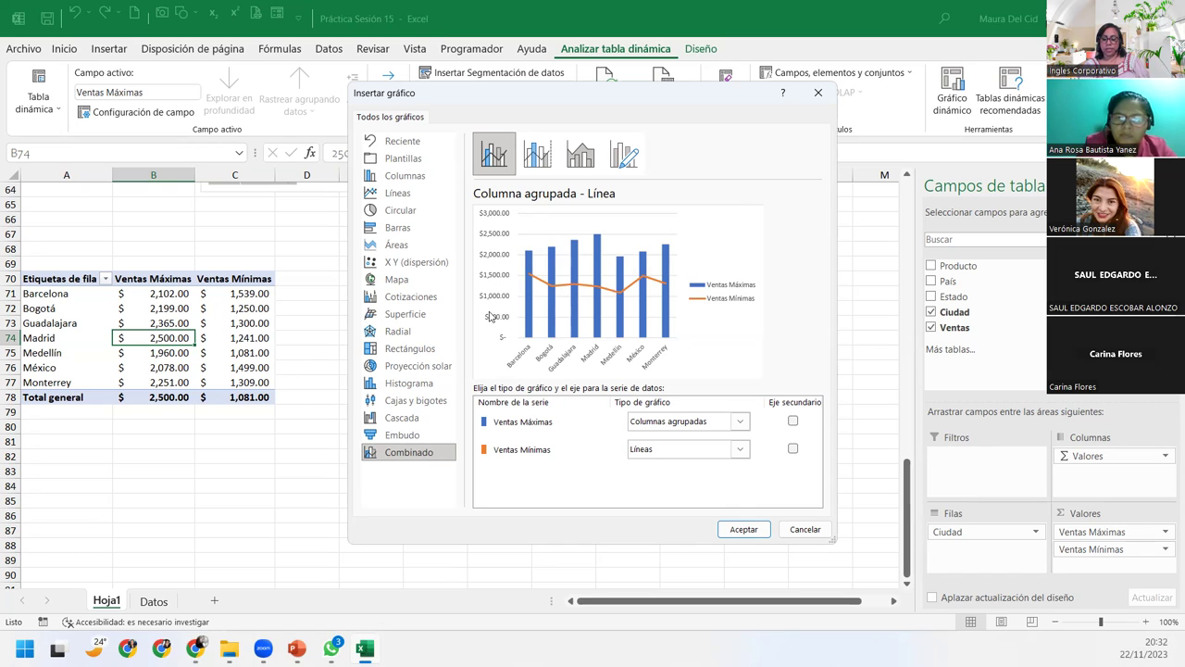
click(547, 165)
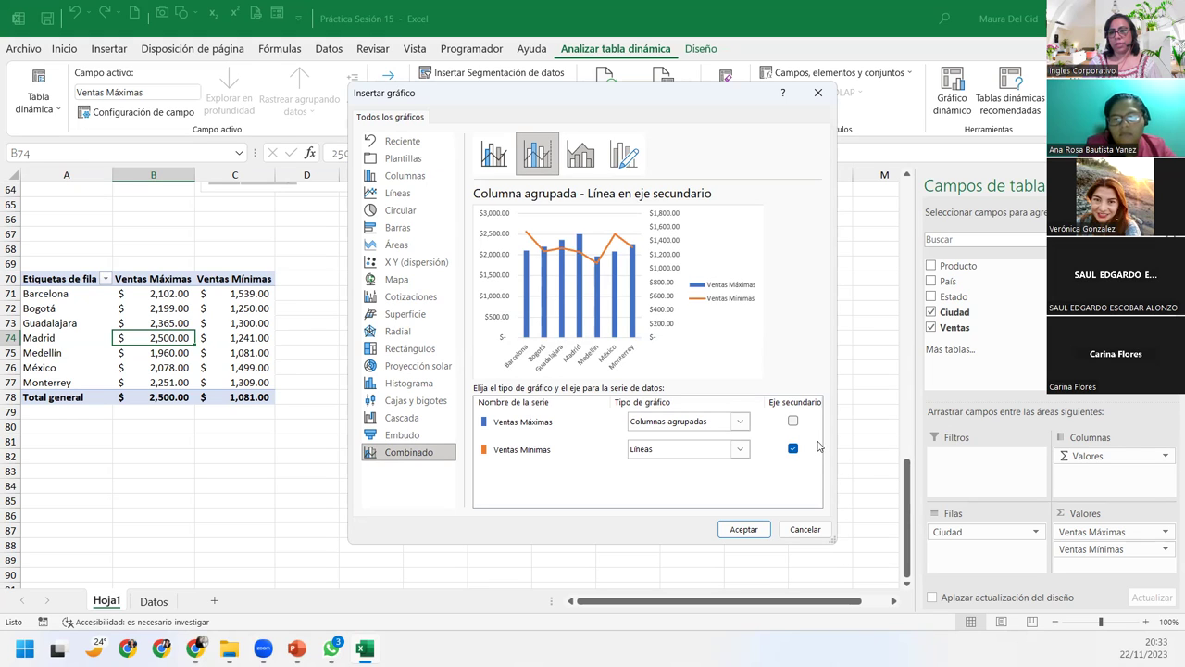
Step: Insert the chart with Ventas Máximas as clustered columns and Ventas Mínimas as a secondary-axis line
click(740, 422)
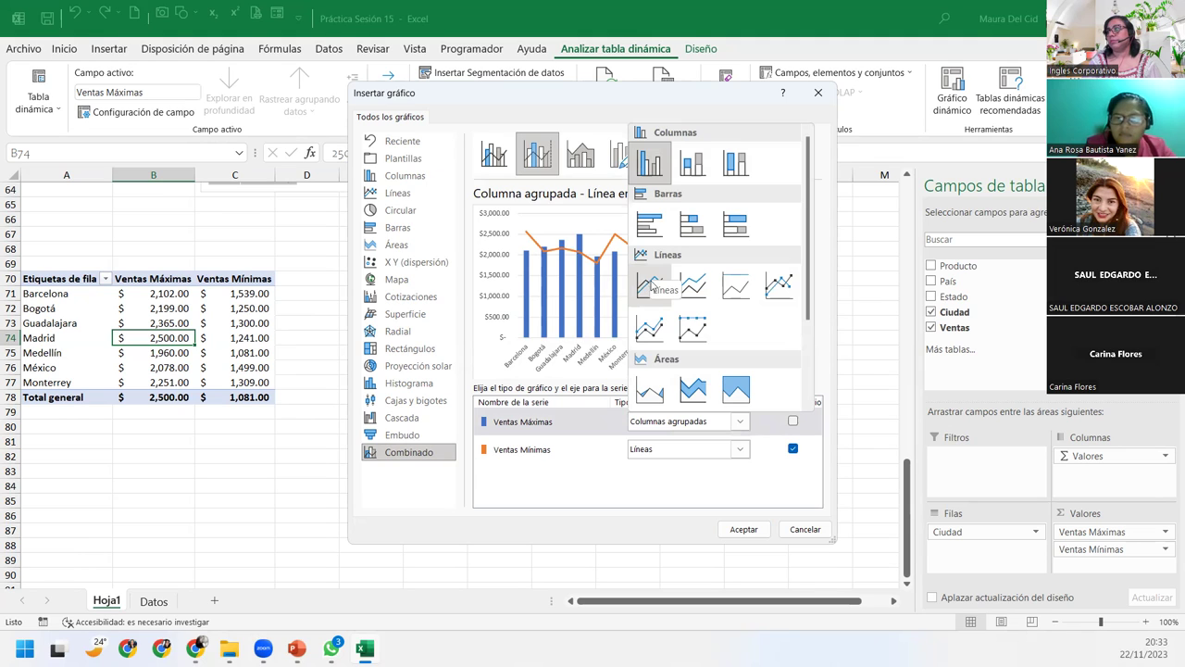
scroll(653, 293, down, 2)
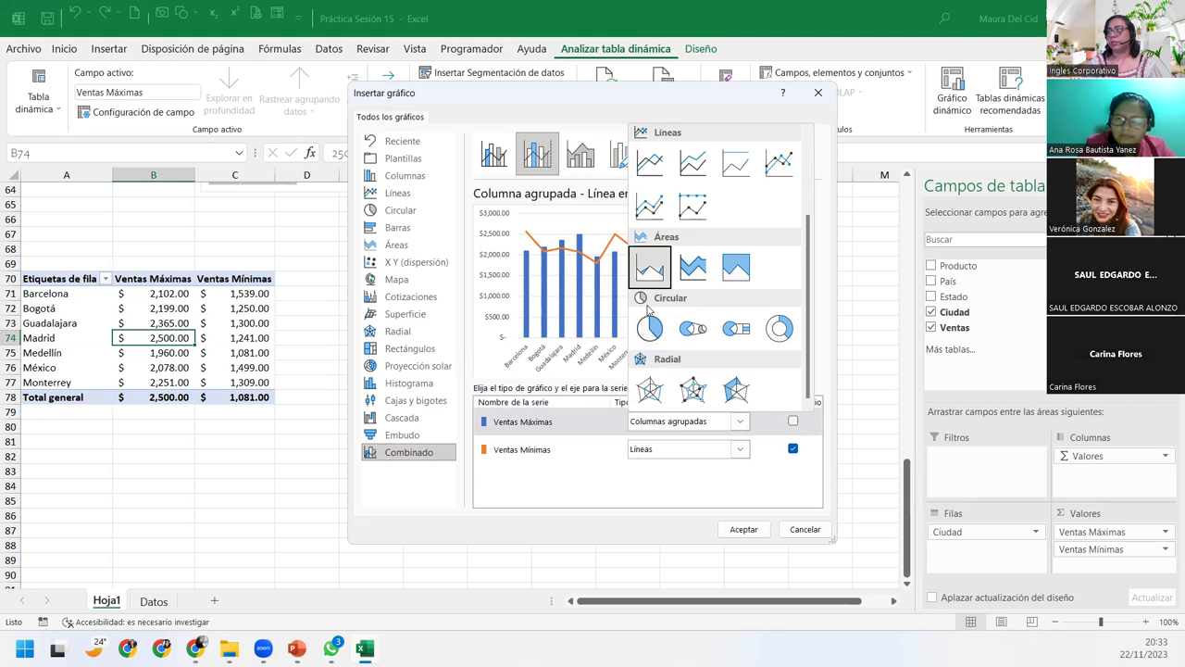
scroll(737, 389, up, 2)
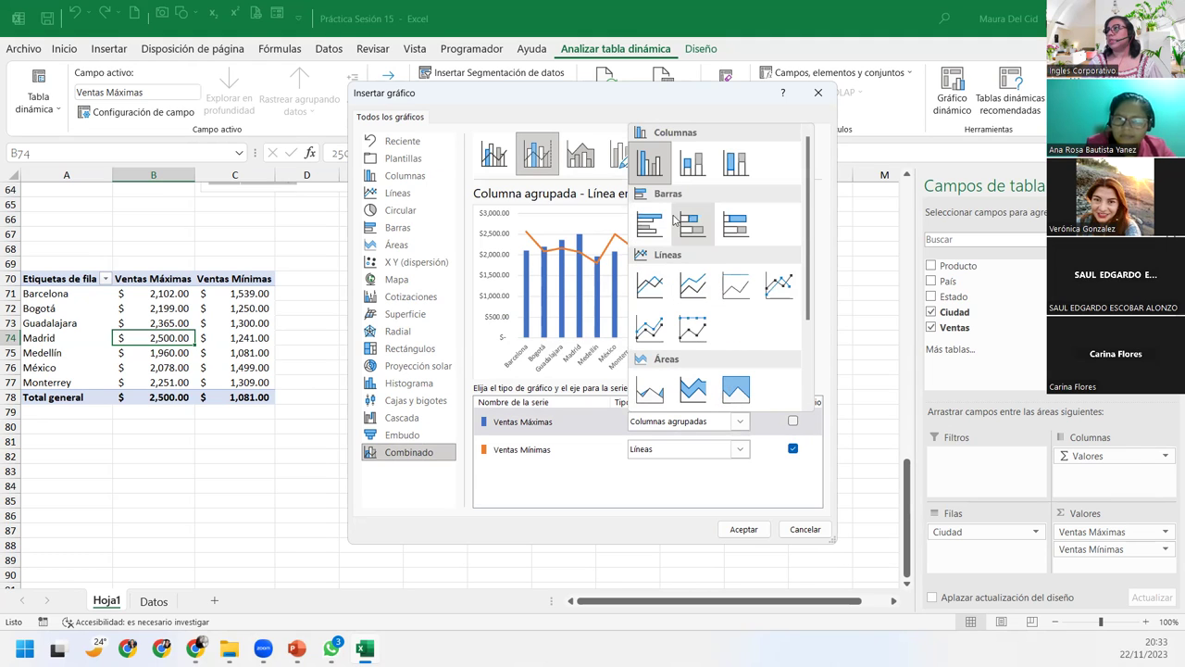
click(649, 163)
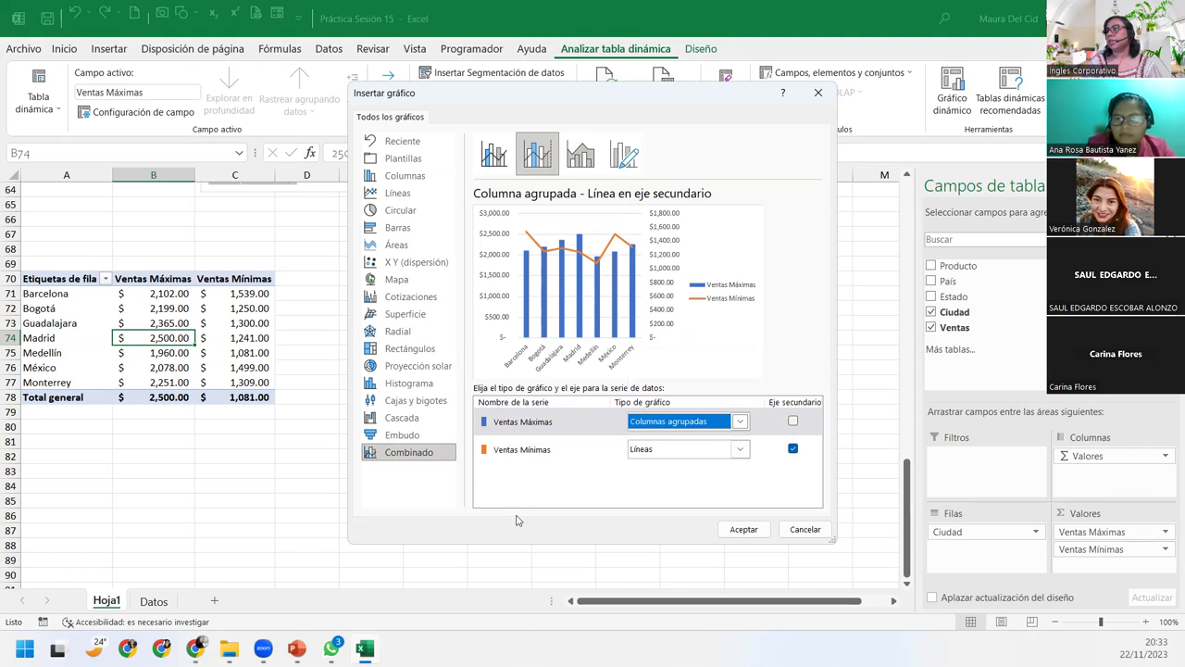
click(738, 450)
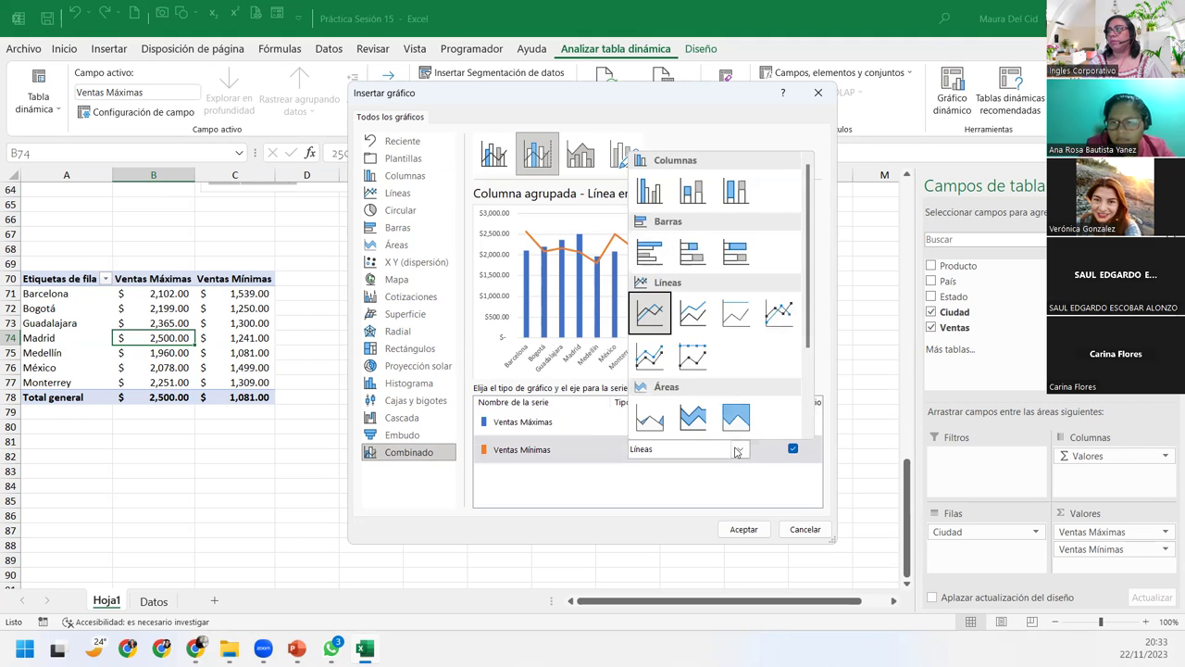
click(649, 192)
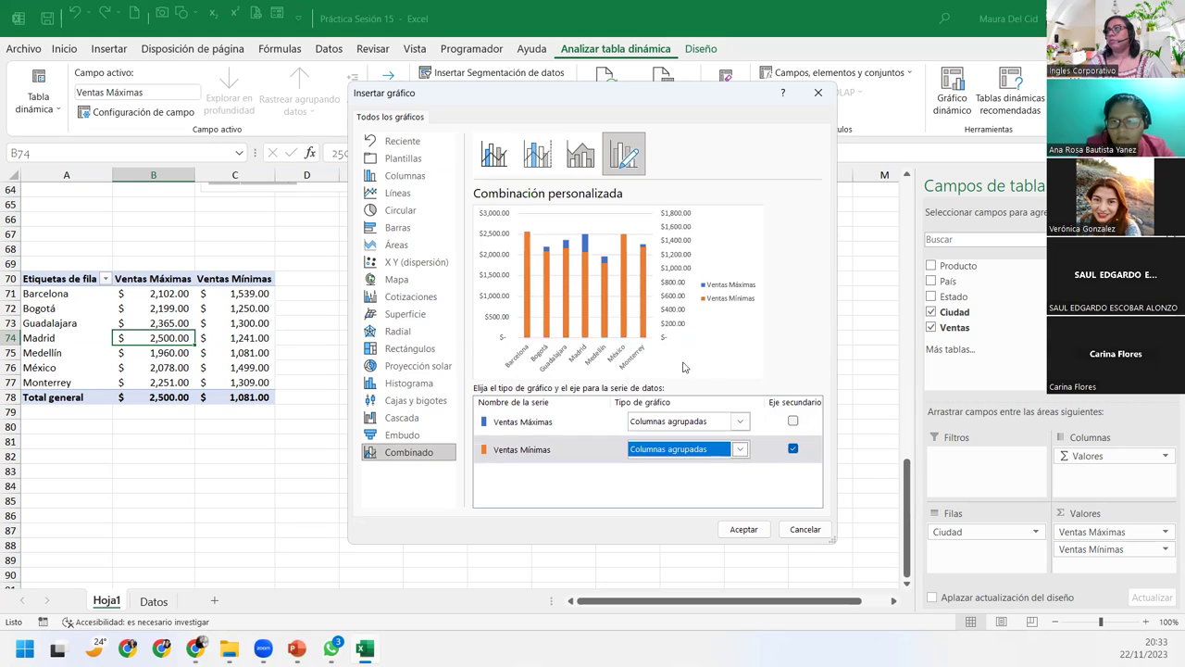
click(740, 450)
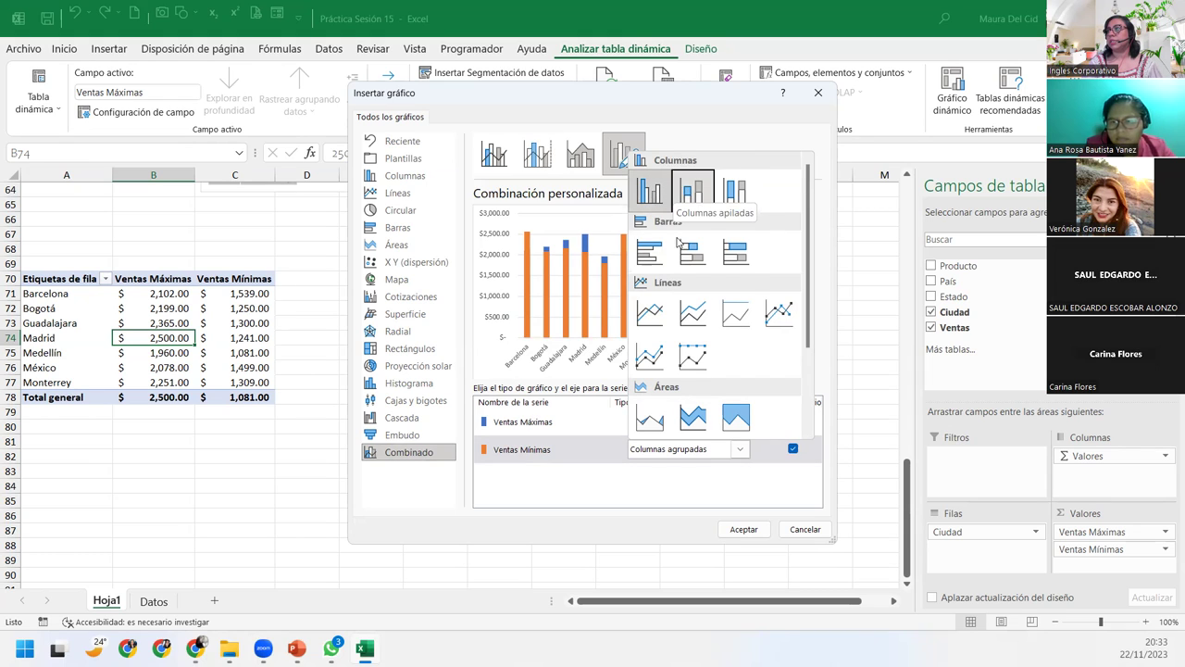
click(650, 315)
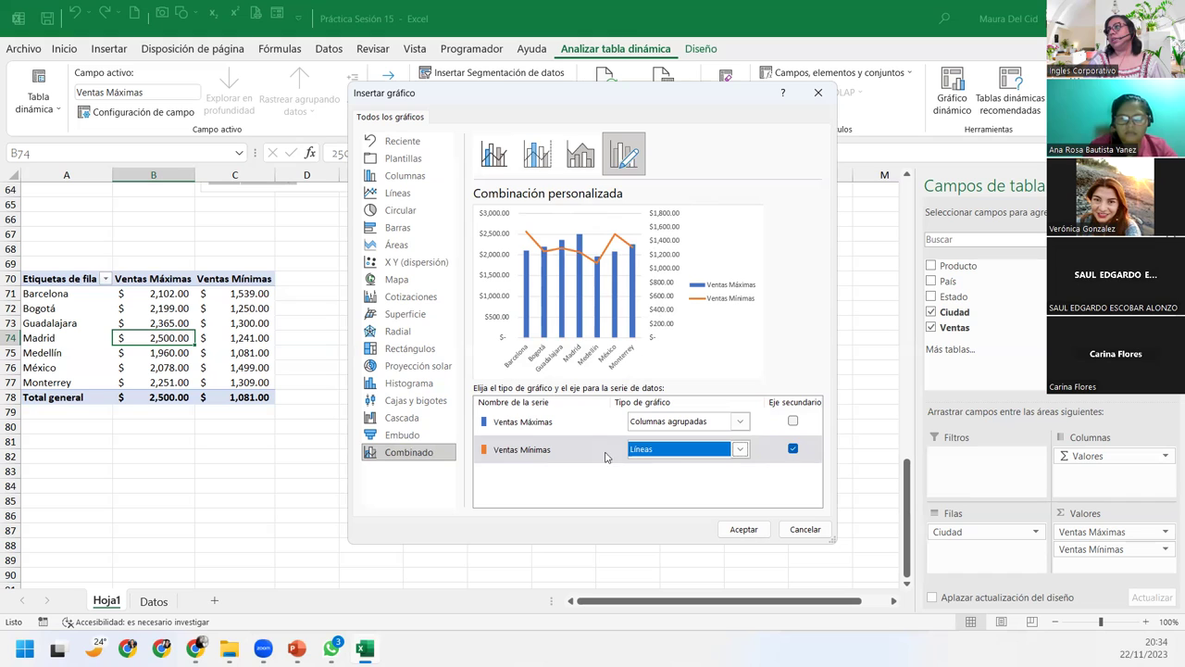
click(794, 450)
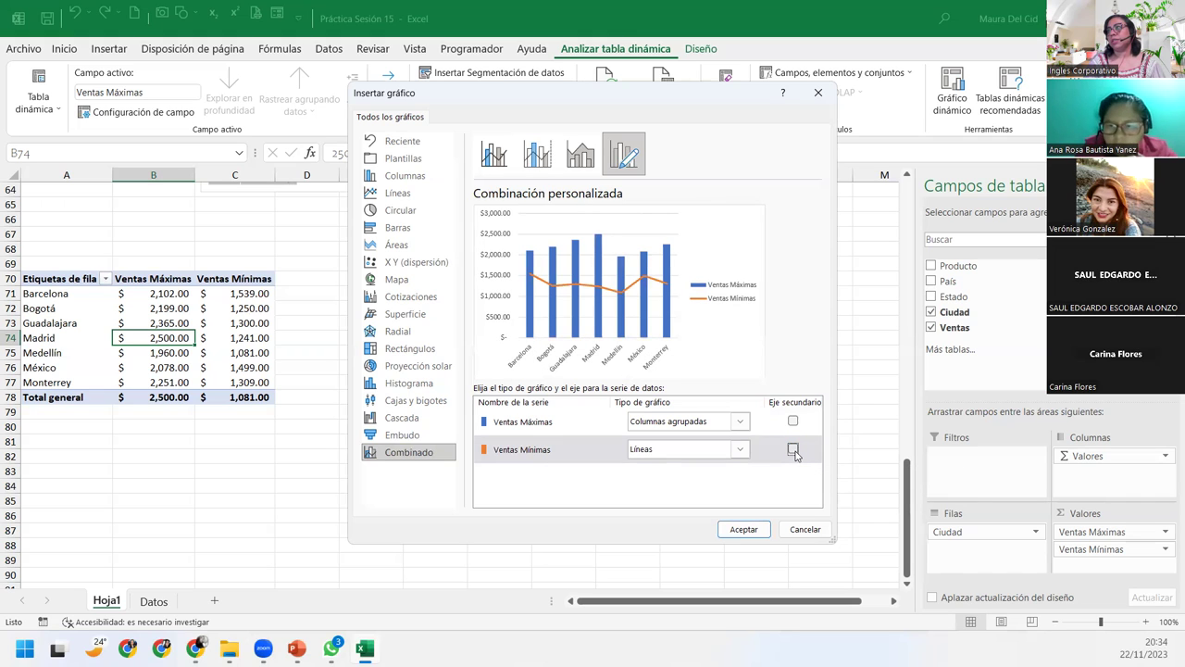
click(792, 449)
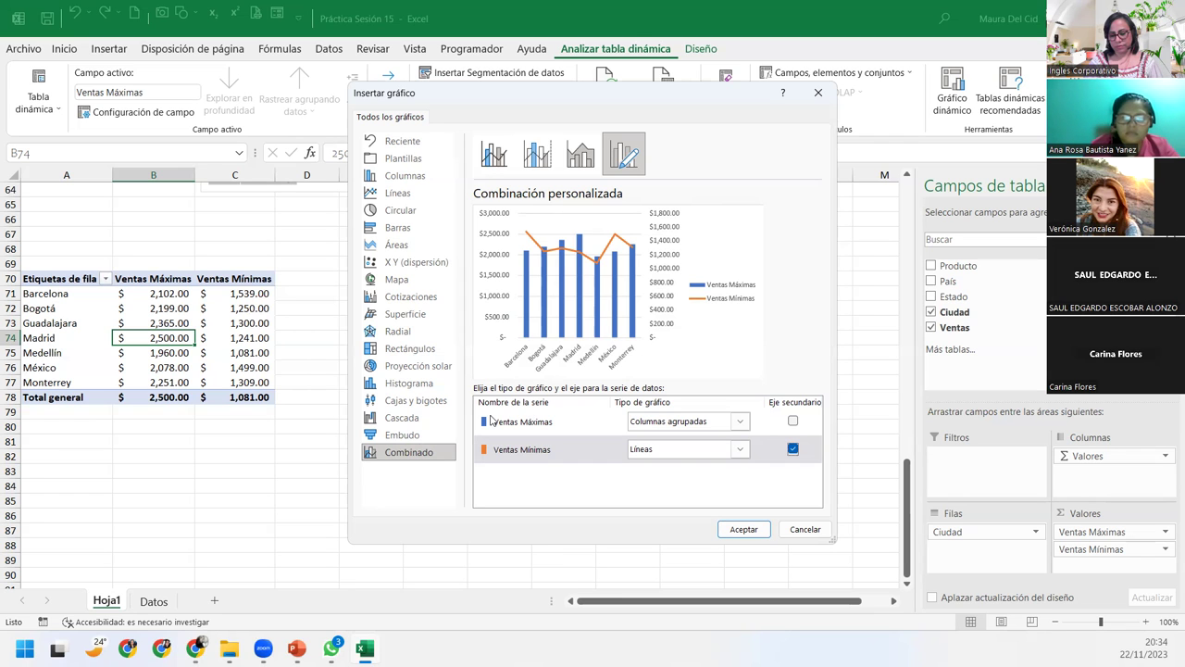
click(765, 530)
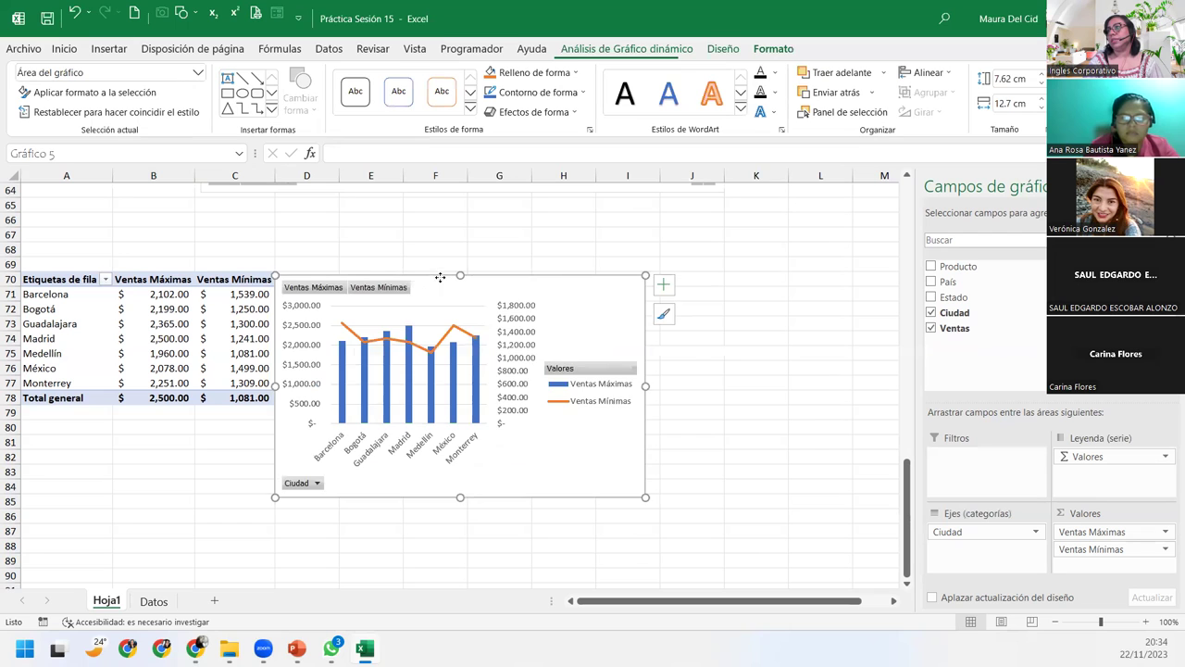
Step: Enlarge the pivot chart beside the city table to about 10.35 by 19.6 cm
click(435, 283)
scroll(532, 325, down, 1)
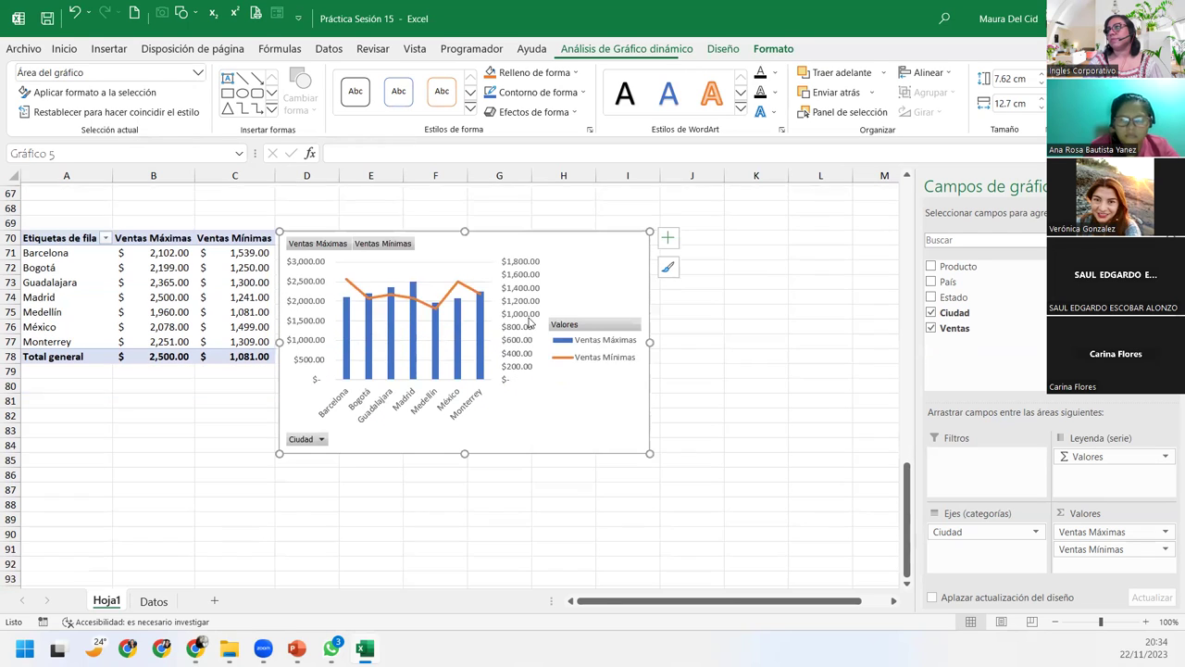
drag(650, 451, 851, 530)
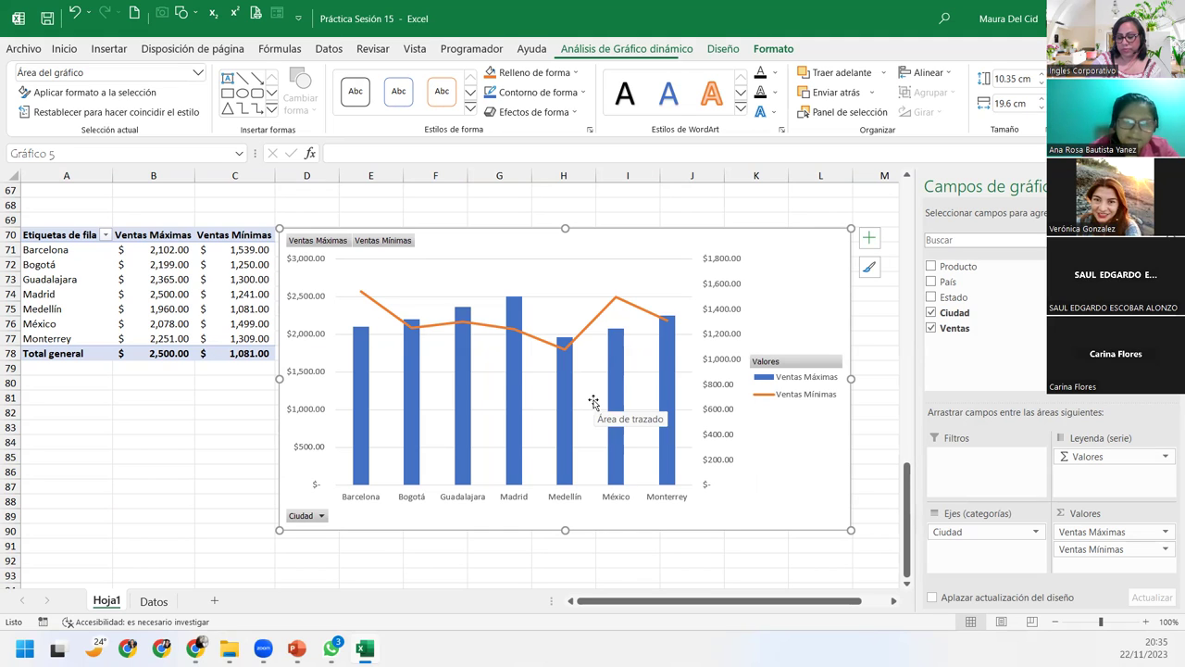
Step: Open Dar formato al eje for the chart's secondary vertical axis
click(727, 263)
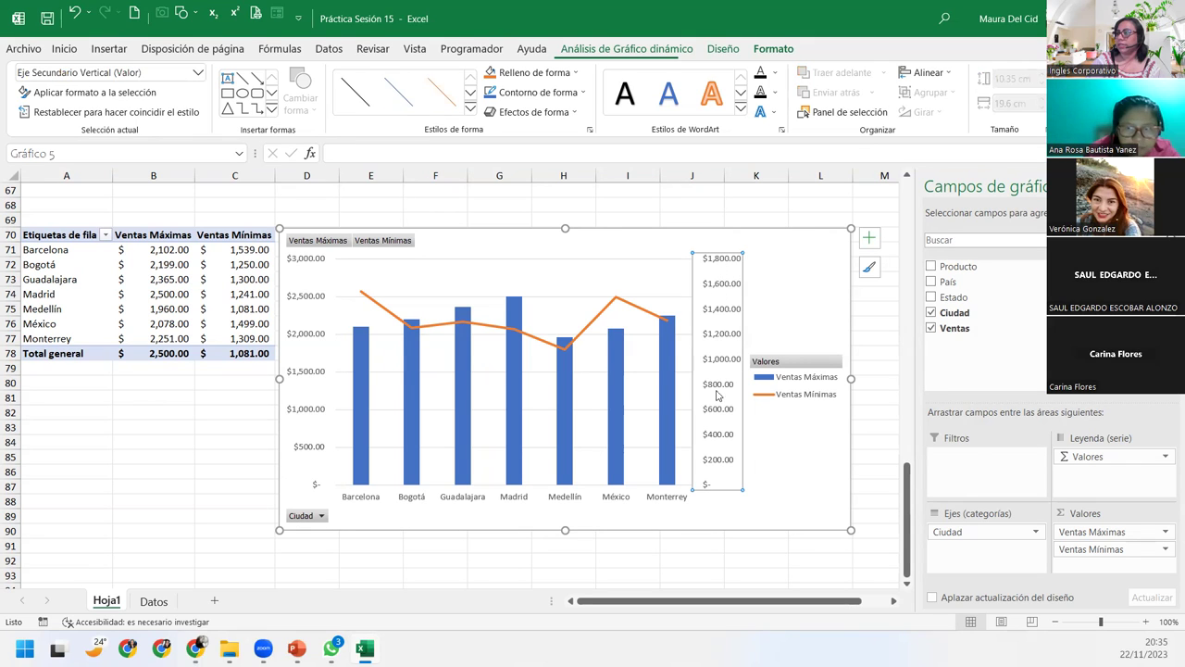
double_click(712, 313)
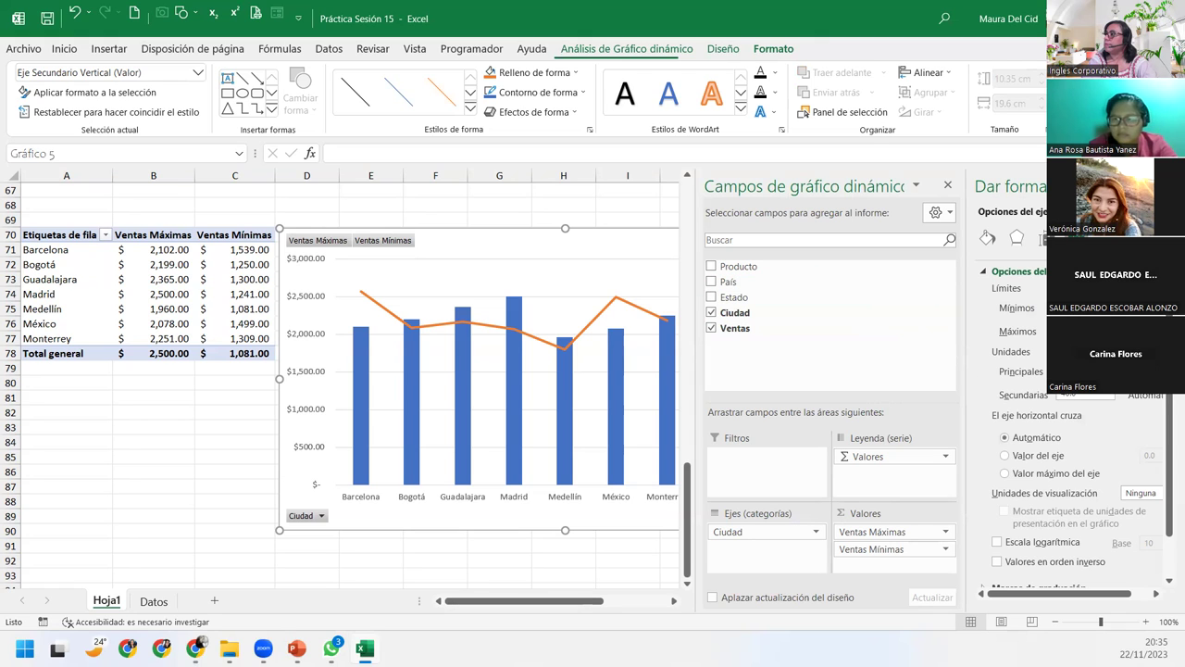
Step: Apply a $2,000 maximum to the secondary axis and reselect that axis
key(Return)
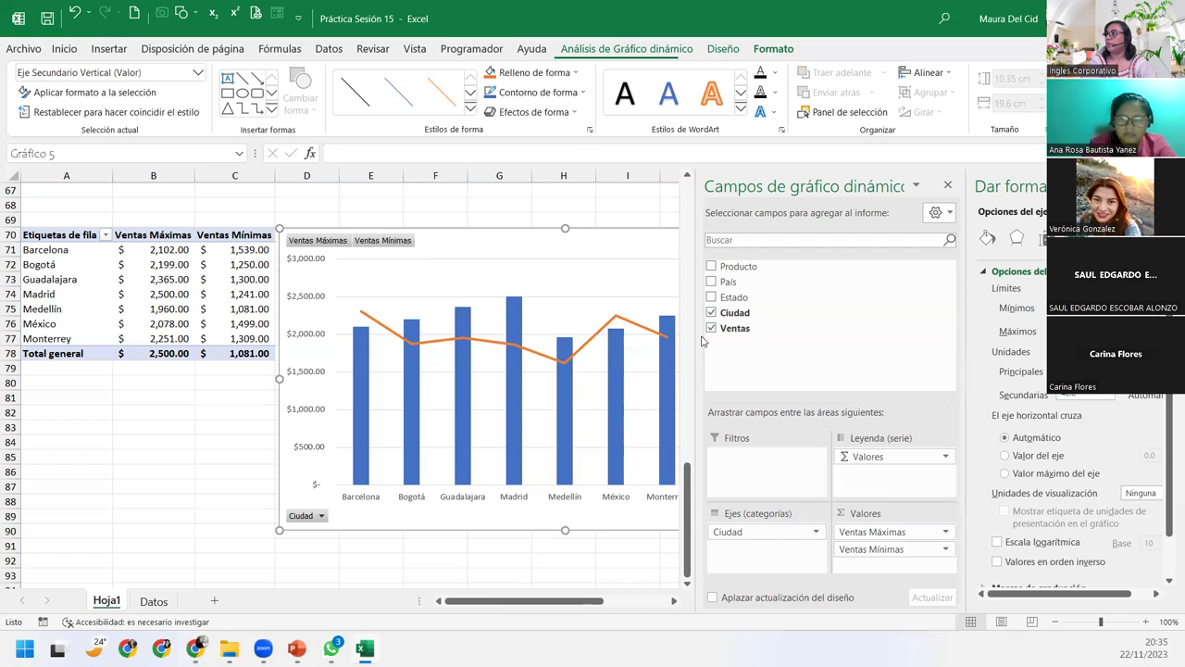
drag(696, 342, 776, 338)
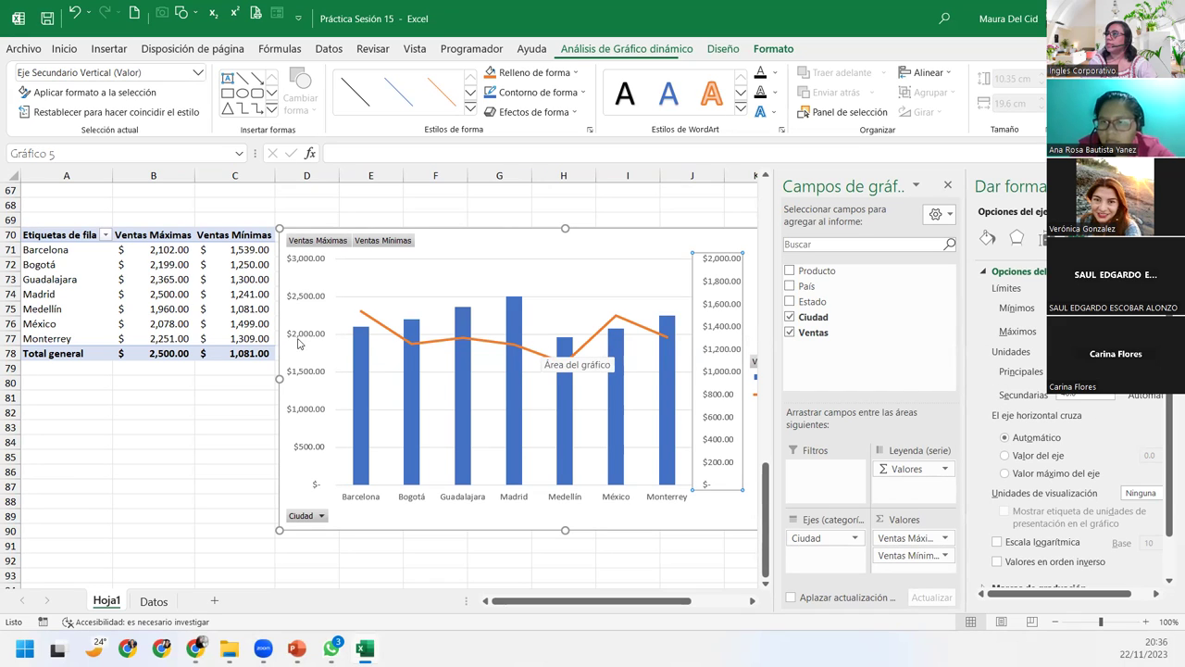
click(298, 337)
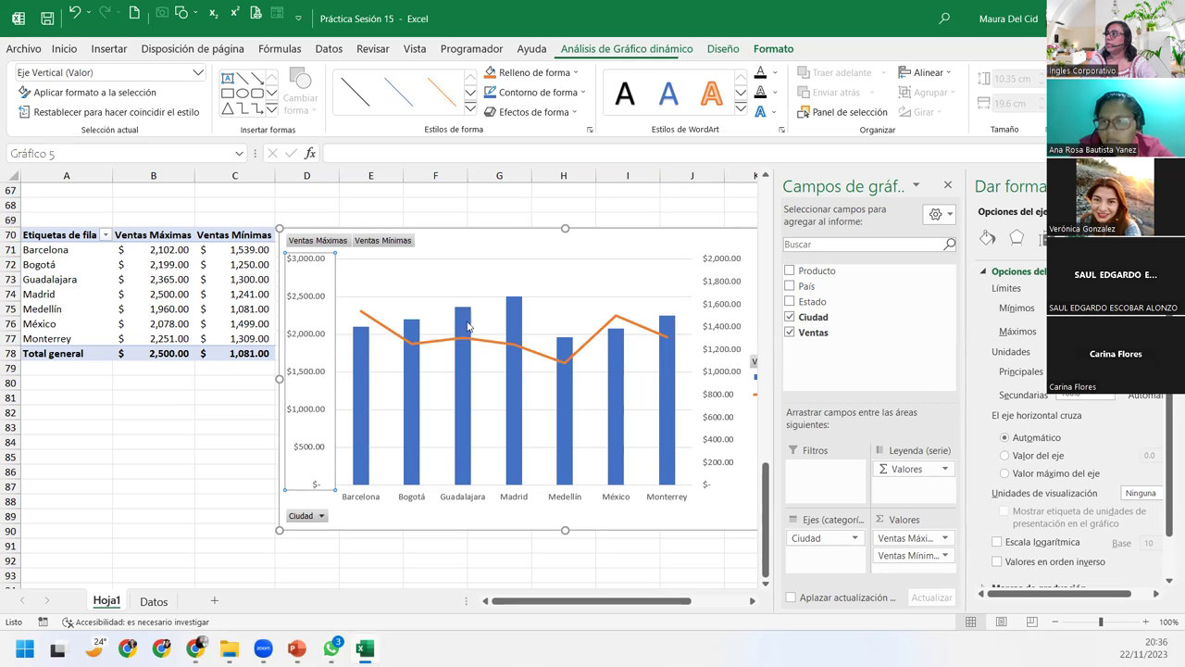
click(722, 333)
click(721, 333)
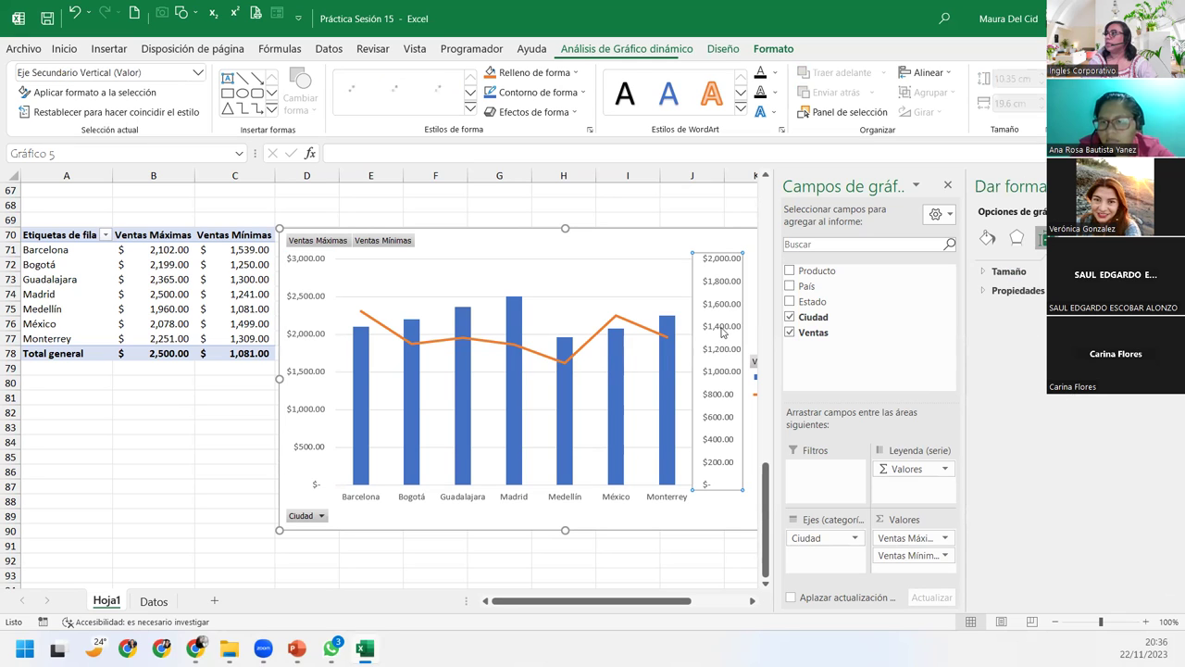
Step: Review the secondary axis fill, size and bounds settings
click(1074, 237)
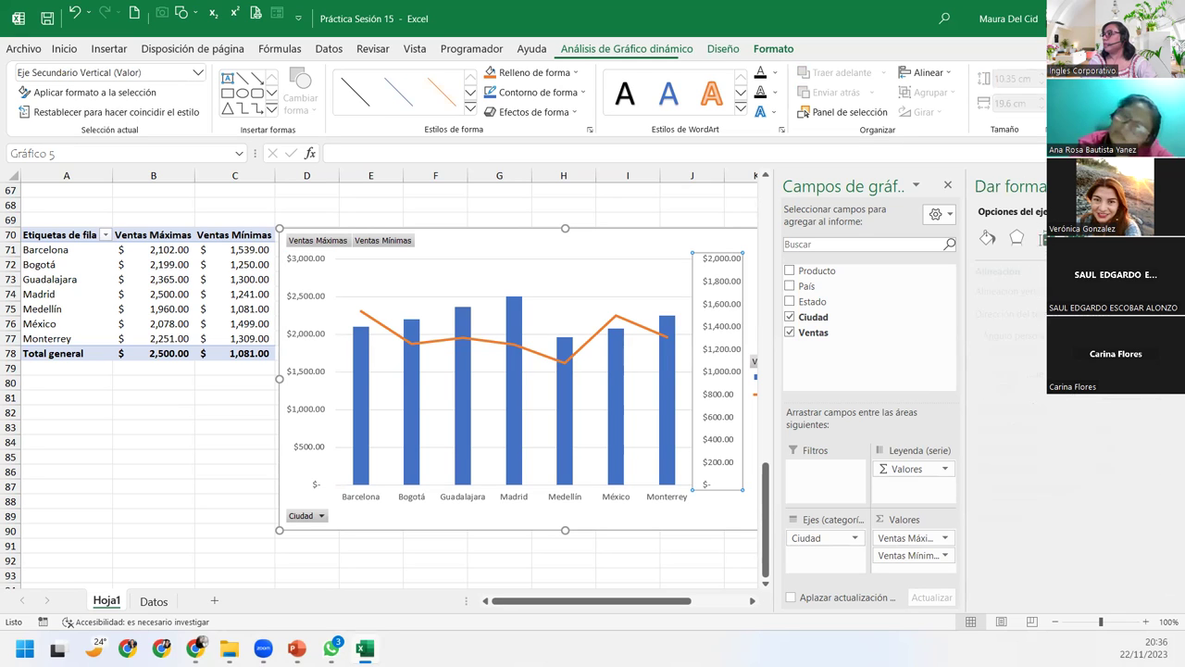
click(987, 237)
click(1019, 238)
click(1044, 238)
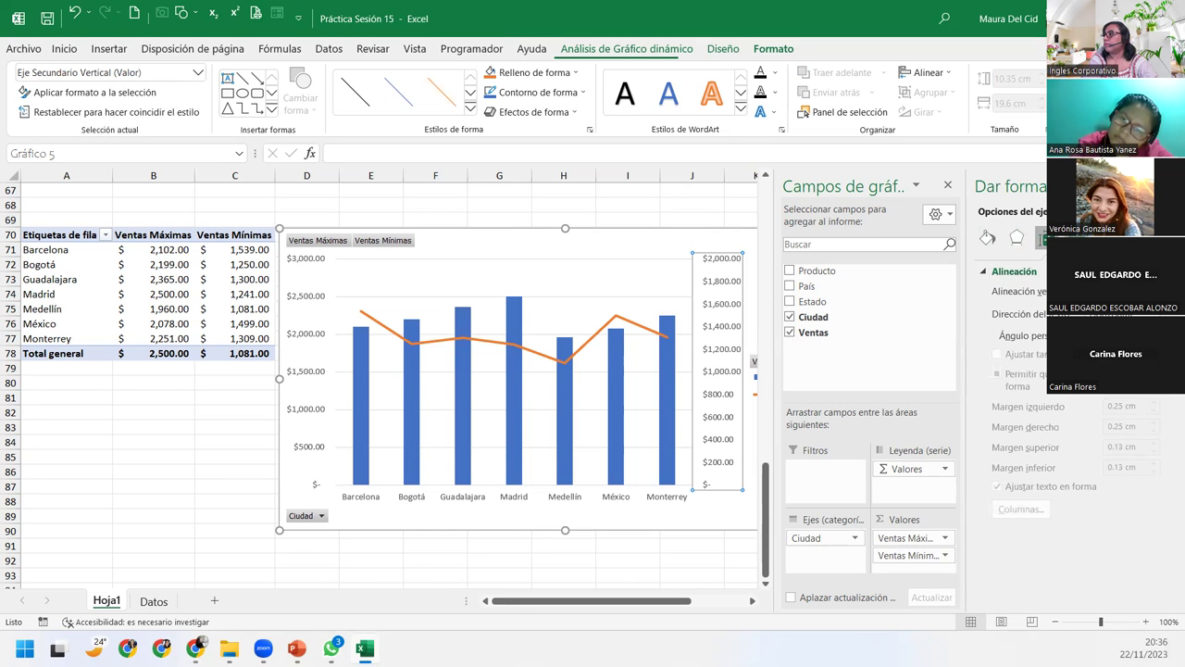
click(1074, 237)
click(986, 272)
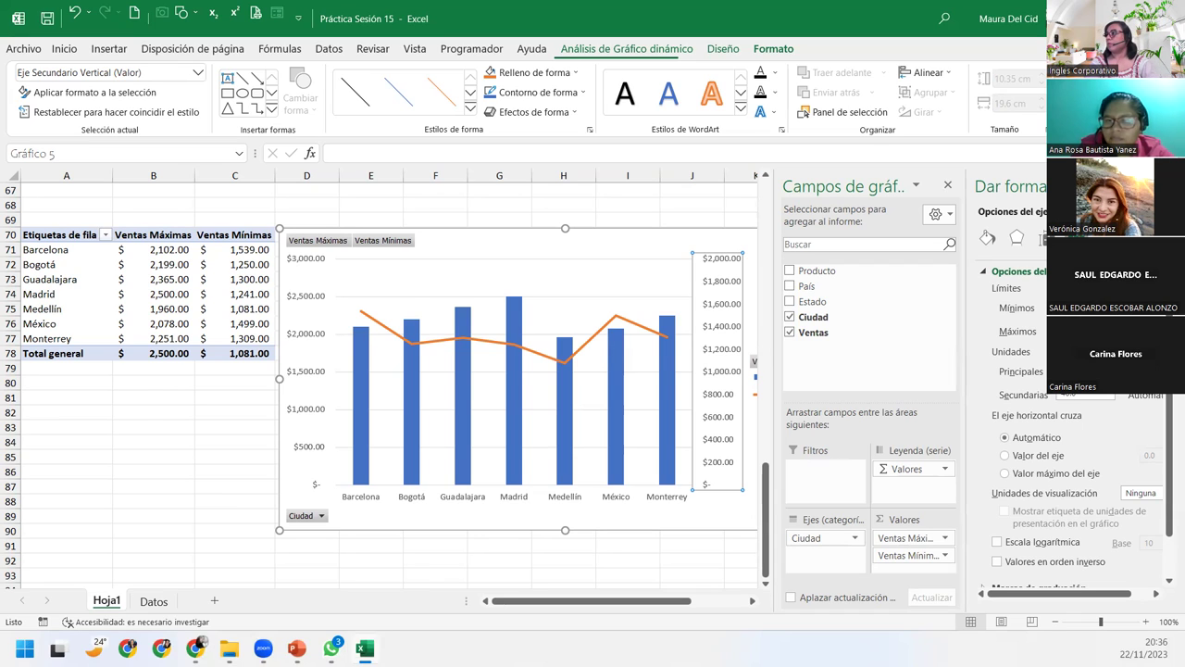
Step: Try a 5,000 maximum on the secondary axis, keep it at 2,000, then close Format Axis
key(Tab)
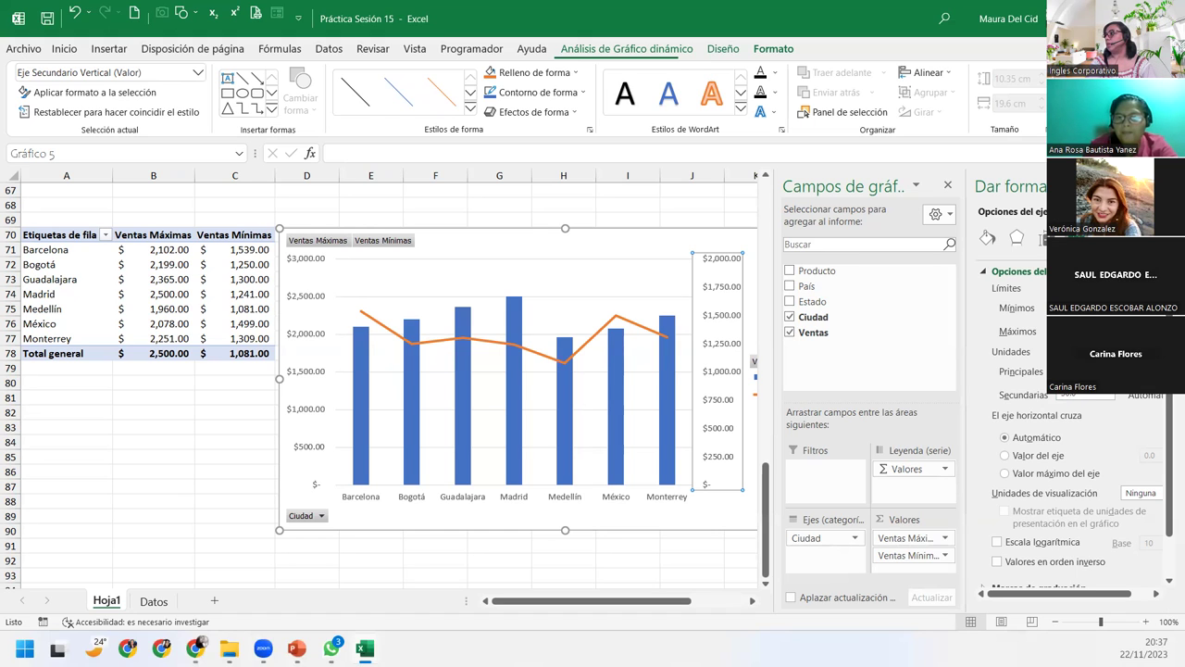
key(Return)
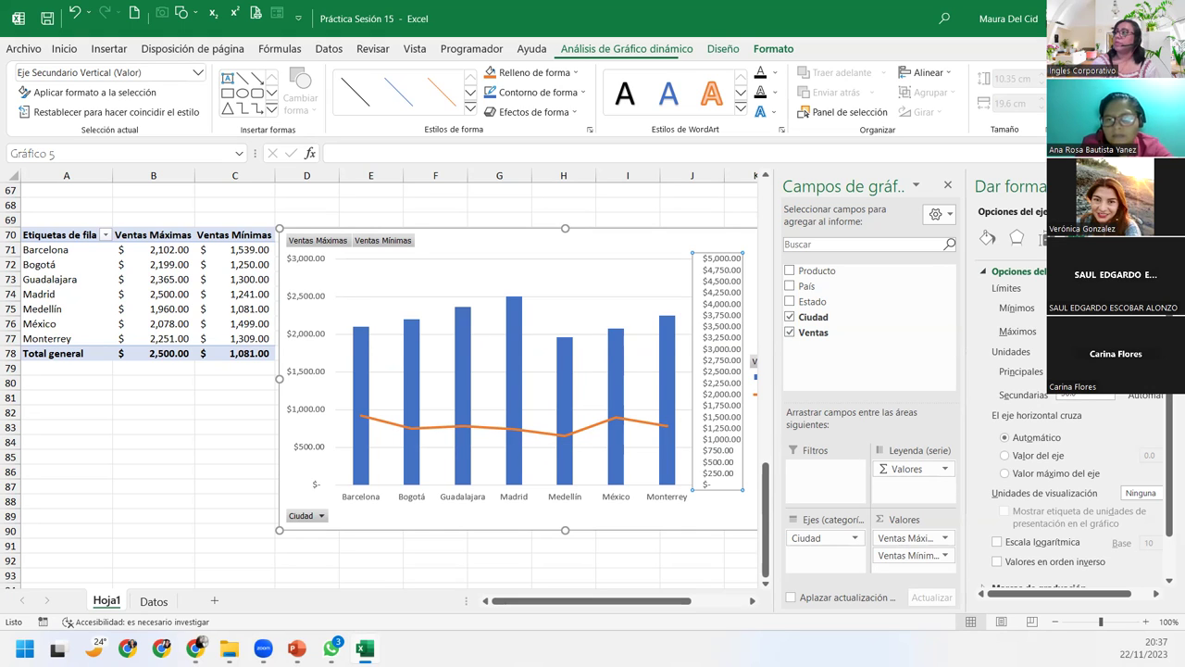
key(Return)
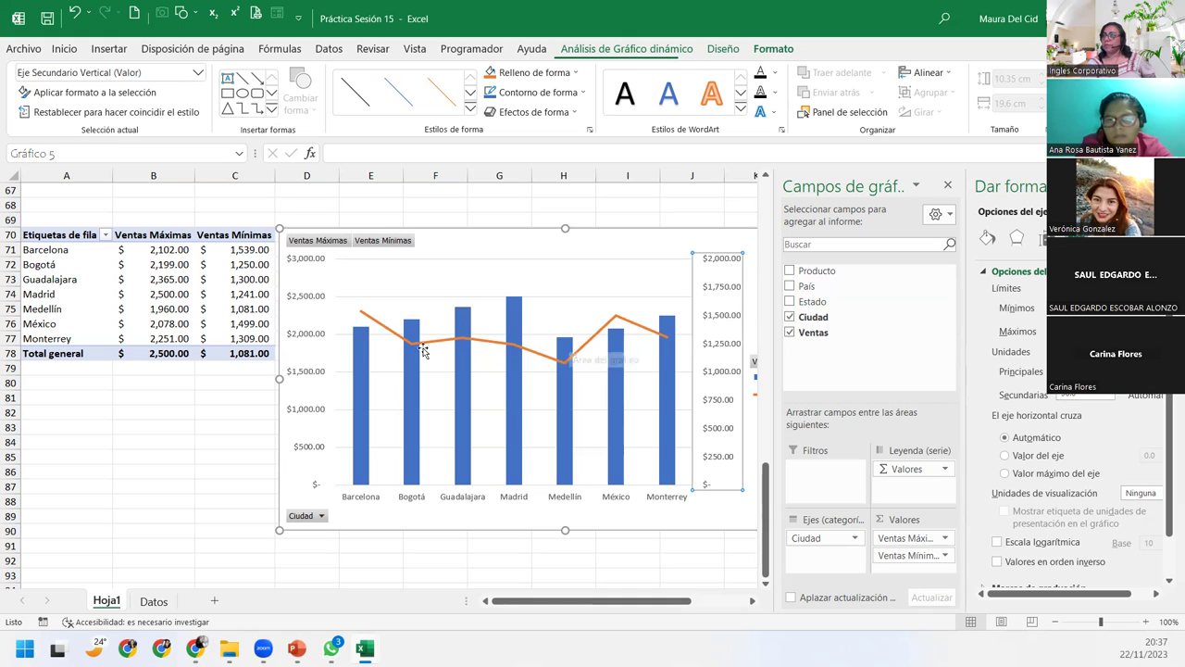
click(302, 300)
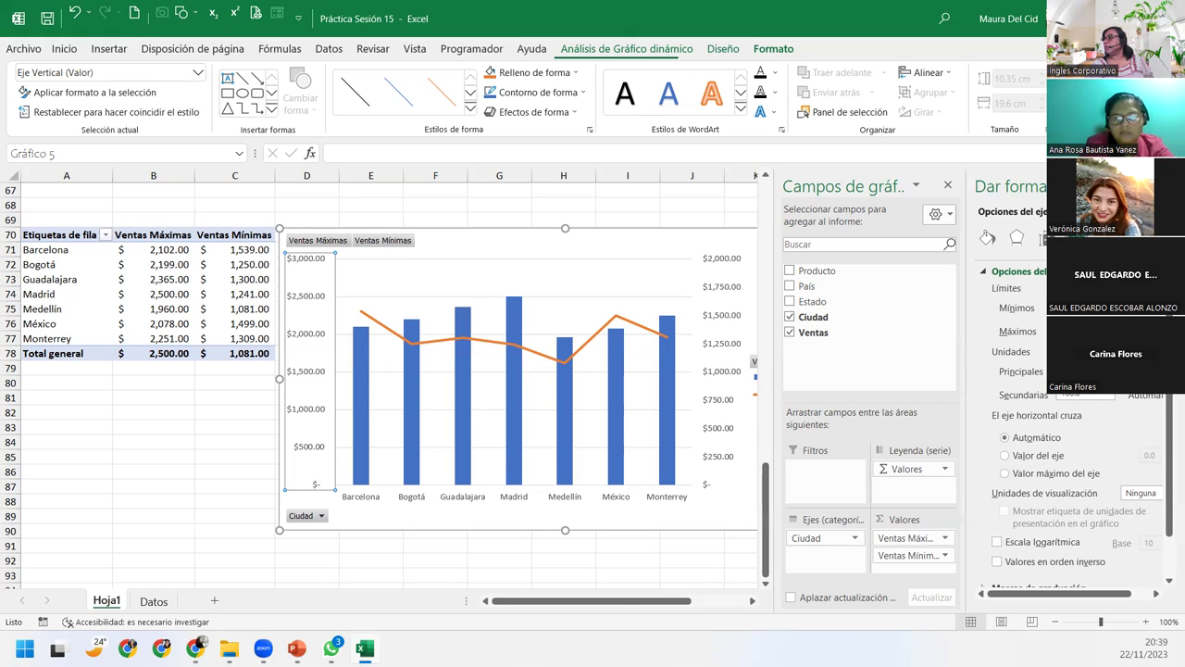
click(1165, 186)
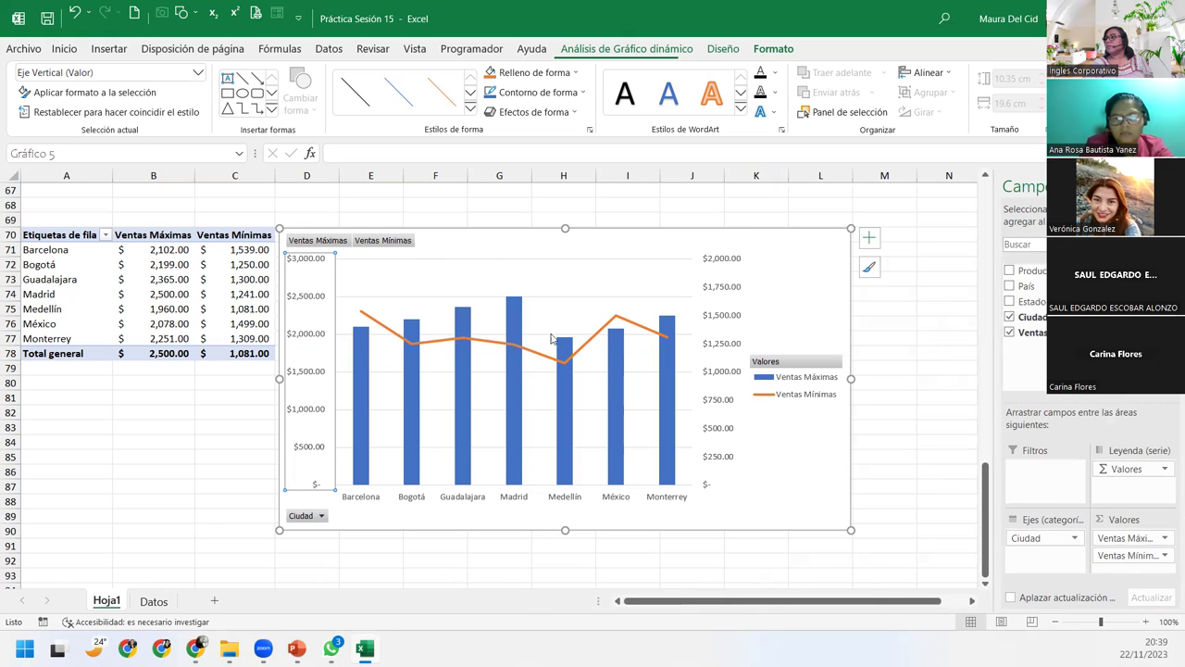
Step: Insert a Producto slicer for the vendor pivot table
click(149, 398)
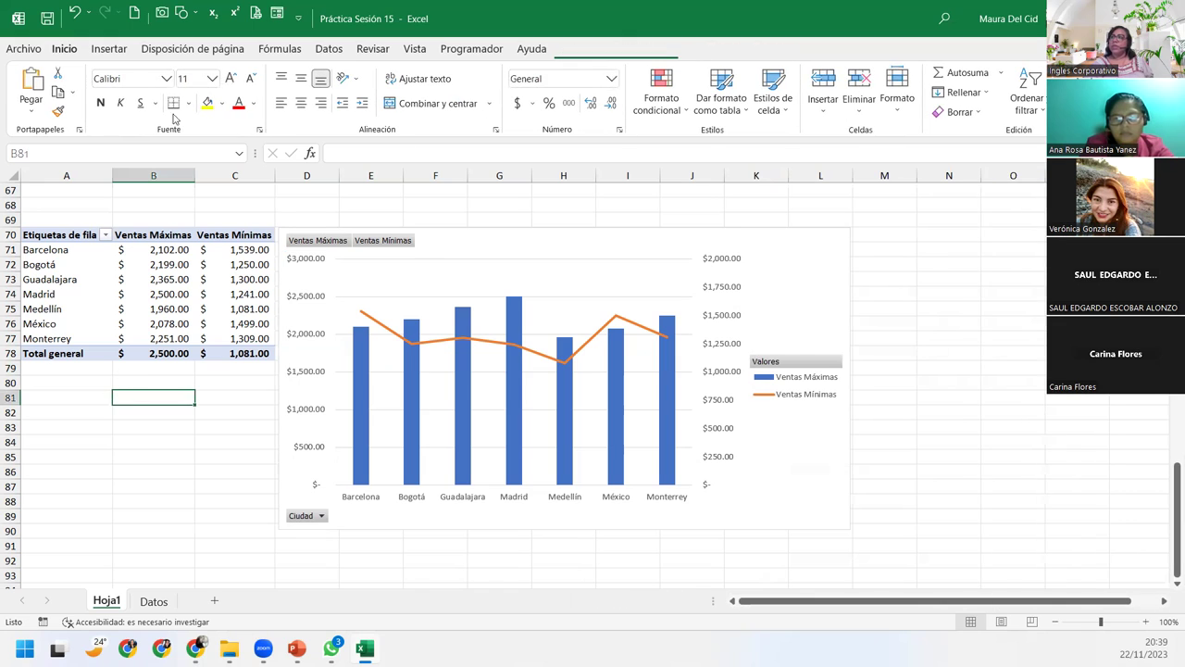
click(52, 380)
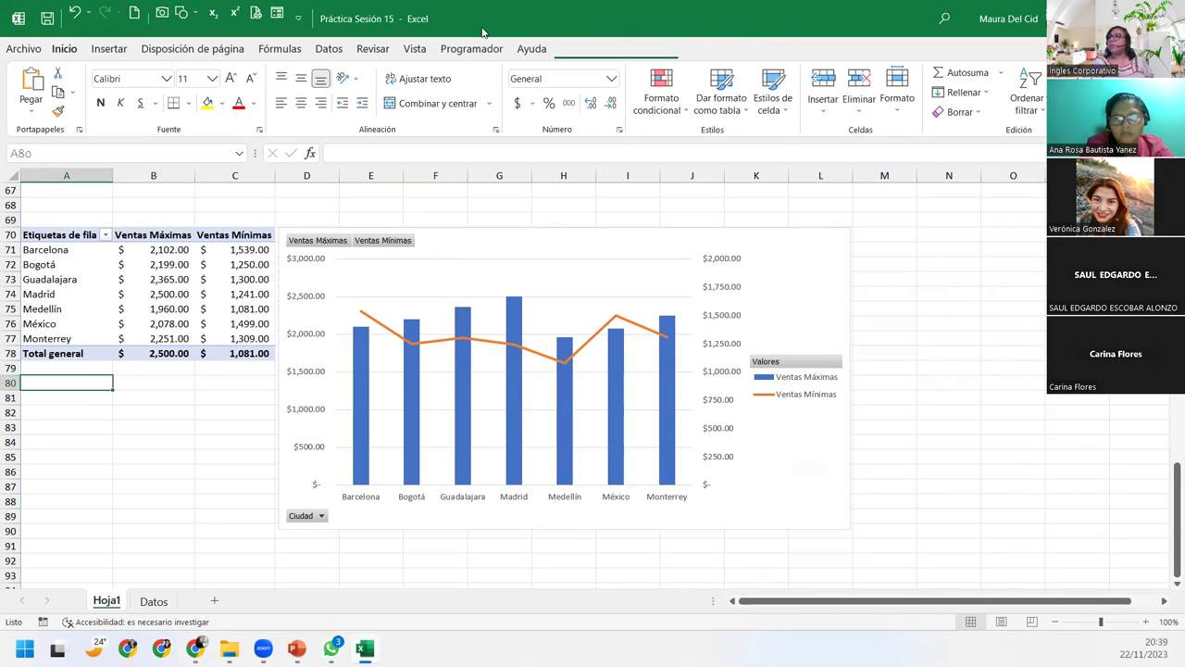
click(190, 292)
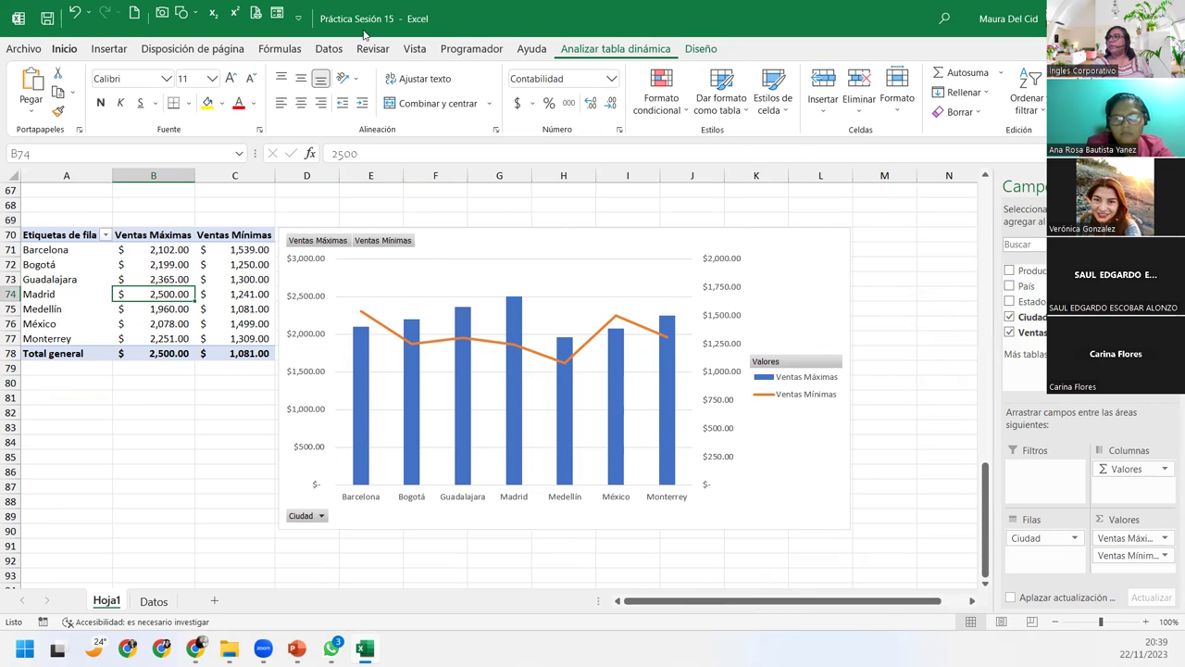
click(591, 49)
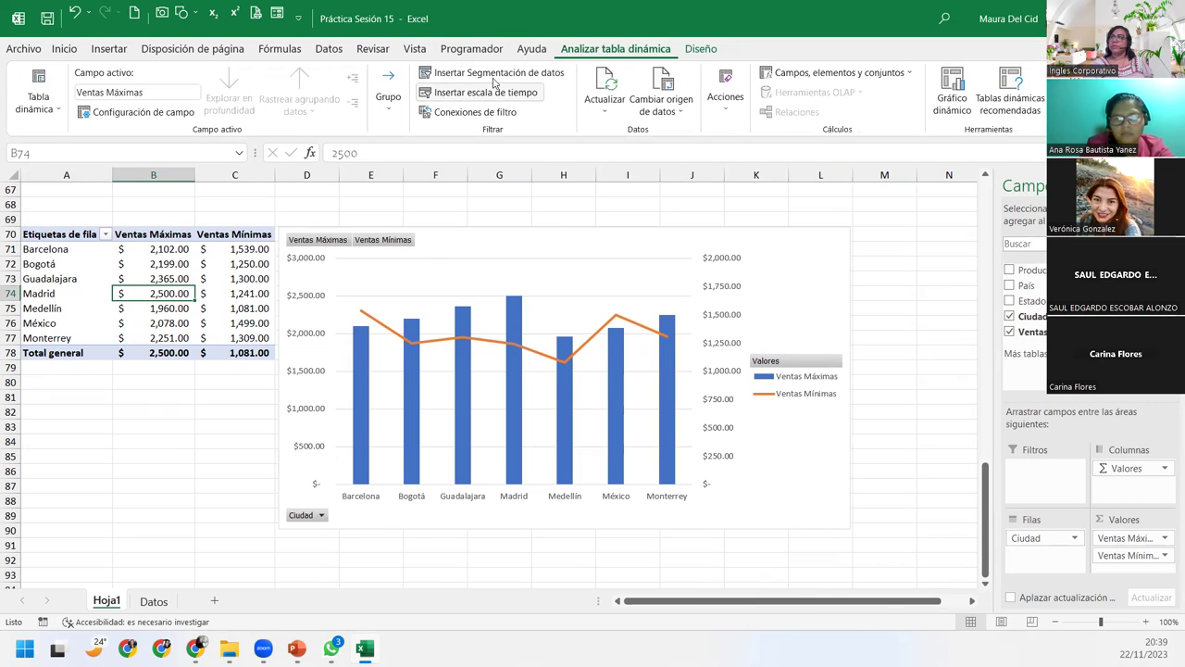
click(493, 78)
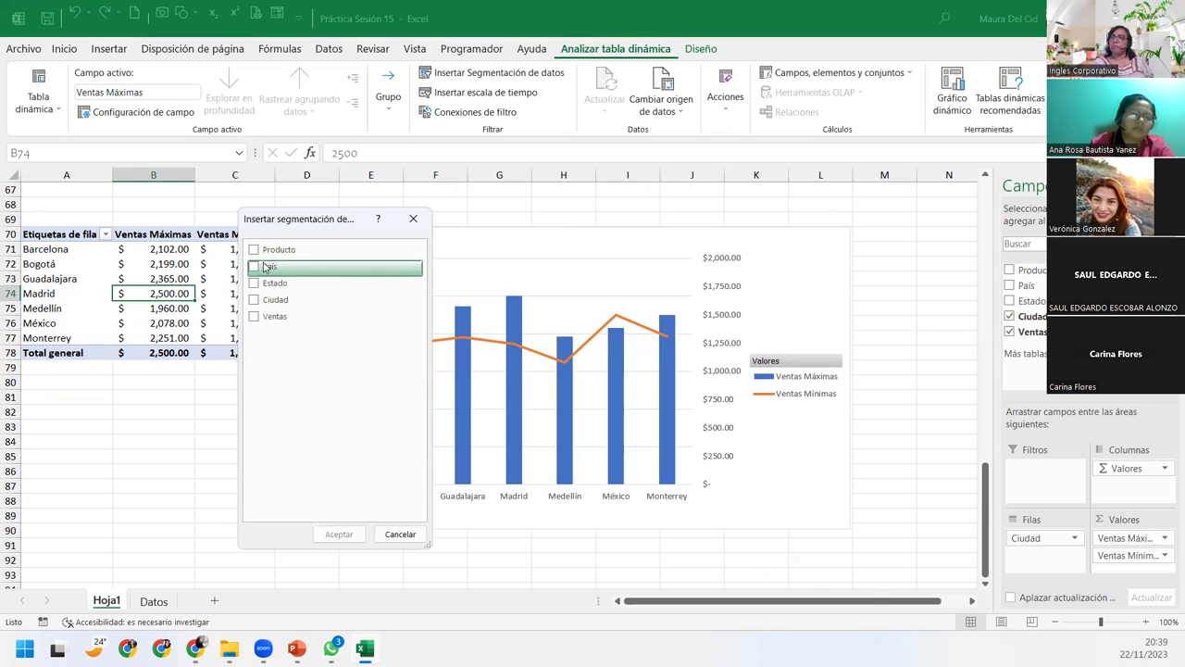
click(260, 252)
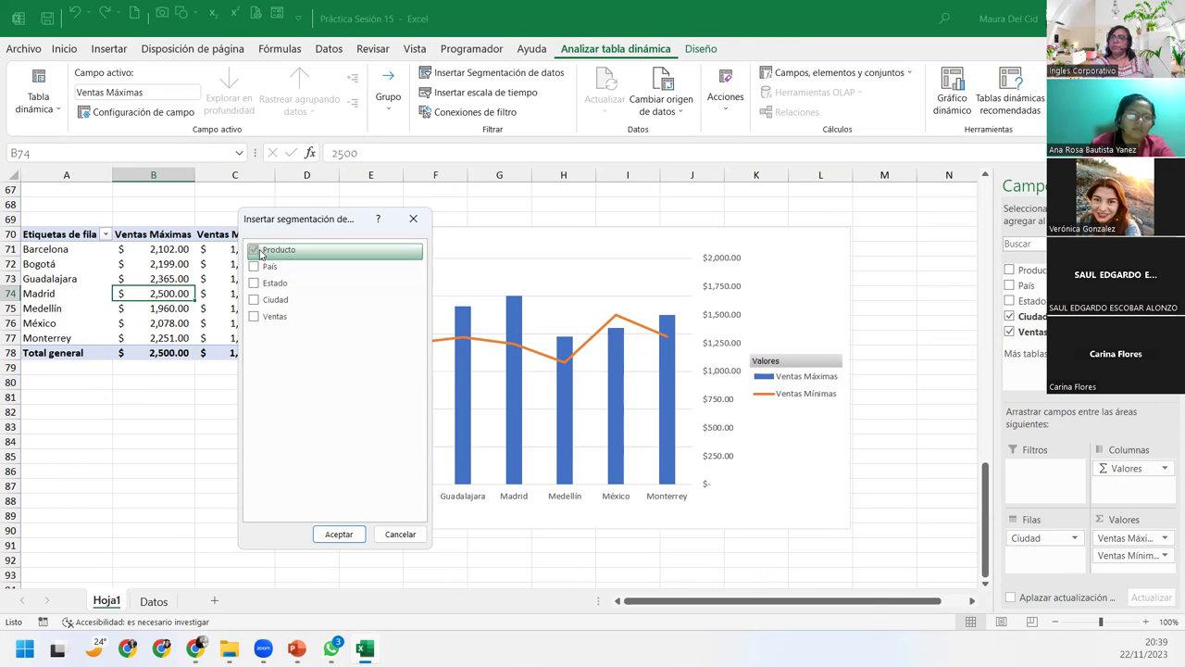
click(339, 534)
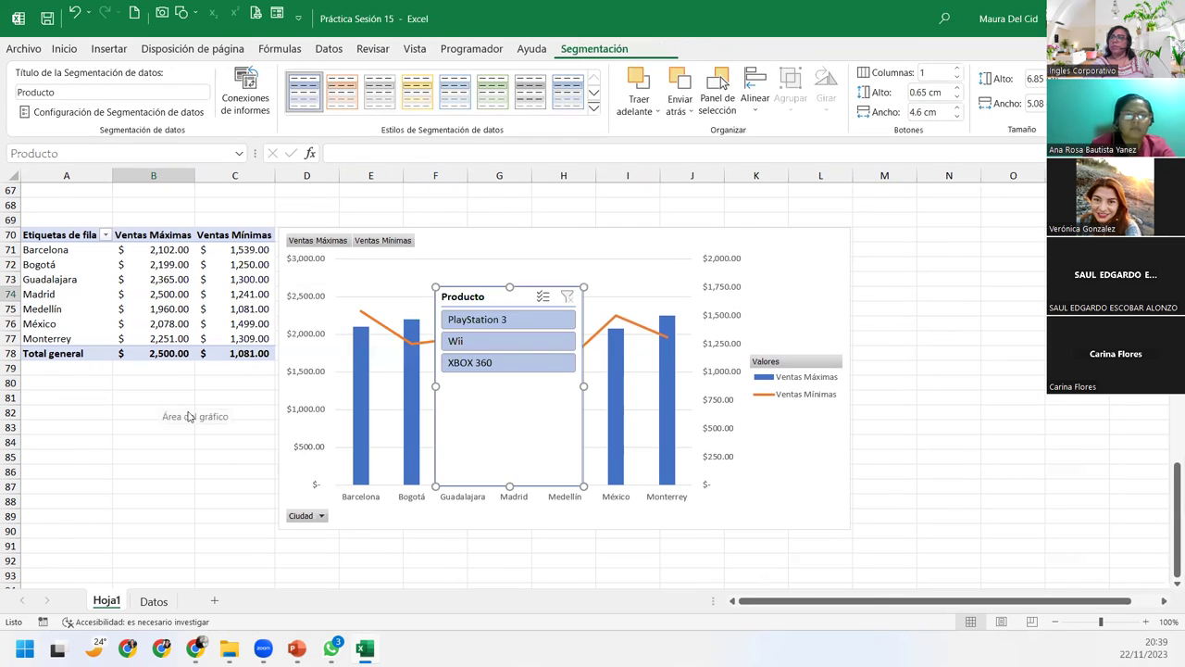
Step: Shrink the Producto slicer and place it beside the pivot table, shifting the chart right
drag(490, 294, 78, 381)
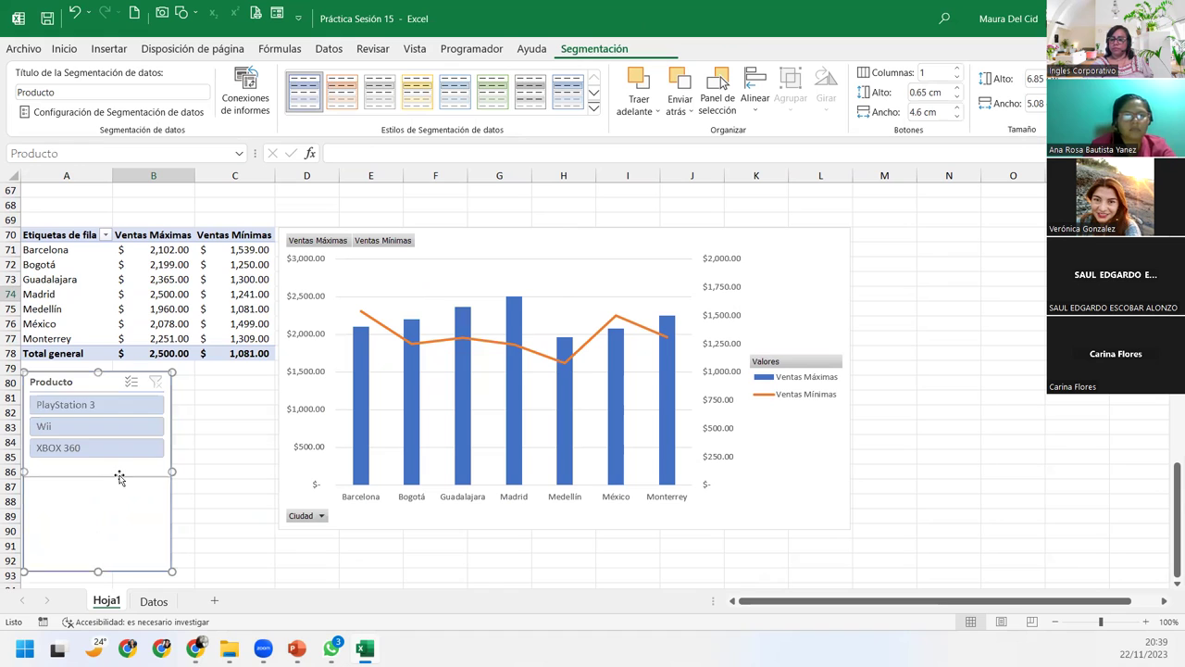
drag(107, 518, 118, 477)
drag(172, 424, 124, 424)
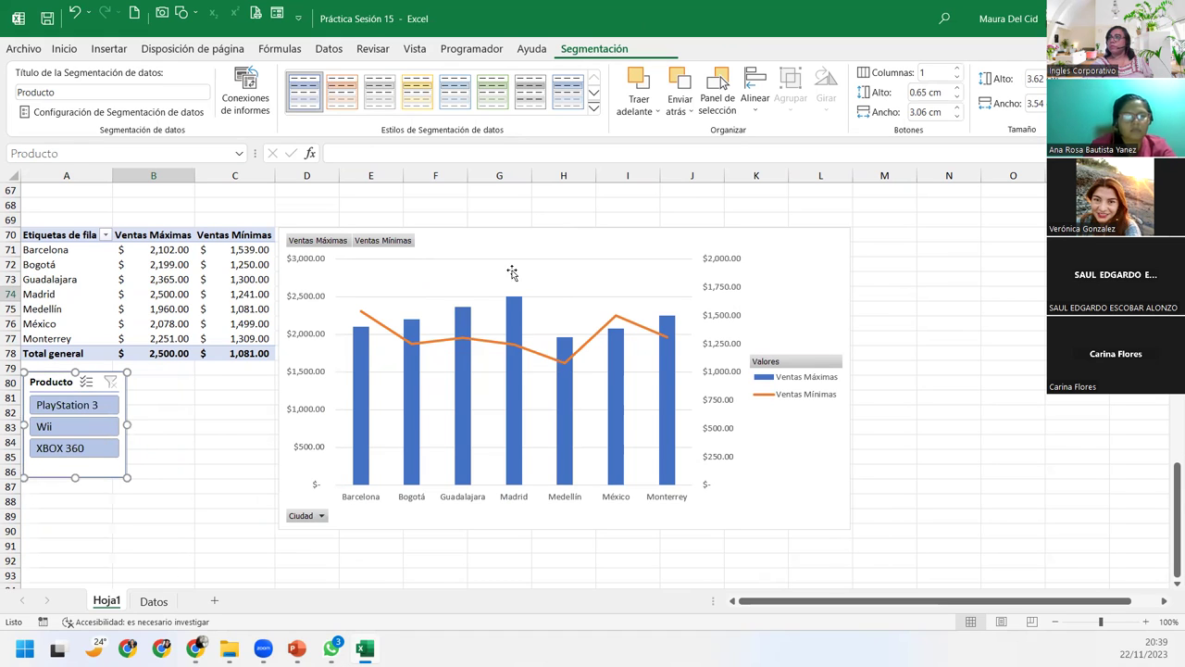
drag(495, 253, 595, 251)
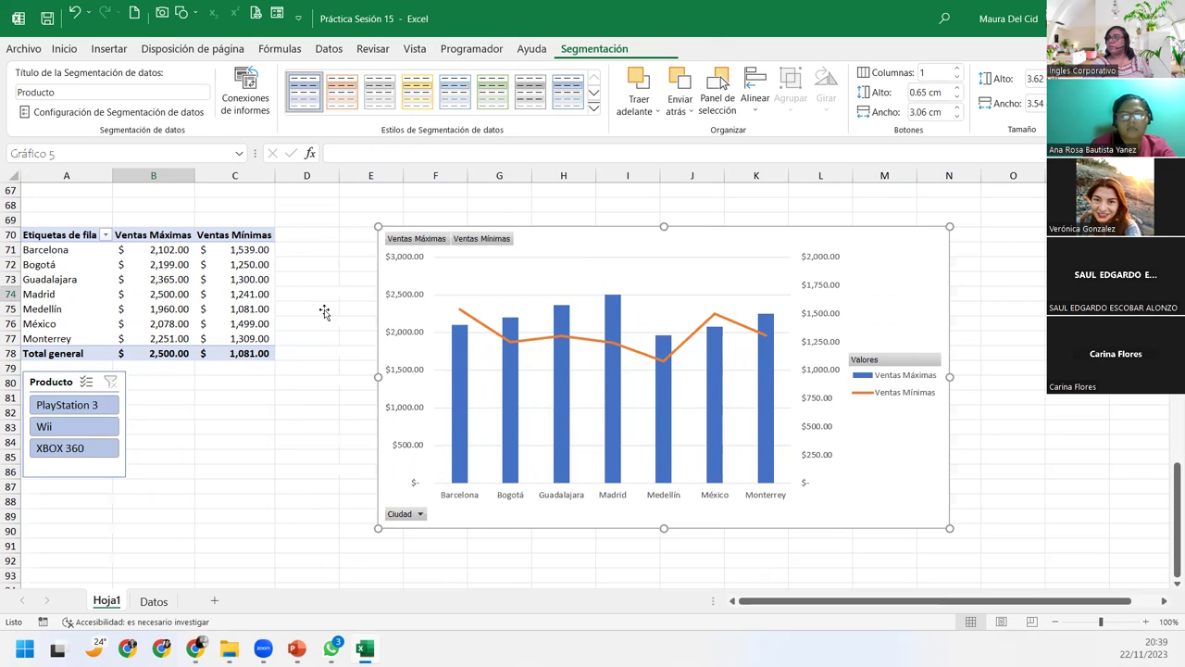
drag(106, 378, 317, 238)
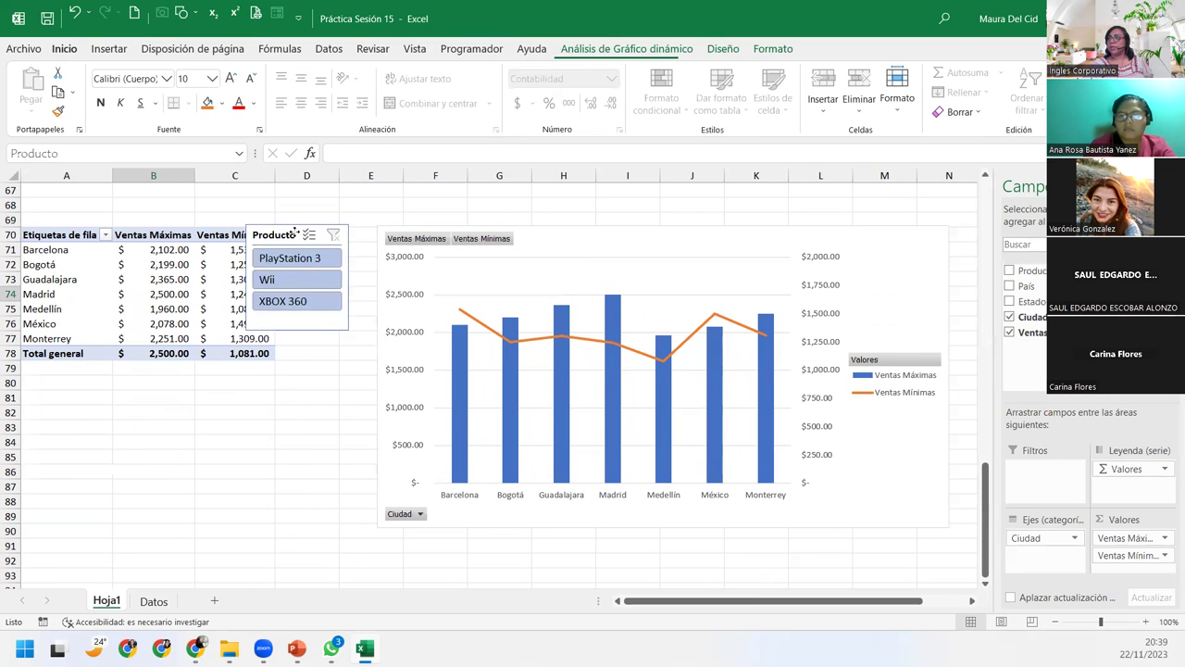
drag(318, 238, 327, 237)
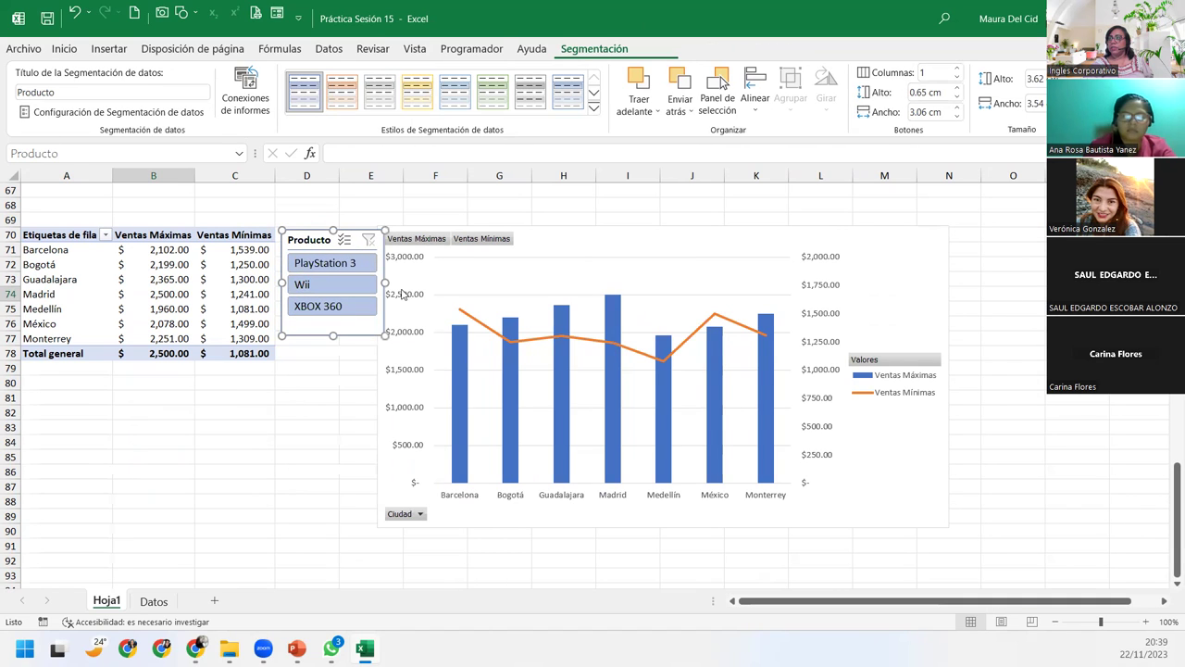
drag(382, 281, 378, 282)
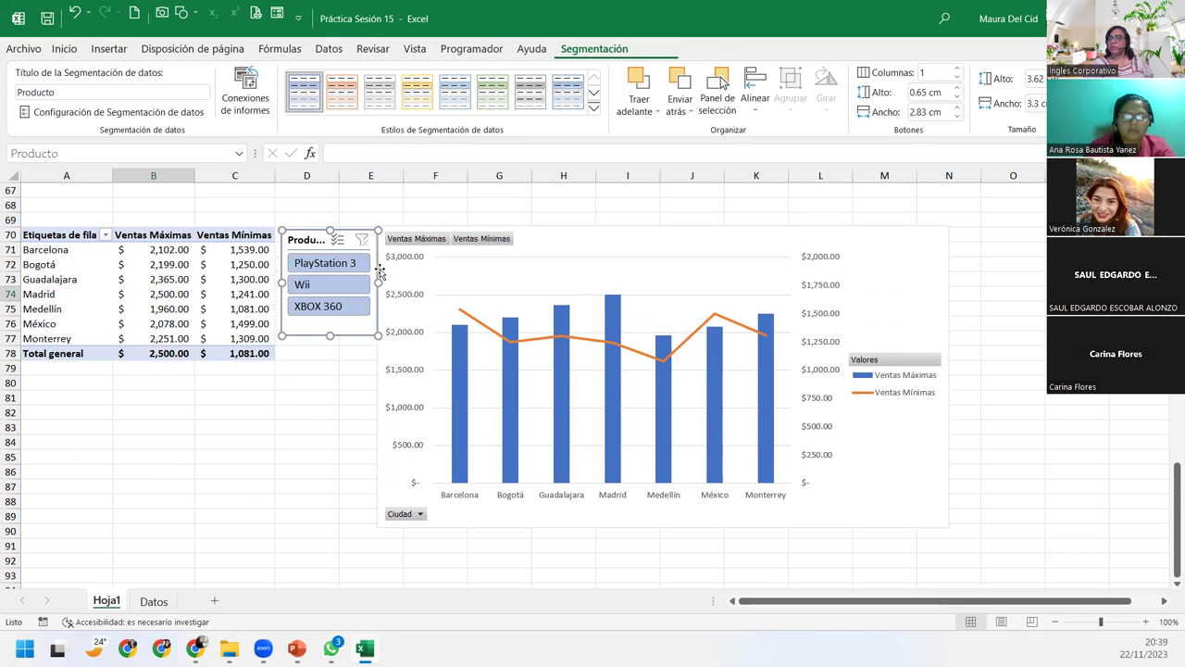
Step: Filter the slicer to PlayStation 3, Wii, then XBOX 360, and back to PlayStation 3
click(334, 268)
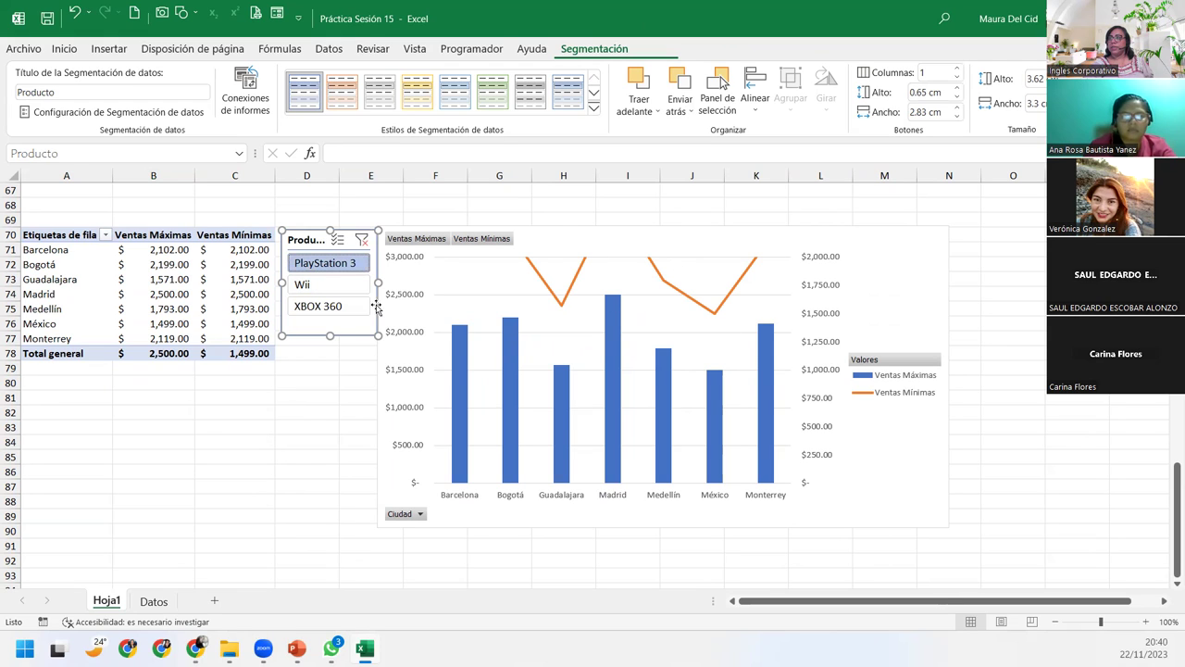
click(327, 284)
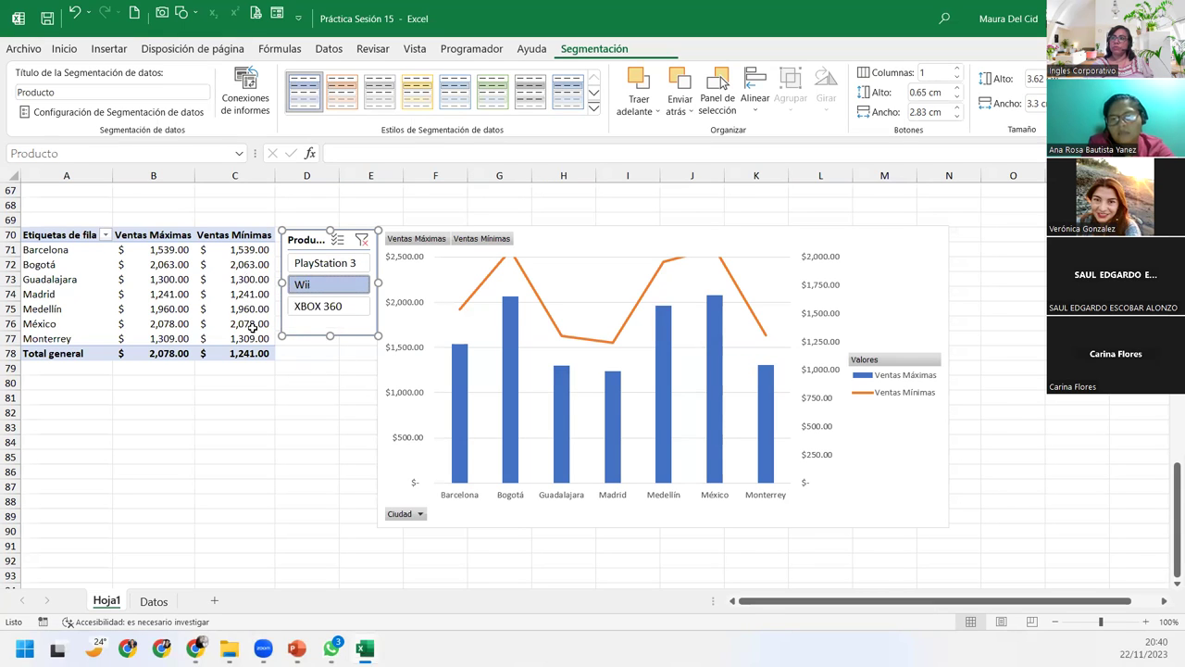
click(350, 307)
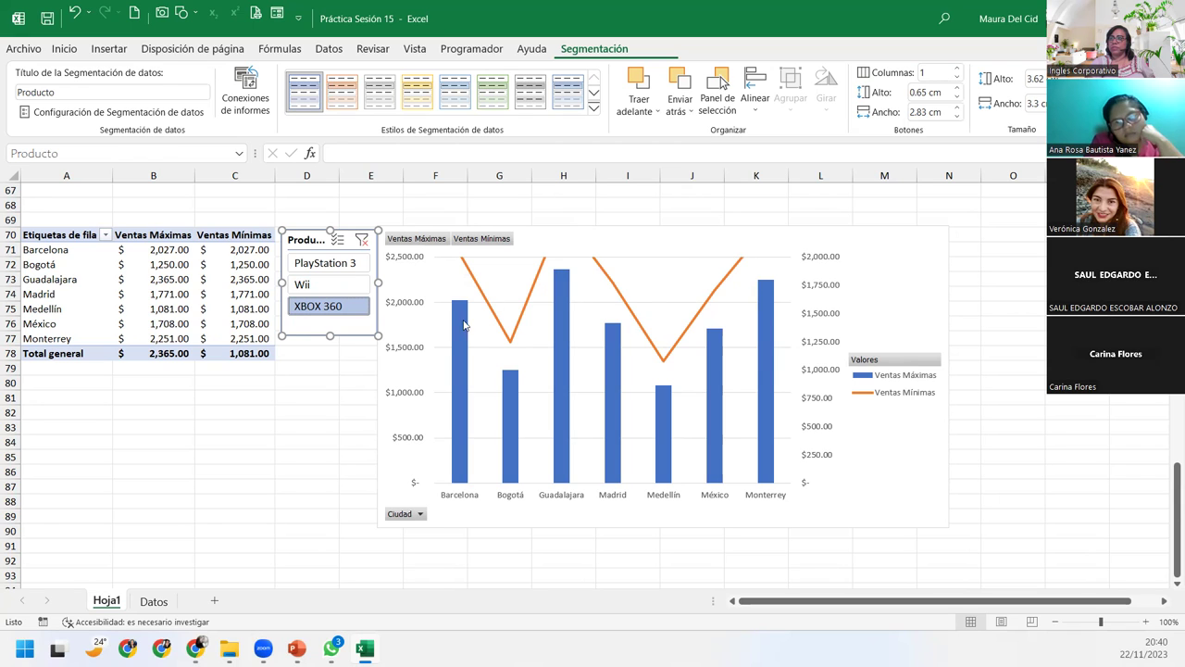
click(351, 289)
click(341, 262)
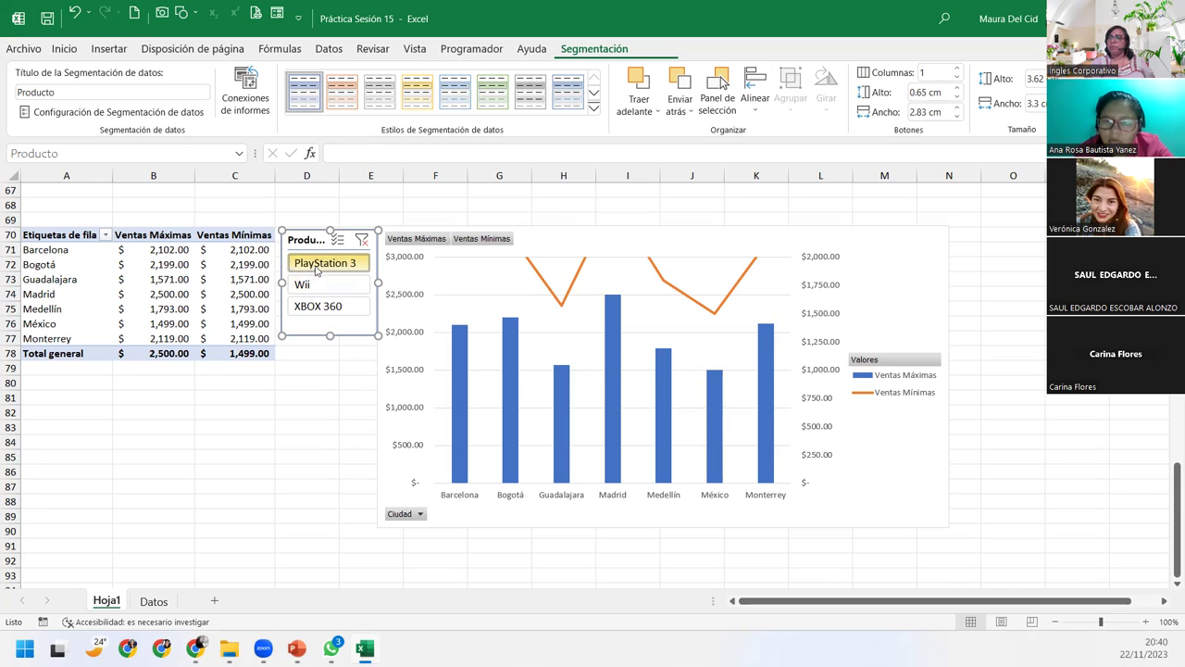
mouse_move(246, 294)
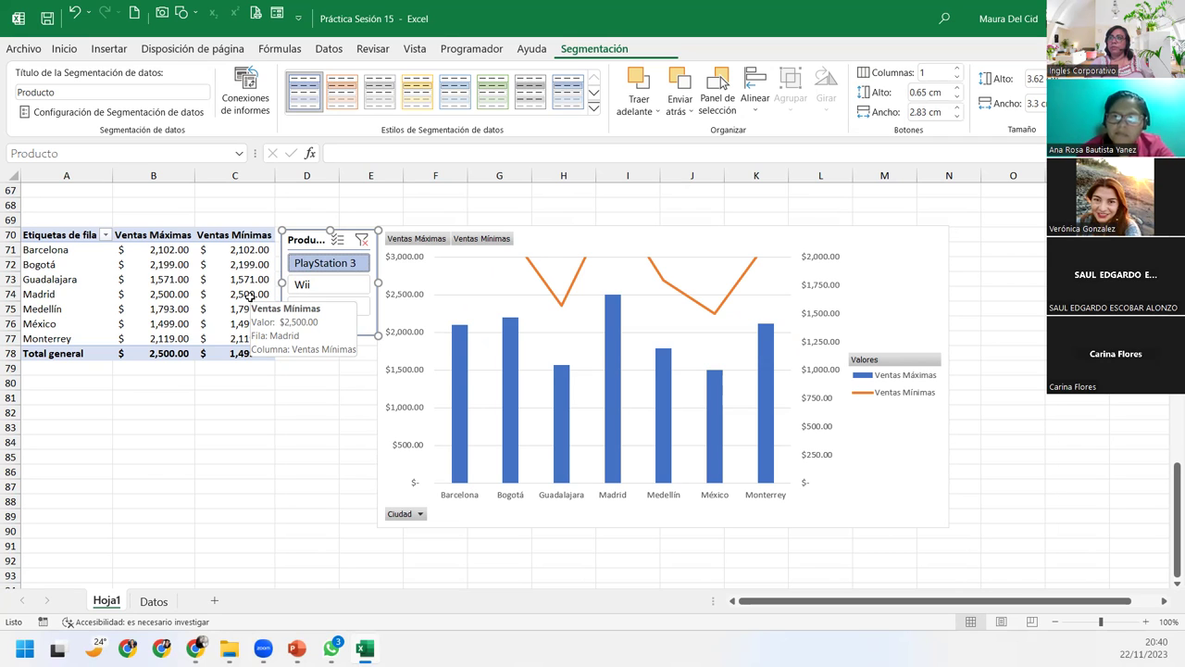
Step: Check Madrid's Ventas Mínimas, recompare Wii and XBOX 360, and end on PlayStation 3
click(250, 295)
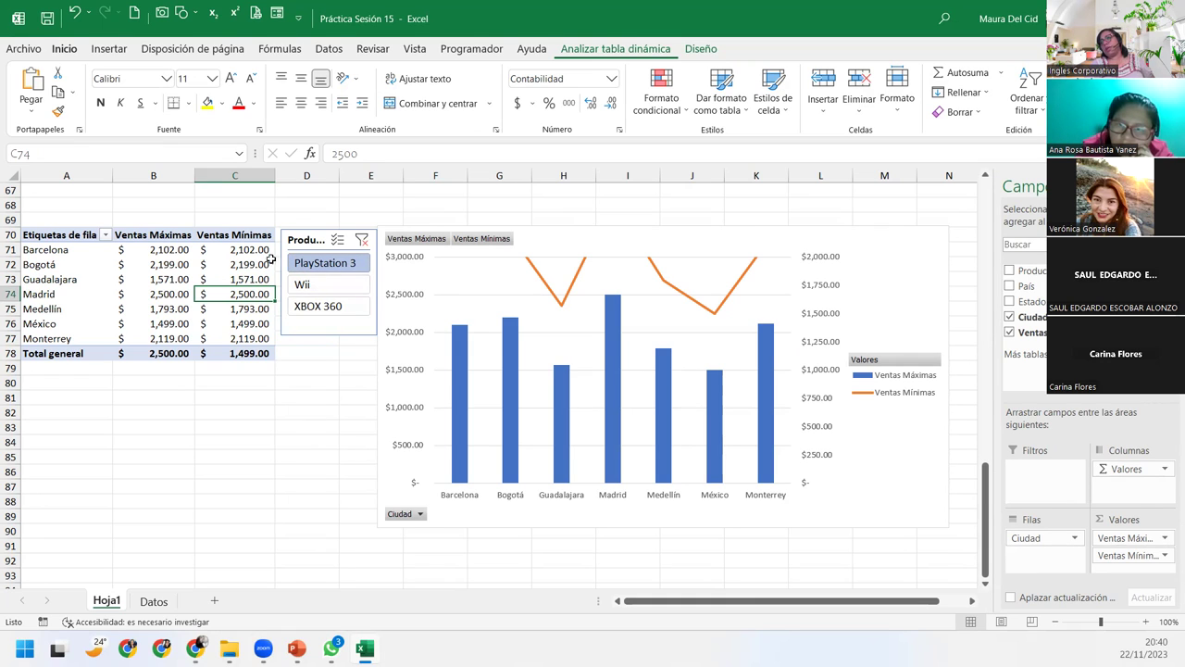
click(307, 285)
click(314, 308)
click(310, 284)
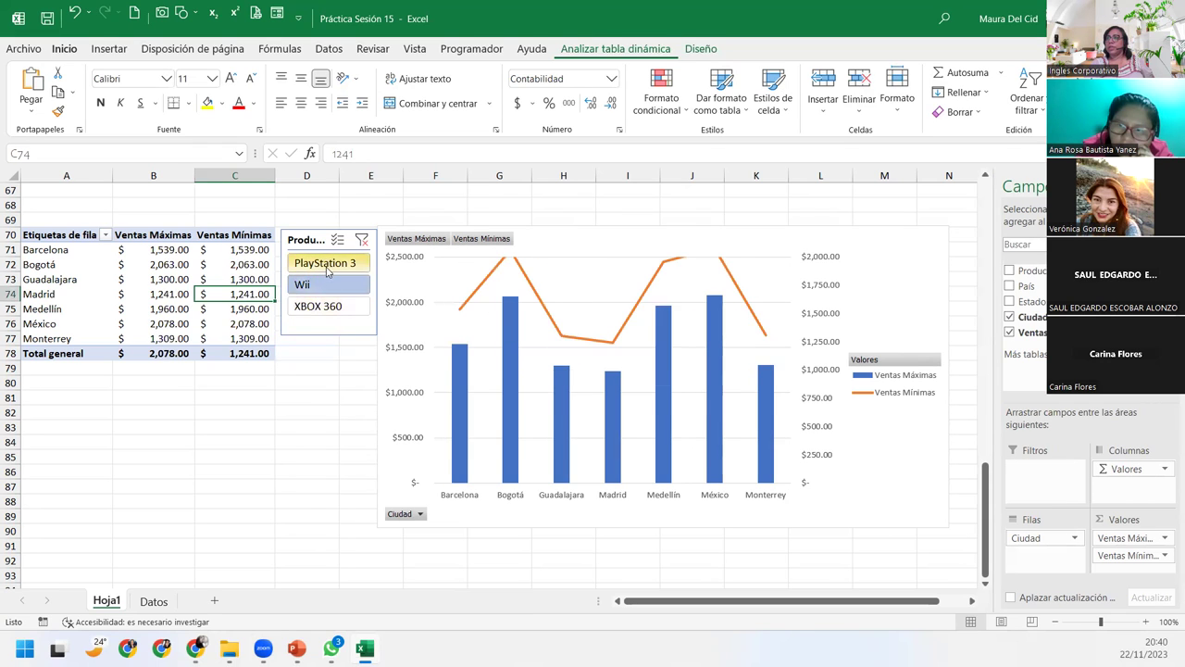
click(328, 268)
click(321, 287)
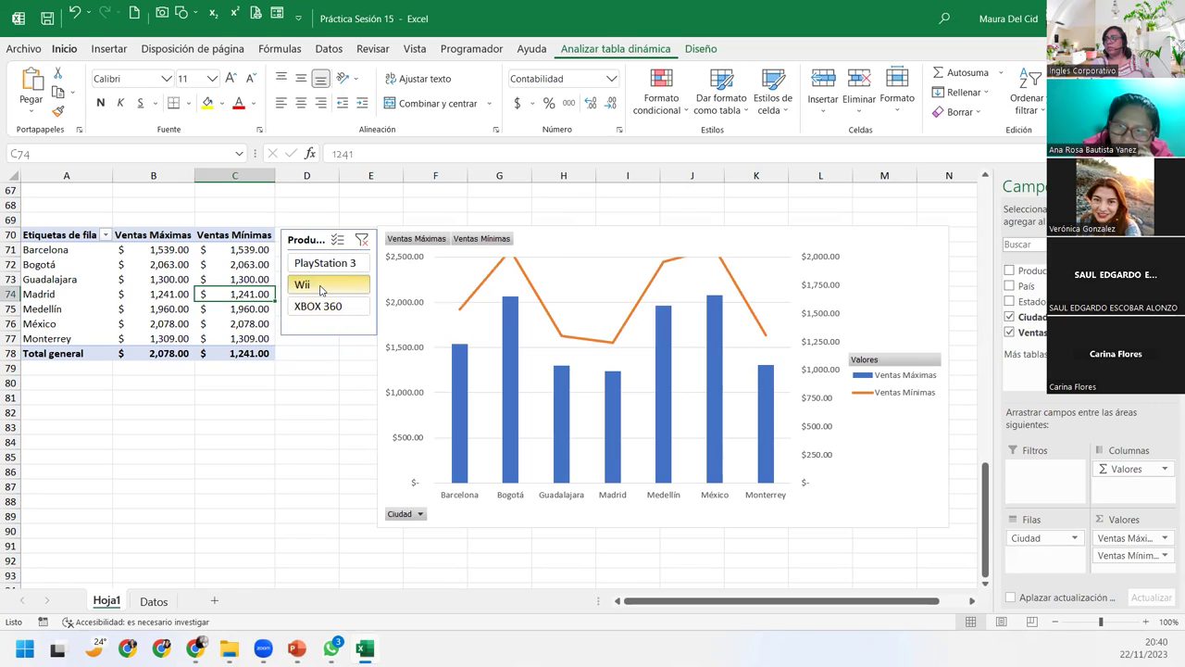
click(342, 263)
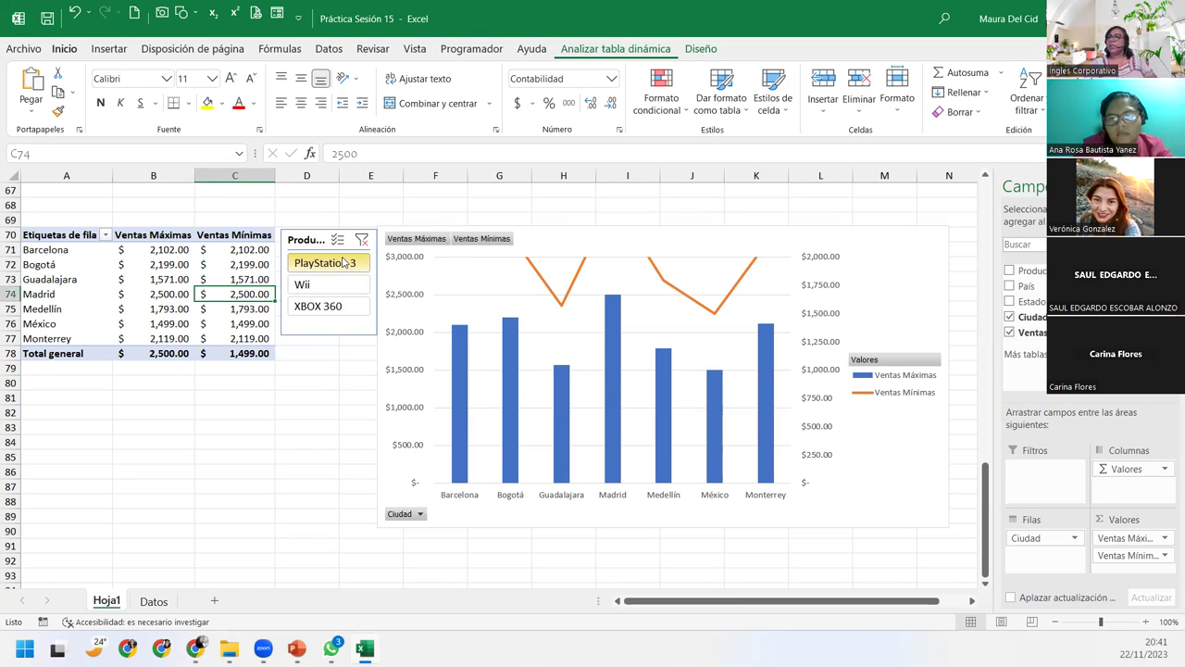
click(831, 291)
Step: Reset the secondary axis maximum to $3,000 so the Ventas Mínimas line fits
double_click(830, 290)
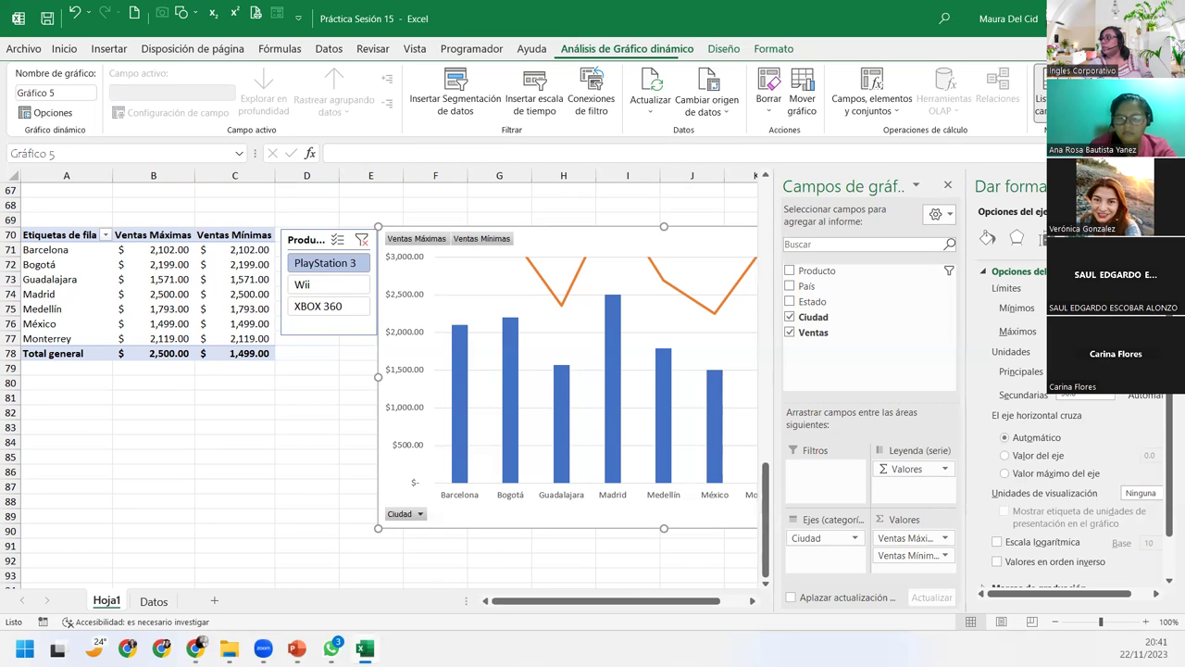
key(Return)
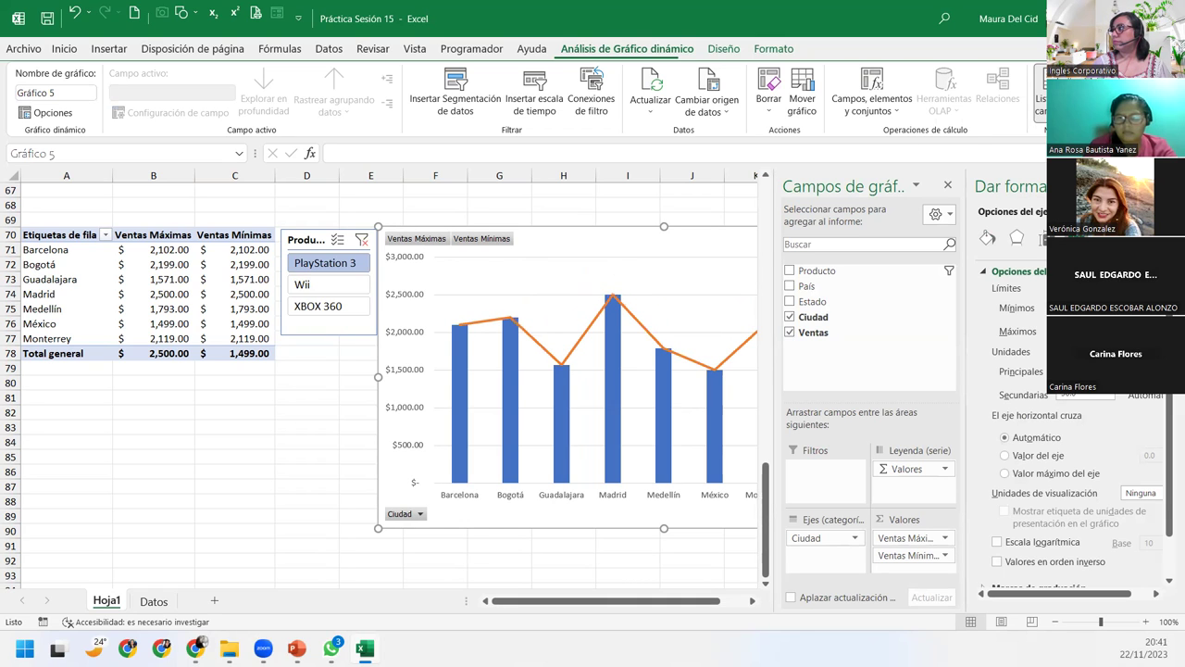
click(1172, 186)
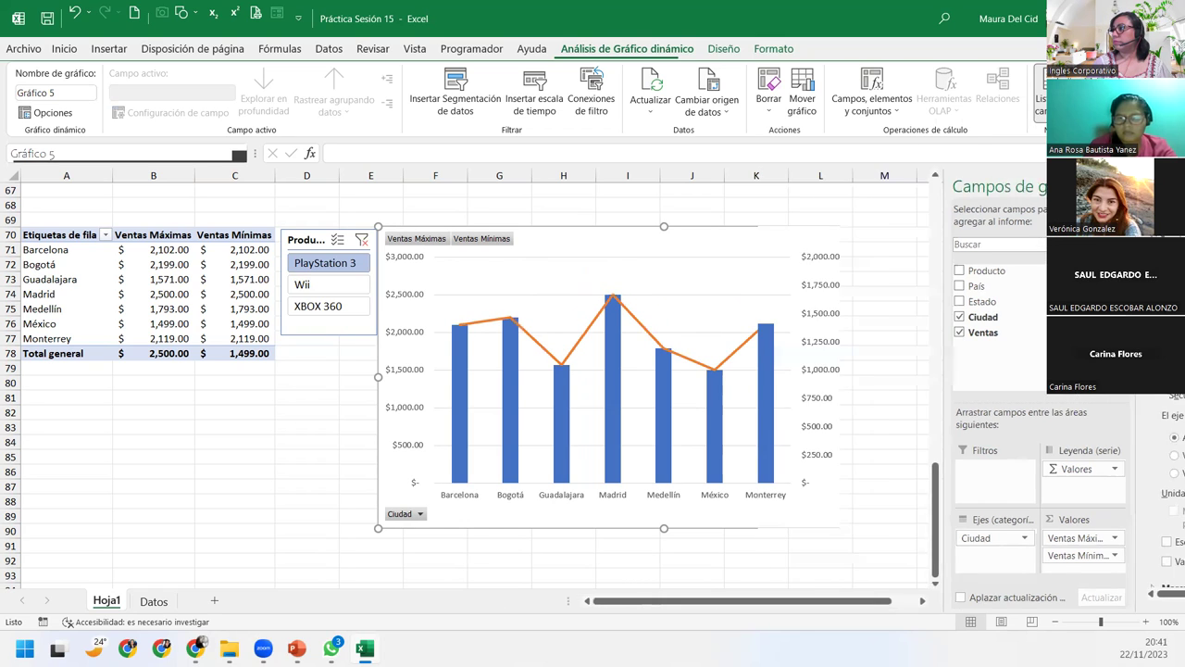
Step: Switch the Producto slicer between Wii and XBOX 360, then select both together
click(302, 284)
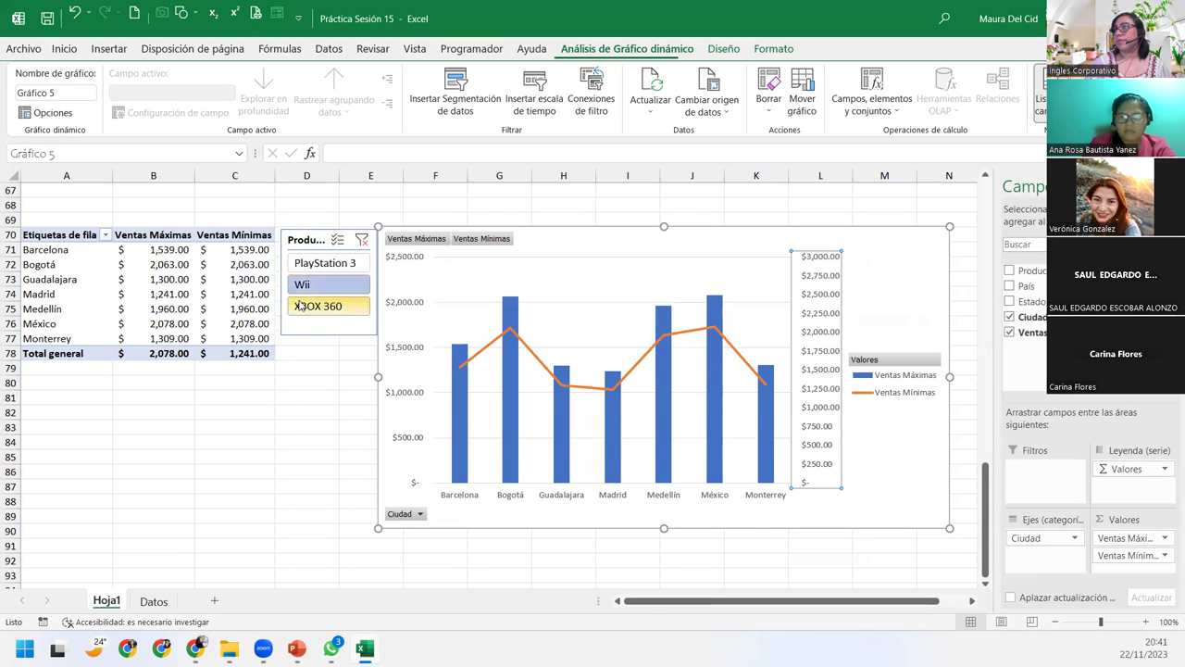
click(300, 305)
click(313, 263)
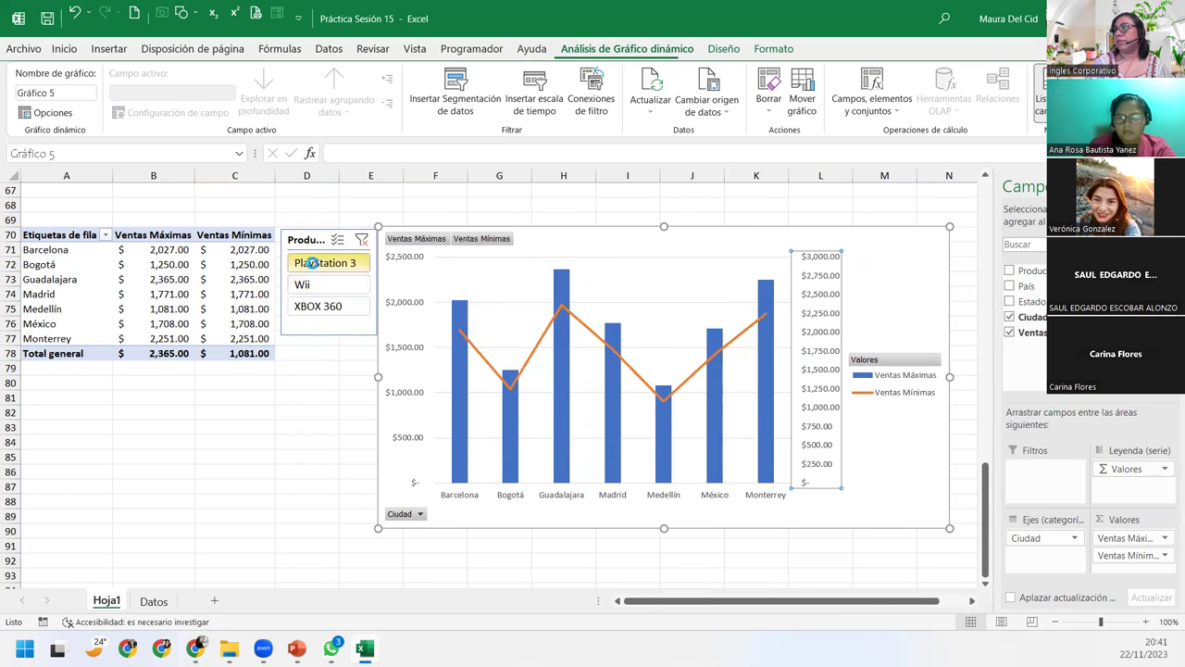
drag(313, 285, 315, 310)
Step: Cycle the Producto slicer through XBOX 360, Wii and PlayStation 3, settling on Wii
click(314, 313)
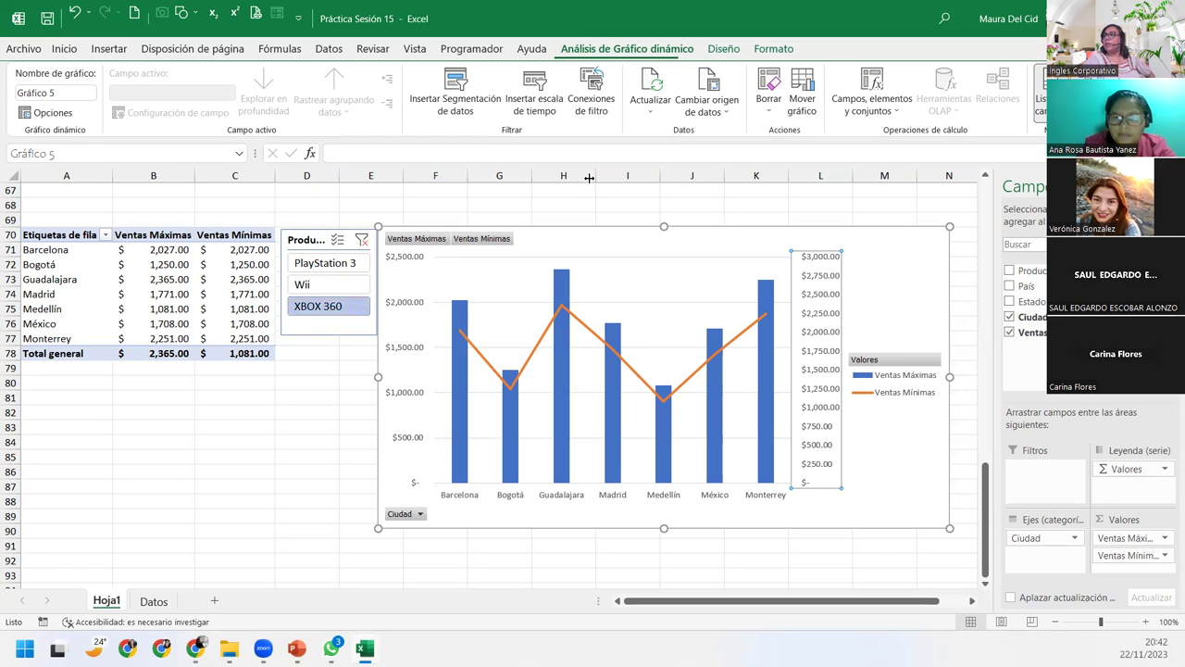
click(233, 381)
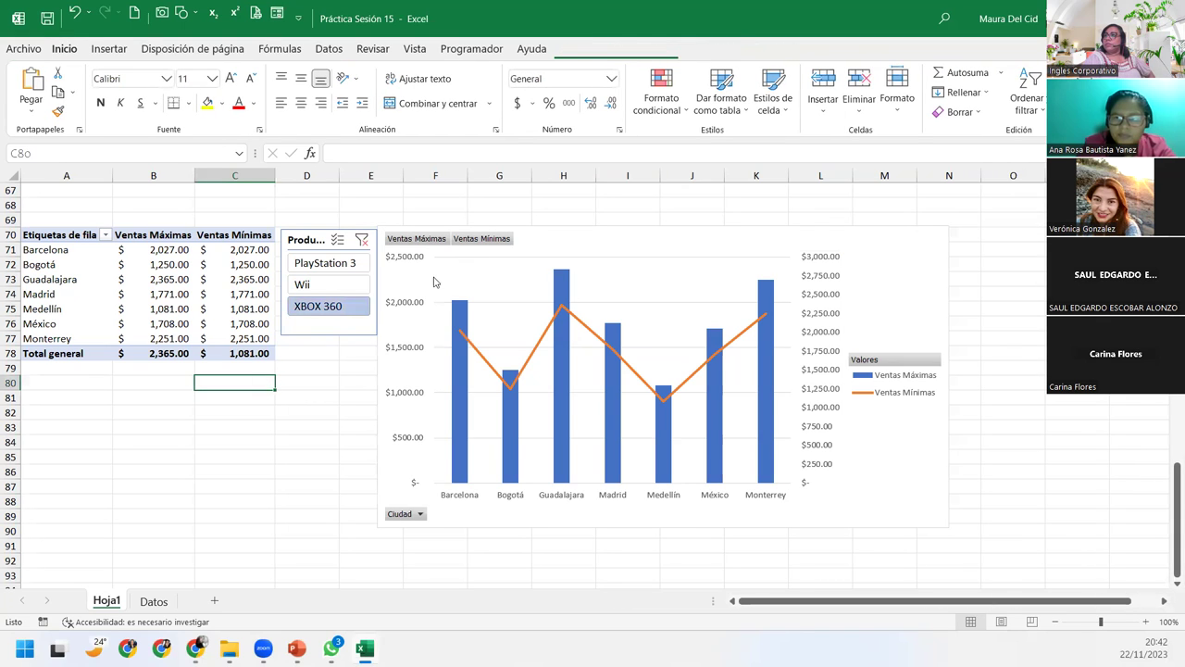
click(304, 285)
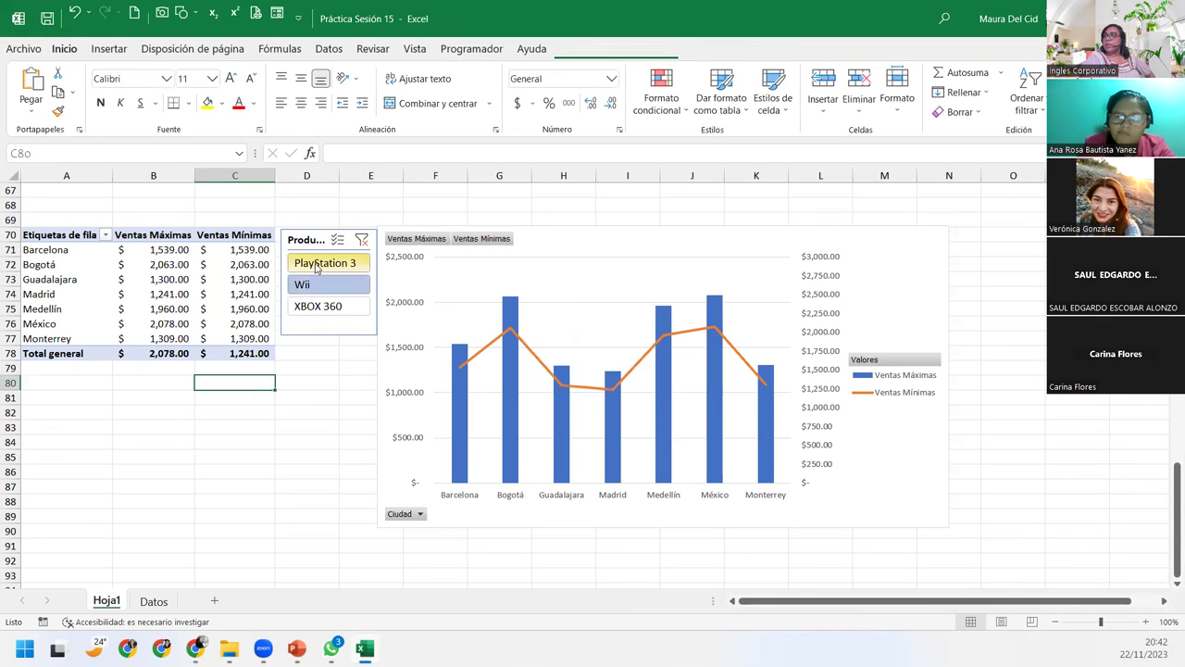
click(317, 266)
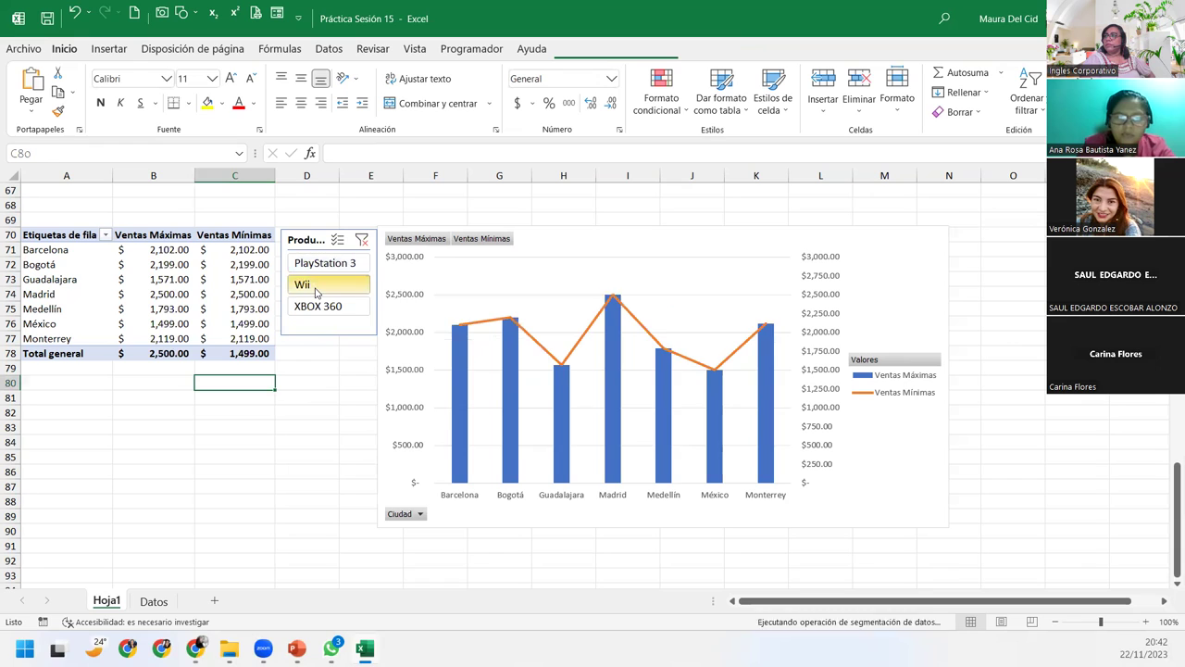
click(316, 291)
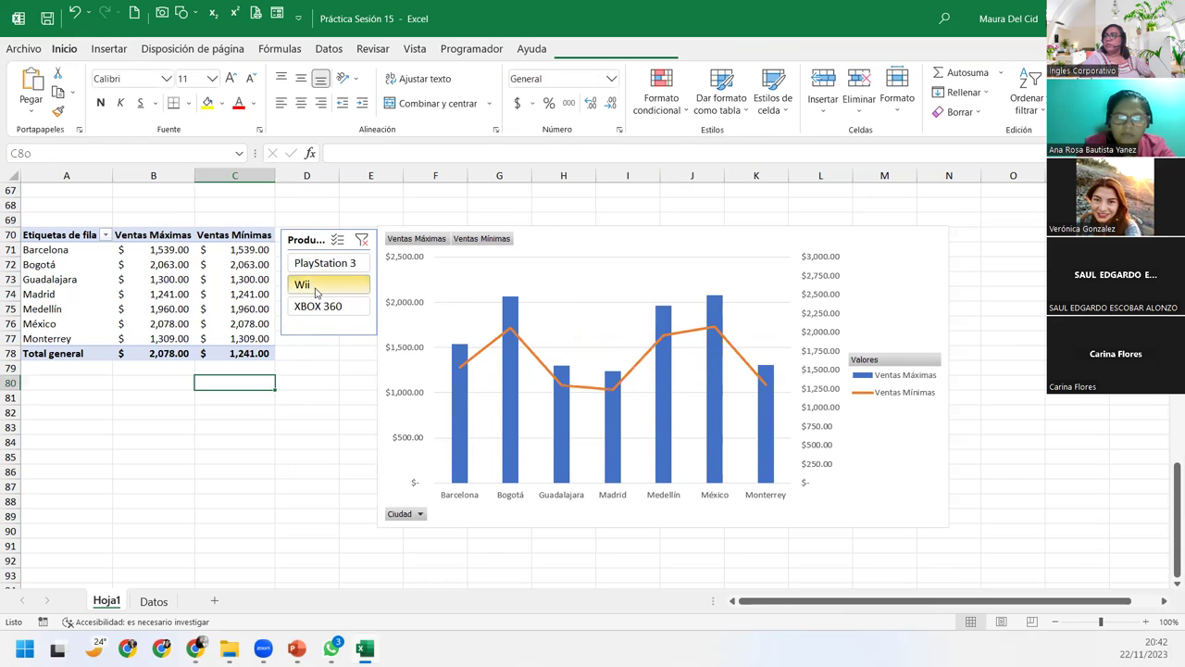
Step: Enter the author's full name in cell A80 below the pivot table
click(84, 385)
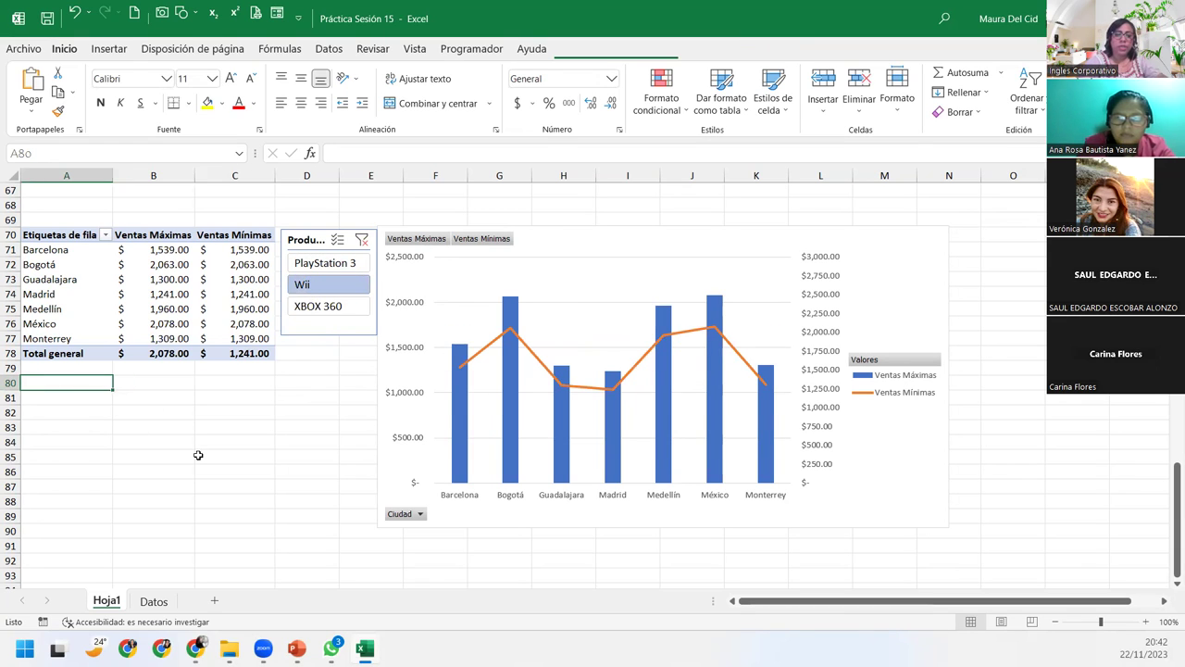
text(Maua)
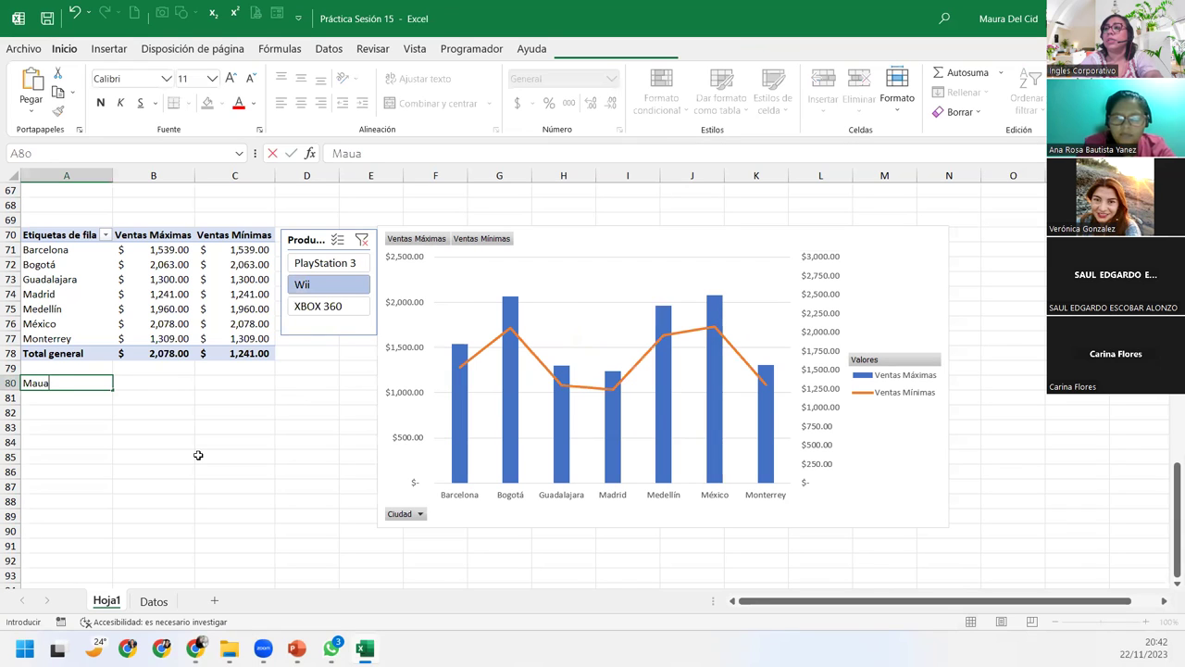
key(BackSpace)
text(ra Del Cid)
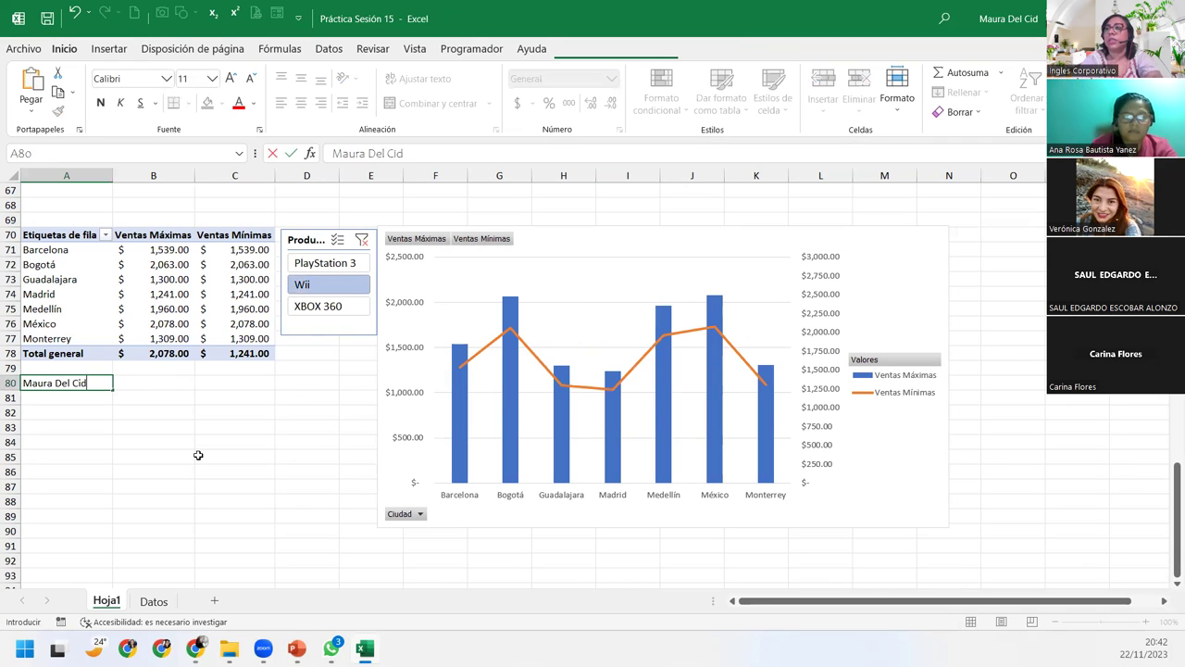
key(Return)
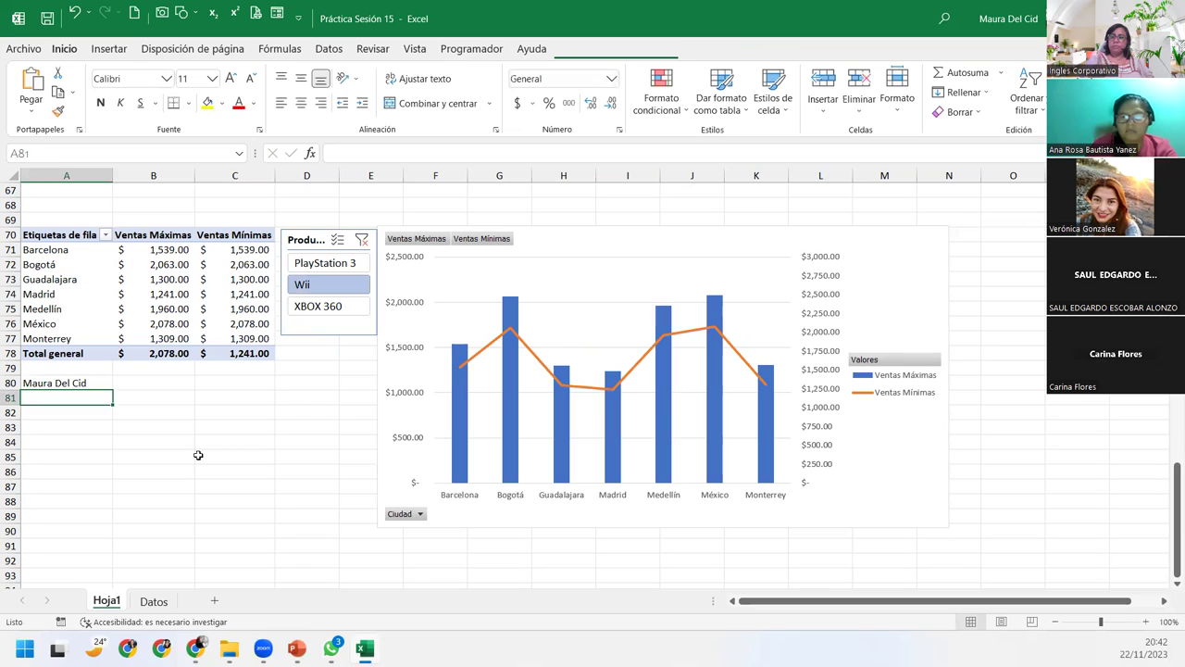
click(90, 278)
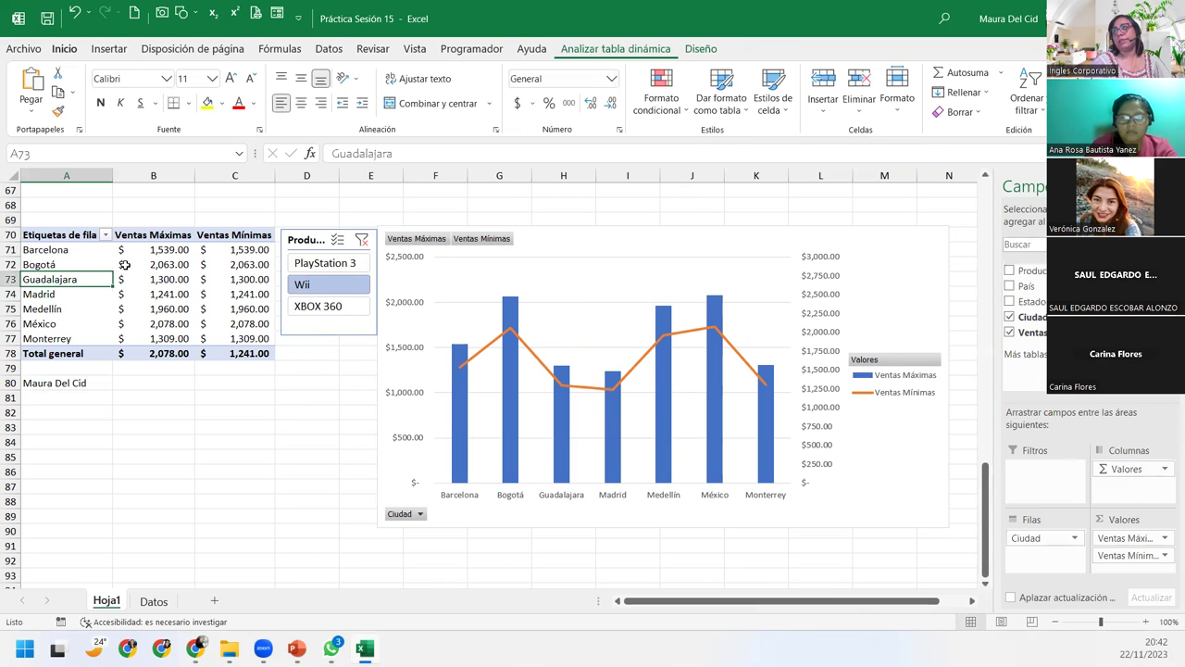
click(307, 249)
click(552, 244)
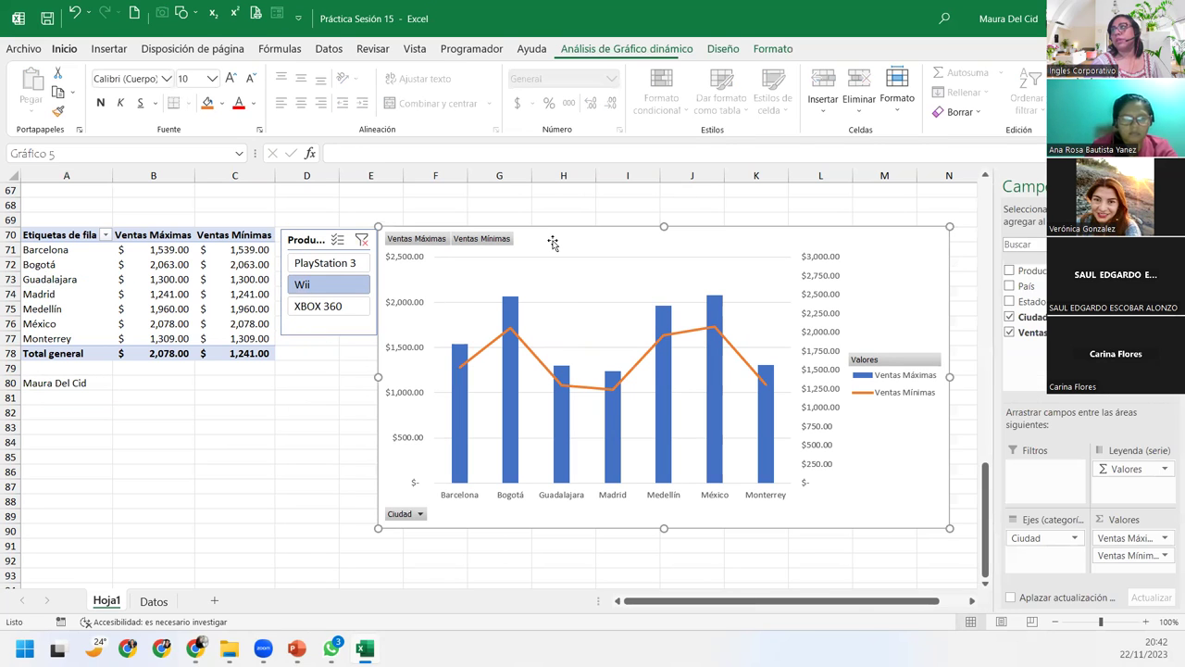
click(70, 384)
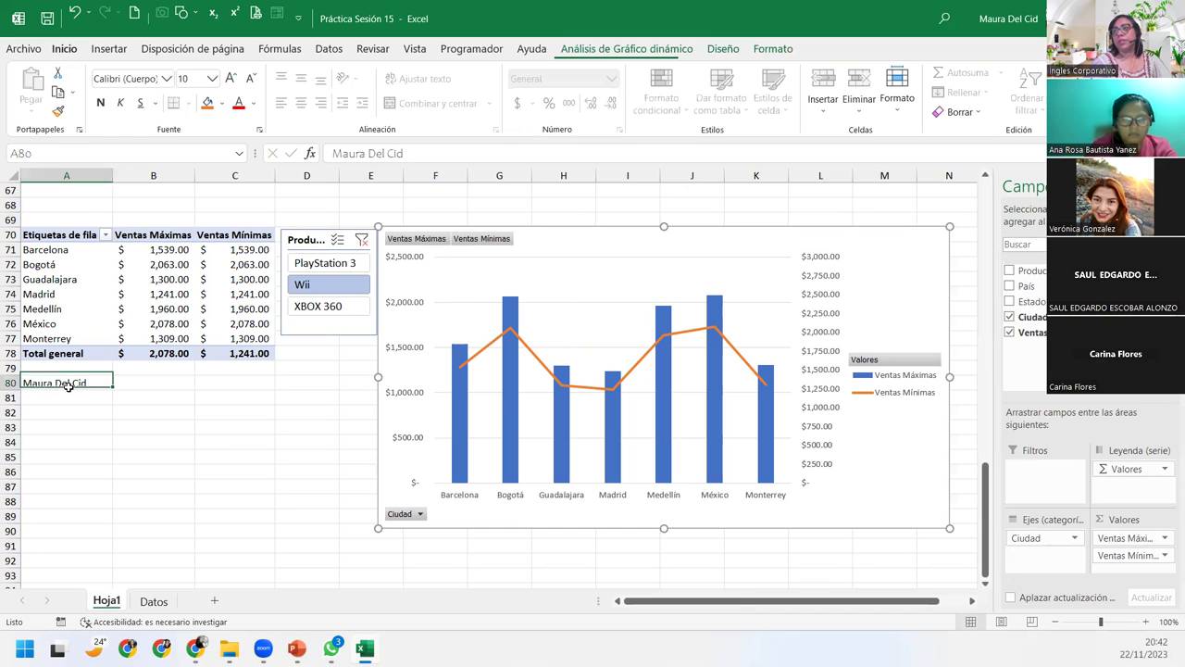
click(66, 484)
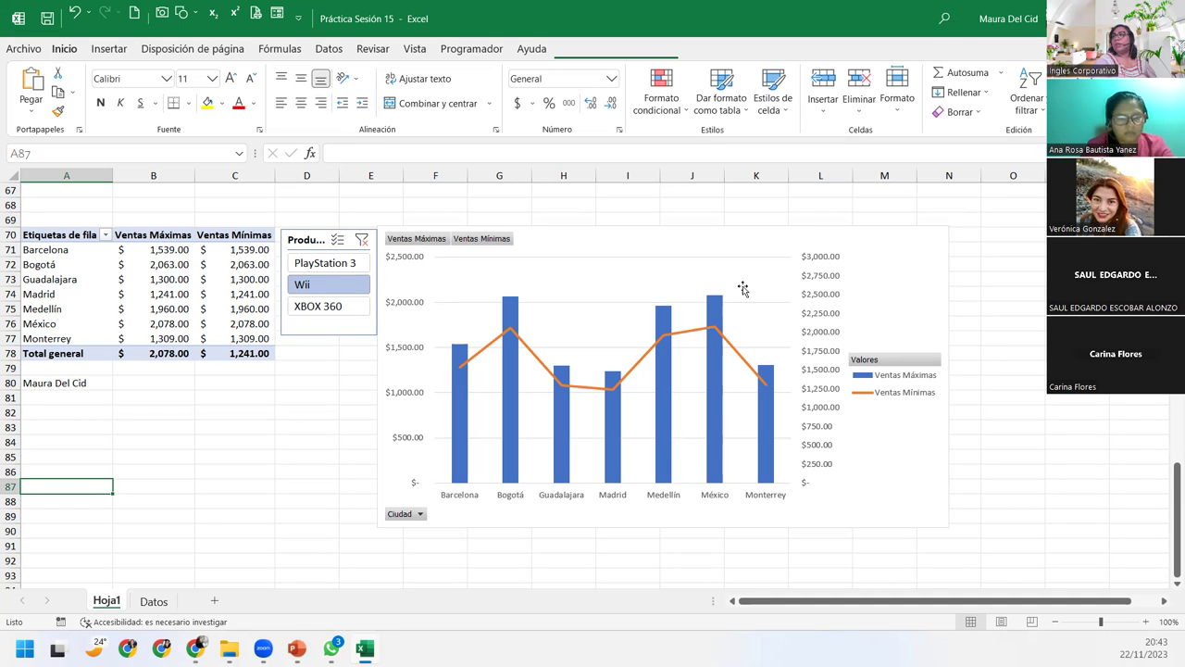
click(823, 261)
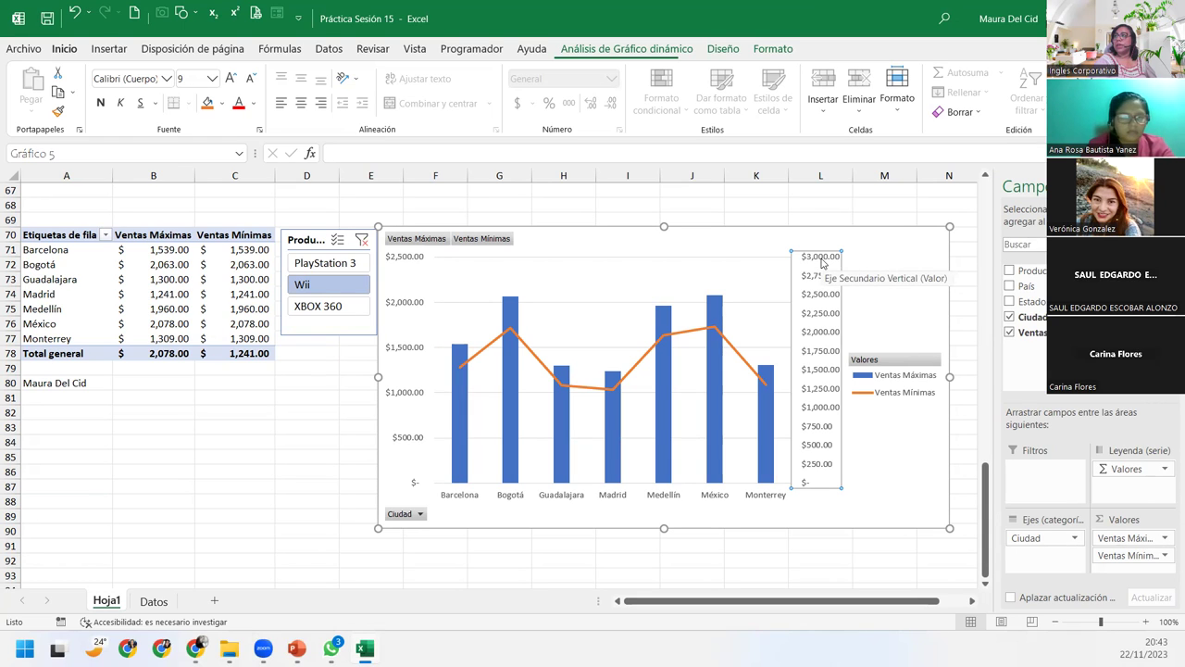
double_click(823, 263)
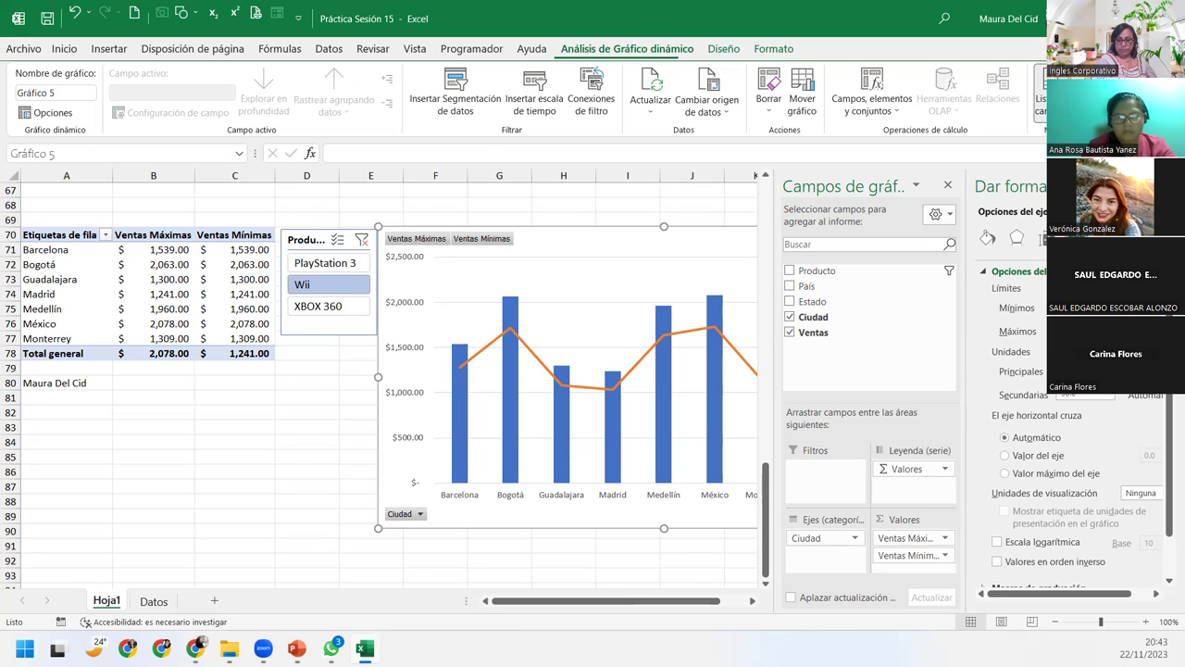
click(154, 433)
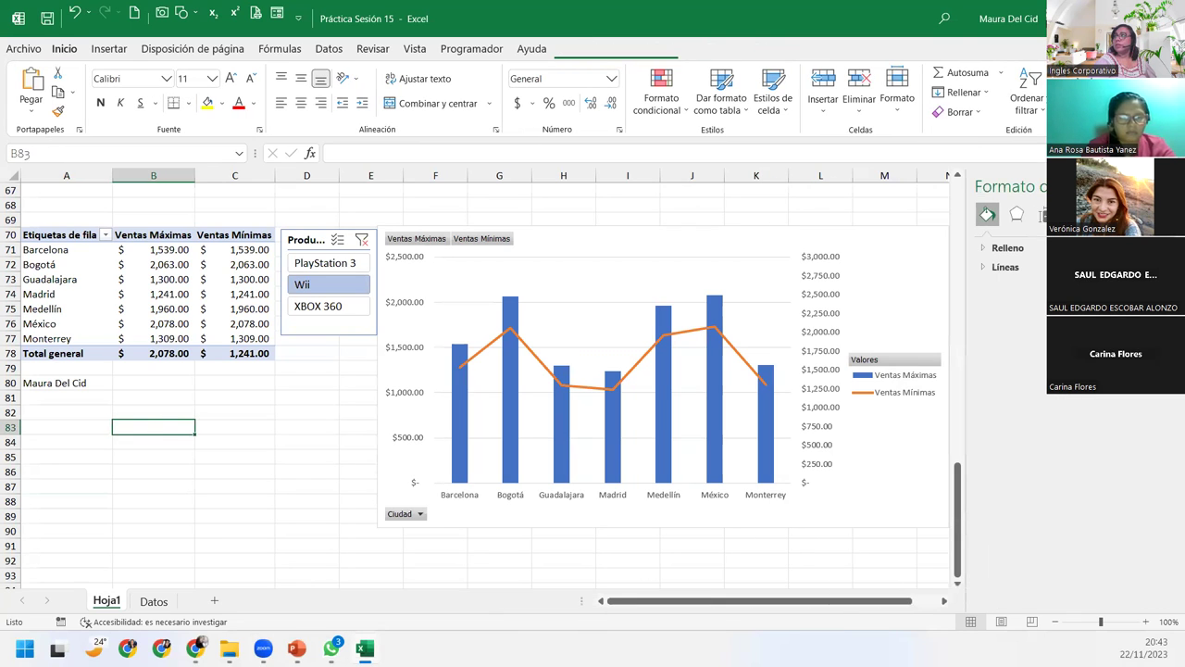
click(50, 411)
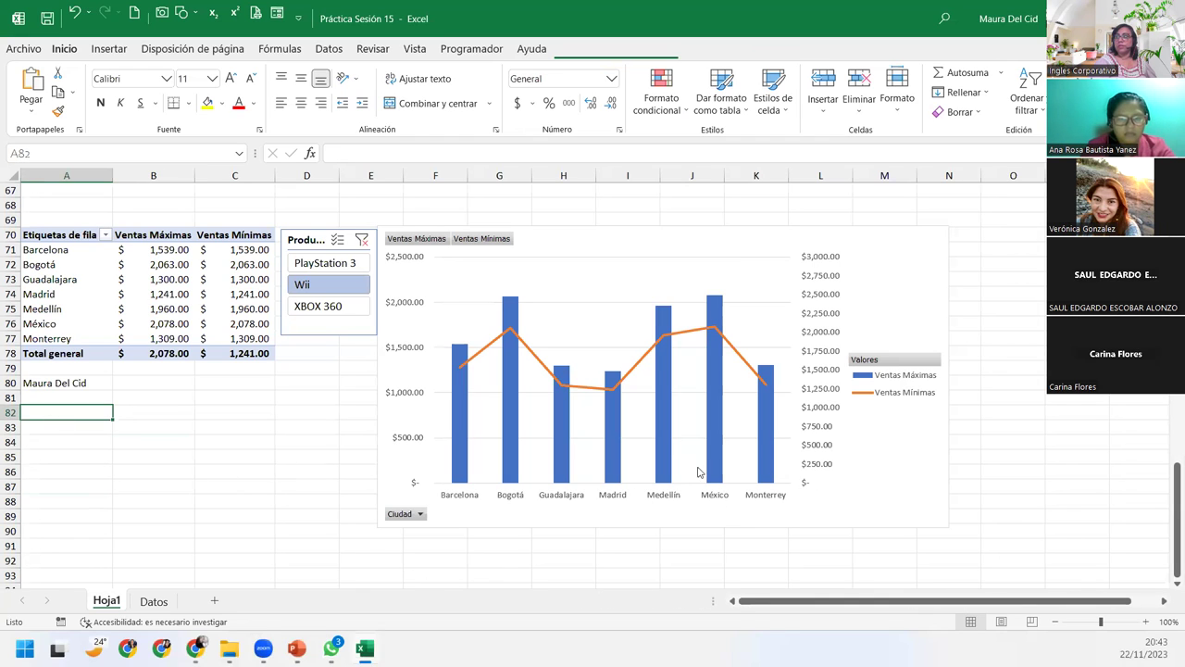
click(65, 220)
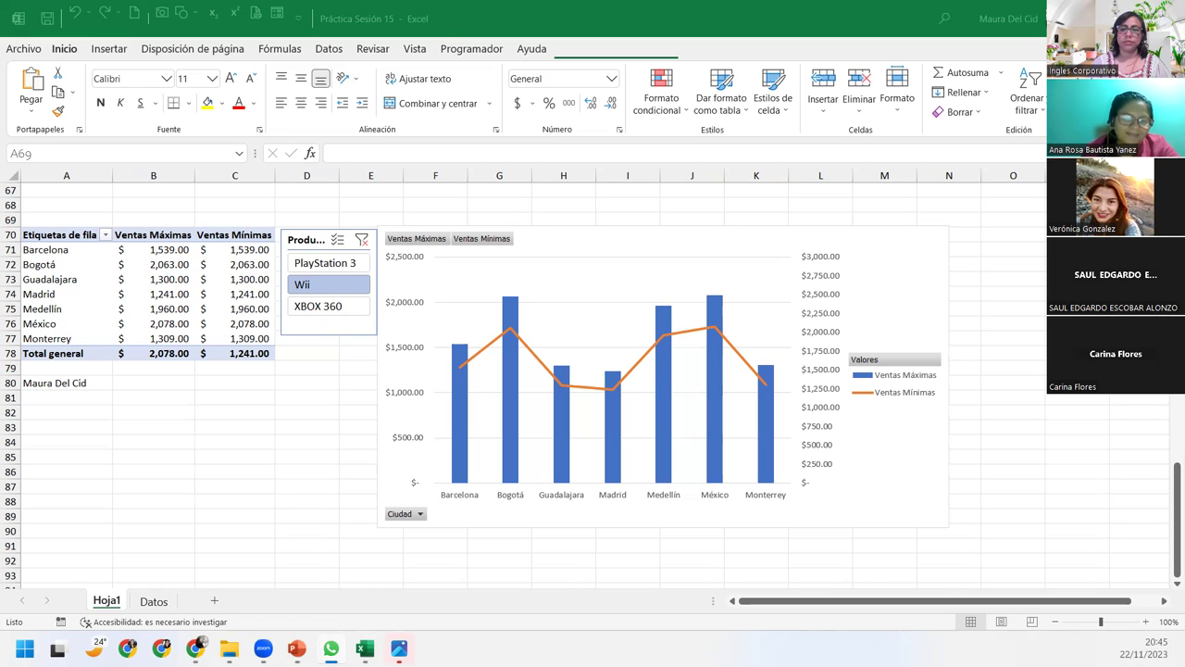
Step: Scroll back to the top of Hoja1 and save the current workbook
click(56, 384)
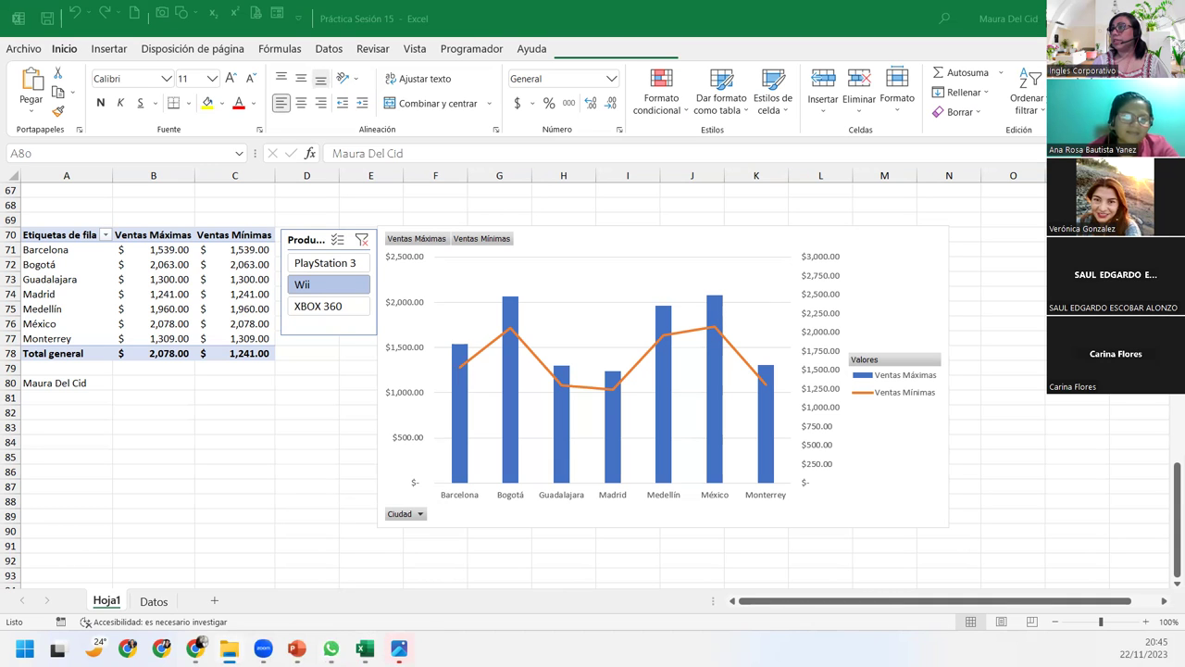
scroll(297, 297, up, 2)
scroll(296, 296, up, 6)
scroll(296, 296, up, 7)
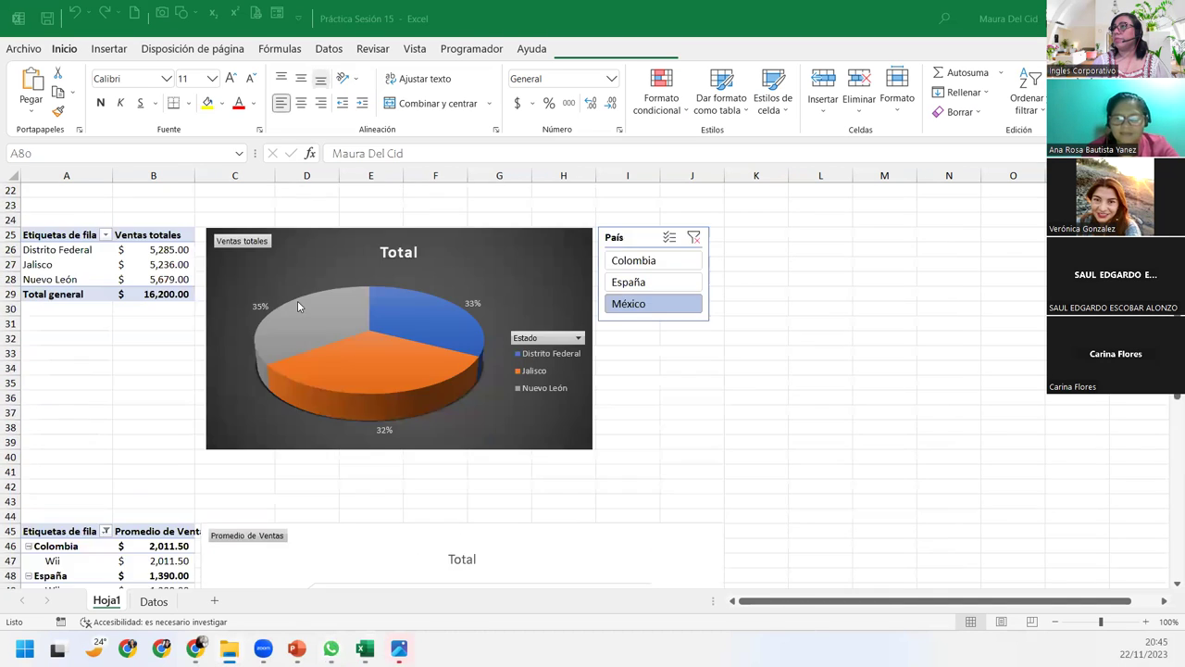
scroll(282, 289, up, 6)
scroll(282, 288, up, 2)
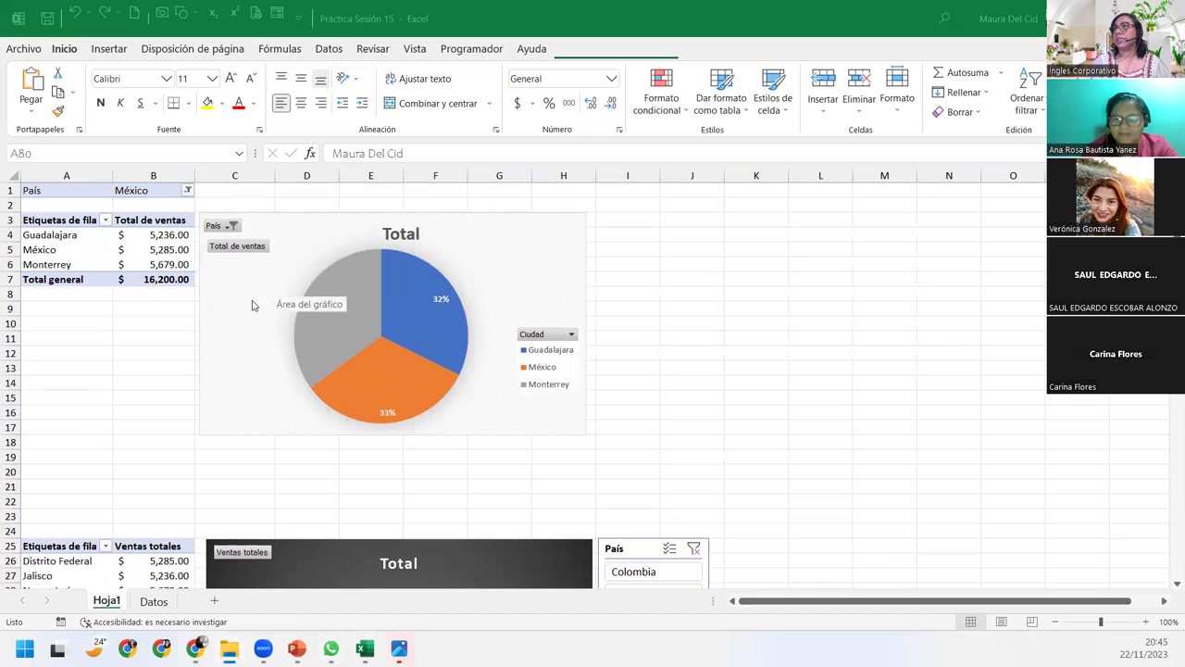
click(46, 18)
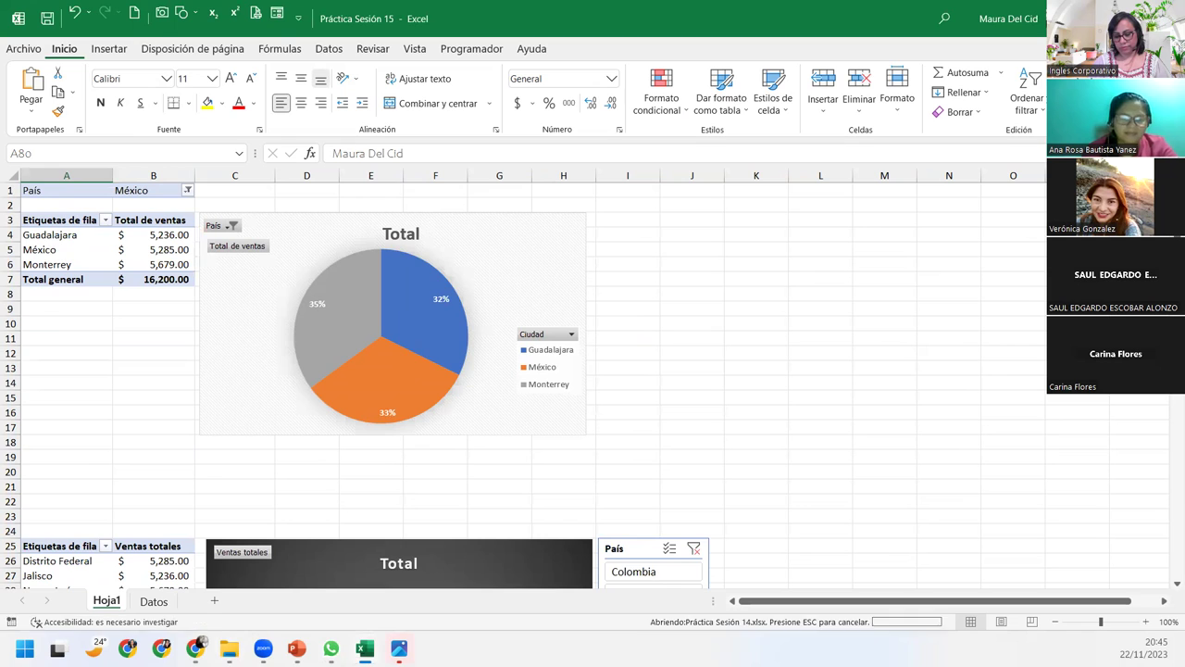
Step: Switch to the Práctica Sesión 14 window and browse the TD sheet's Grupo1/Grupo2 payment pivots
key(alt+Tab)
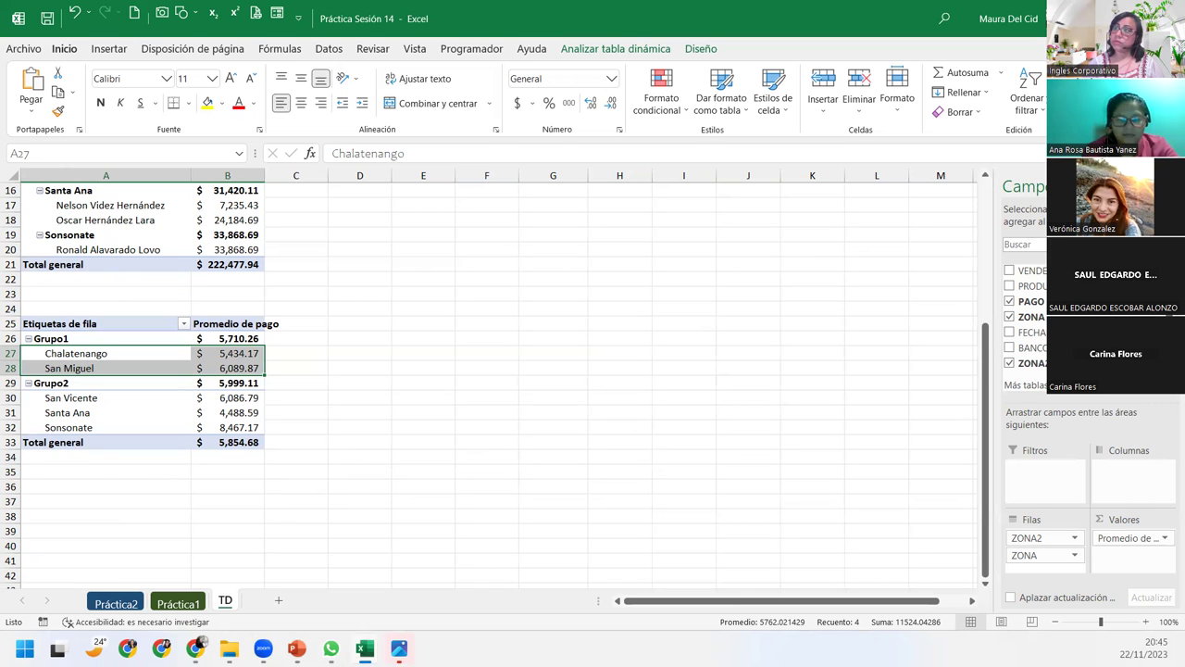
click(96, 368)
scroll(96, 368, up, 5)
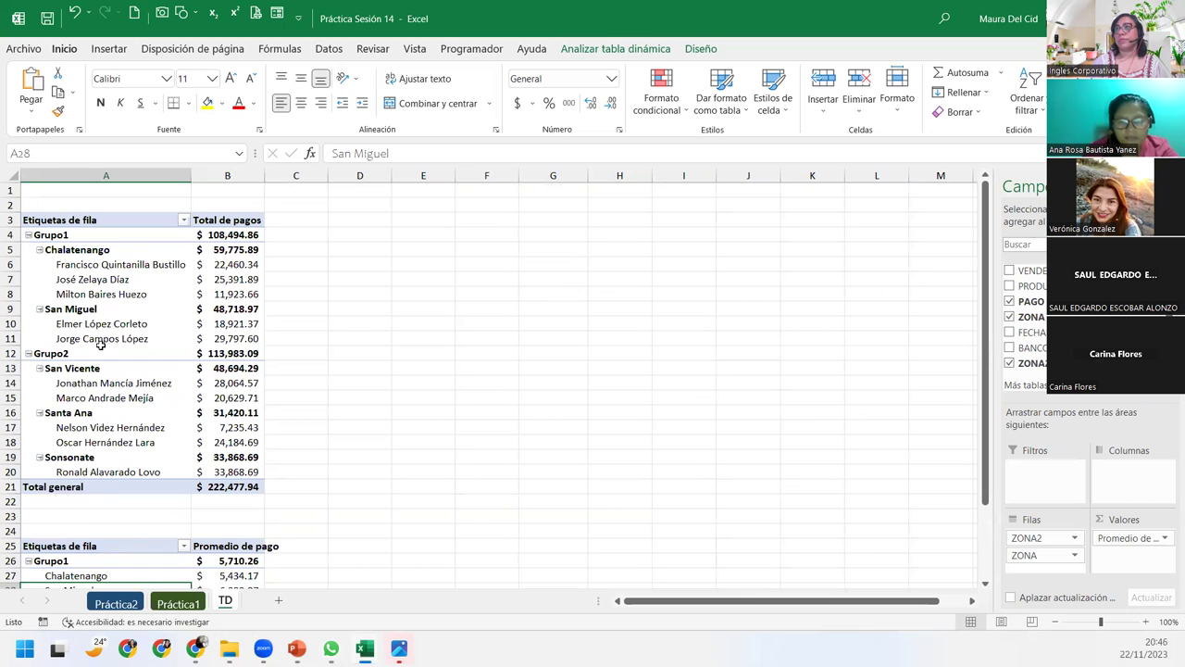
scroll(119, 548, down, 5)
scroll(117, 528, up, 5)
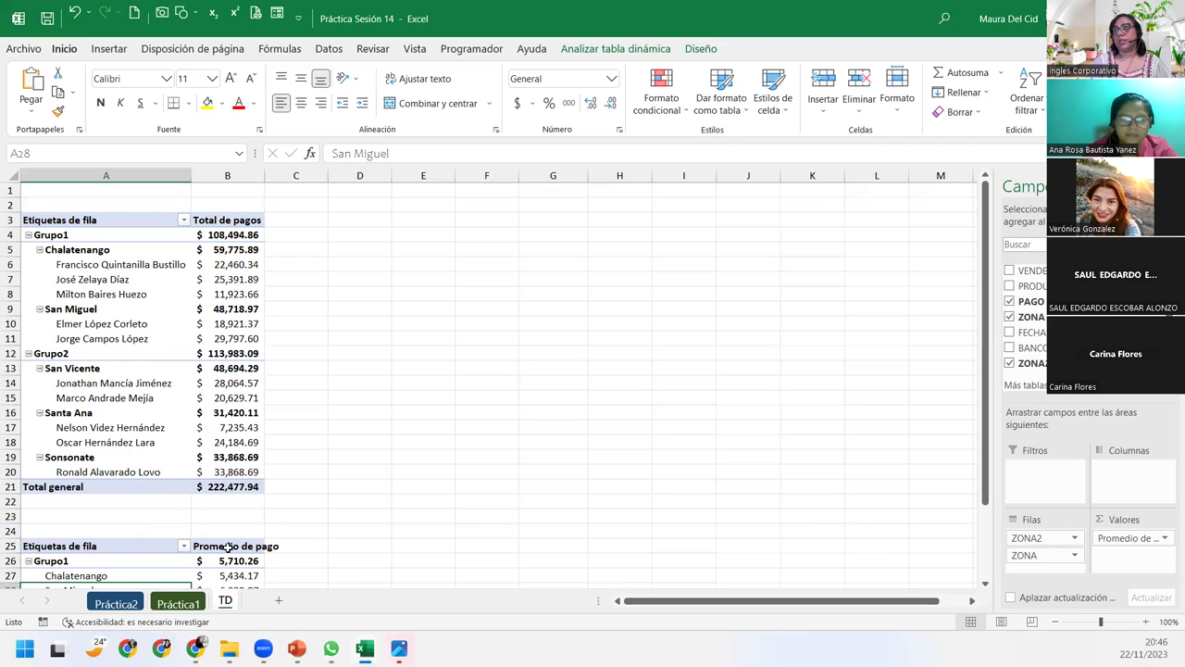
scroll(141, 430, down, 4)
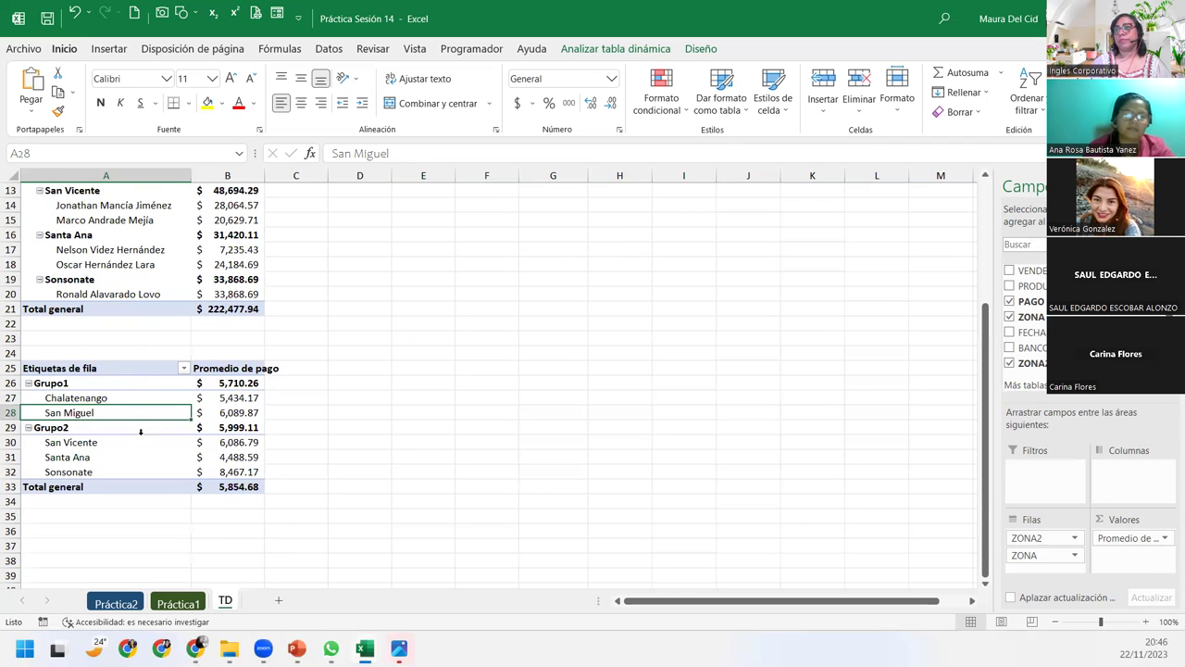
scroll(134, 432, up, 4)
scroll(135, 431, down, 6)
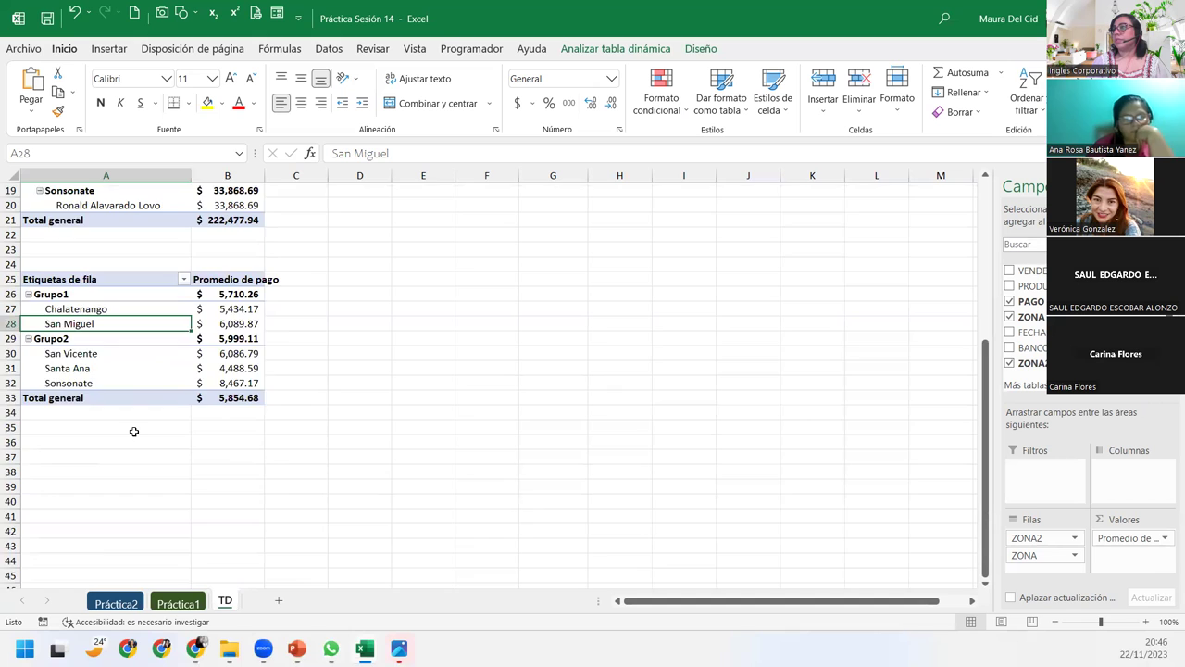
scroll(133, 429, up, 6)
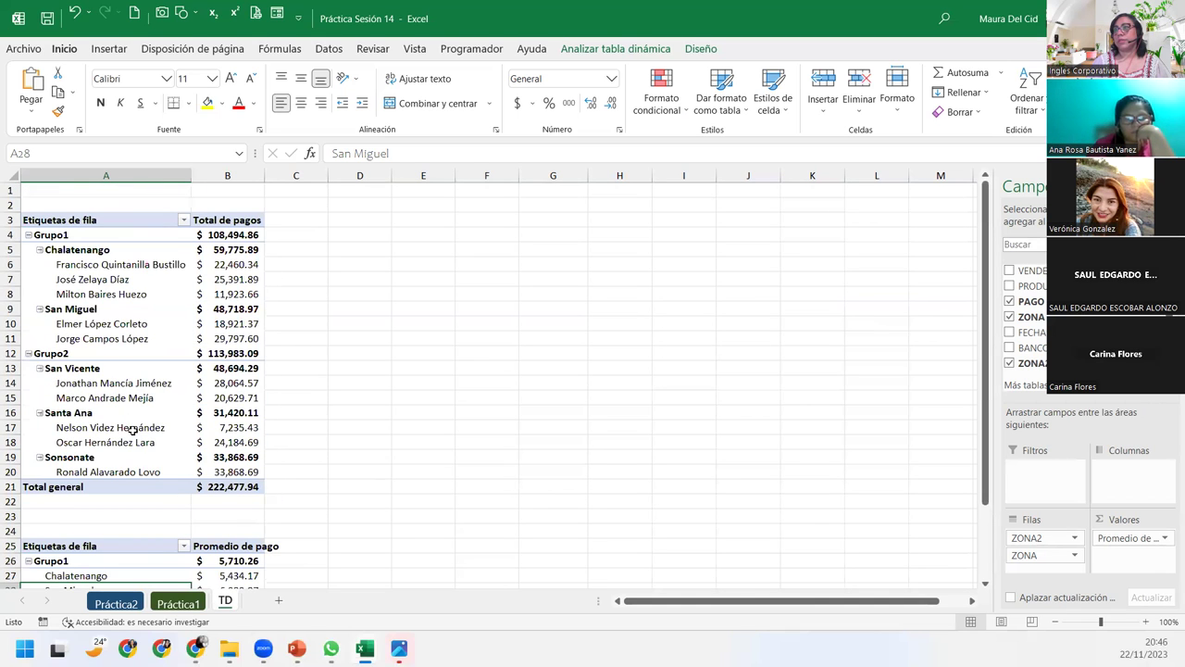
scroll(129, 369, down, 1)
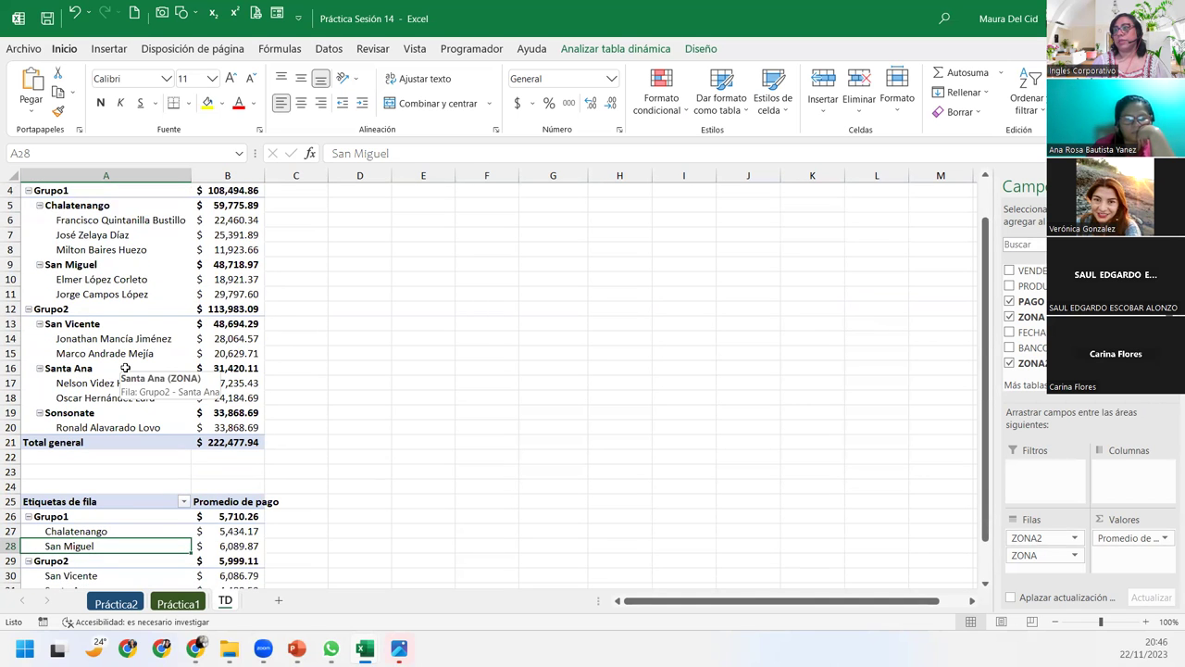
scroll(125, 368, down, 1)
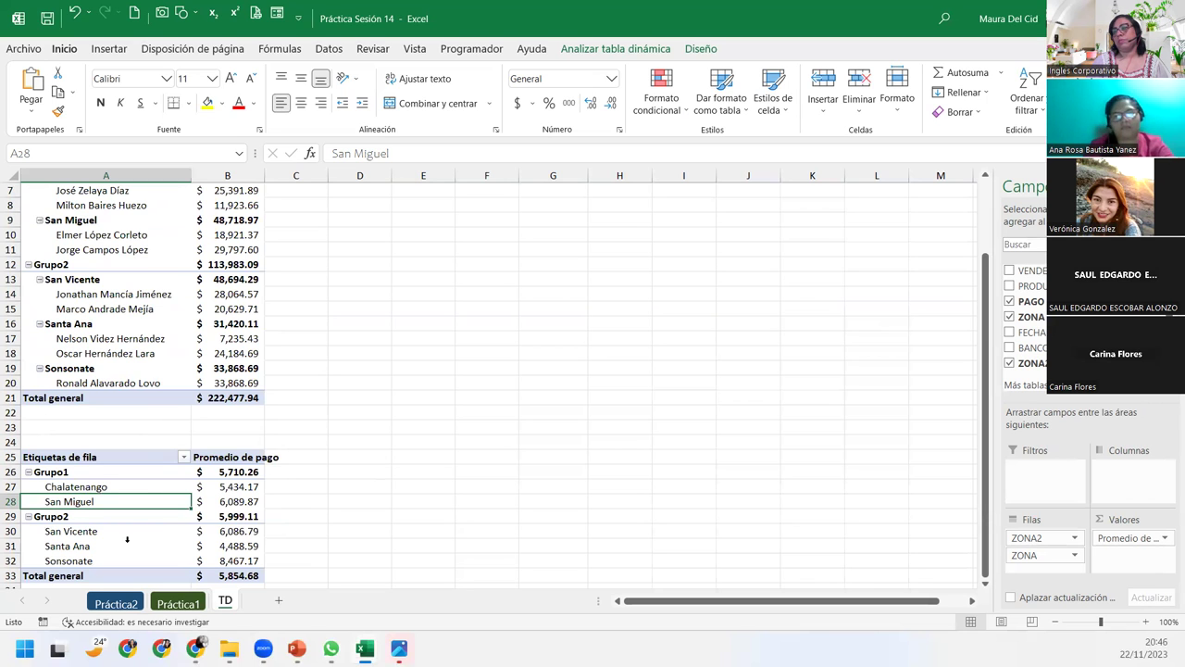
scroll(127, 539, down, 2)
Step: Flip between the Práctica1 and Práctica2 sheets, then return to Práctica Sesión 15
click(162, 607)
click(118, 603)
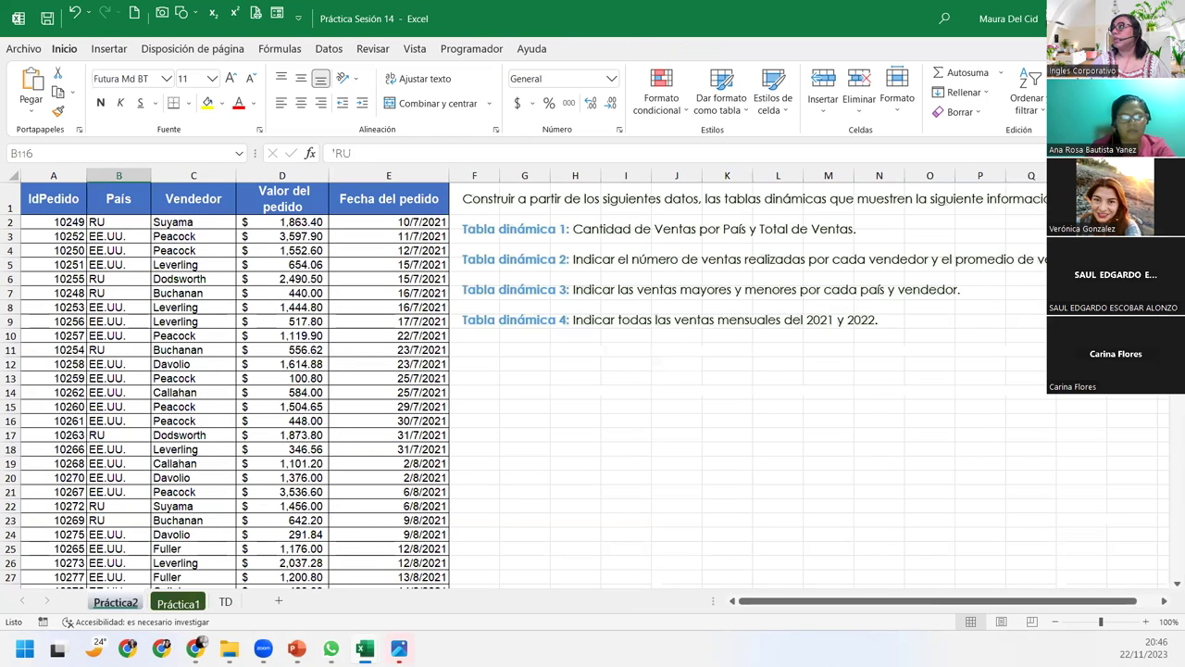
key(ctrl+Tab)
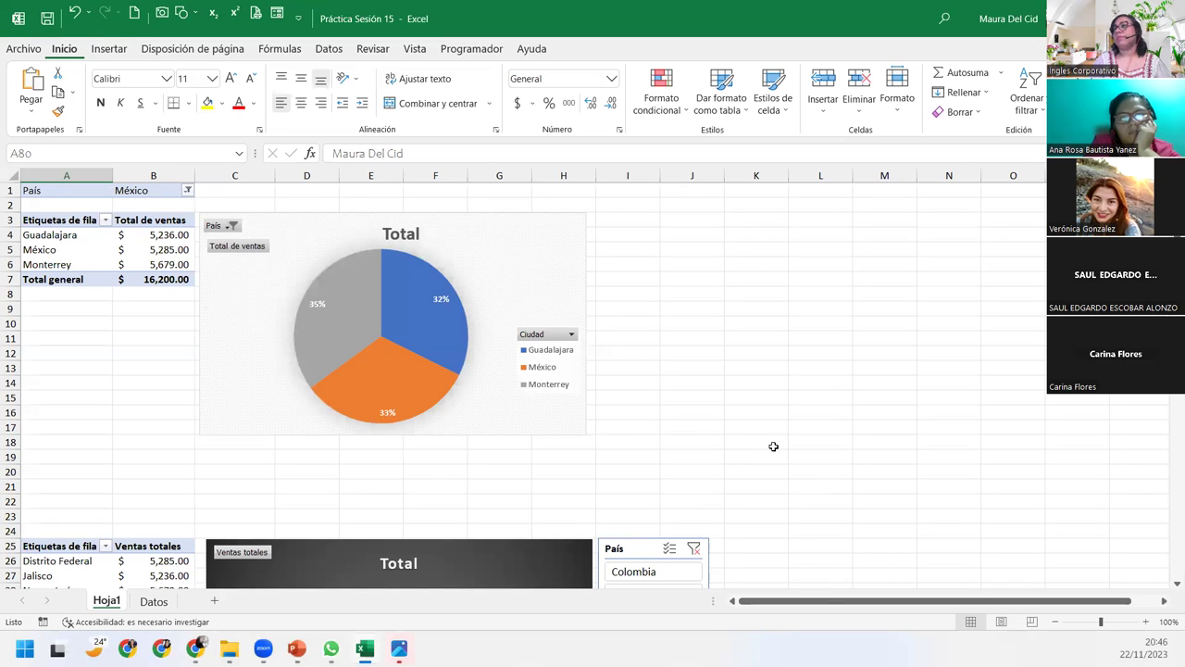
Step: Back in Práctica Sesión 14, open the TD sheet and scroll to the Pago Máximo pivot
key(alt+Tab)
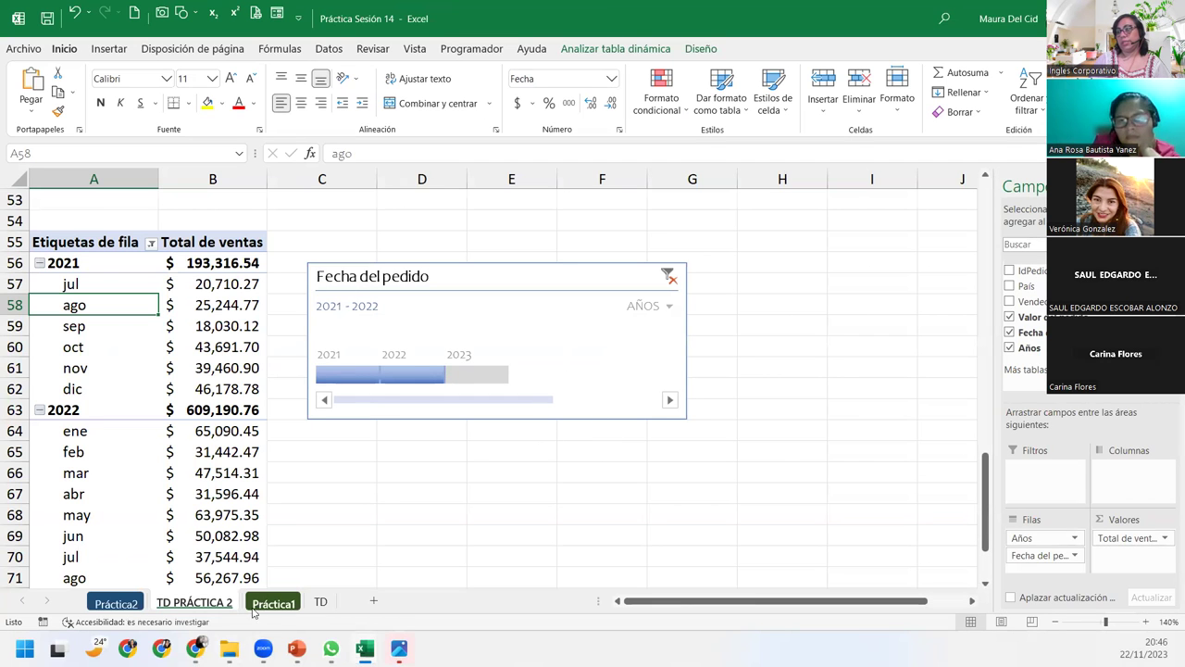
click(115, 604)
click(273, 603)
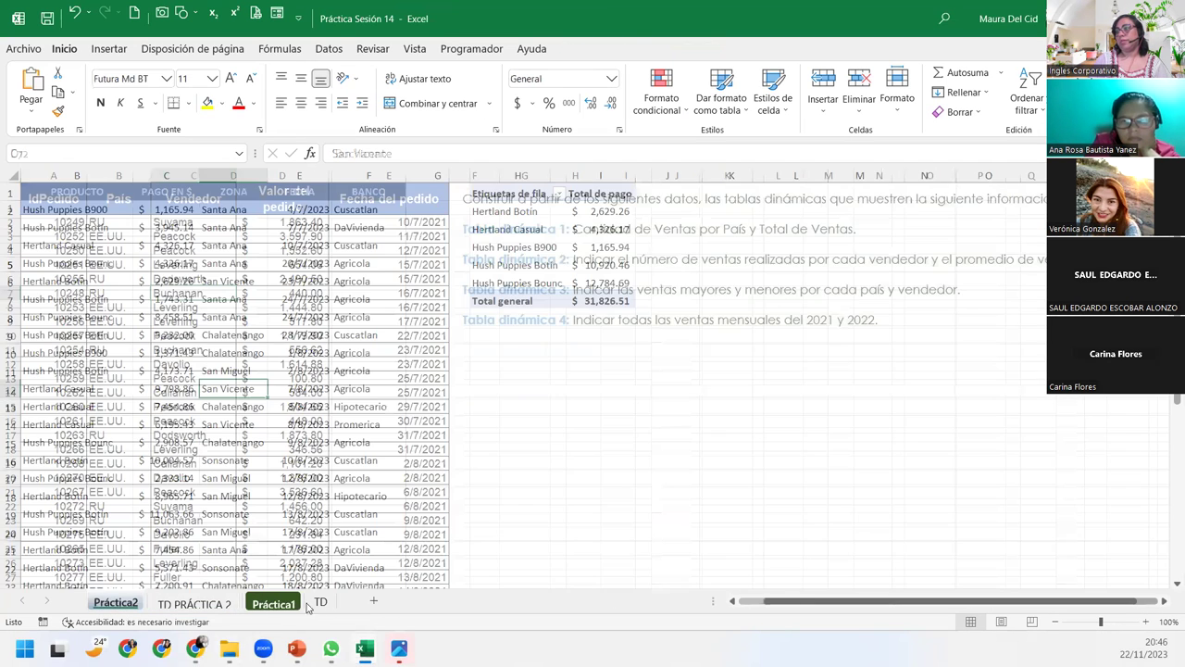
click(320, 602)
scroll(248, 472, down, 5)
scroll(248, 472, down, 4)
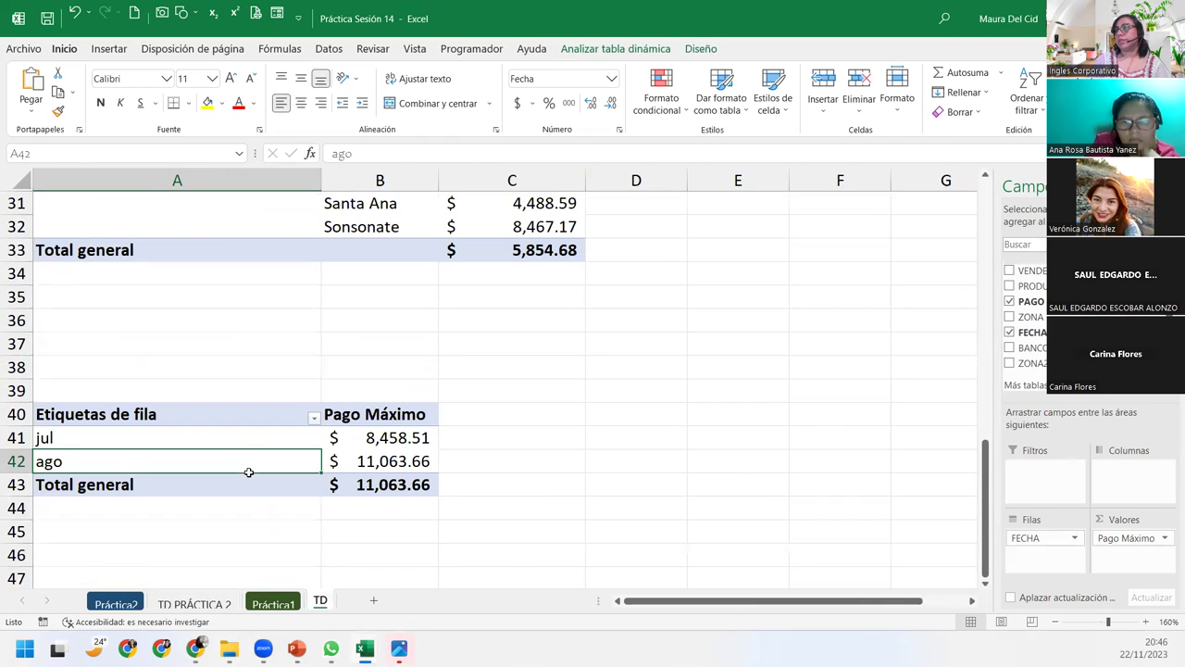
scroll(248, 472, down, 2)
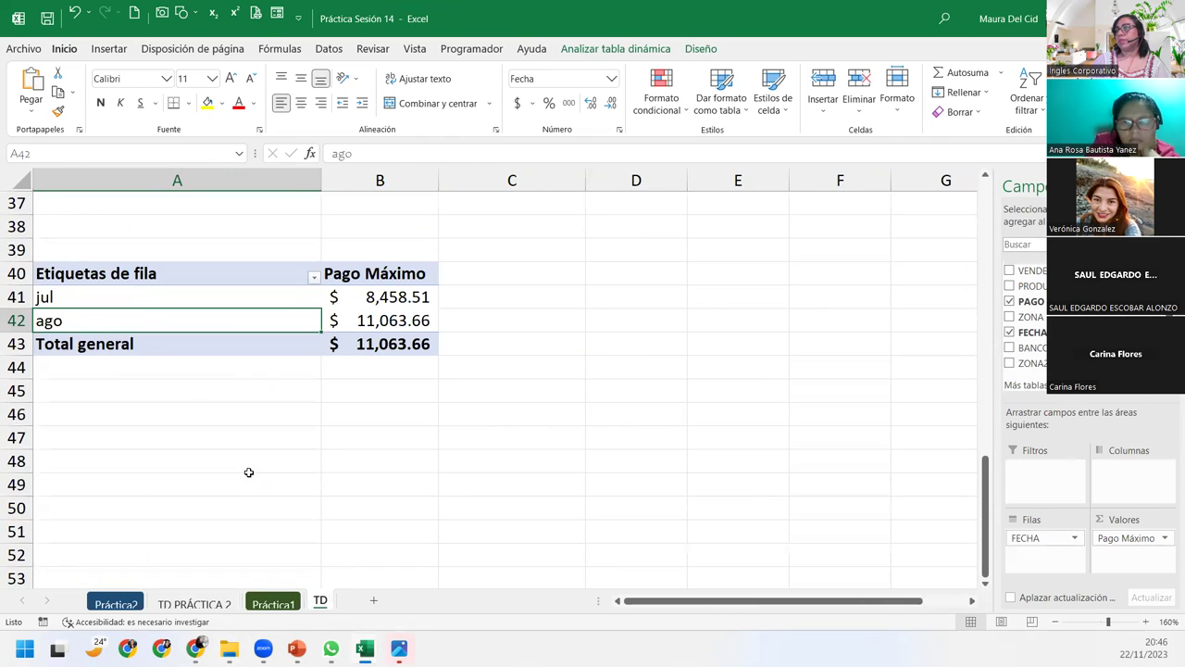
Step: Open the TD PRÁCTICA 2 sheet and scroll to its vendor pivot table
click(205, 606)
scroll(183, 477, down, 7)
scroll(183, 477, up, 6)
scroll(184, 473, up, 9)
scroll(185, 467, up, 8)
scroll(187, 466, up, 2)
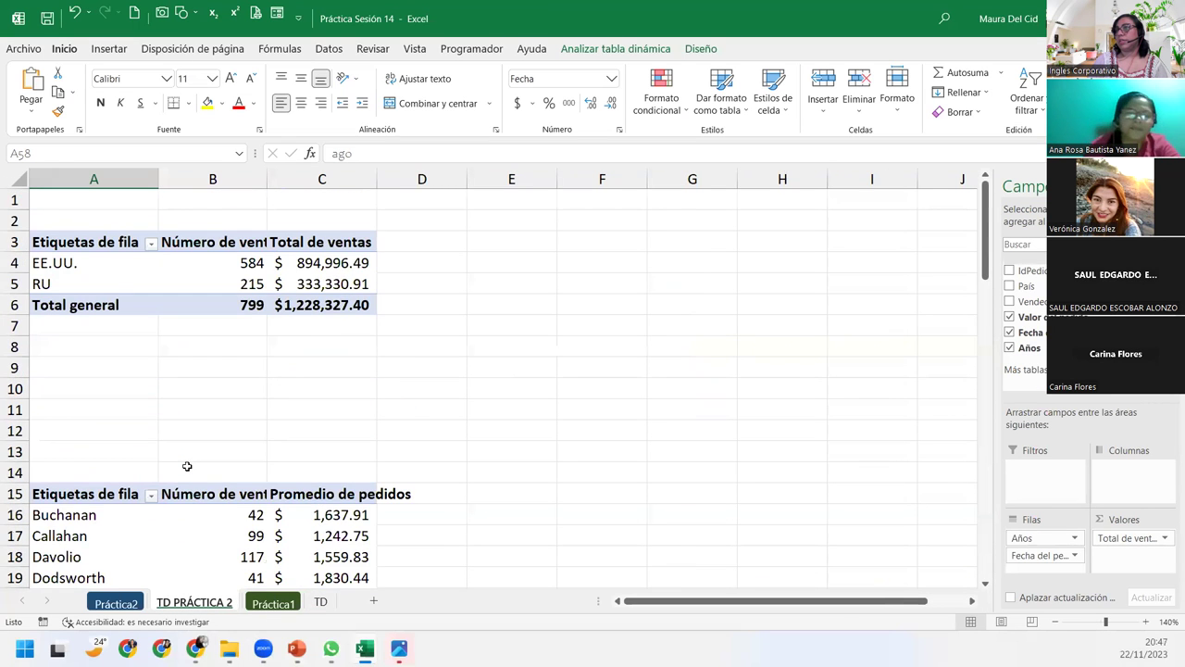
scroll(187, 466, down, 3)
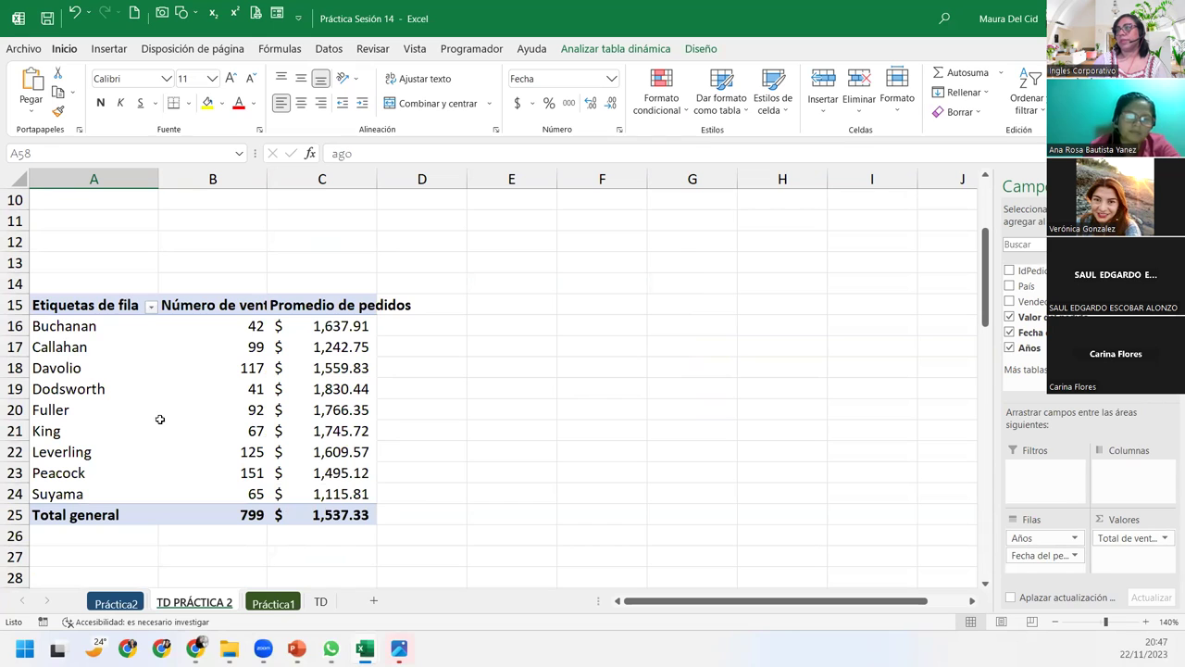
Step: Select the vendor sales counts and average order values to check their totals
click(70, 368)
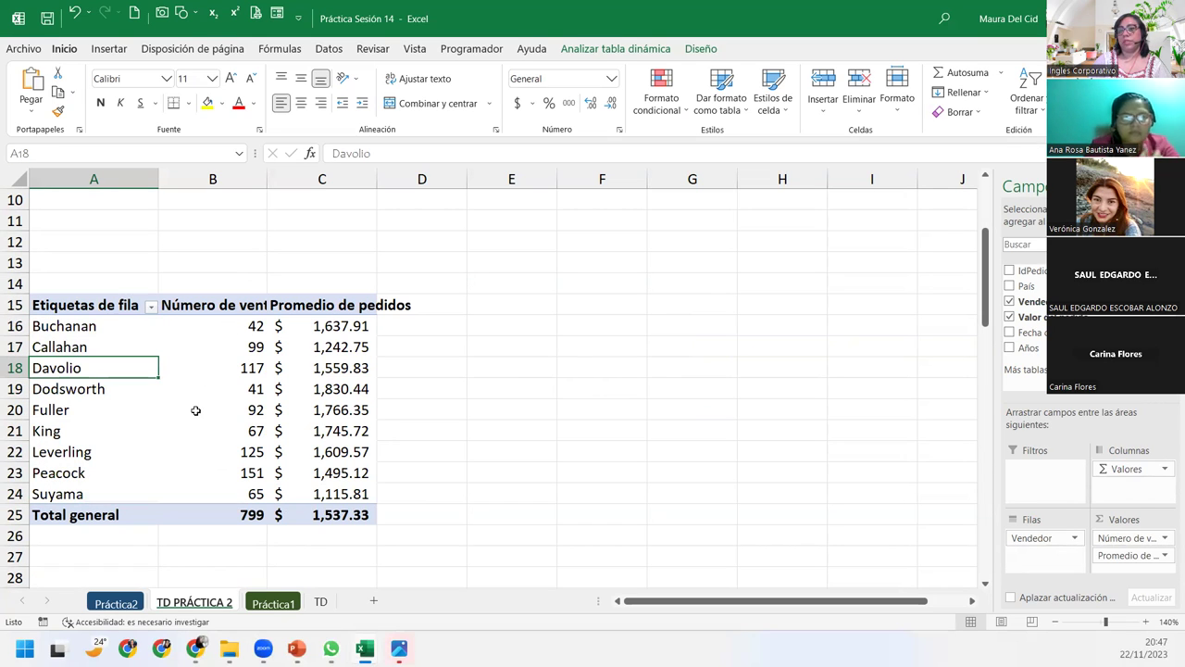
click(204, 329)
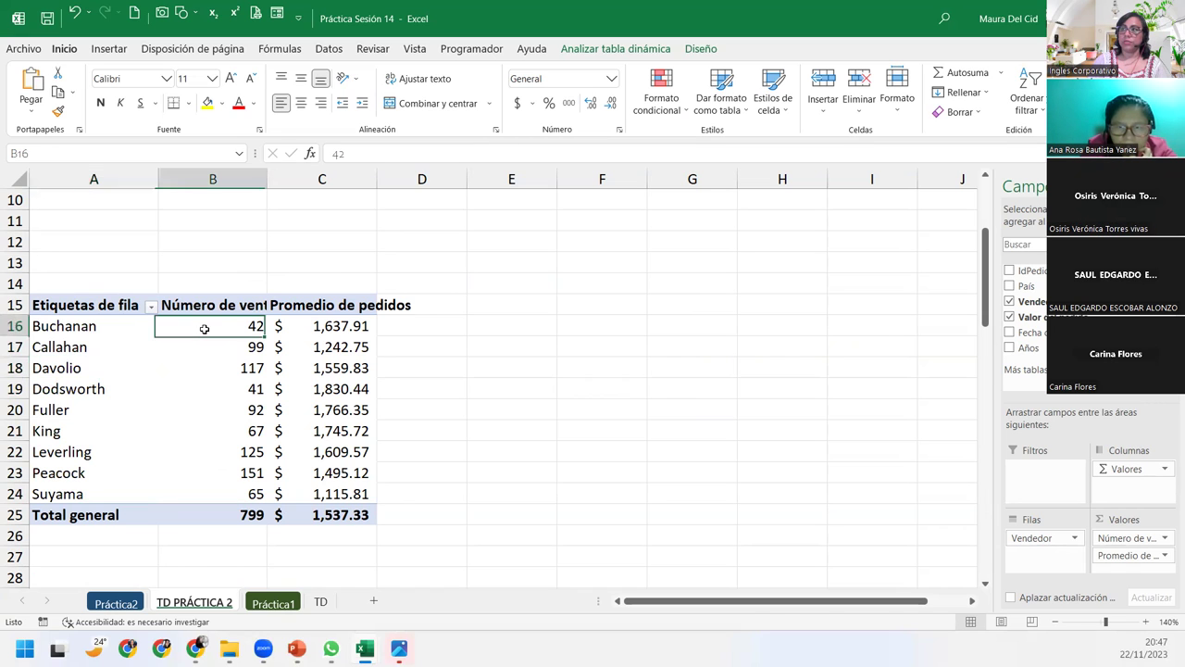
drag(205, 328, 207, 494)
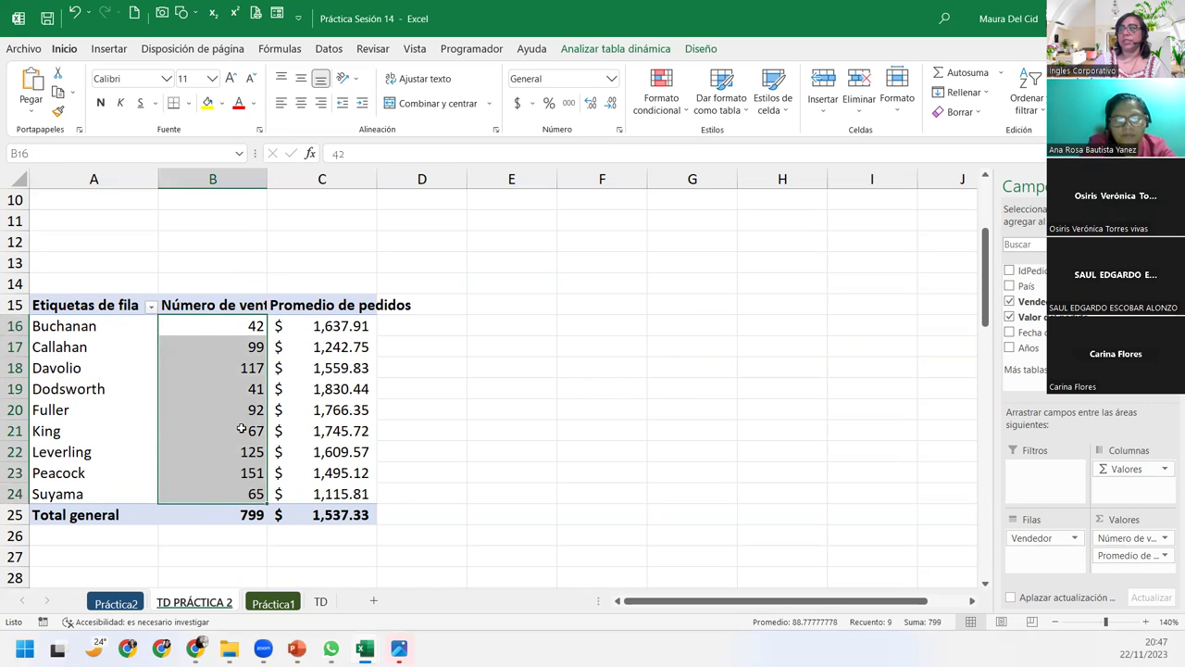
drag(338, 326, 343, 493)
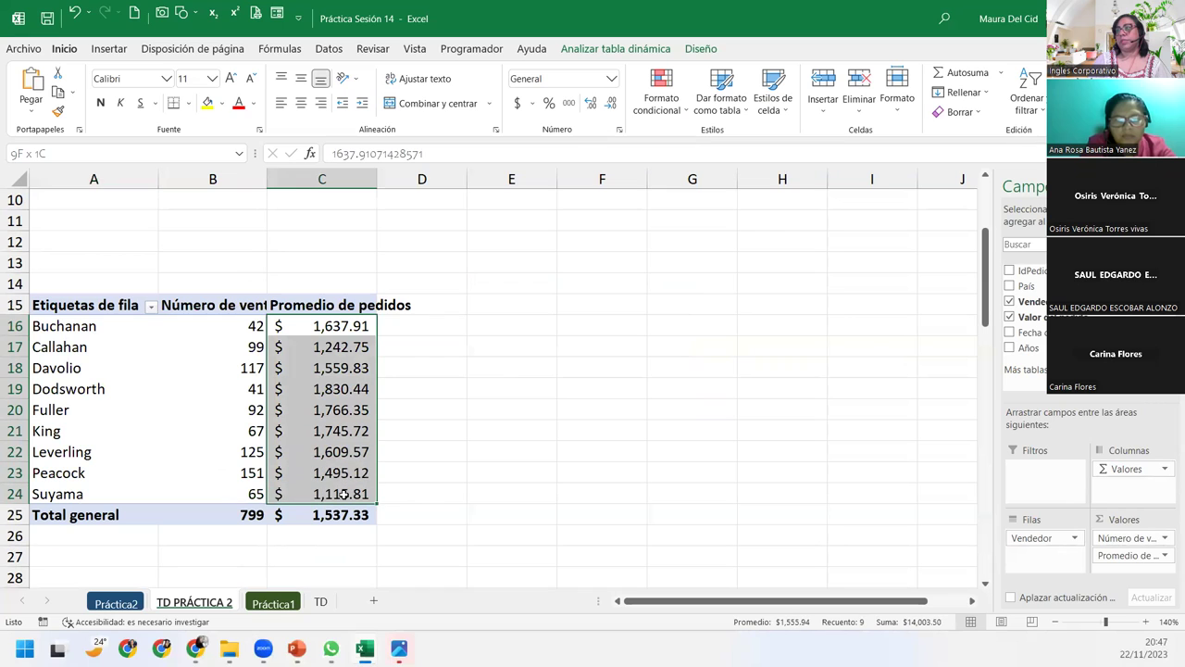
click(111, 442)
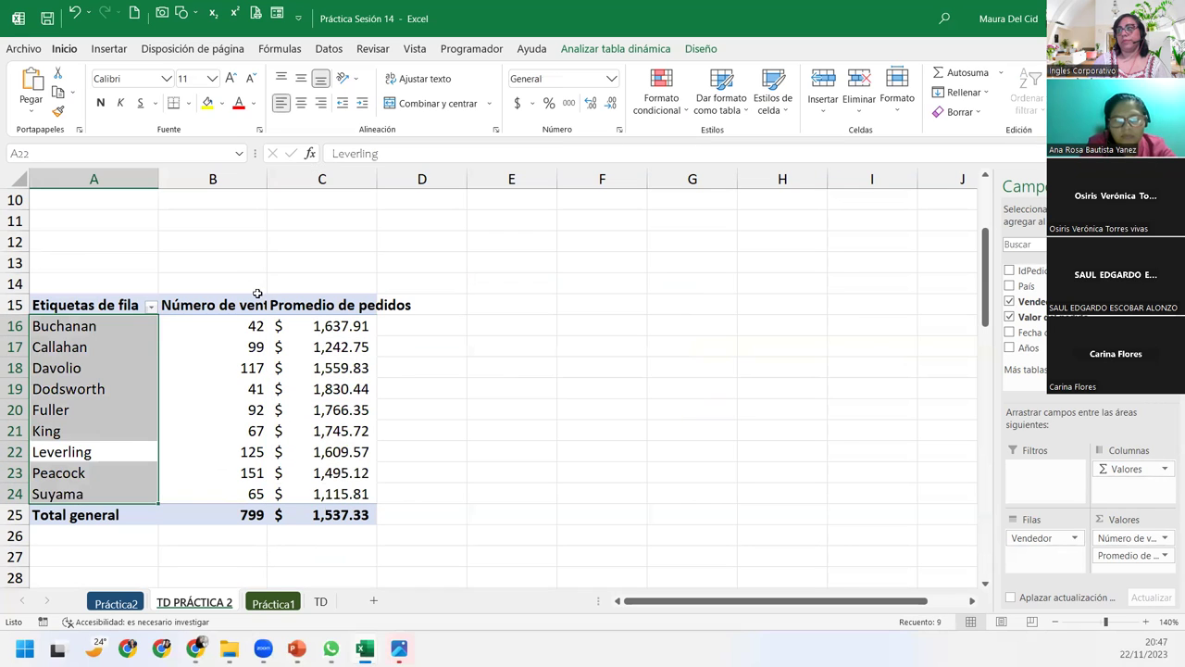
Step: Autofit columns B and C so Número de ventas and Promedio de pedidos show fully
double_click(268, 178)
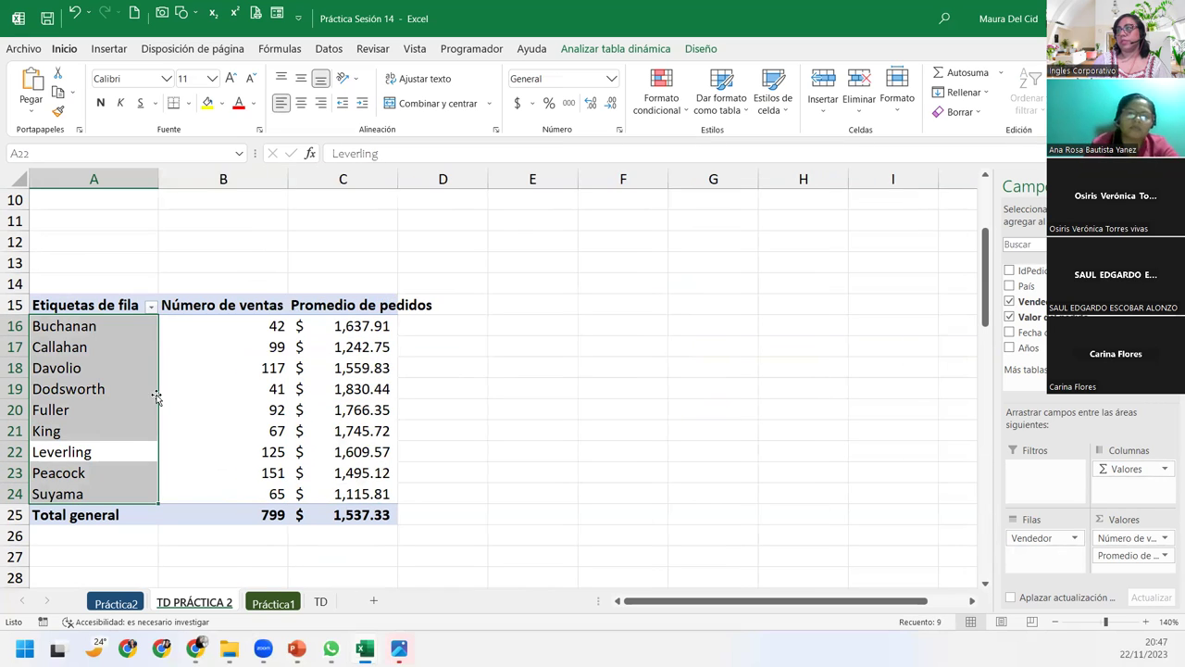
double_click(398, 179)
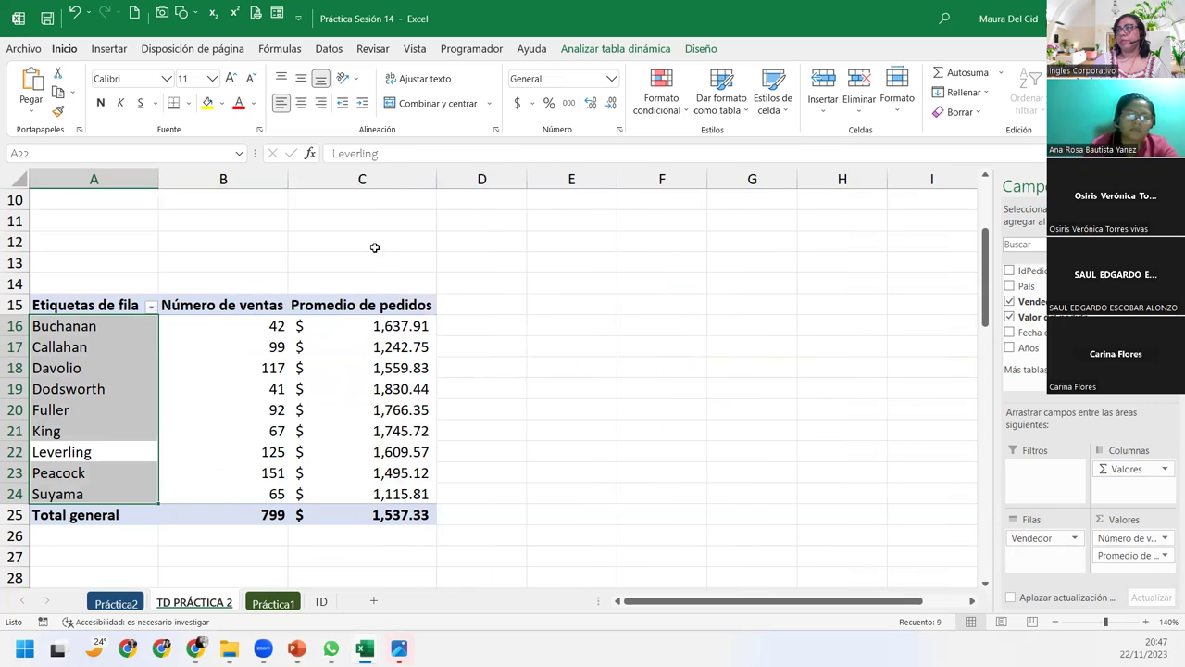
click(98, 350)
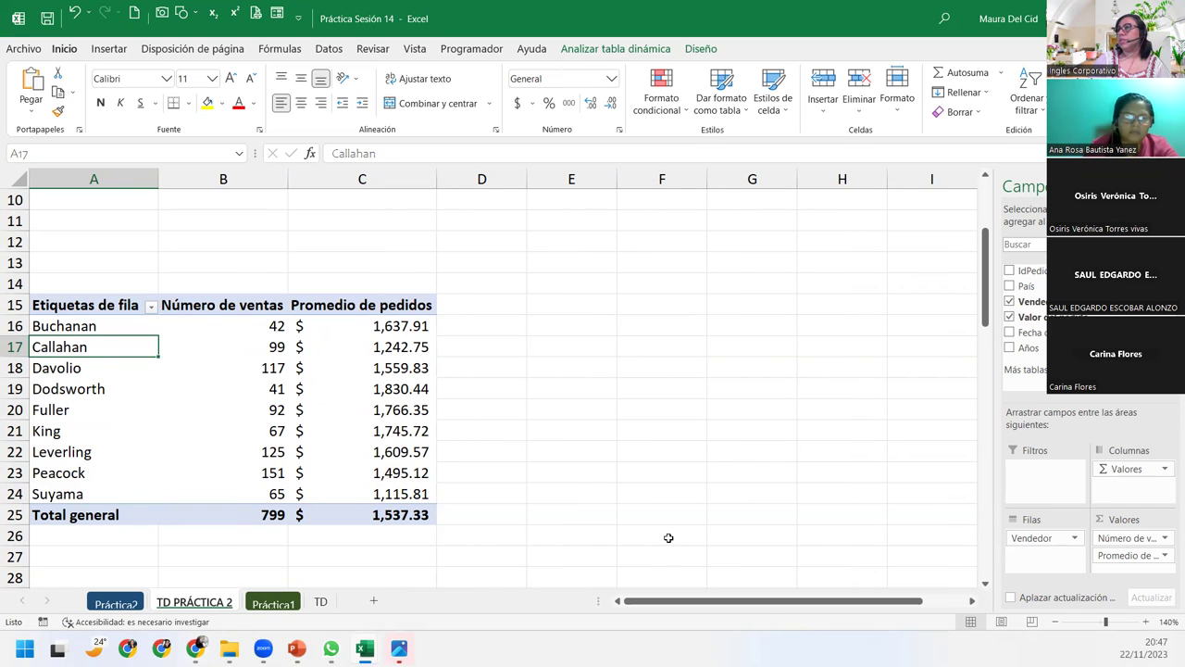
scroll(371, 413, up, 3)
scroll(201, 415, down, 3)
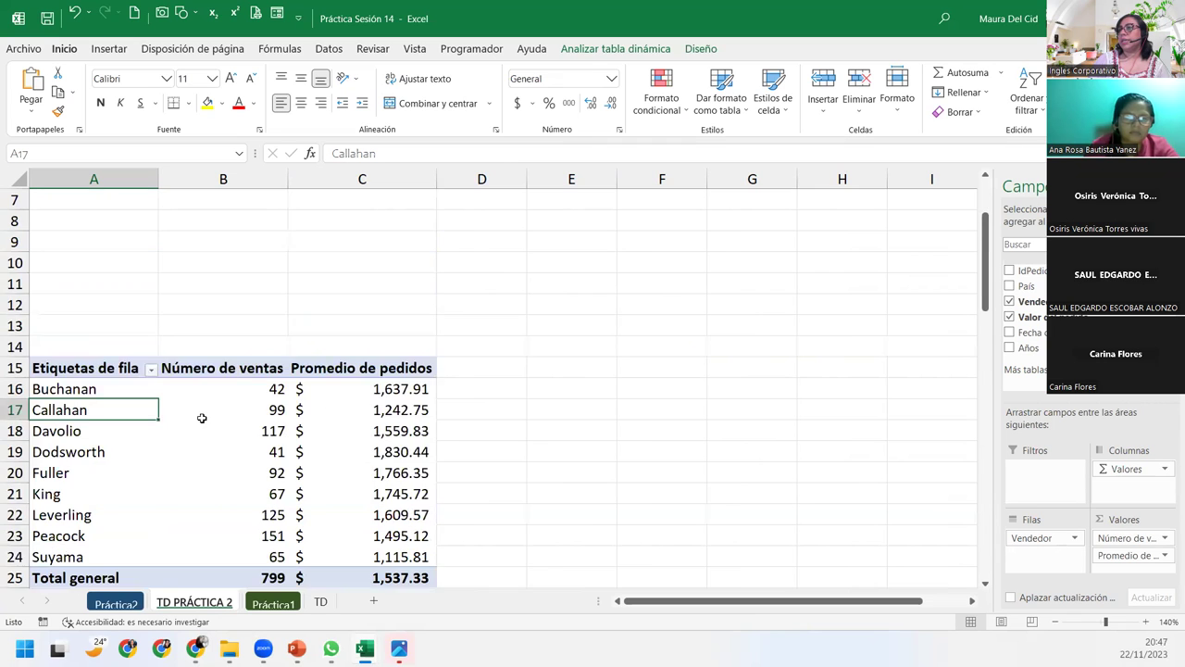
scroll(187, 406, down, 1)
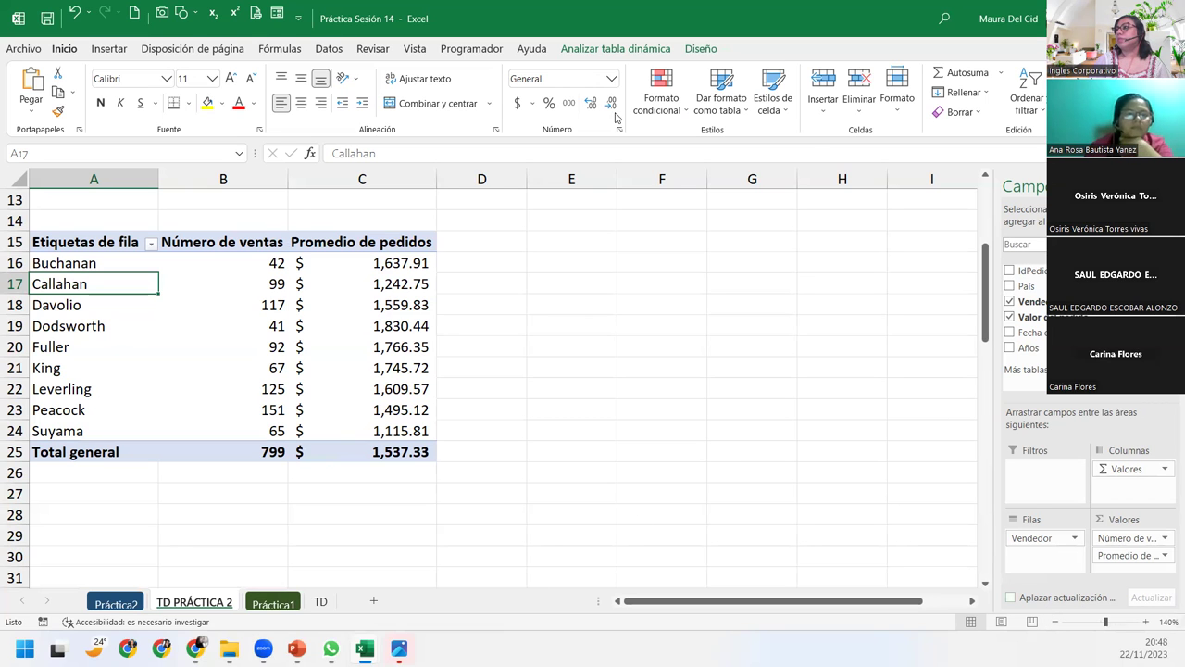
Step: Start a pivot chart and preview the line chart variants, returning to plain Línea
click(613, 49)
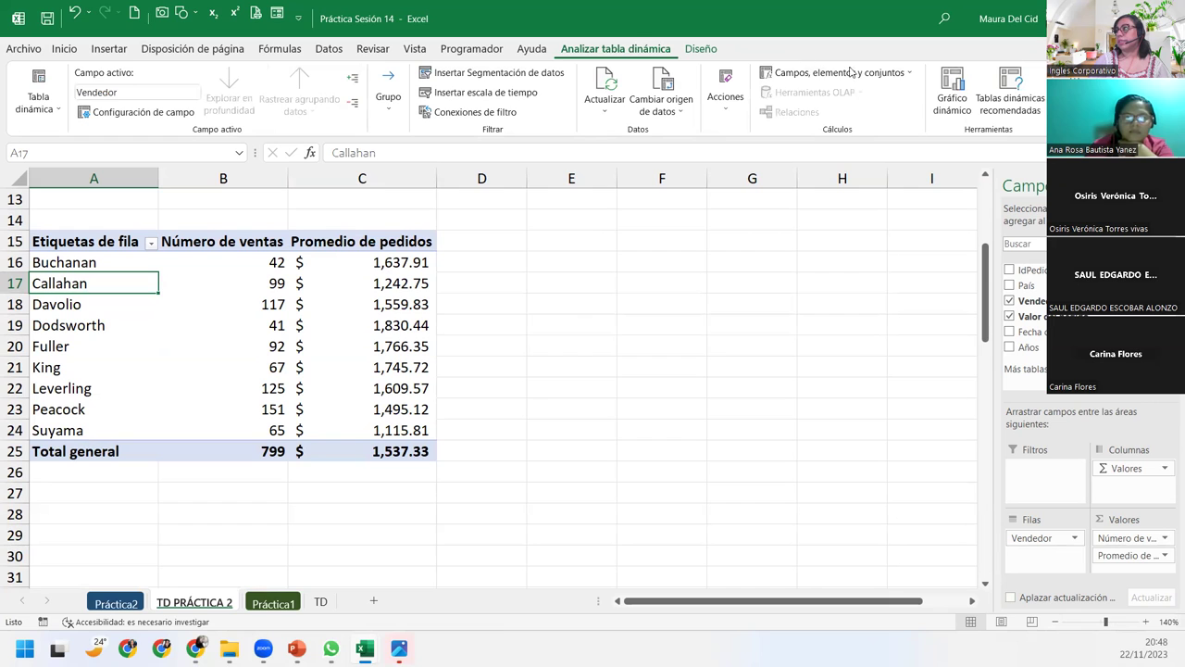
click(941, 93)
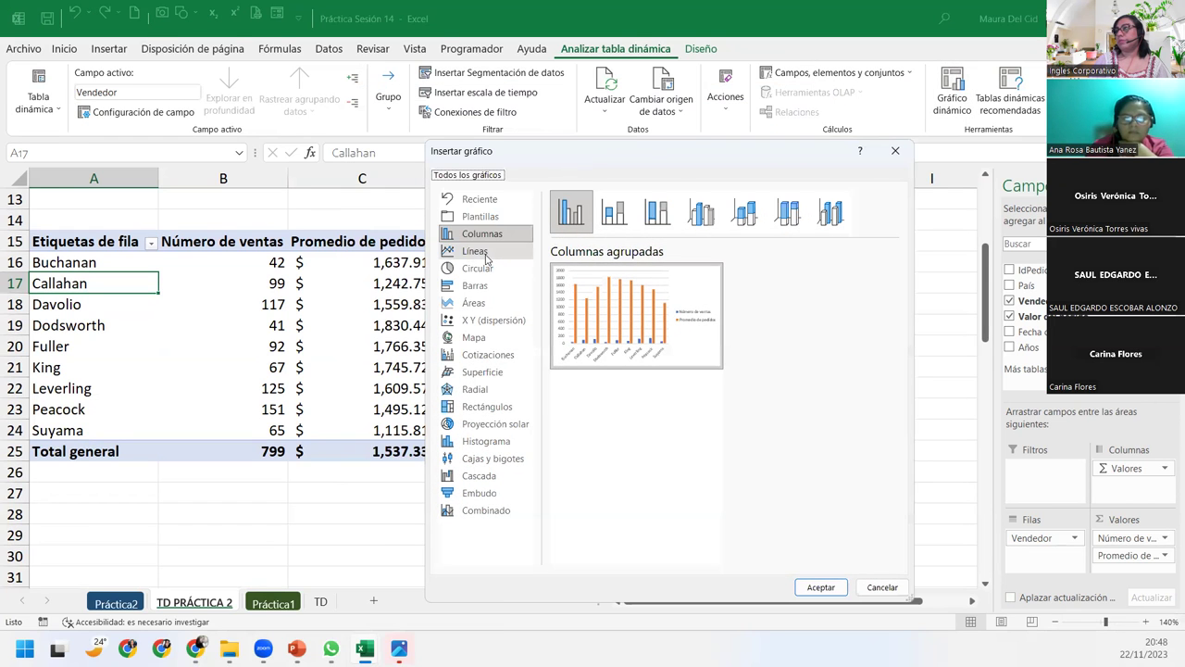
click(486, 255)
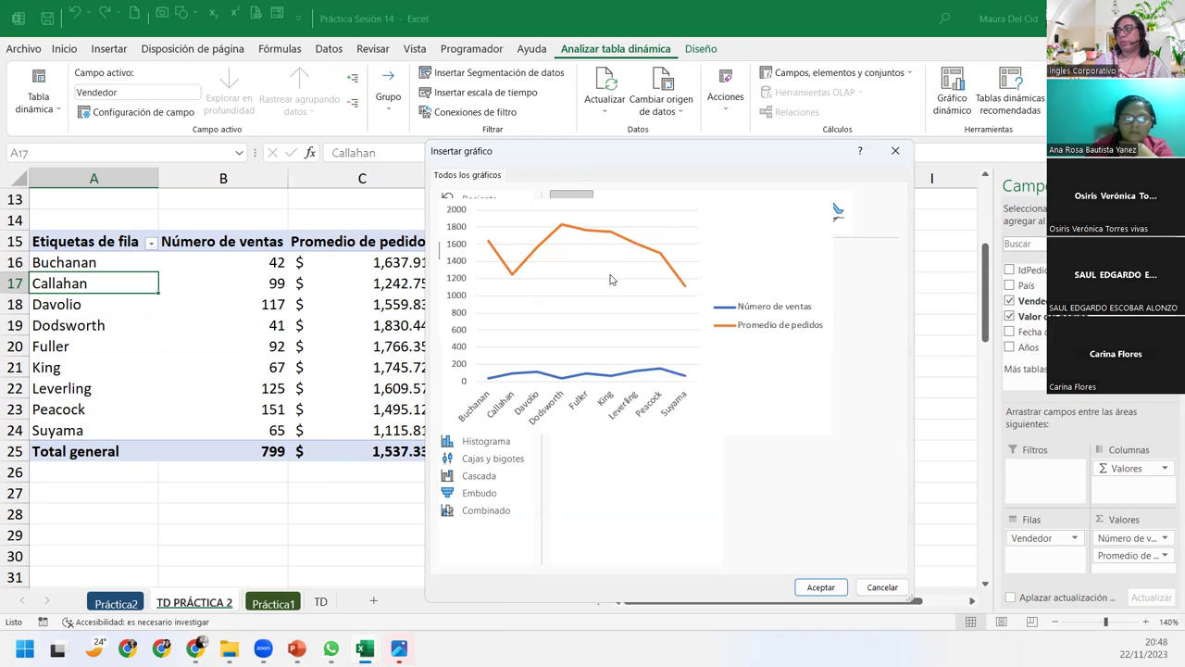
mouse_move(636, 316)
click(614, 215)
click(657, 214)
click(721, 214)
click(658, 218)
click(614, 217)
click(568, 226)
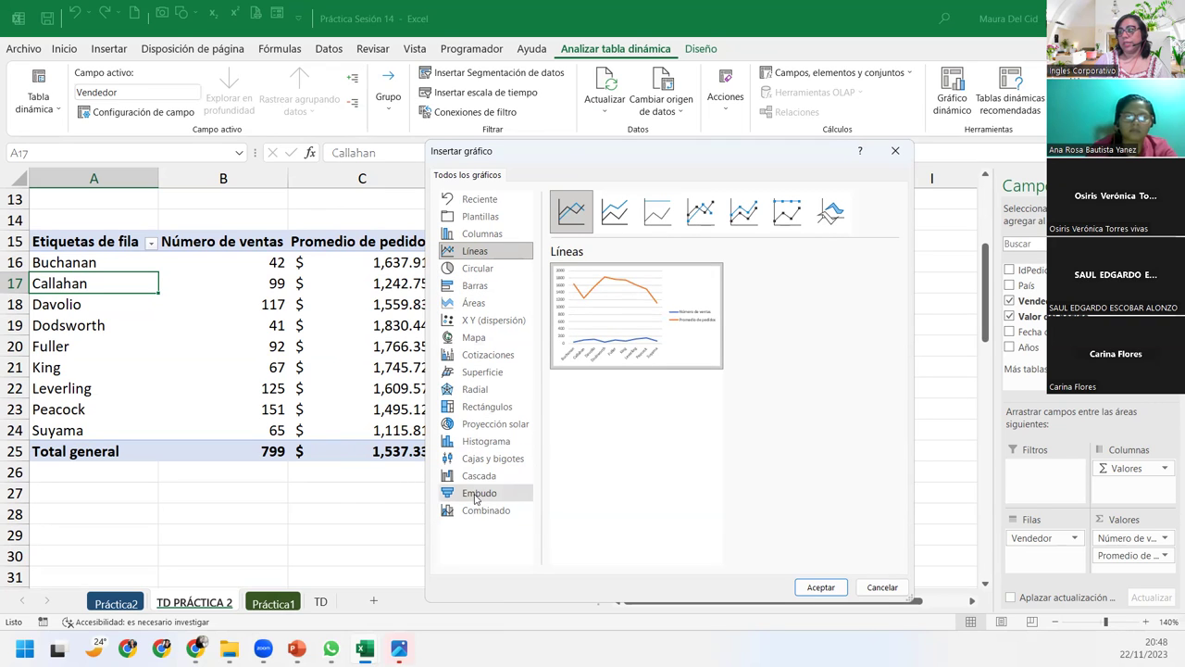
Step: Insert a Combinado chart with both series as Línea con marcadores and Número de ventas on the secondary axis
click(488, 510)
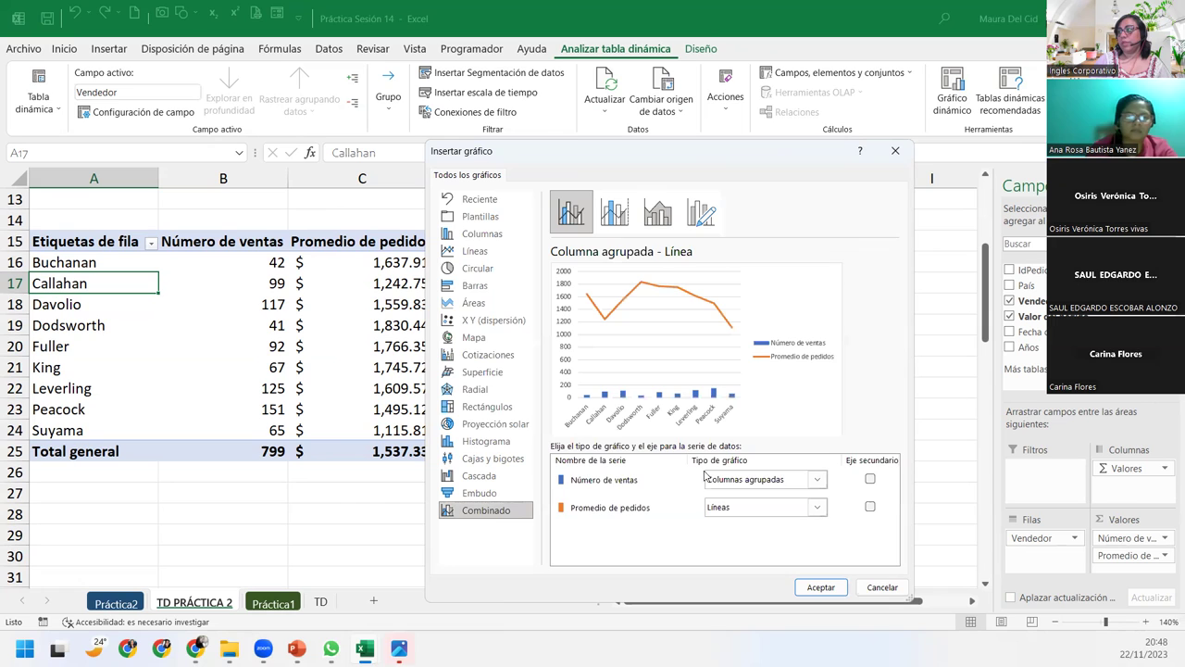
click(815, 480)
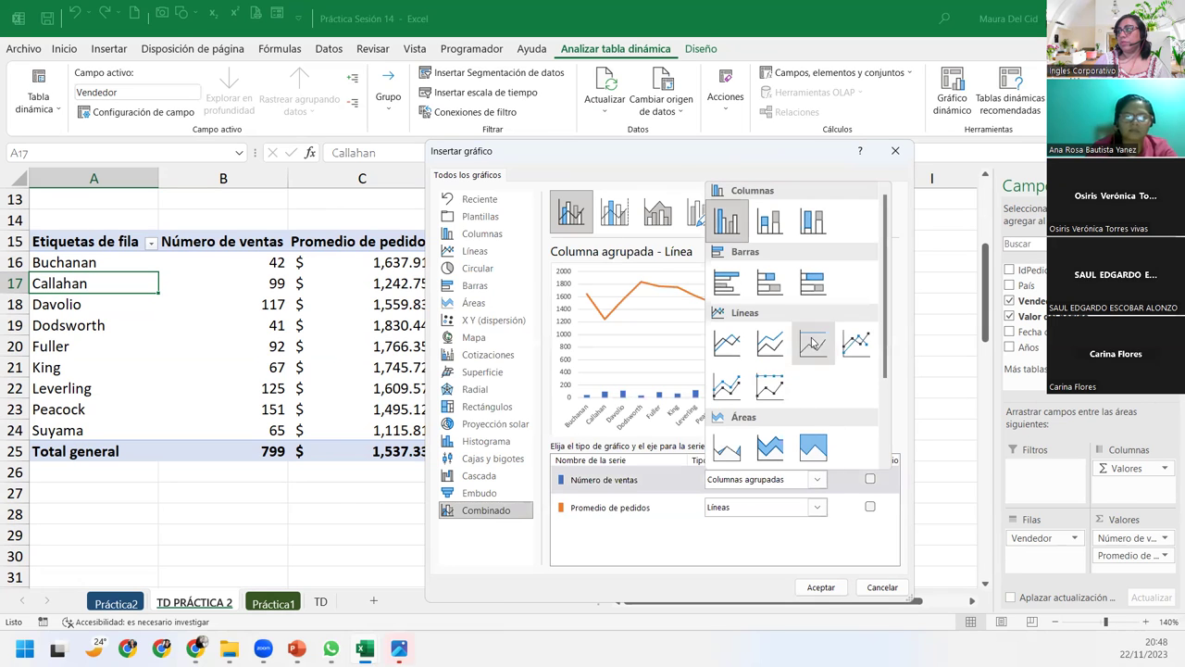
click(856, 343)
click(816, 510)
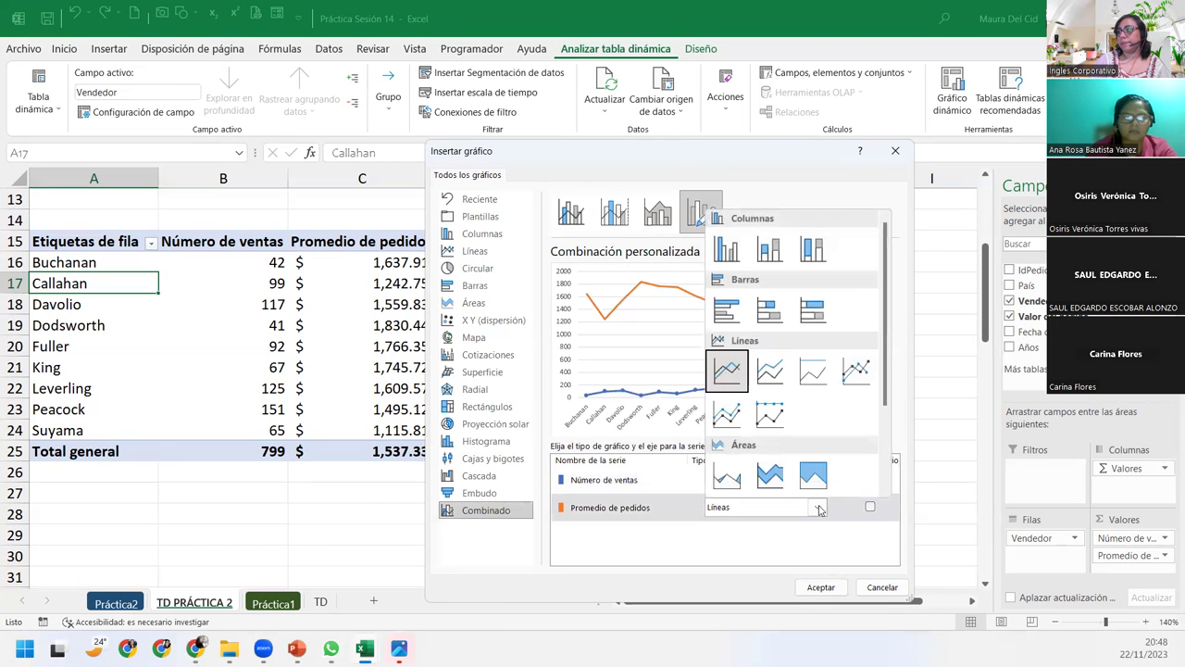
click(856, 371)
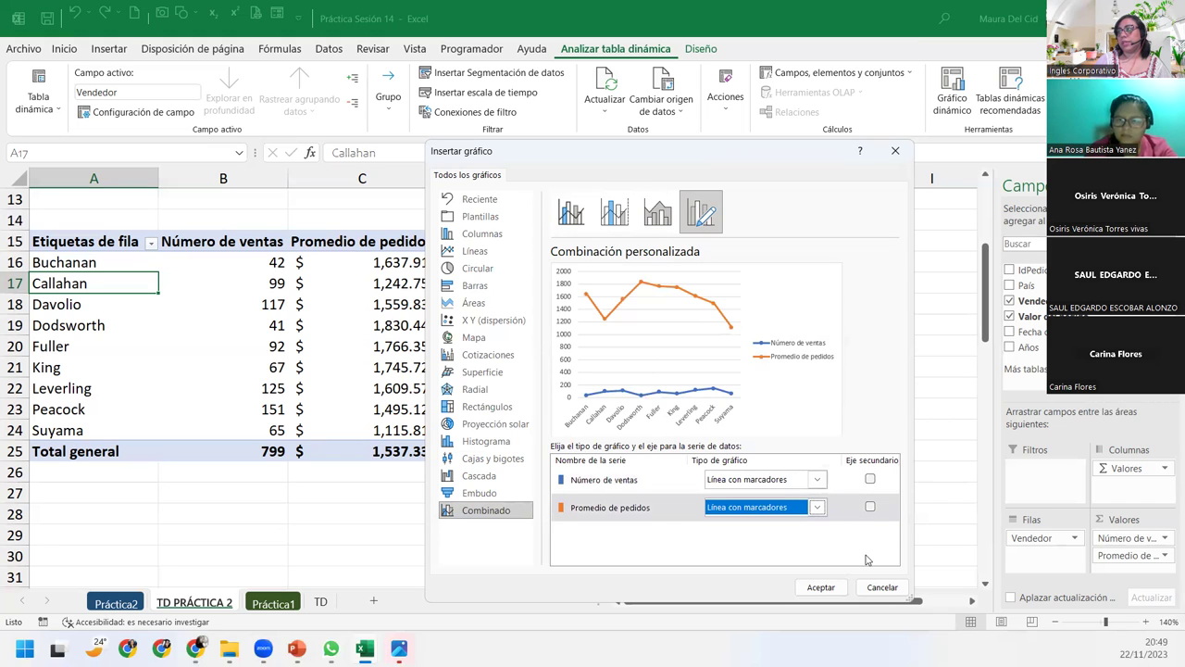
click(871, 507)
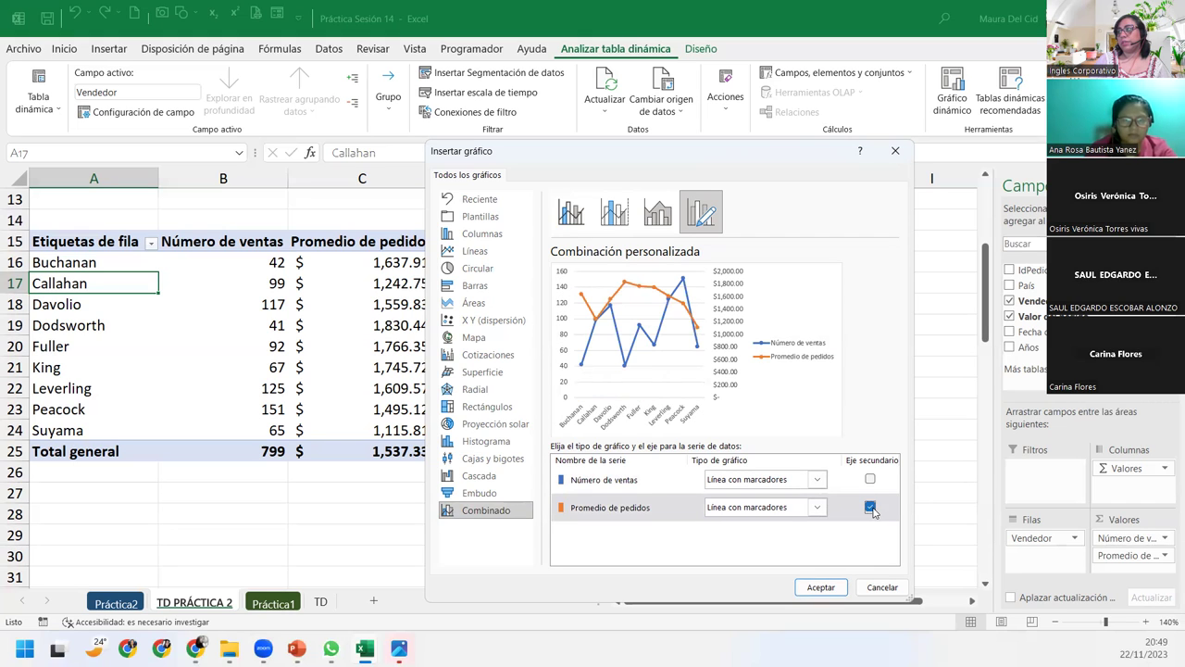
click(870, 506)
click(871, 479)
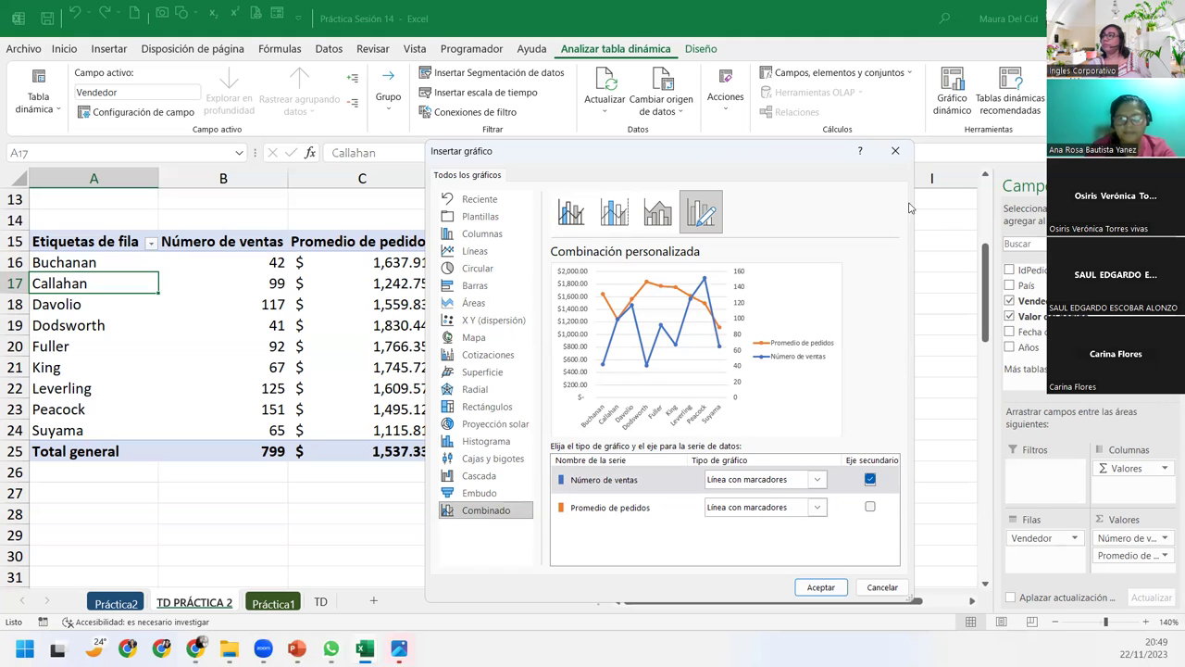
click(821, 587)
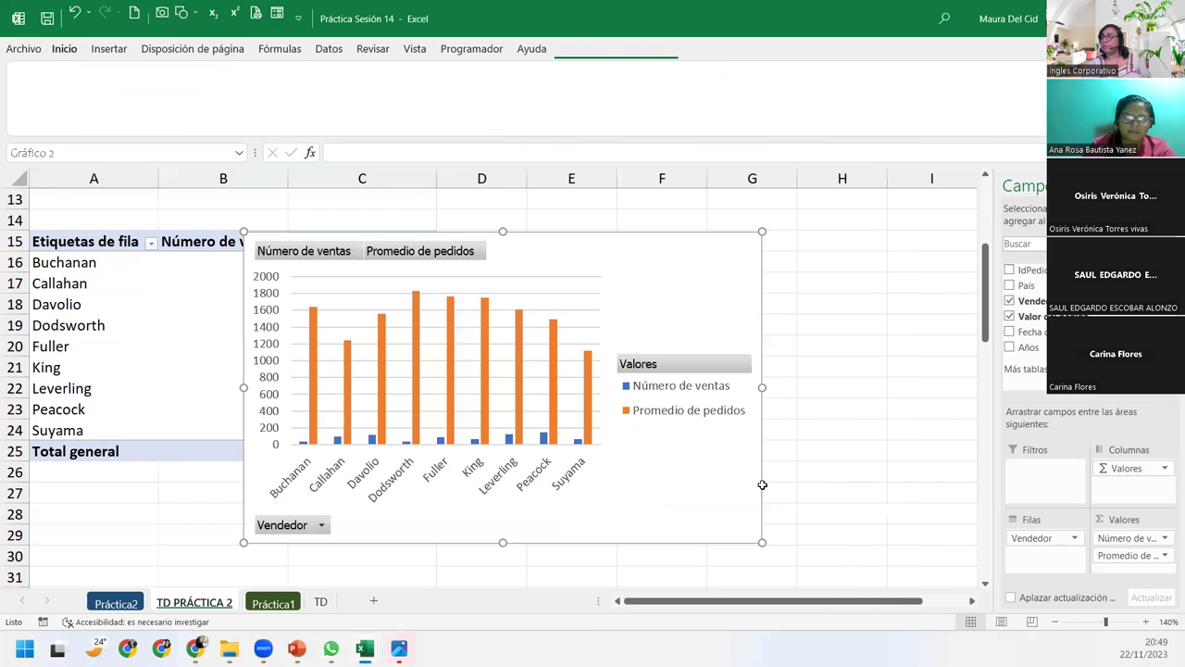
Step: Move the chart beside the vendor table and enlarge it to 9.53 × 19.19 cm
drag(612, 257, 808, 252)
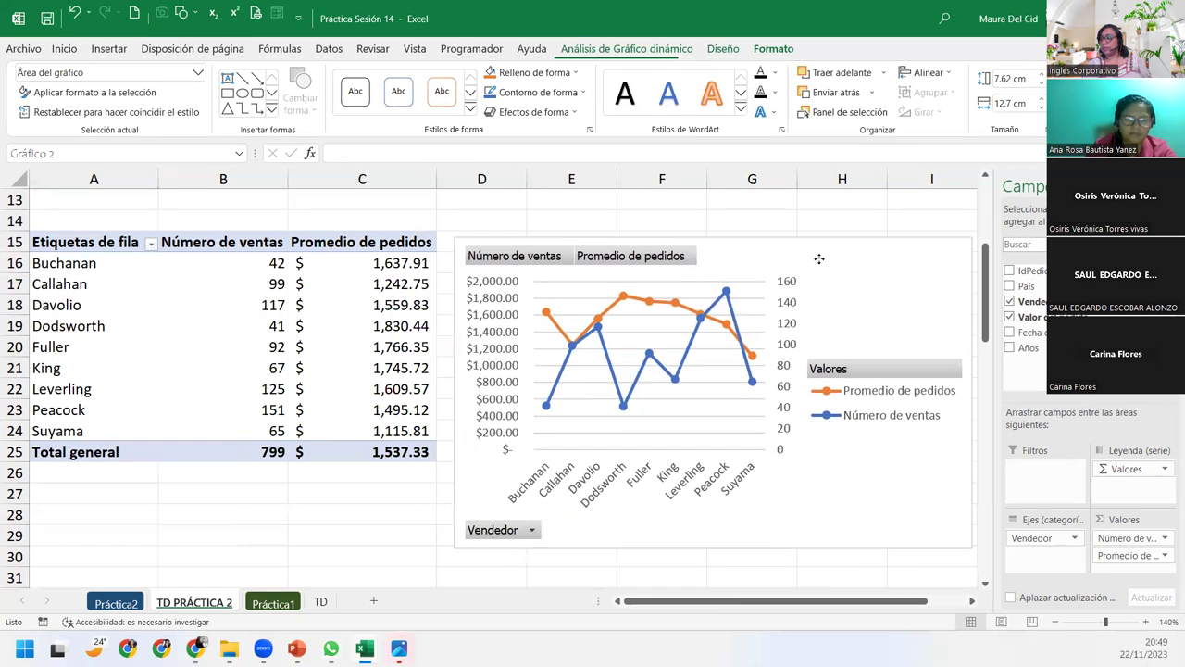
click(1057, 622)
click(1056, 622)
click(1057, 621)
click(1057, 622)
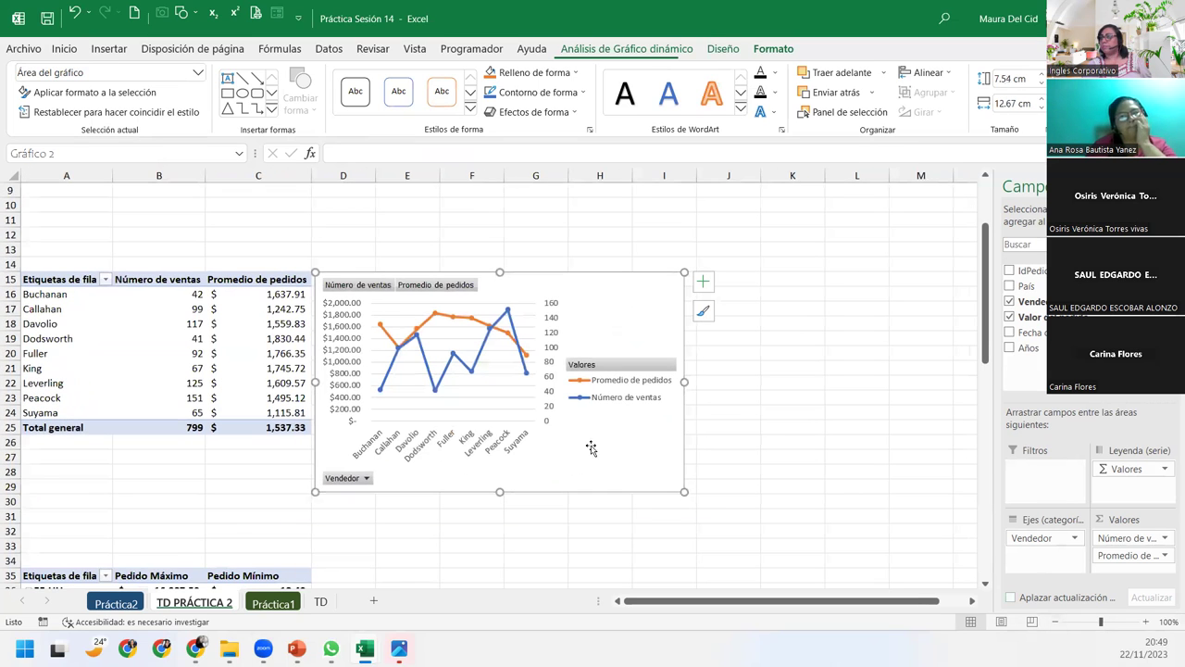
scroll(765, 409, down, 1)
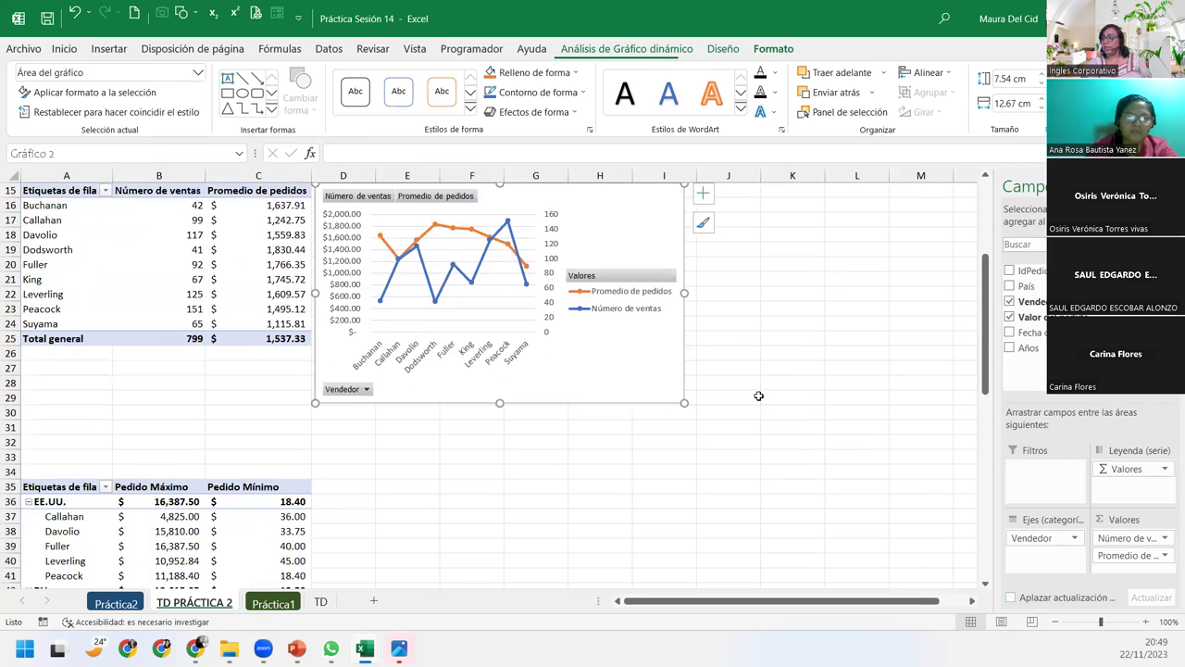
drag(683, 291, 874, 292)
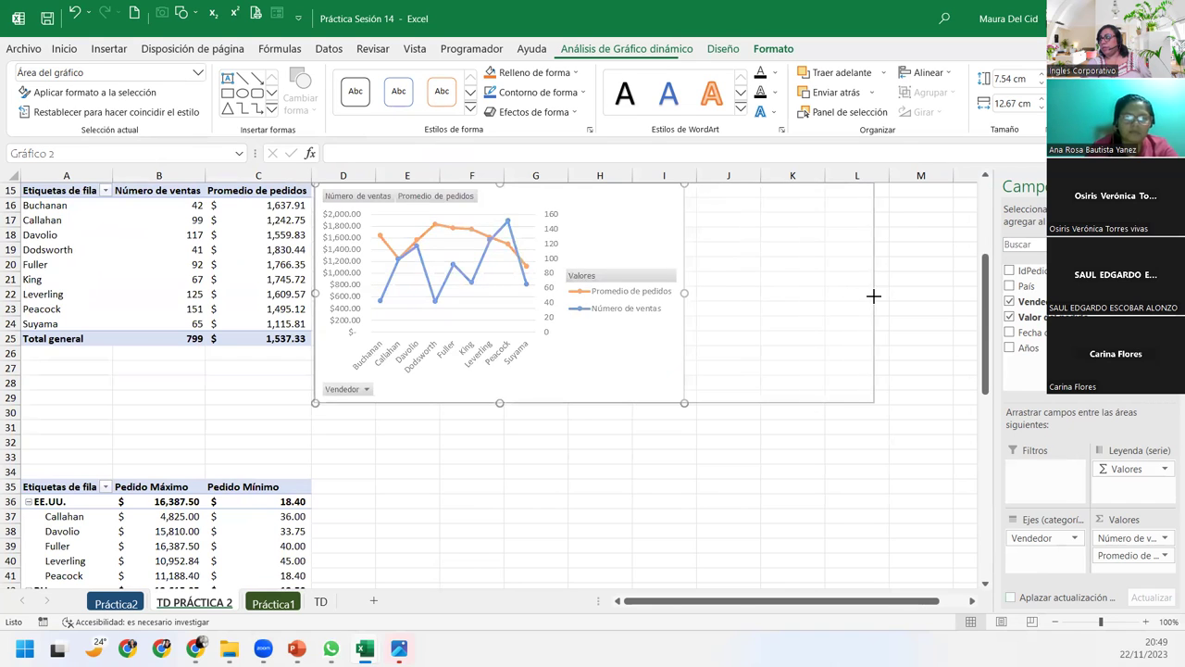
drag(594, 403, 604, 460)
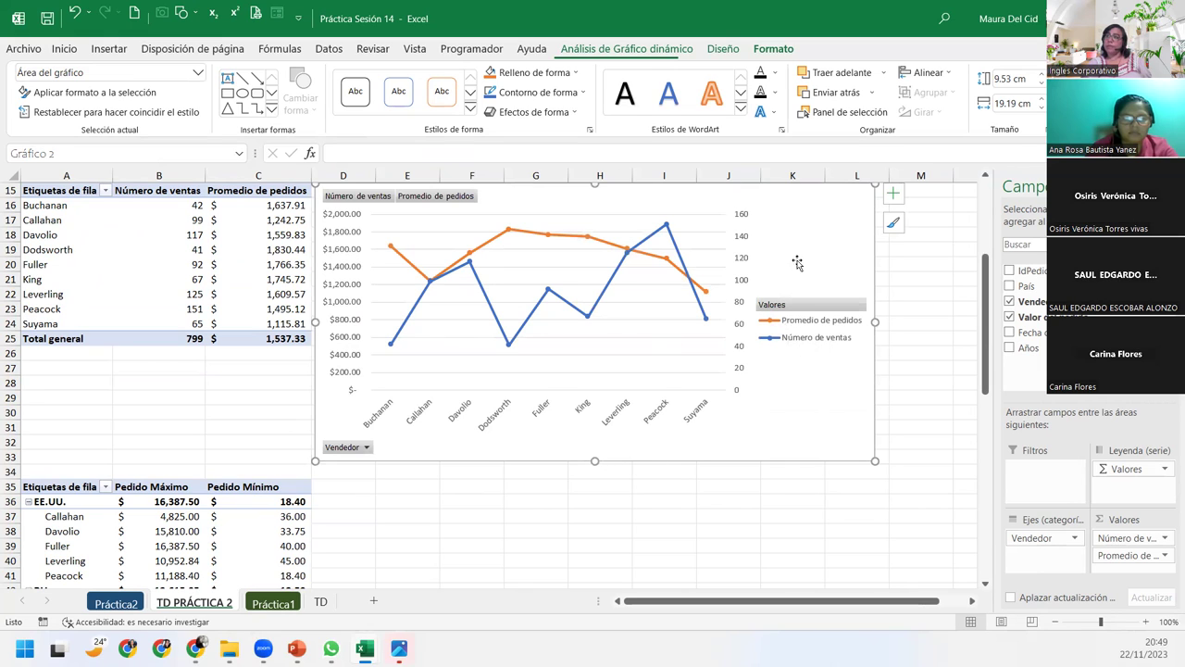
Step: Check the chart's Vendedor filter and close it without changing anything
click(366, 448)
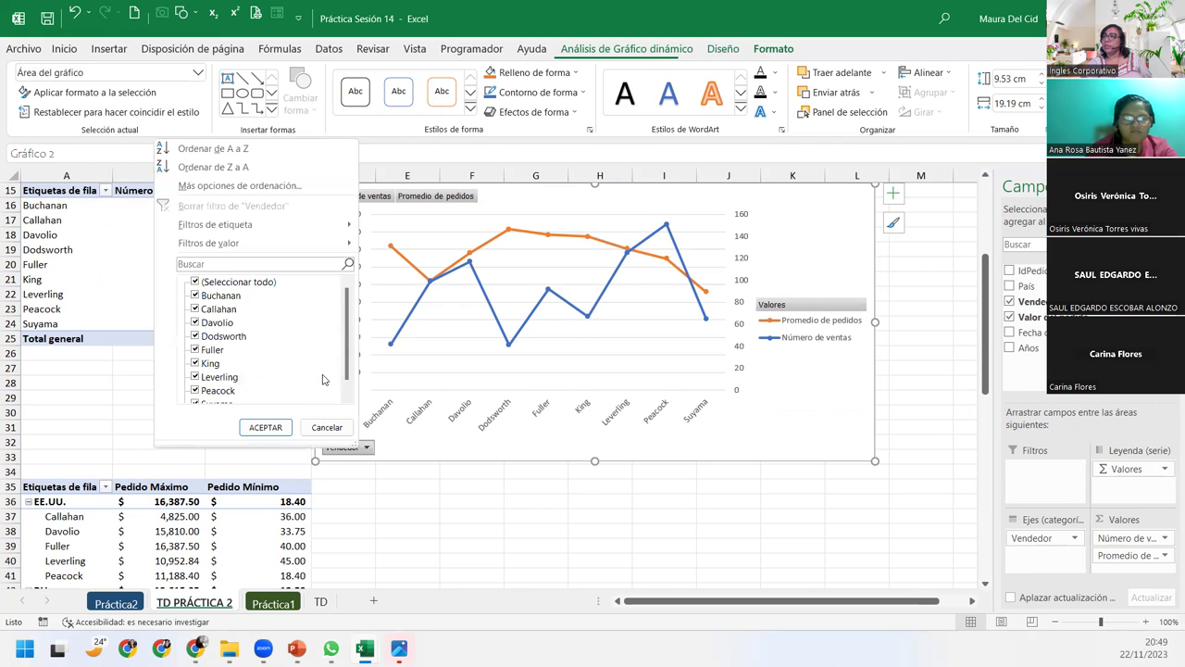
click(194, 282)
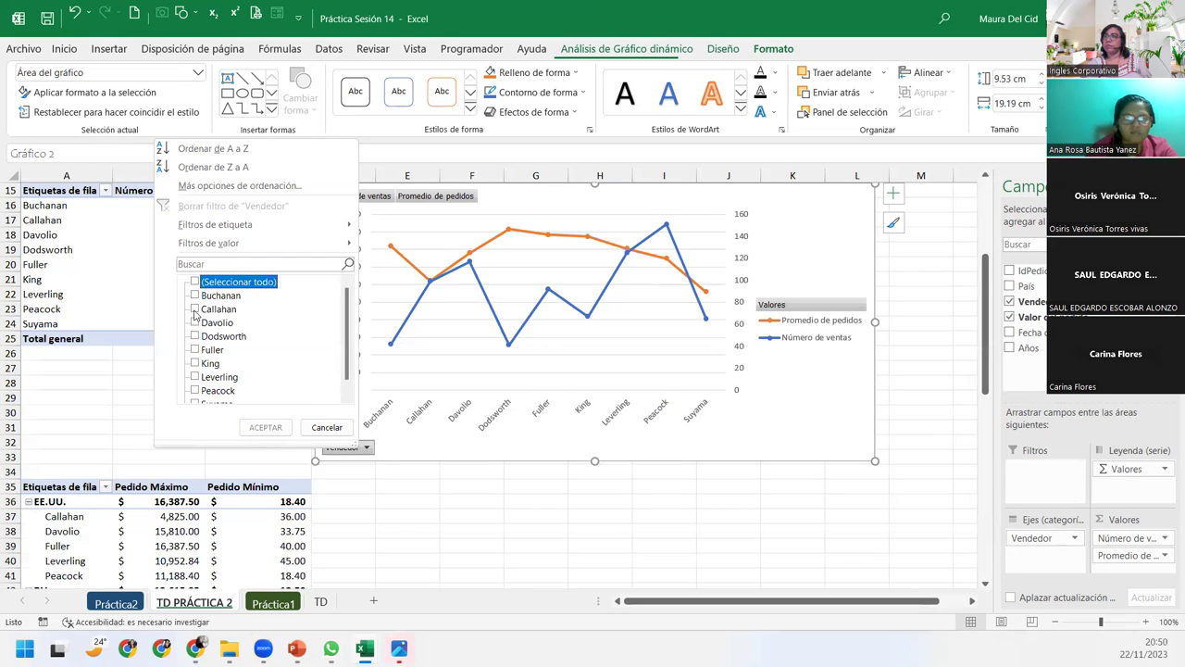
click(327, 428)
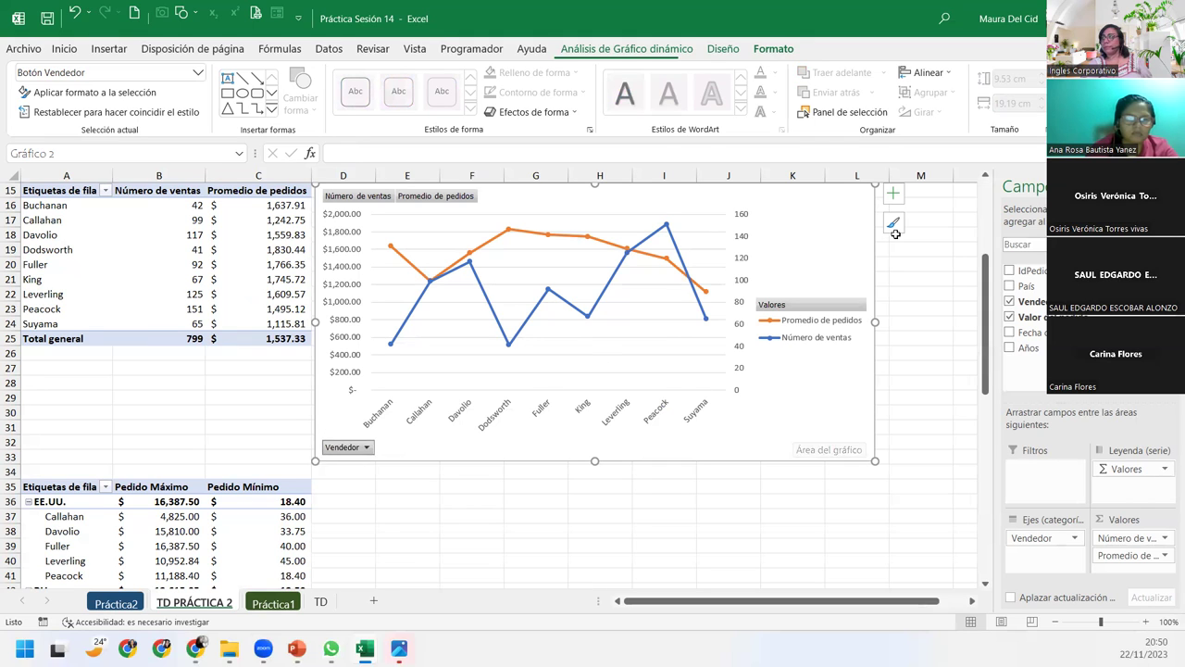
click(617, 50)
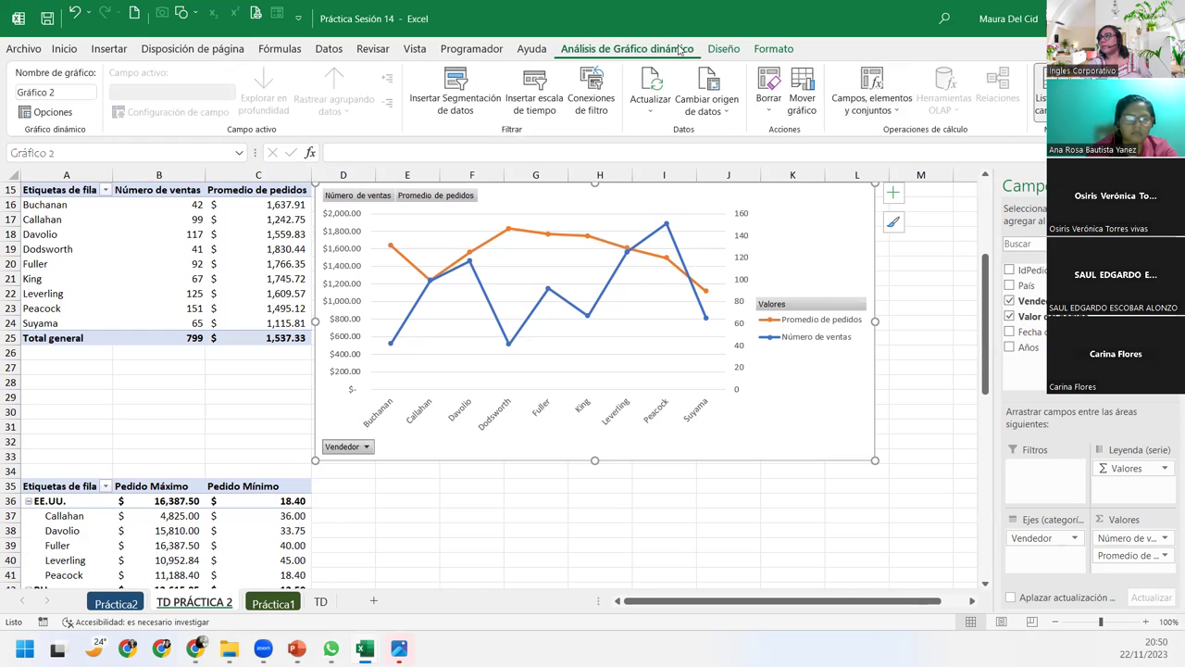
click(137, 265)
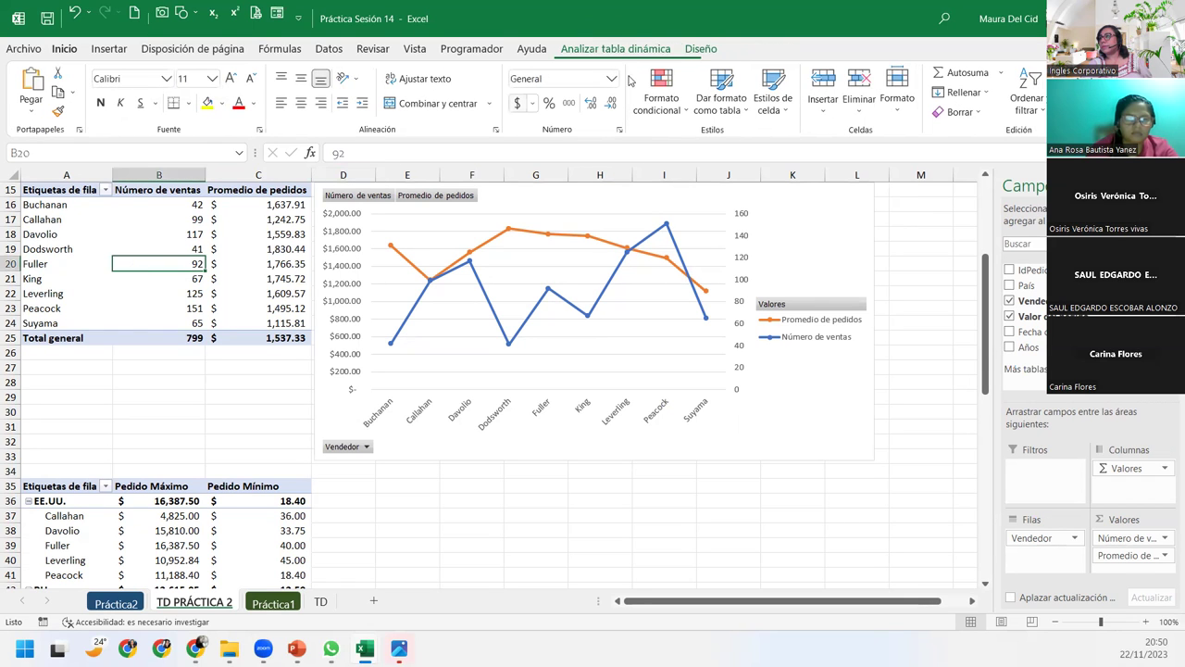
Step: Delete Gráfico 2 and reselect cell A16 in the vendor pivot table
click(826, 206)
key(Delete)
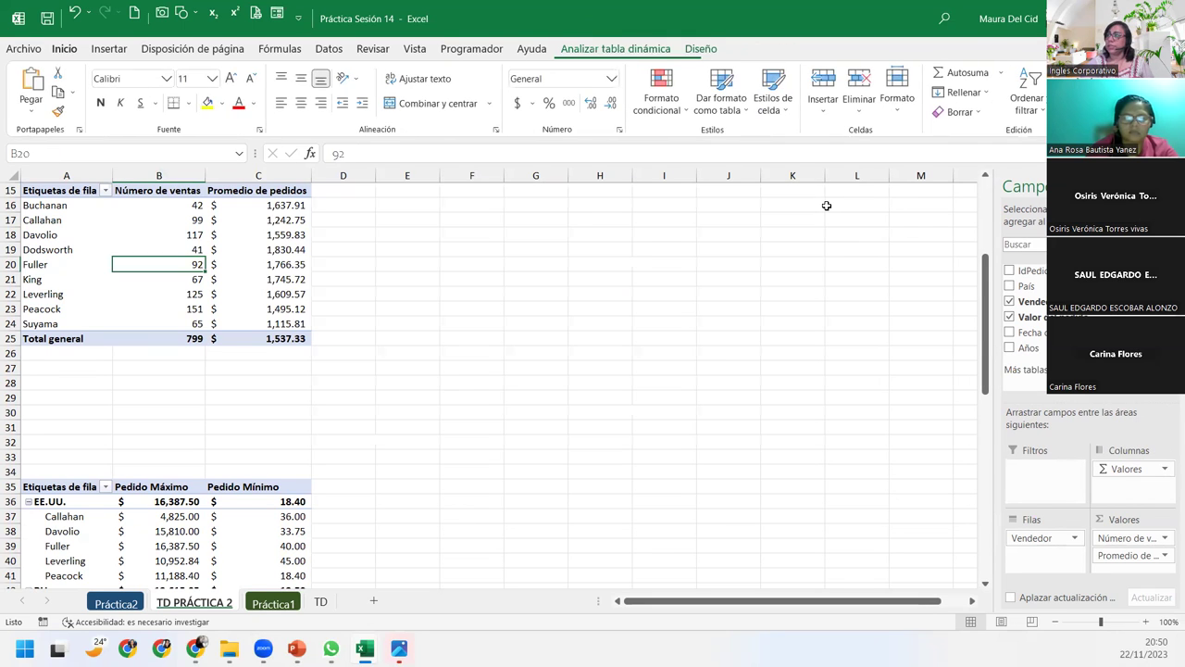
scroll(352, 276, up, 1)
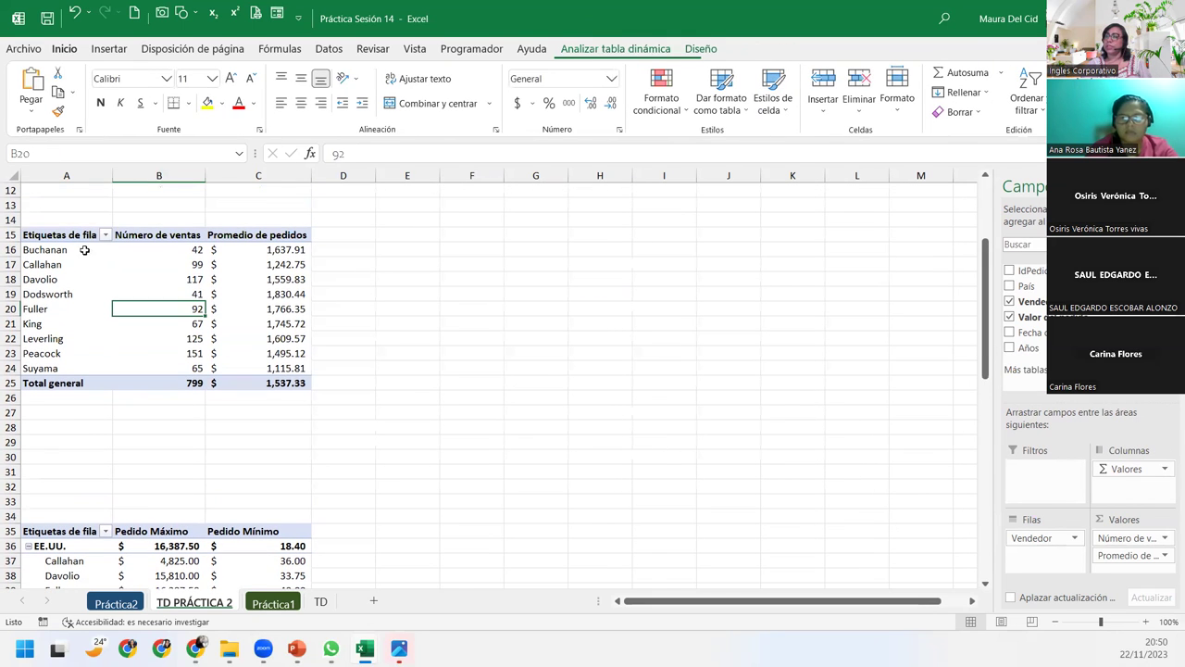
click(155, 264)
click(45, 250)
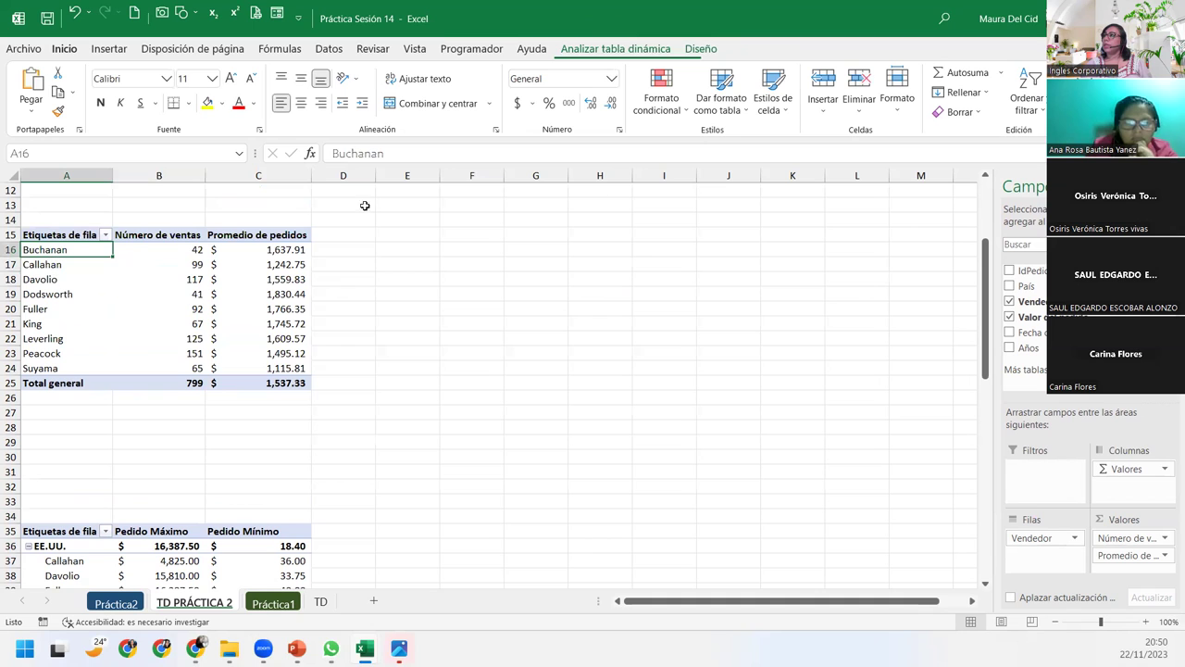
click(655, 51)
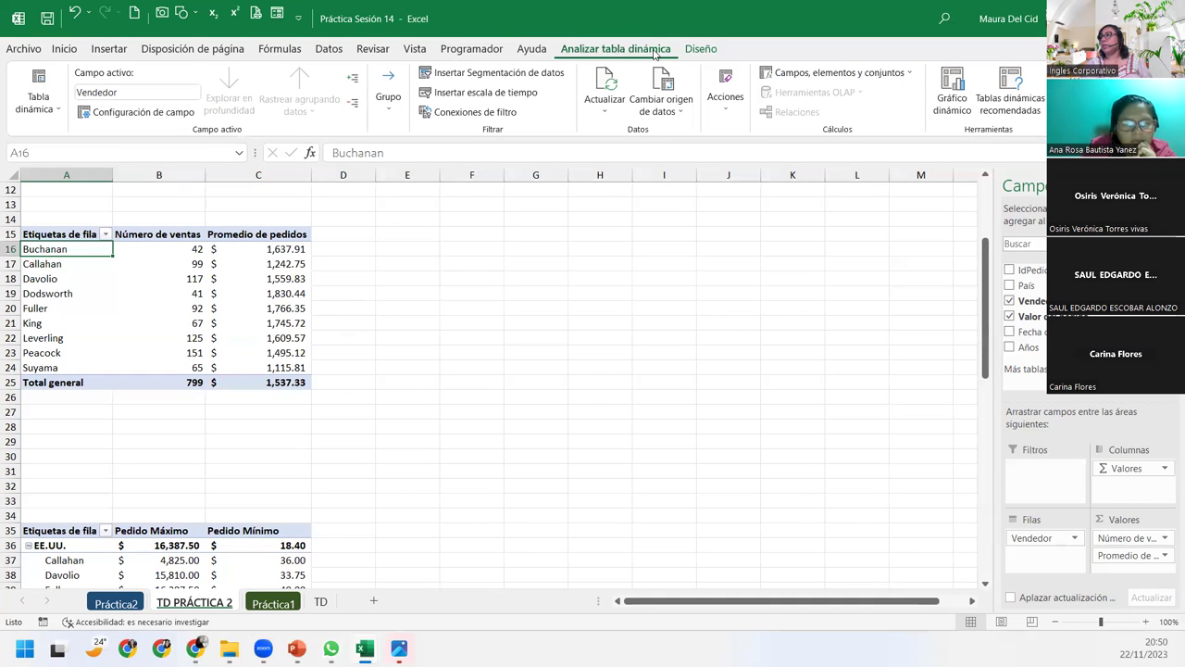
Step: Create a Combinado pivot chart: both series Línea con marcadores, Número de ventas on Eje secundario
click(959, 97)
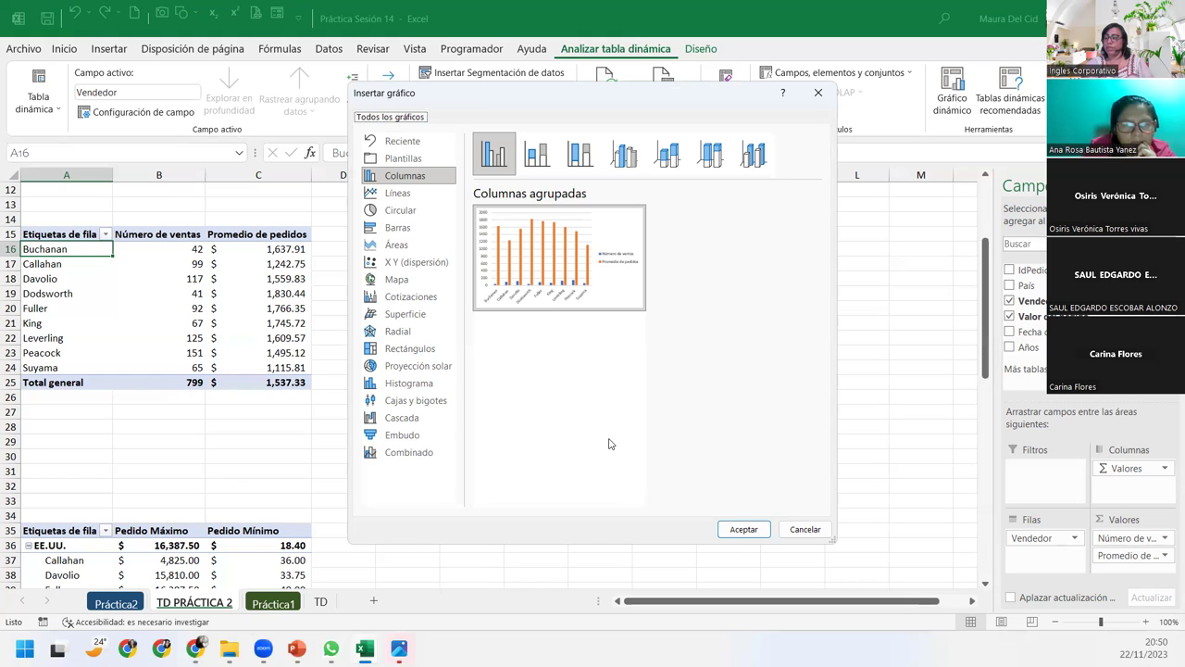
click(421, 454)
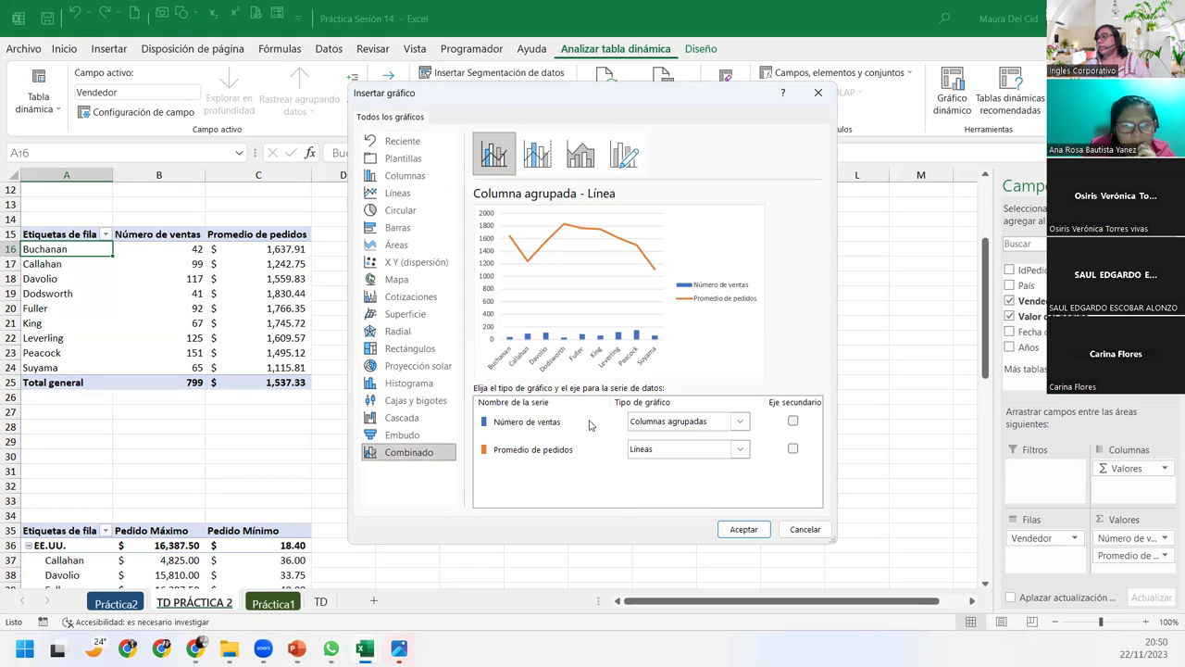
click(743, 428)
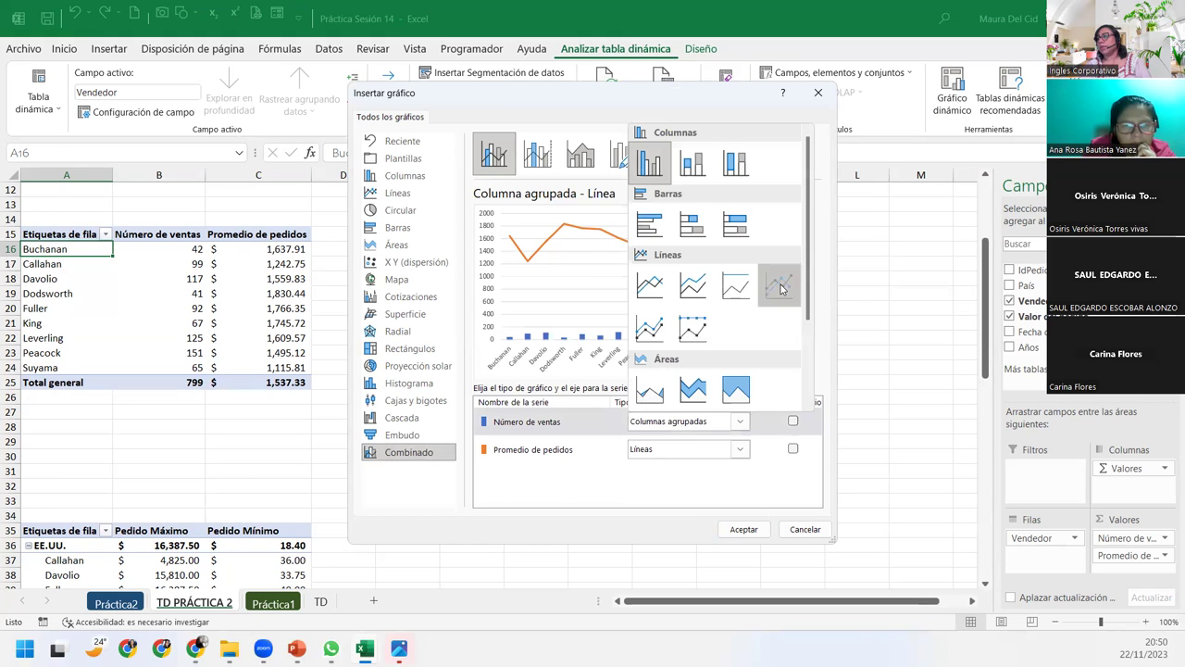
click(780, 287)
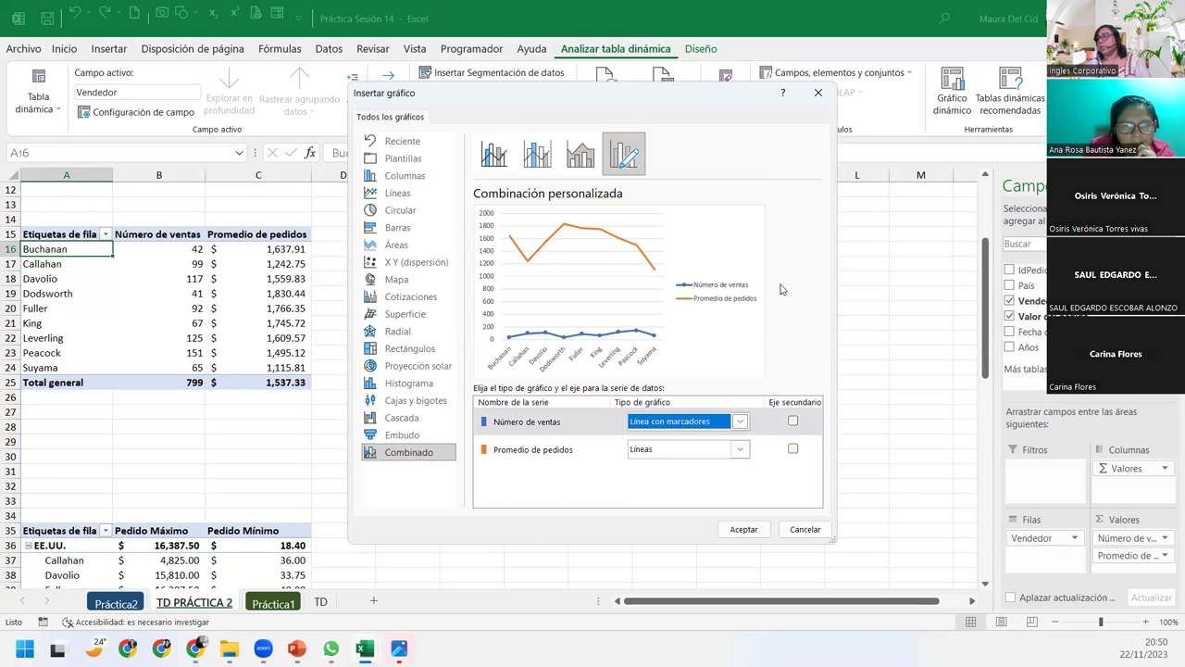
click(793, 421)
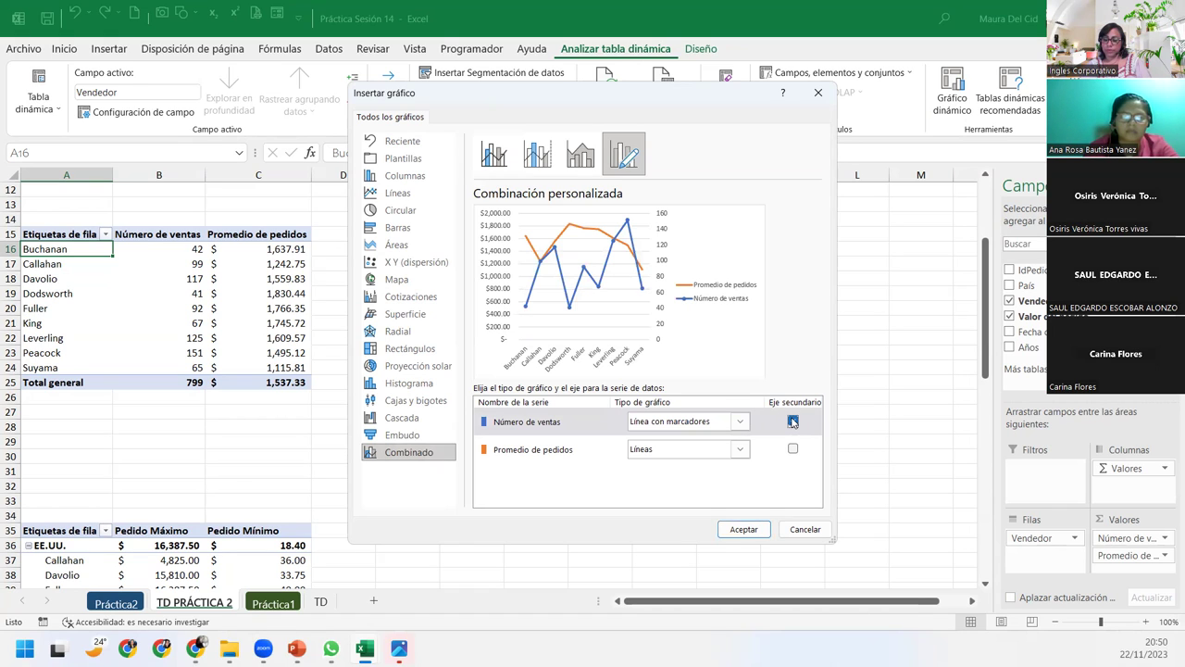
click(792, 421)
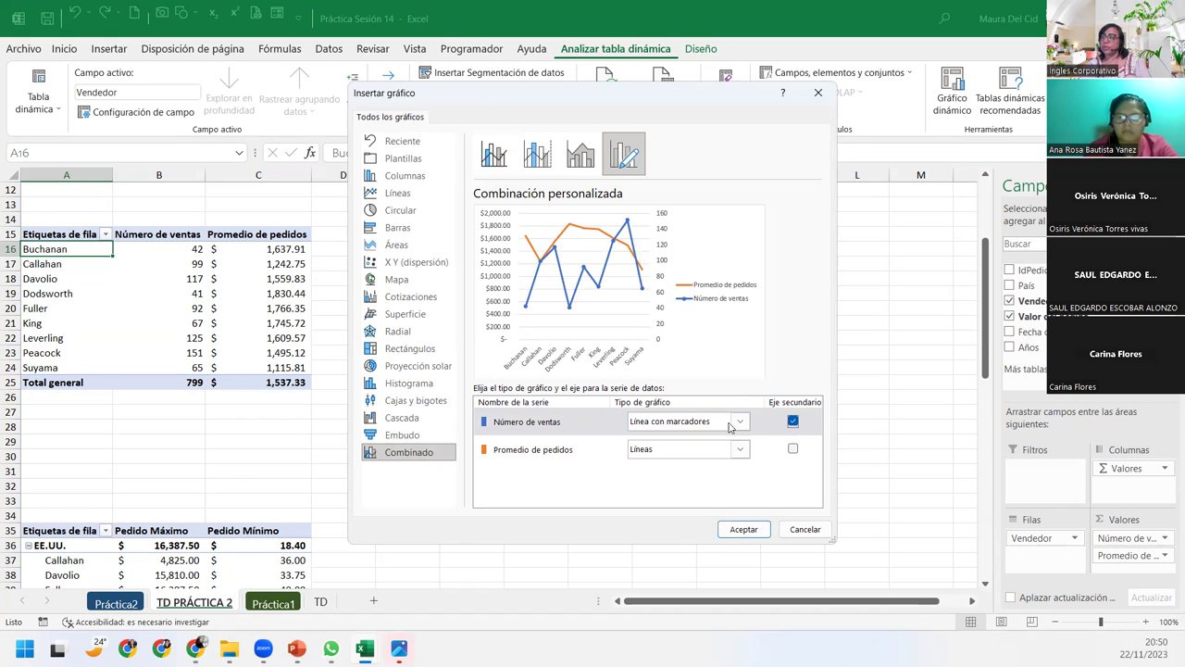
click(739, 449)
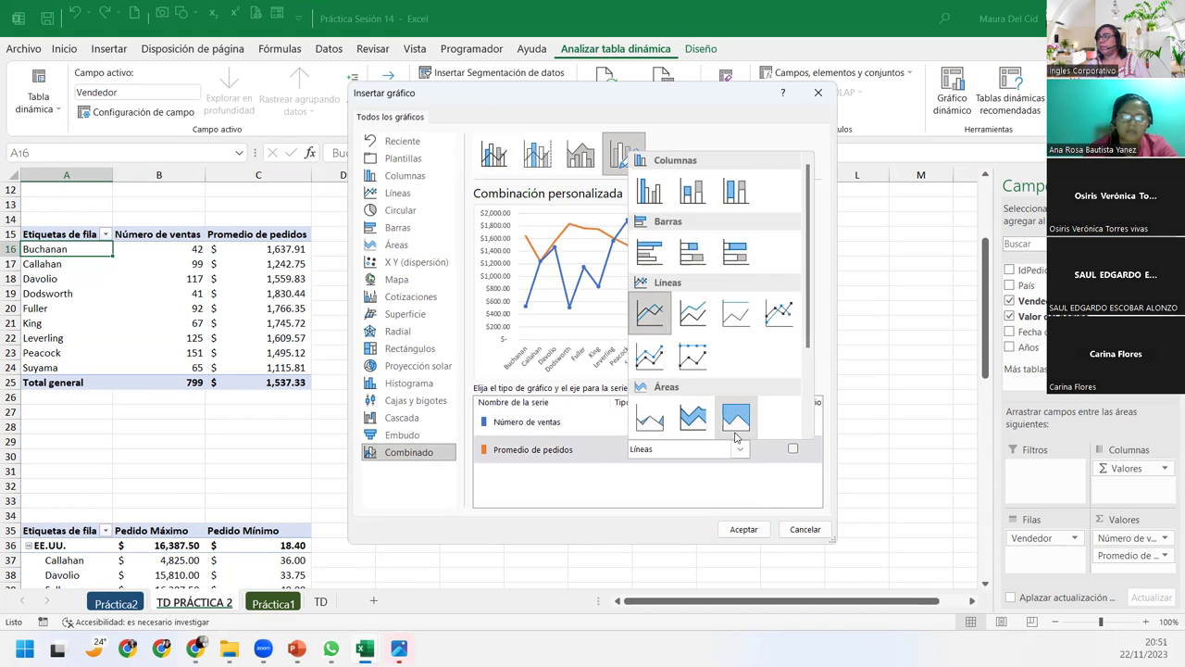
click(779, 317)
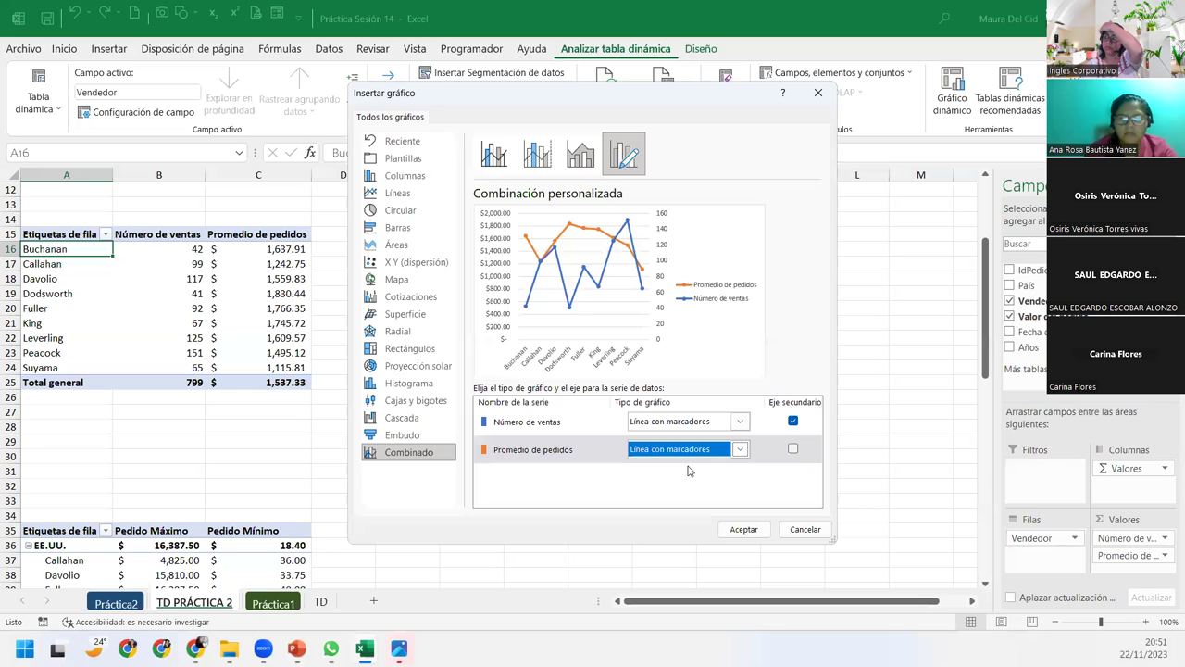
click(742, 527)
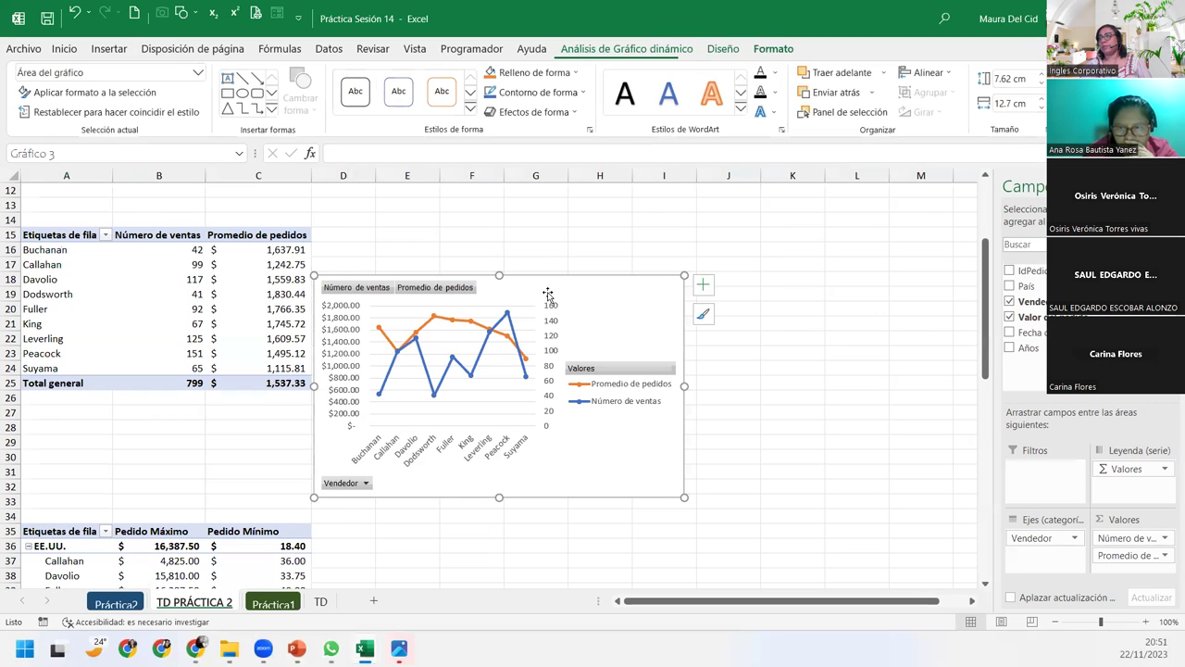
Step: Move the new chart beside the pivot table and enlarge it to 9.99 × 21.73 cm
drag(553, 280, 548, 238)
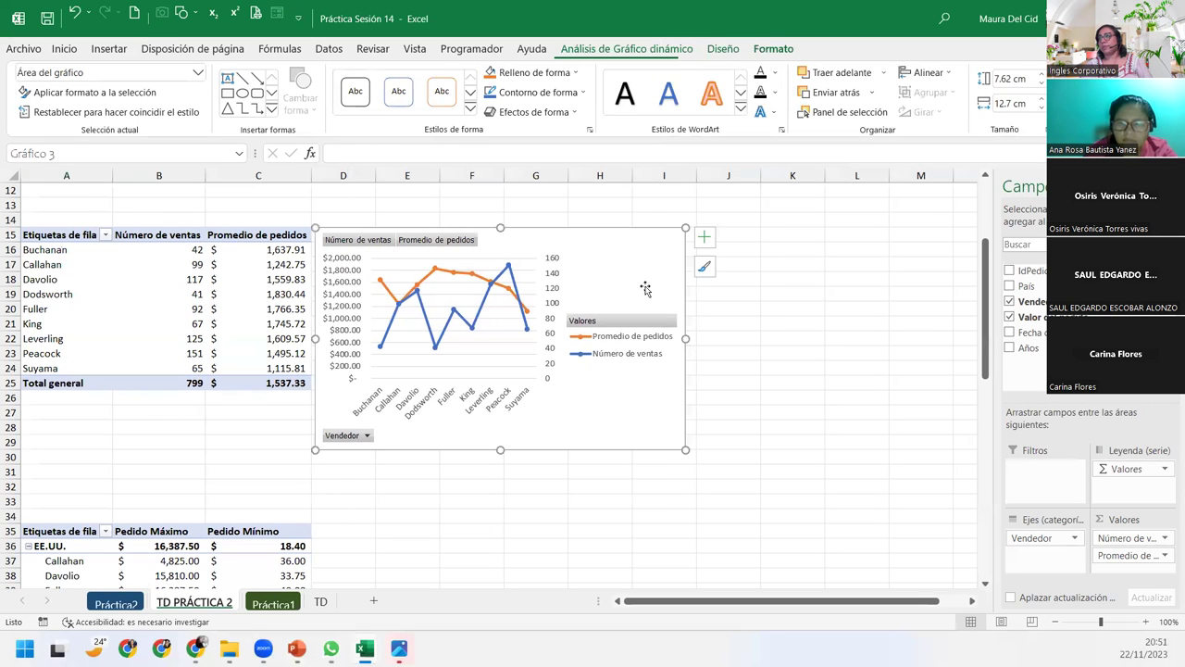
scroll(704, 287, down, 1)
drag(683, 294, 891, 295)
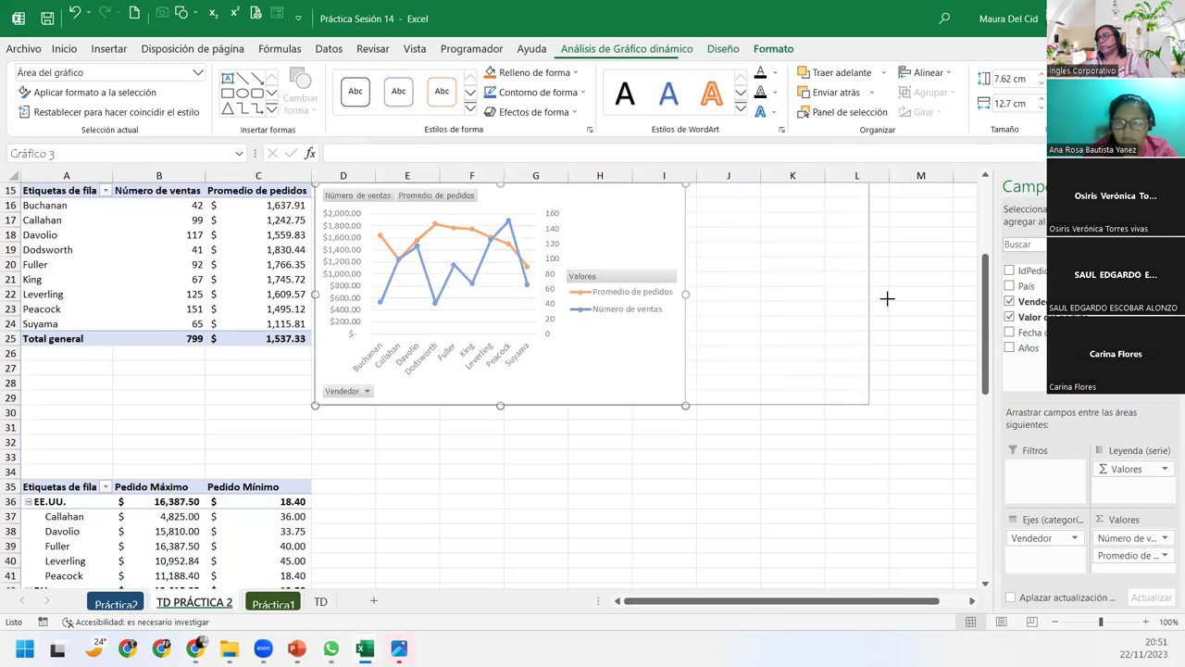
drag(603, 405, 609, 474)
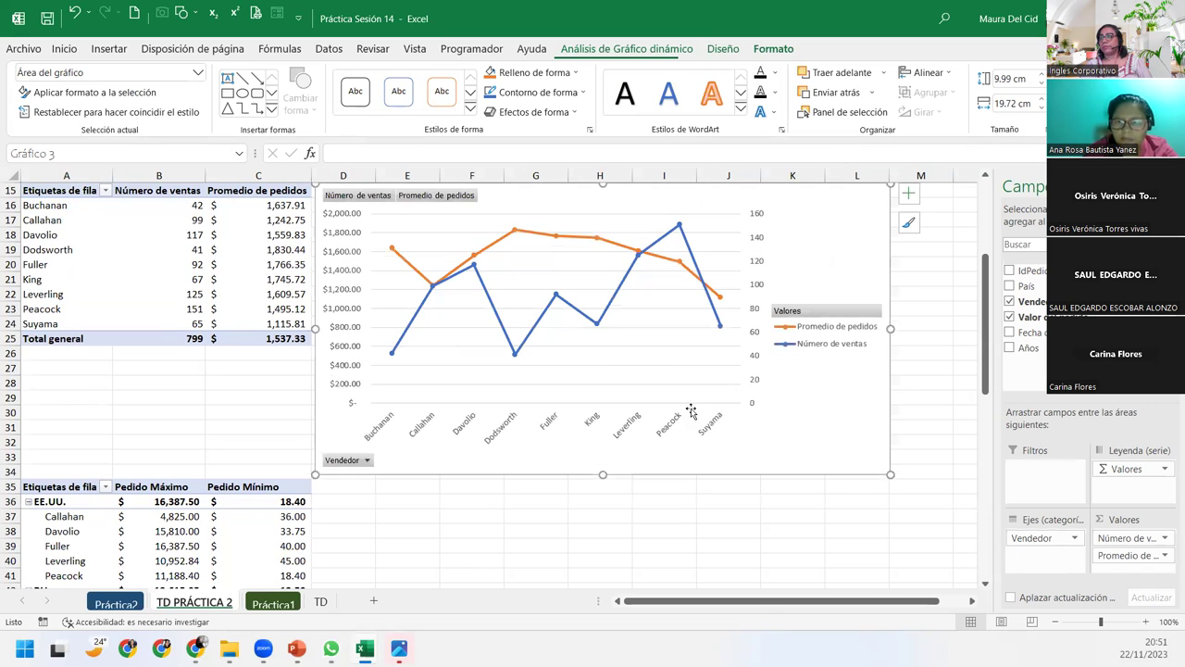
drag(890, 328, 949, 339)
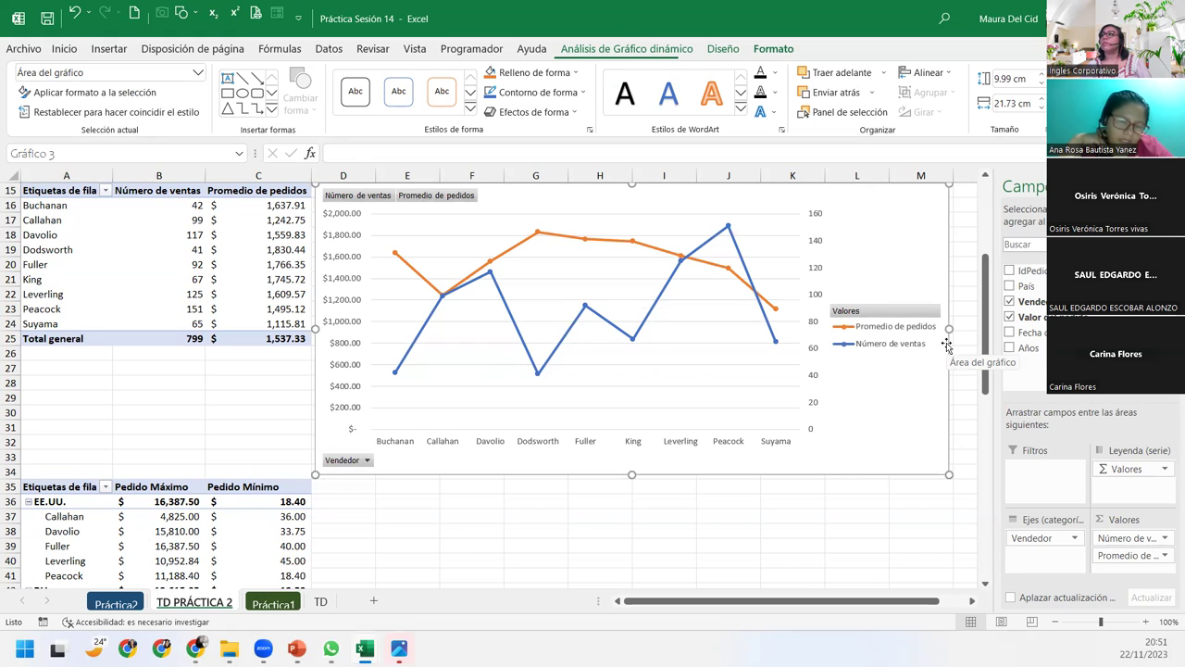
click(686, 48)
click(721, 49)
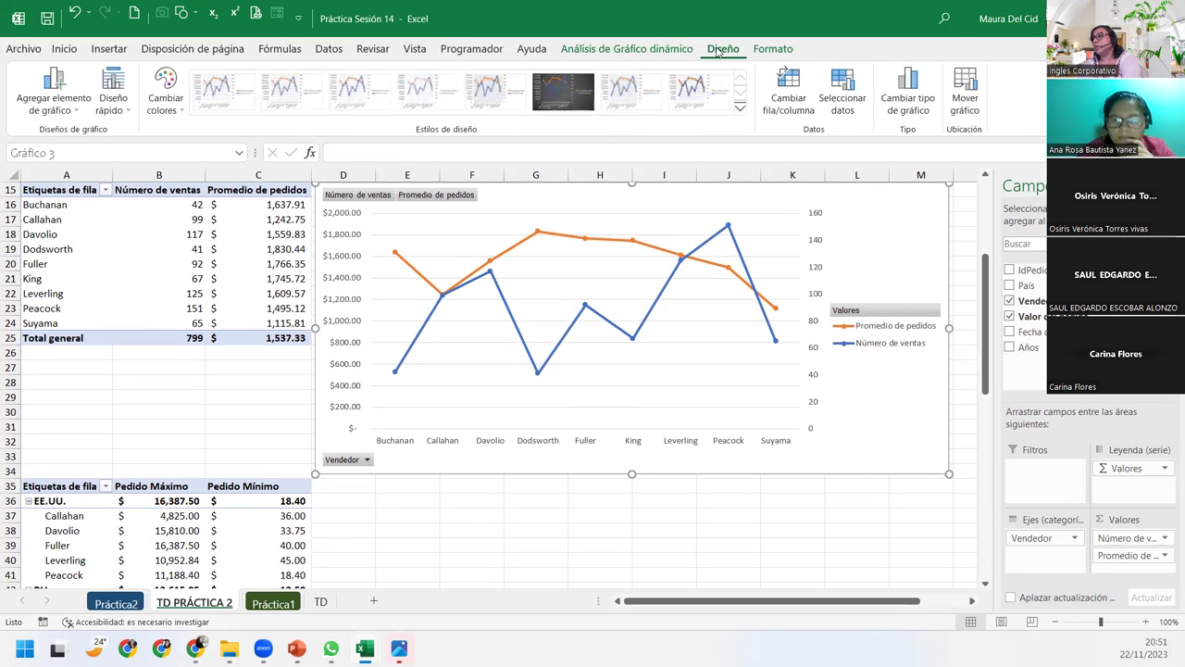
click(896, 98)
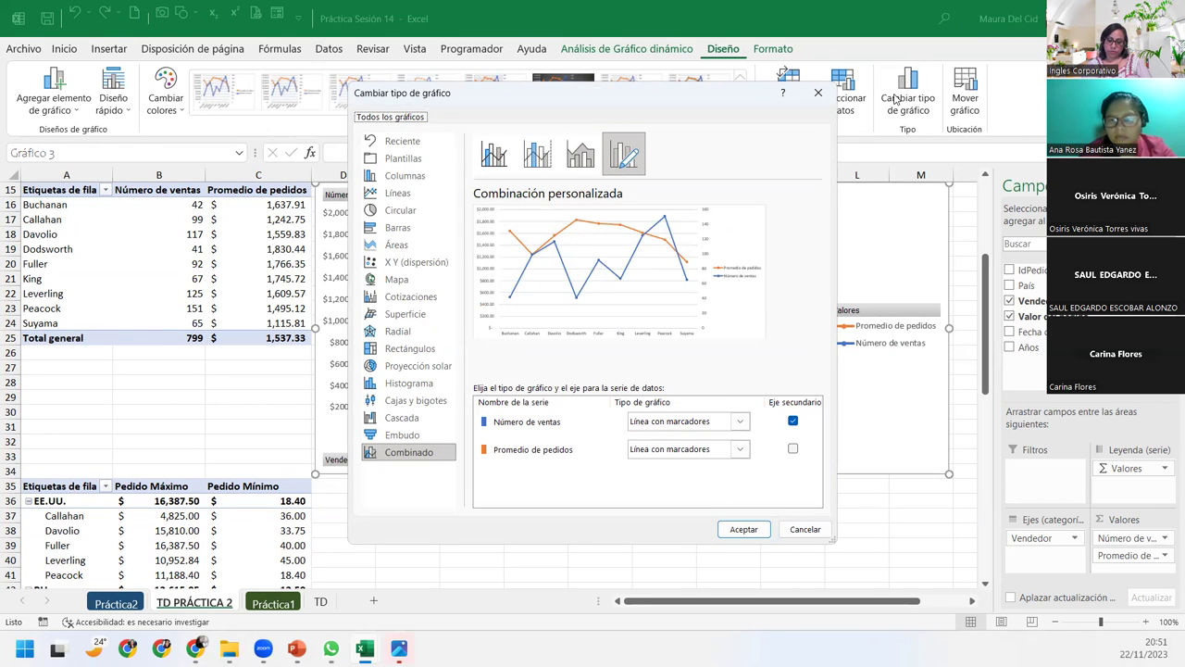
click(806, 100)
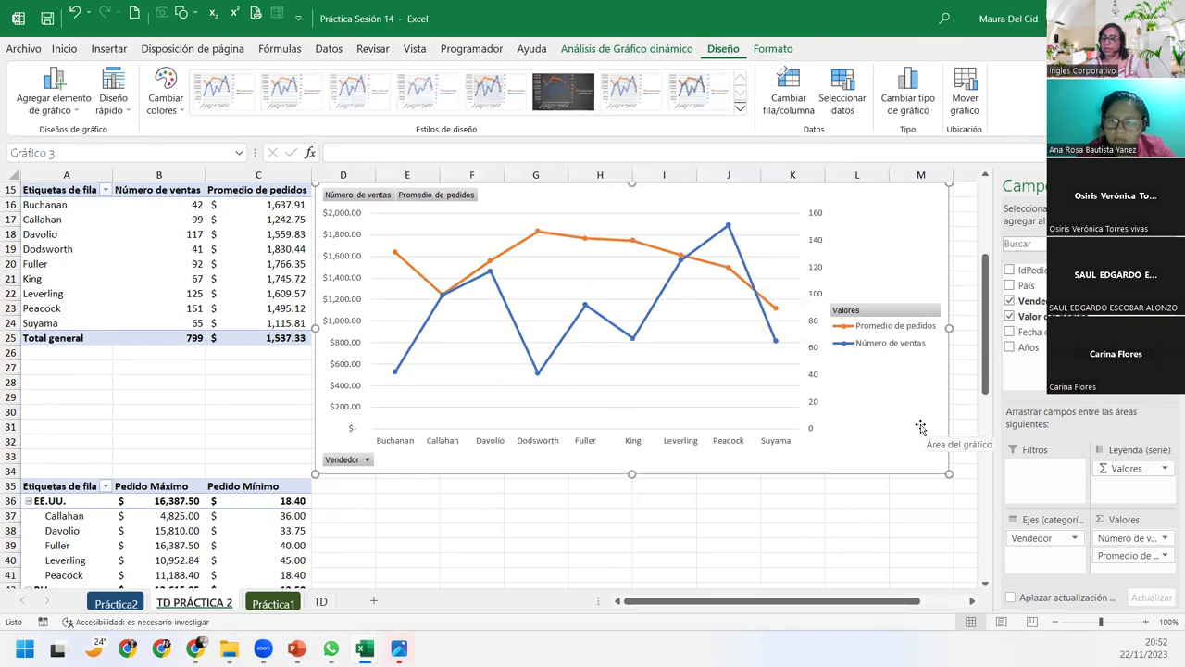
click(595, 50)
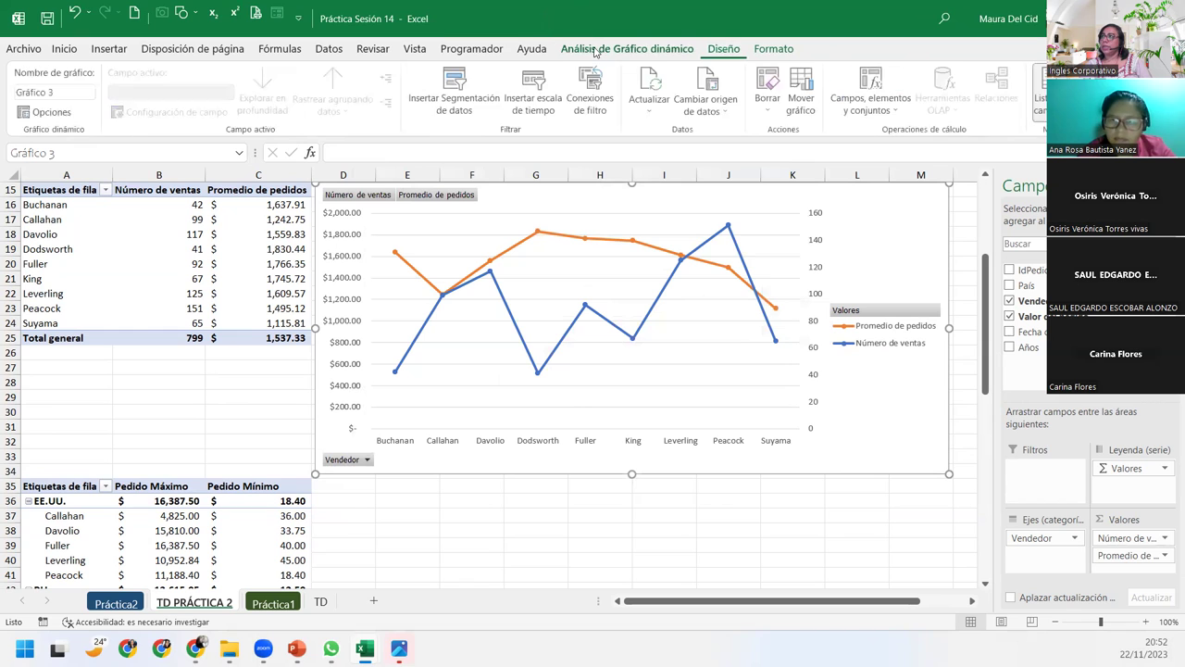
click(730, 52)
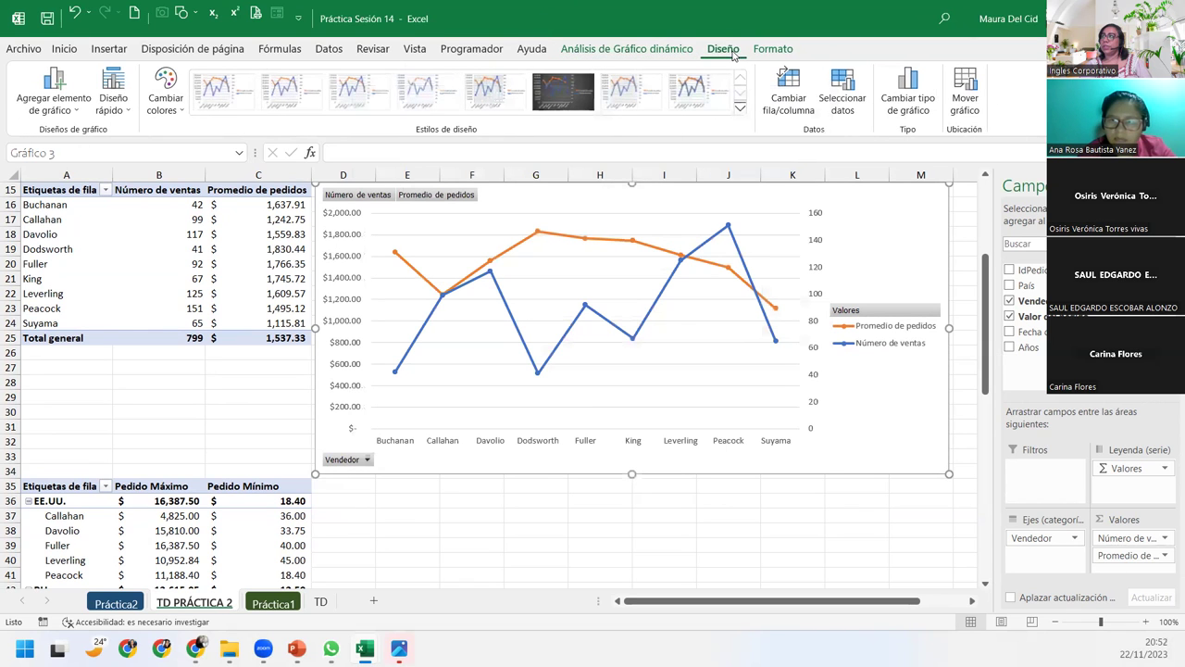
click(766, 52)
click(725, 52)
click(909, 88)
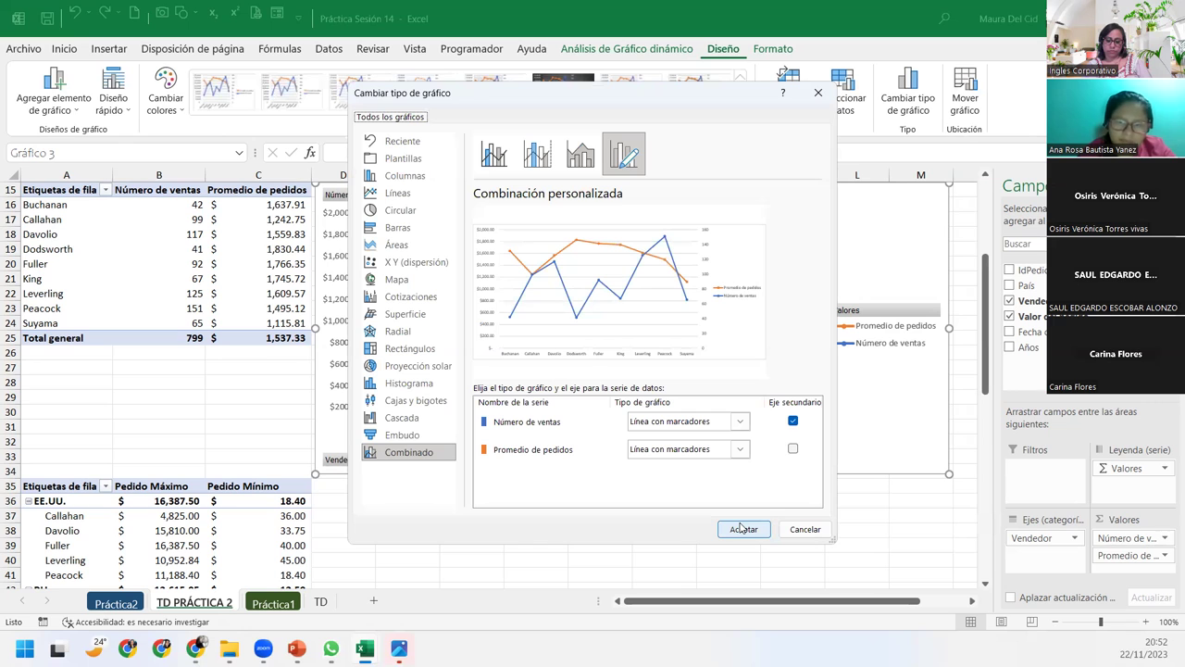
click(806, 534)
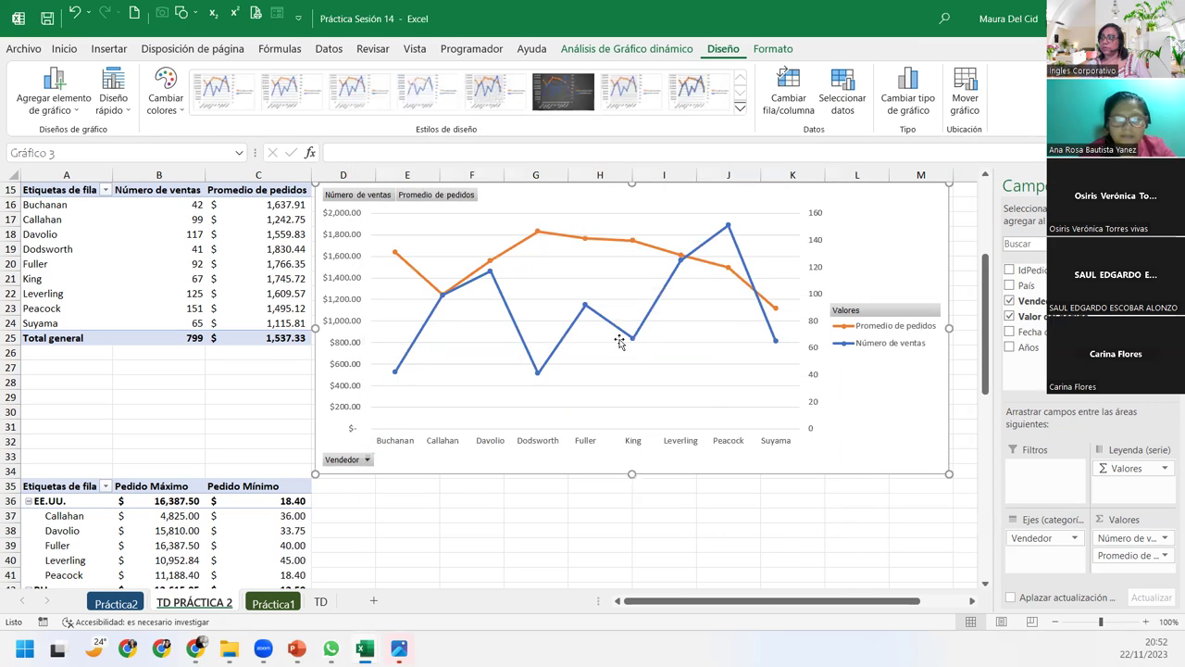
scroll(620, 343, up, 1)
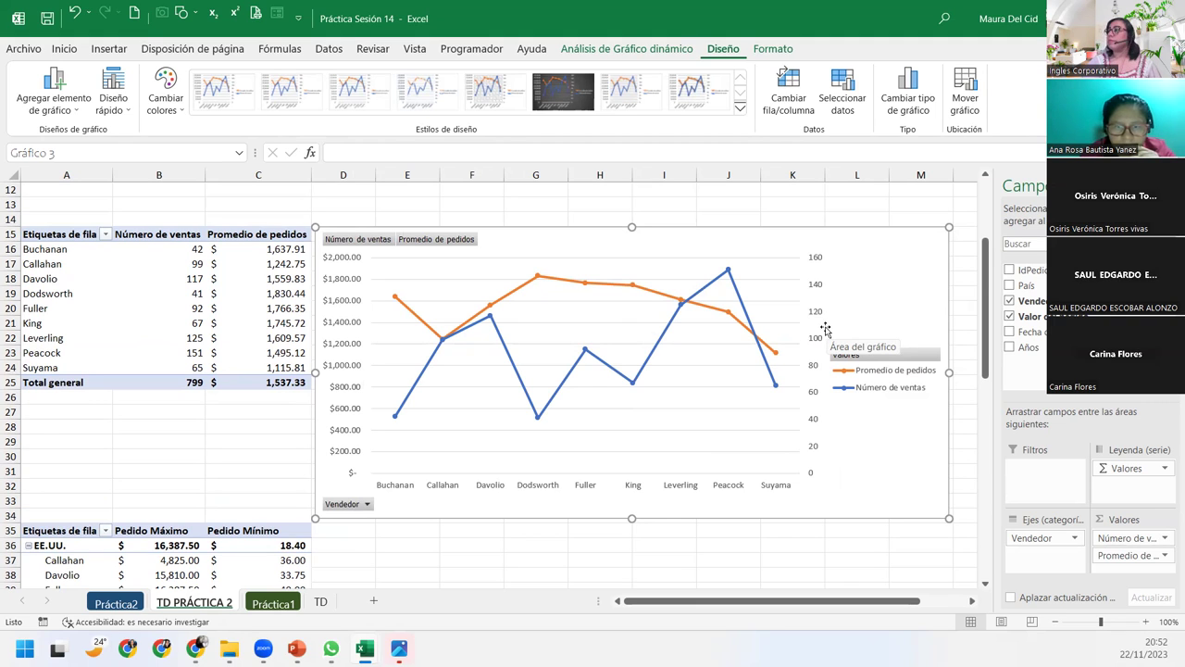
Step: Bring up Título del gráfico placement options under Agregar elemento de gráfico on Diseño
right_click(903, 238)
click(894, 247)
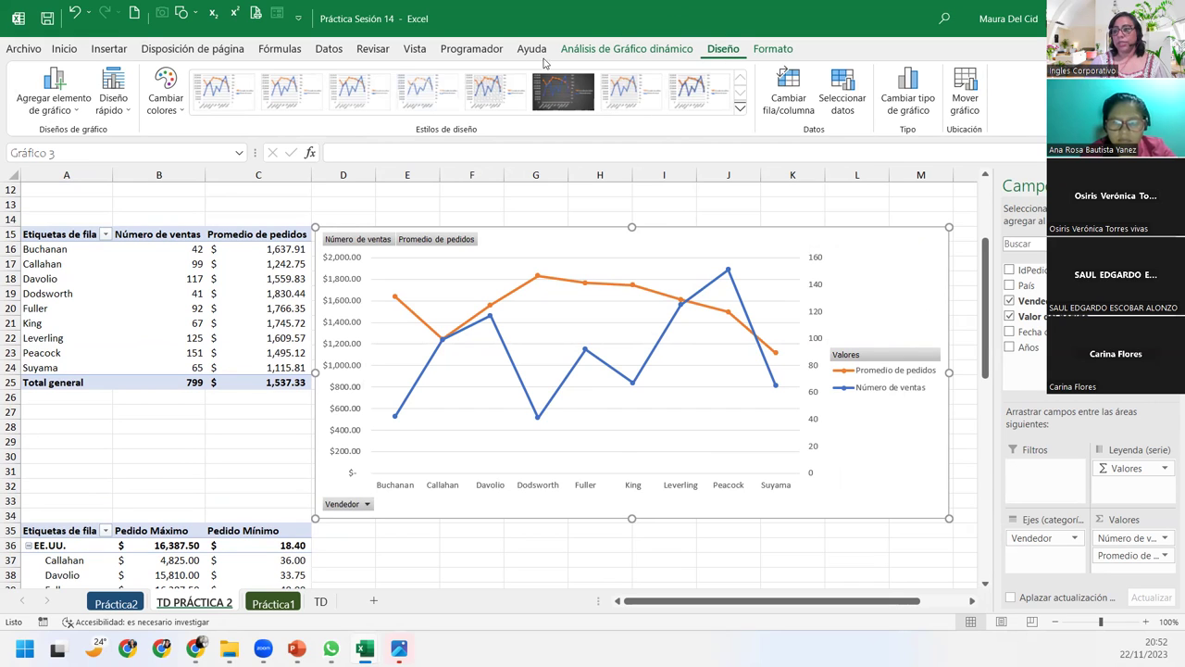
click(57, 108)
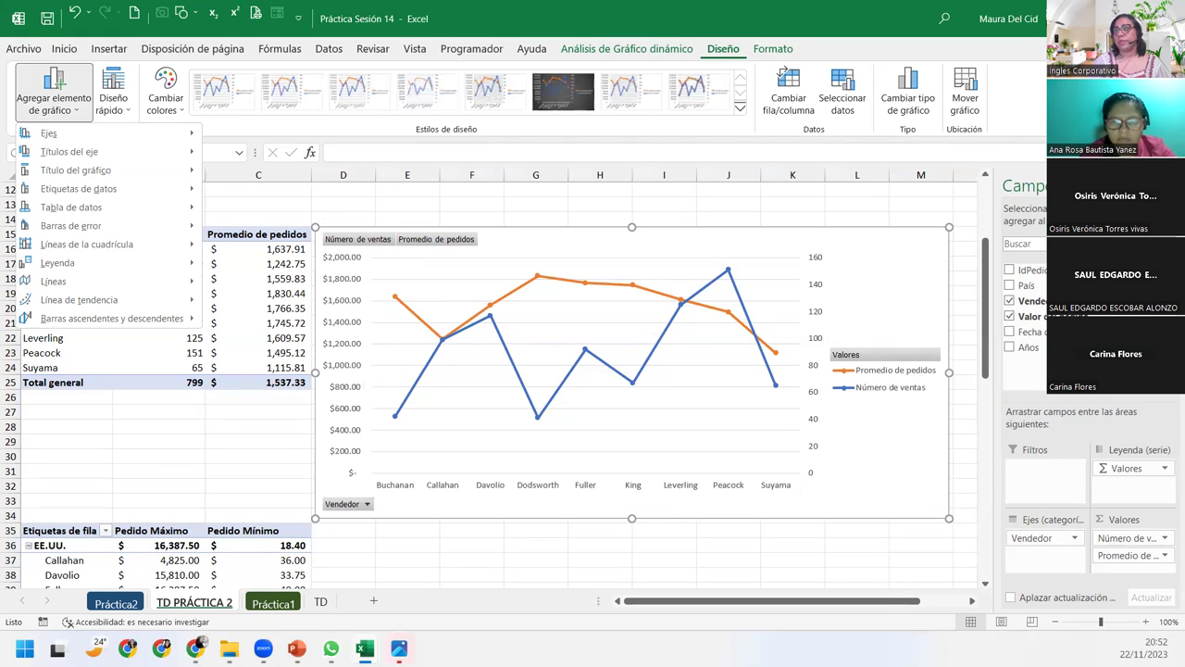
mouse_move(76, 169)
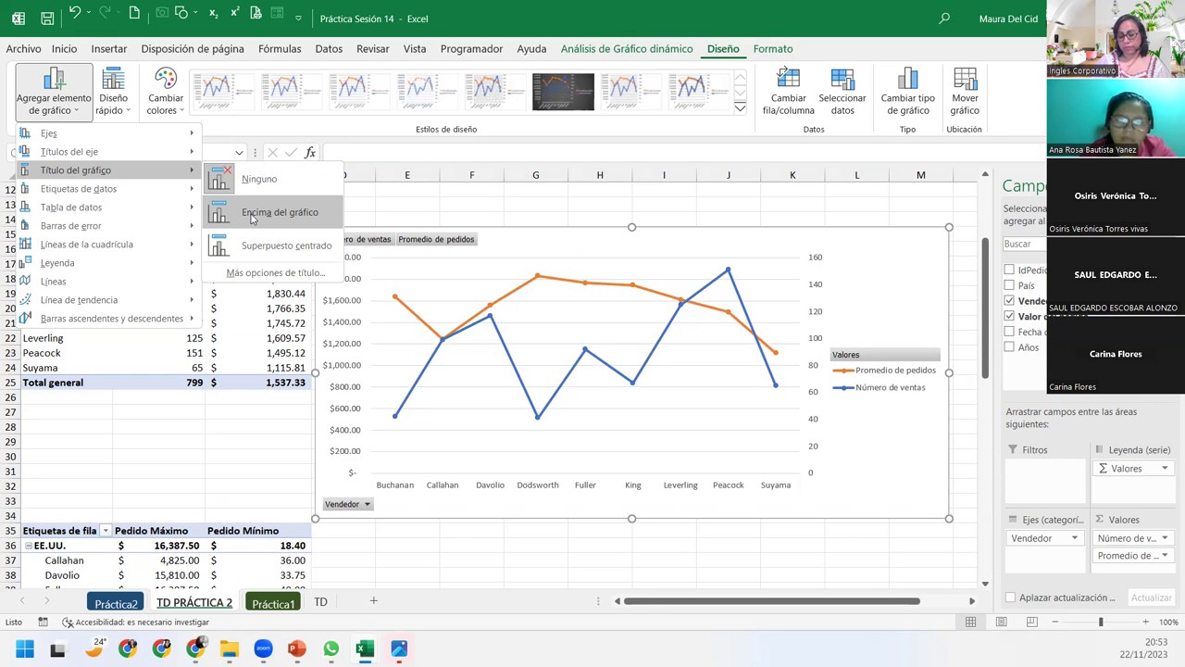
Step: Add a chart title reading 'Comparativo del total de ventas y promedio de pedidos por vendedor'
click(252, 215)
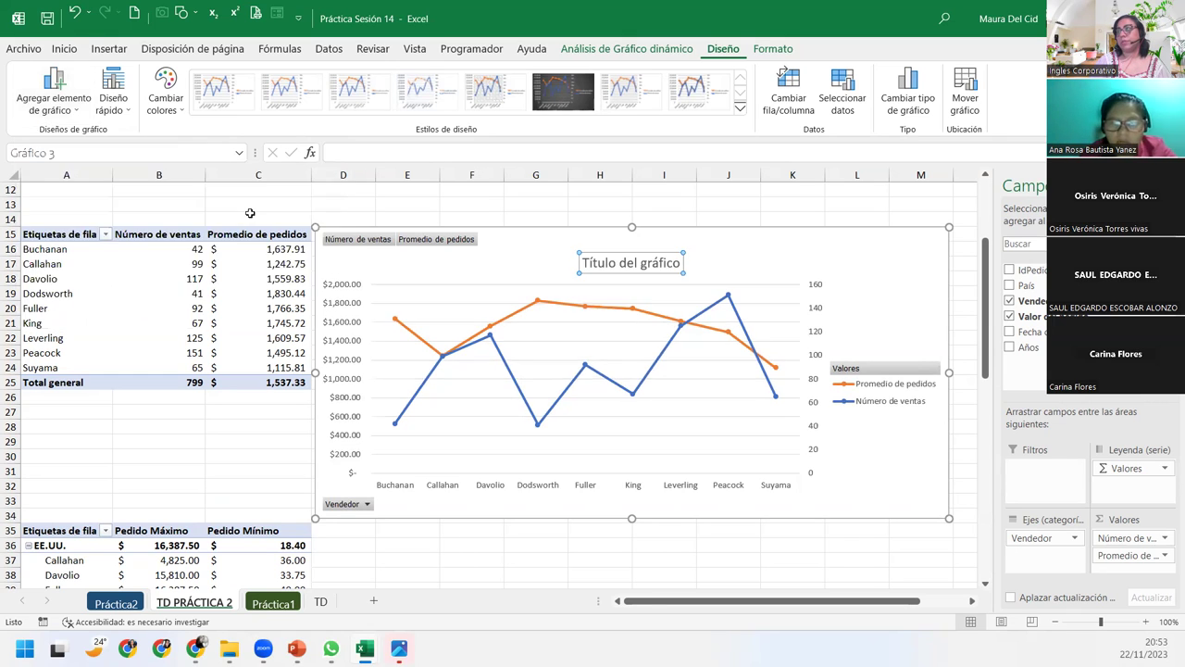
click(623, 263)
triple_click(623, 263)
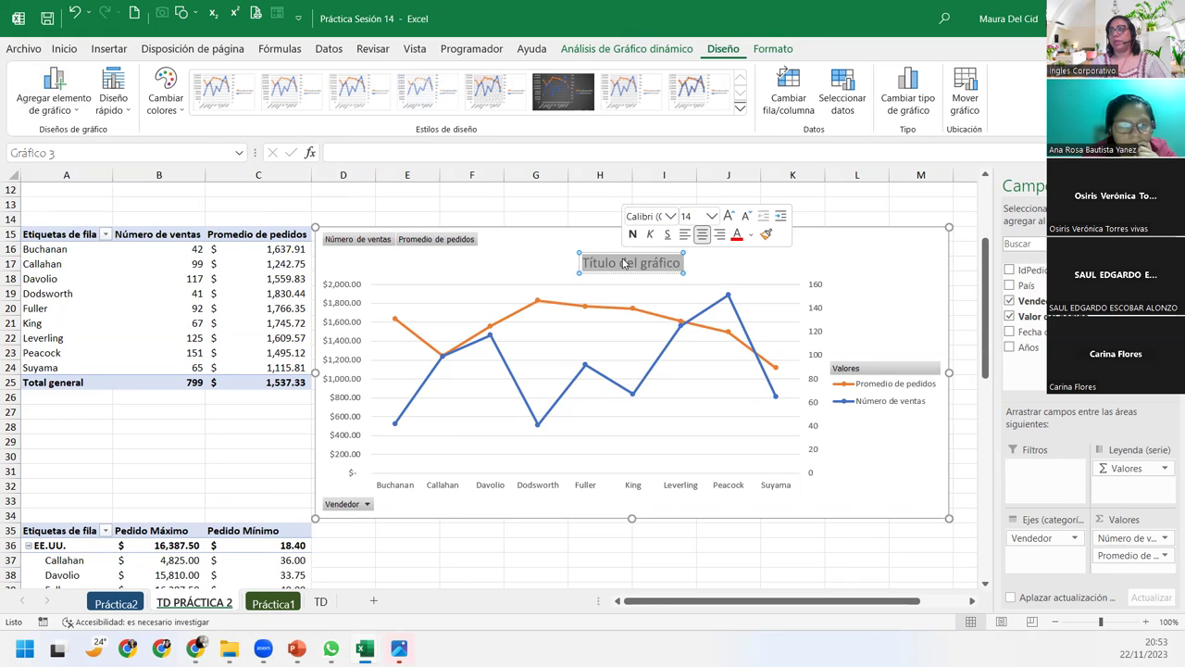
text(Camp)
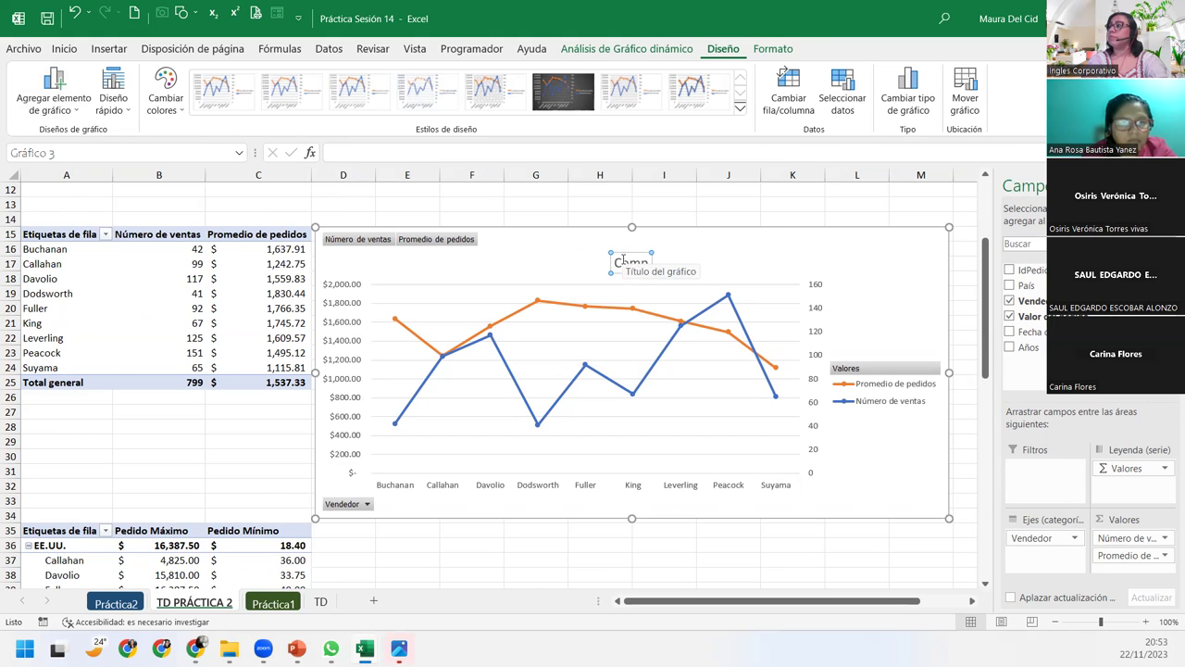
key(BackSpace)
key(BackSpace)
key(BackSpace)
text(omparativo del total de ventas)
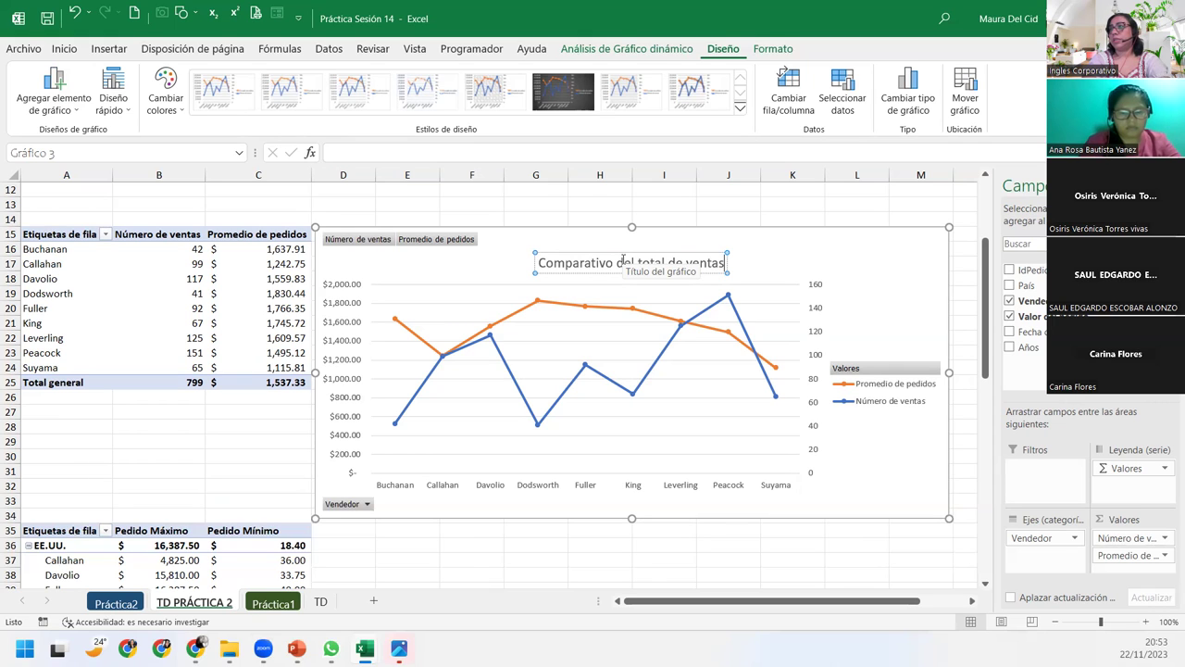
text( y promedio de pedidos por vendedor)
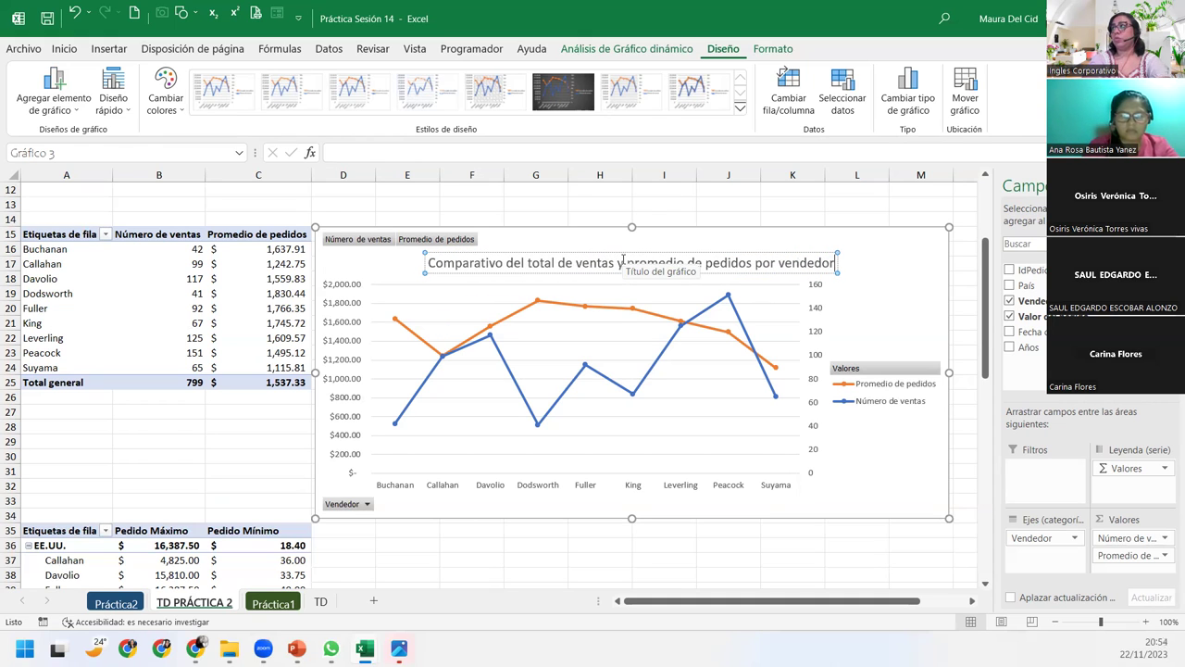
click(924, 275)
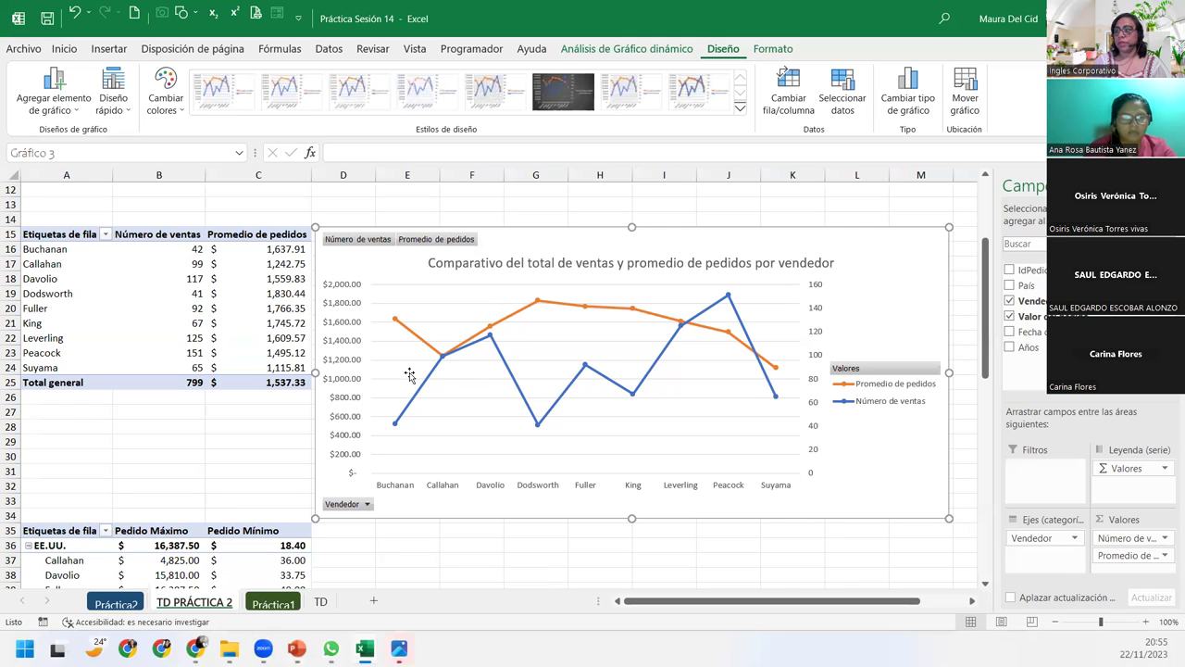
click(366, 505)
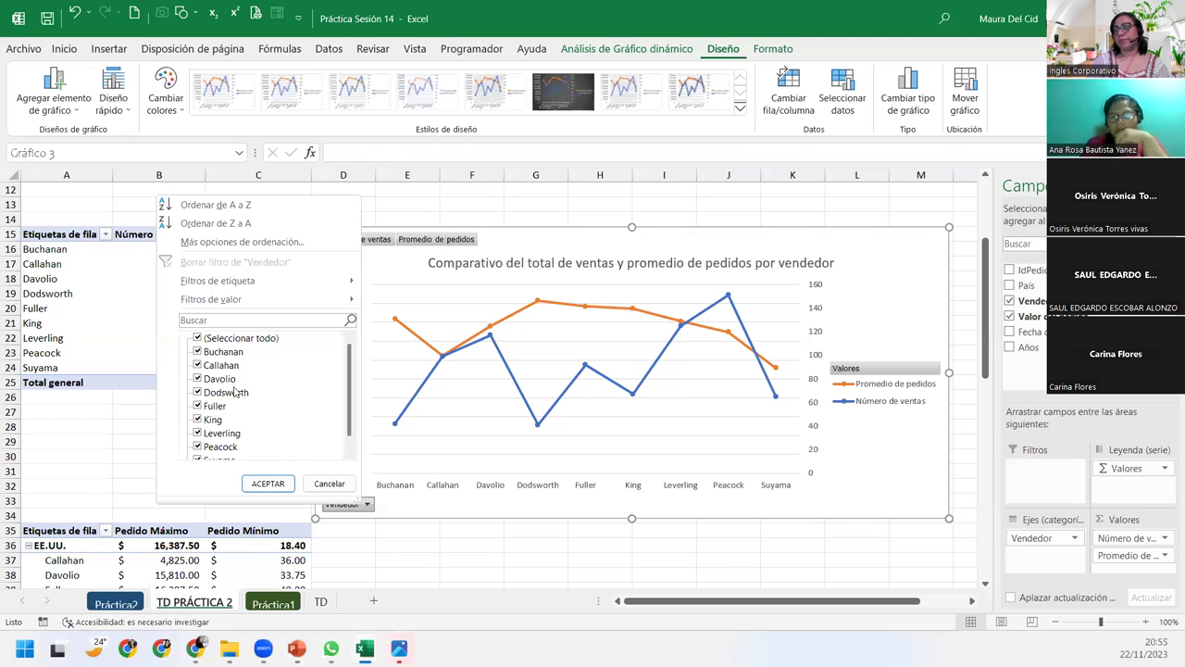
click(197, 338)
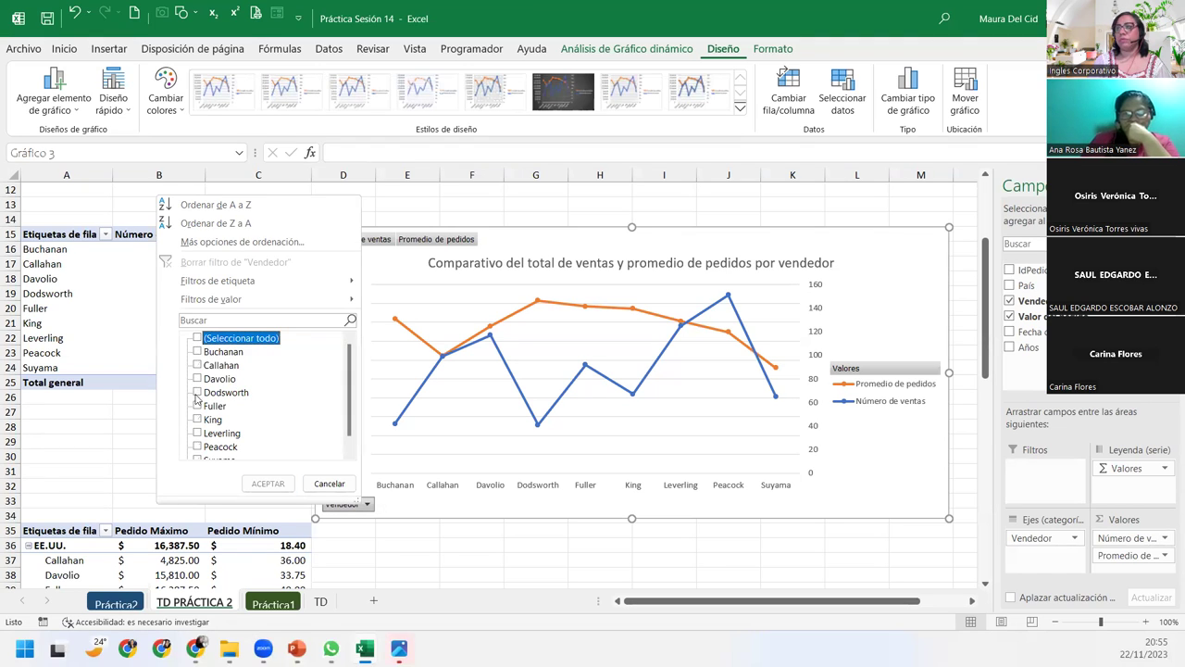
click(197, 379)
click(268, 484)
mouse_move(584, 313)
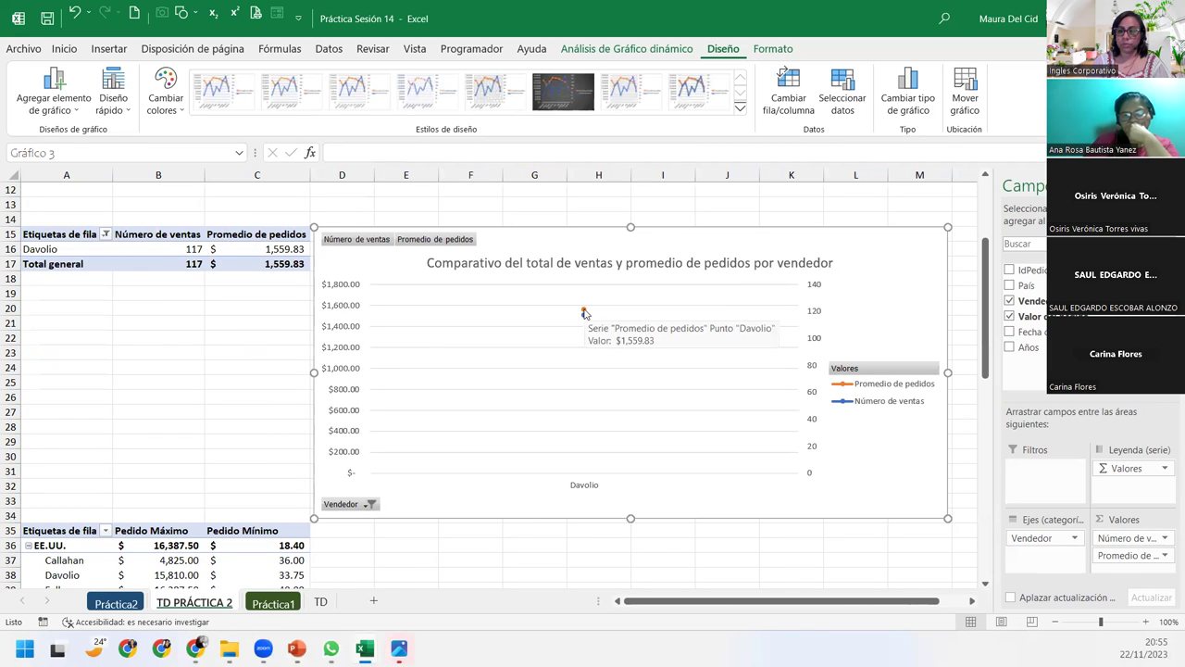
click(370, 505)
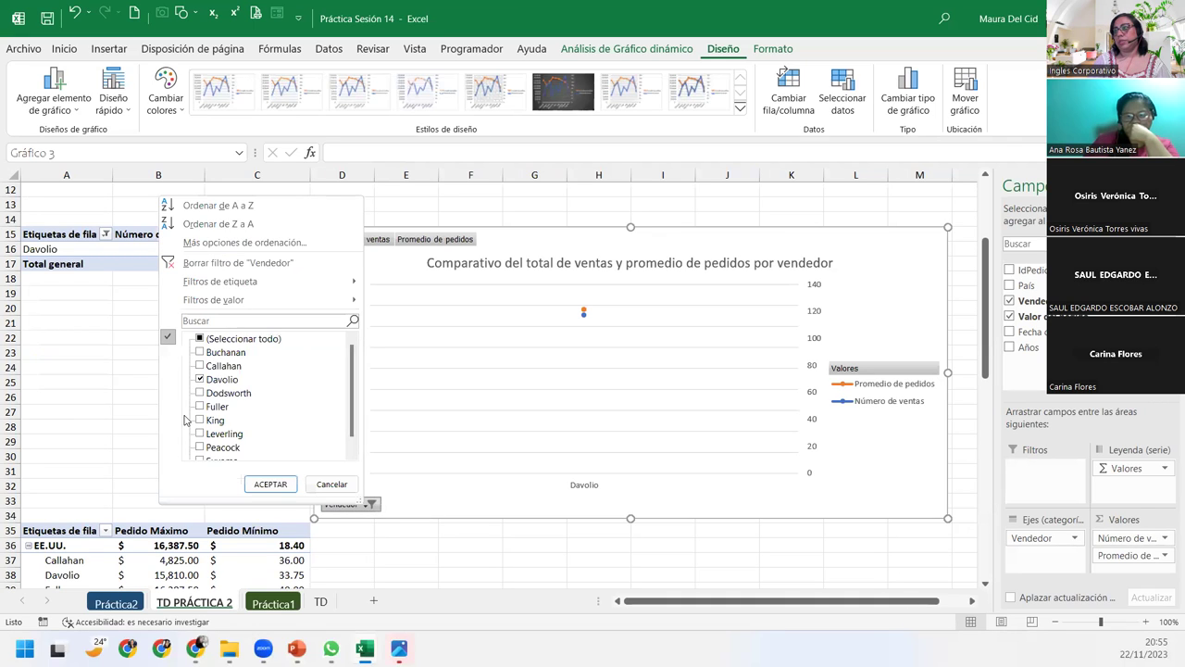
click(200, 396)
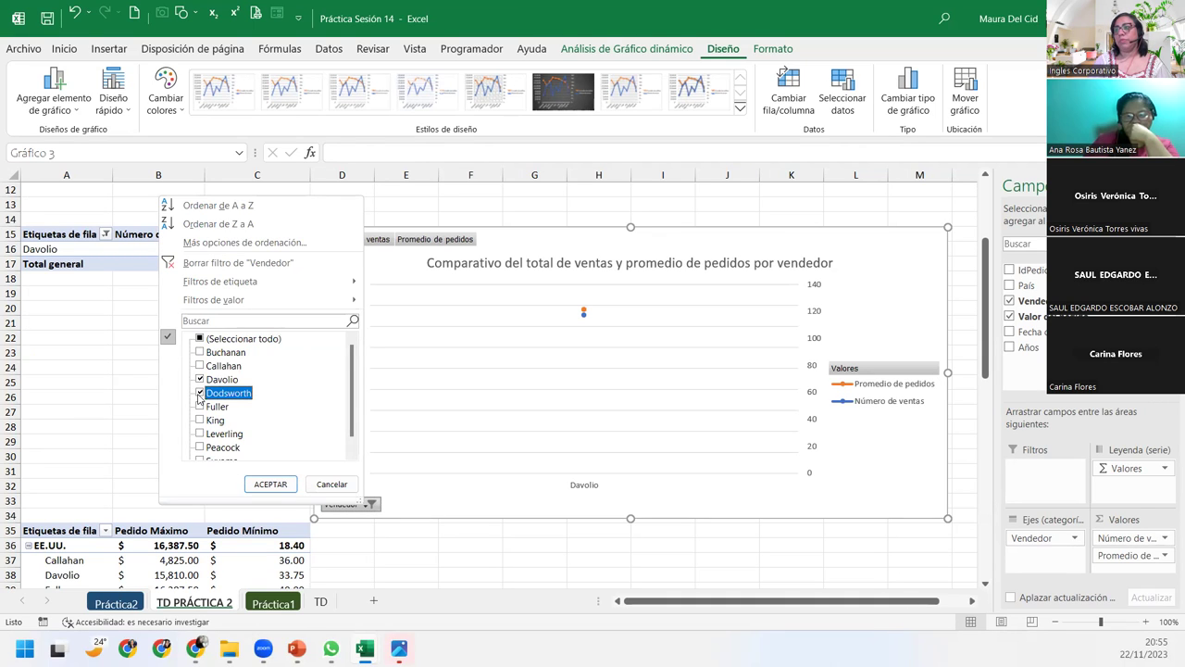
click(200, 406)
click(270, 485)
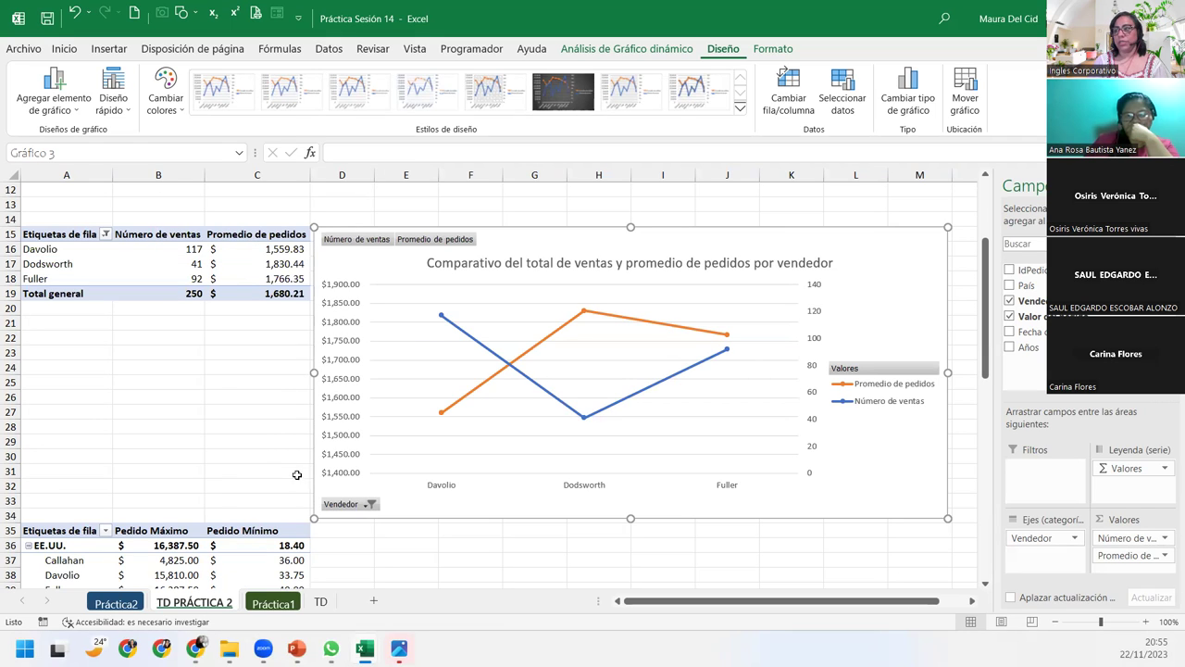
click(370, 505)
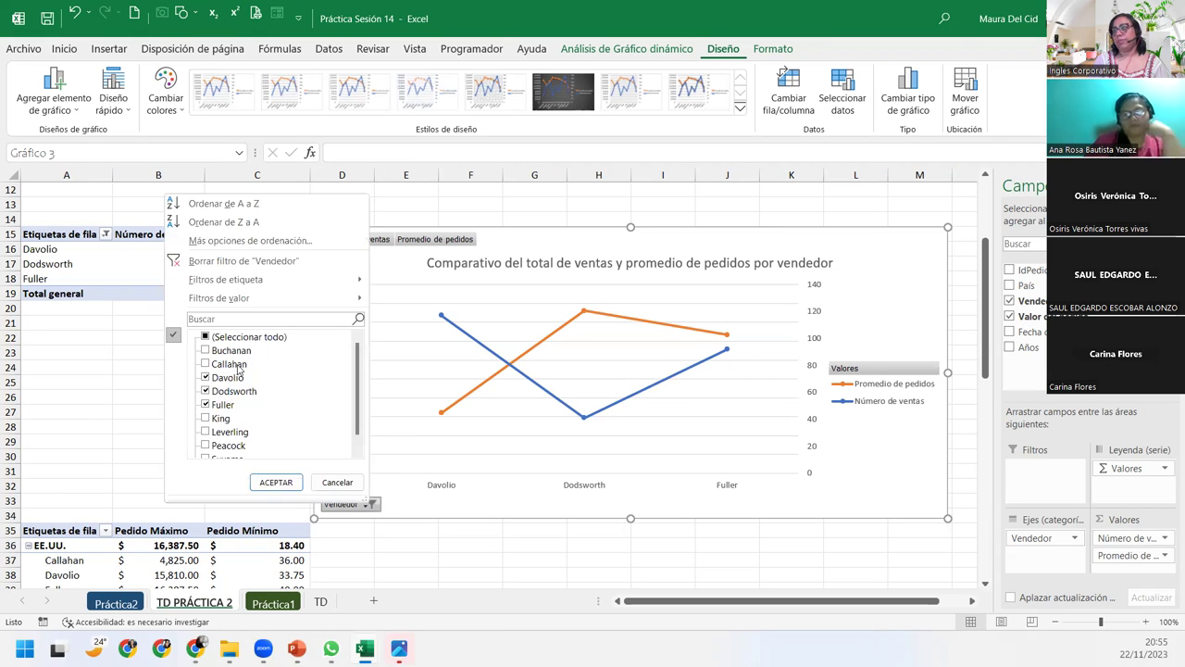
click(207, 337)
click(276, 482)
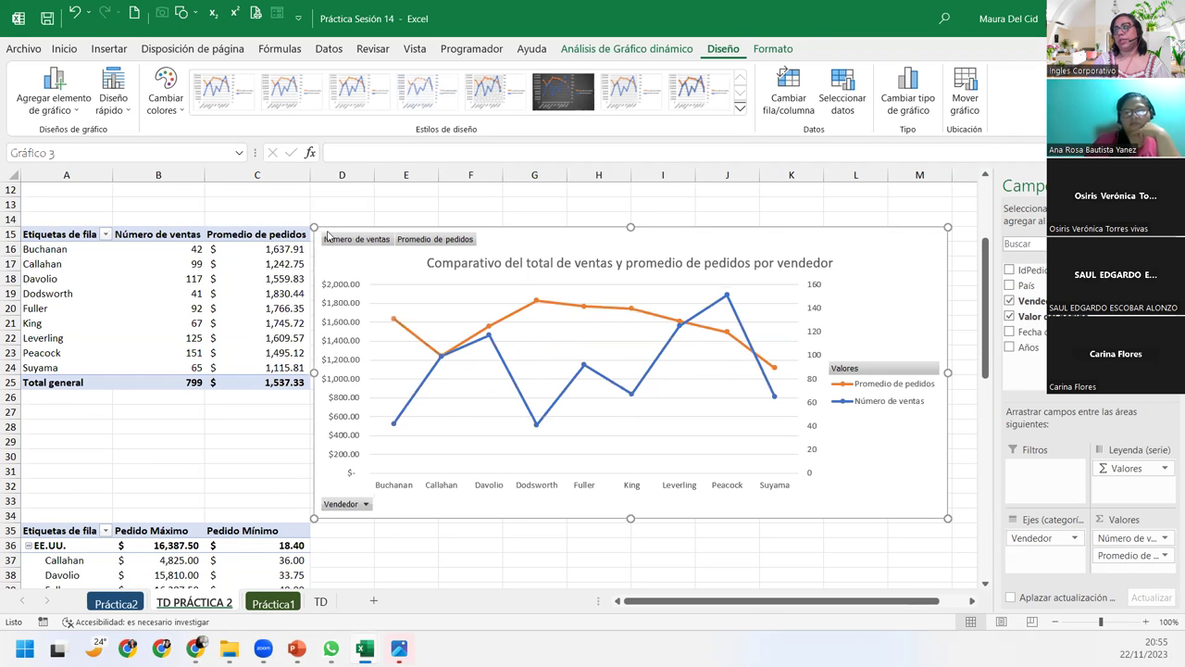
click(58, 294)
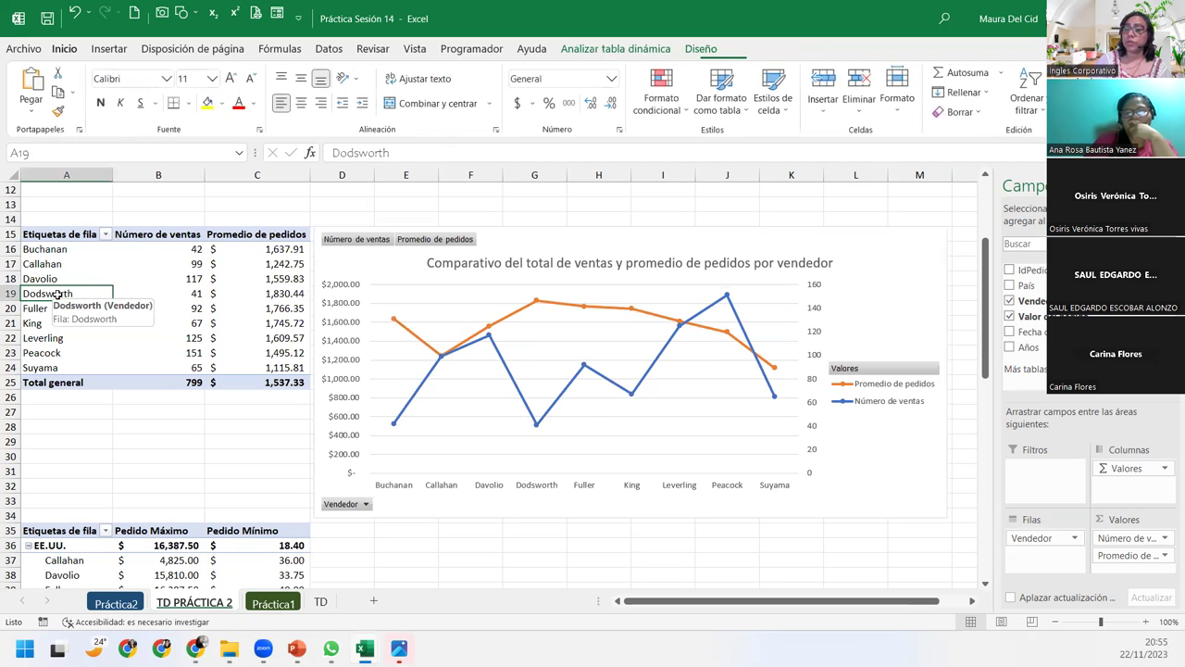
Step: Browse the TD PRÁCTICA 2 chart and country pivot, selecting the RU count of 215
click(394, 281)
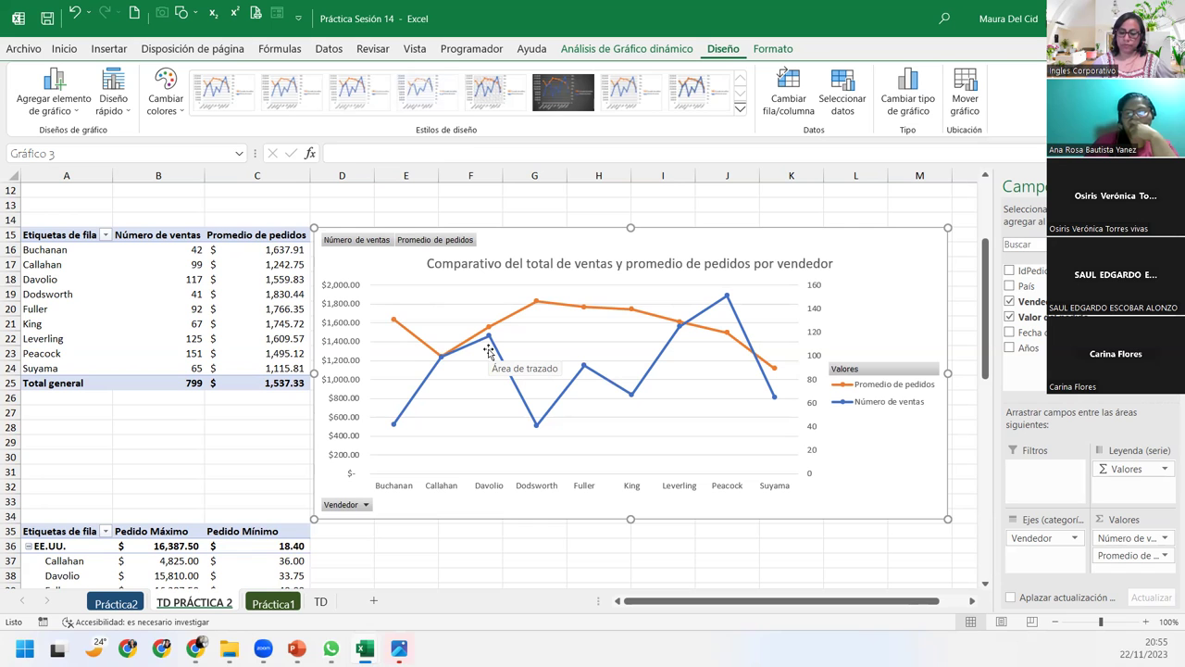
scroll(301, 480, down, 4)
scroll(294, 472, down, 5)
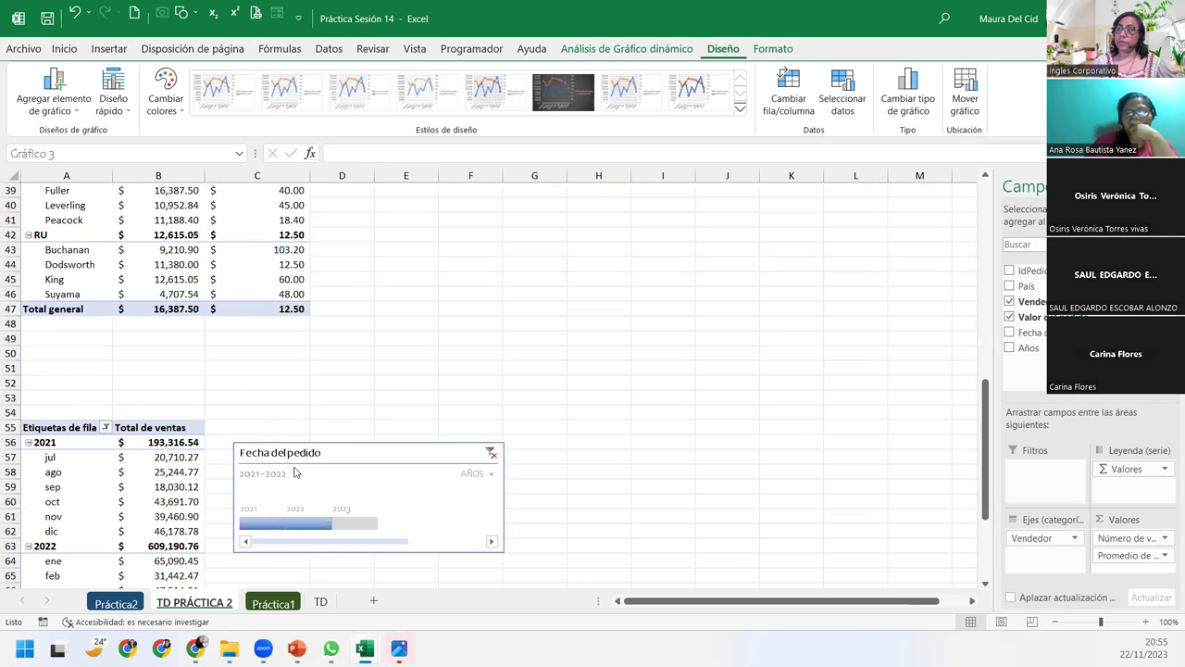
scroll(294, 472, down, 5)
scroll(294, 463, down, 4)
scroll(294, 463, up, 7)
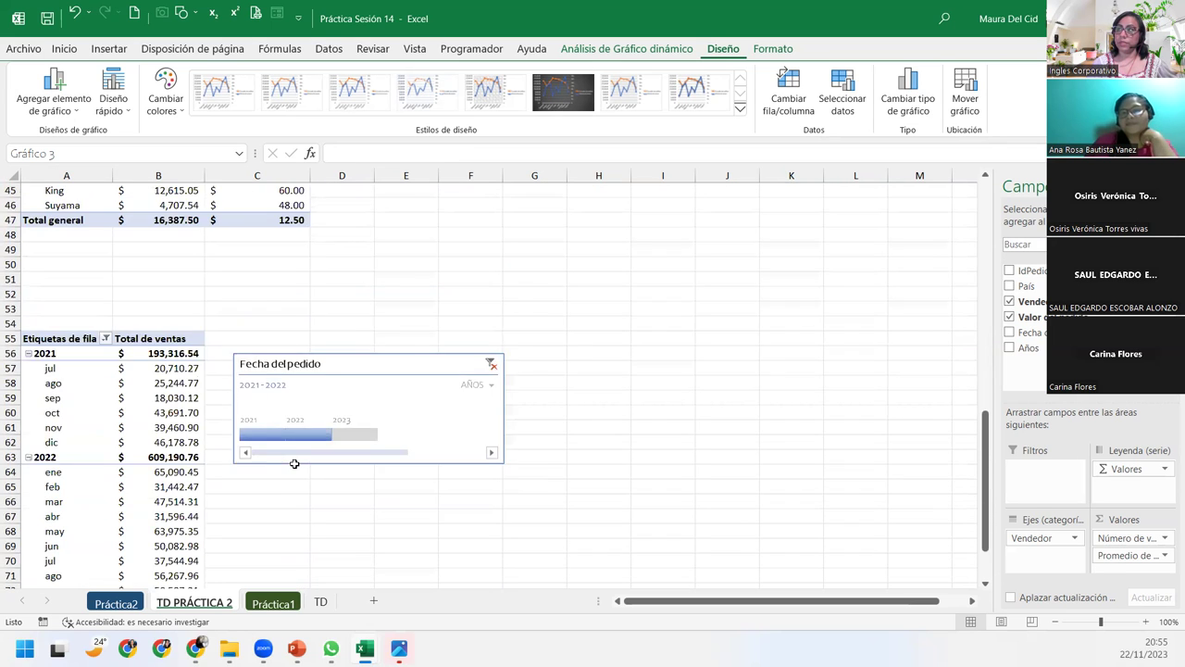
scroll(293, 463, up, 15)
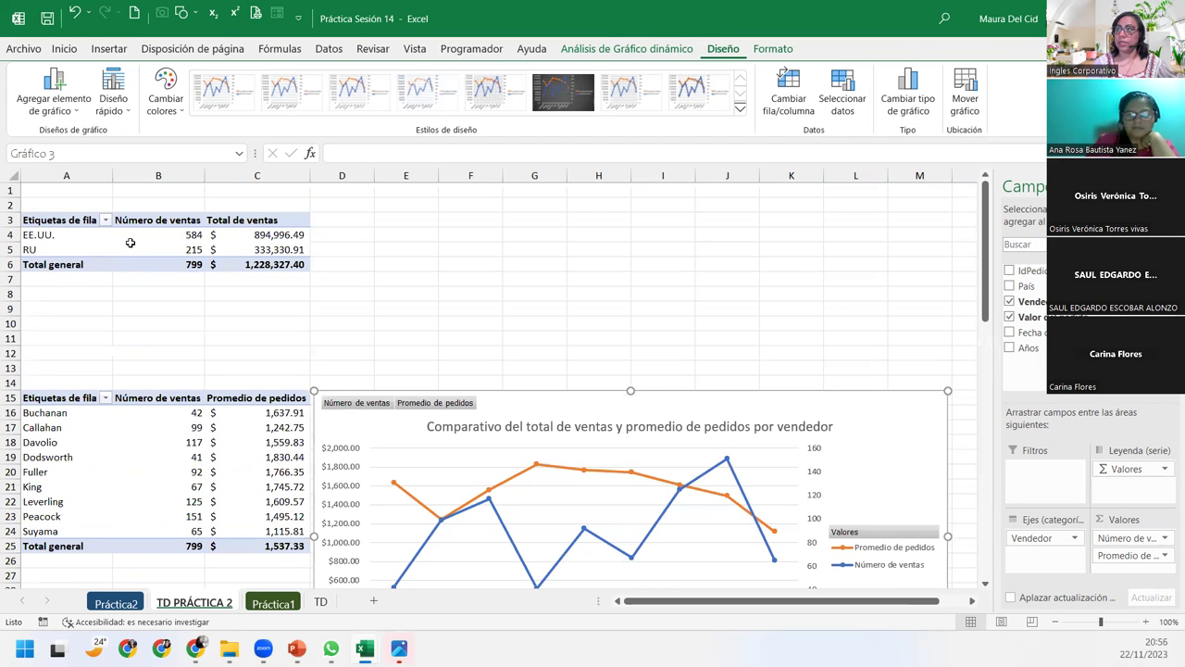
click(171, 254)
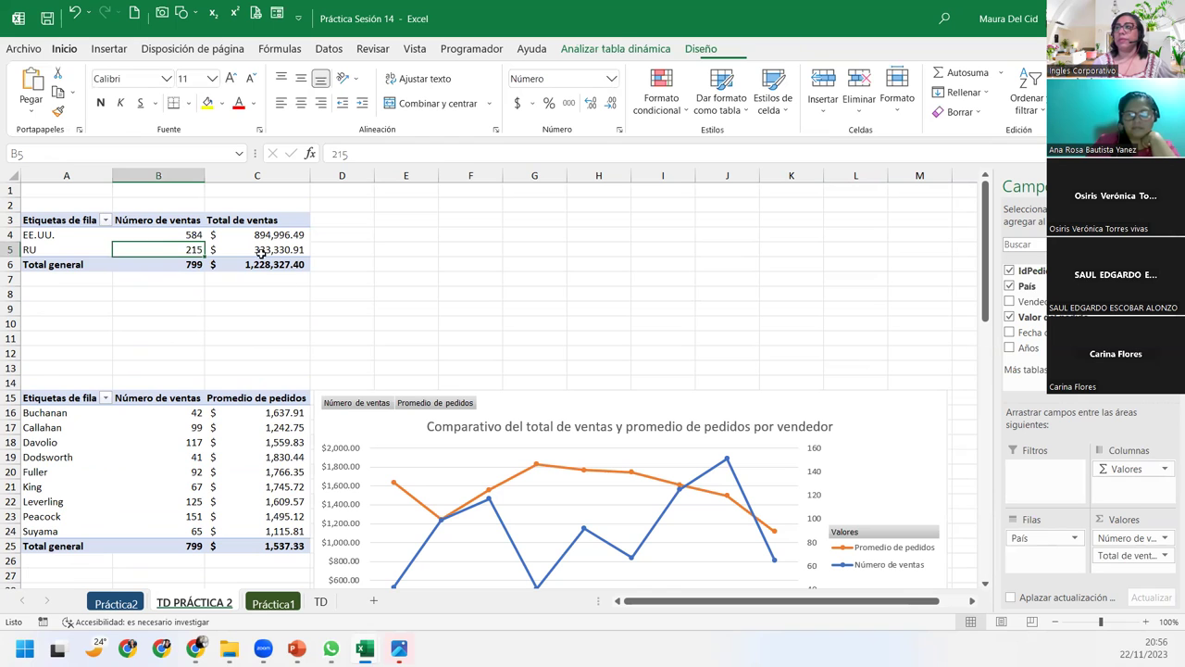
click(65, 248)
Step: Select Leverling in the lower seller pivot table, then switch to the TD sheet
scroll(239, 452, down, 5)
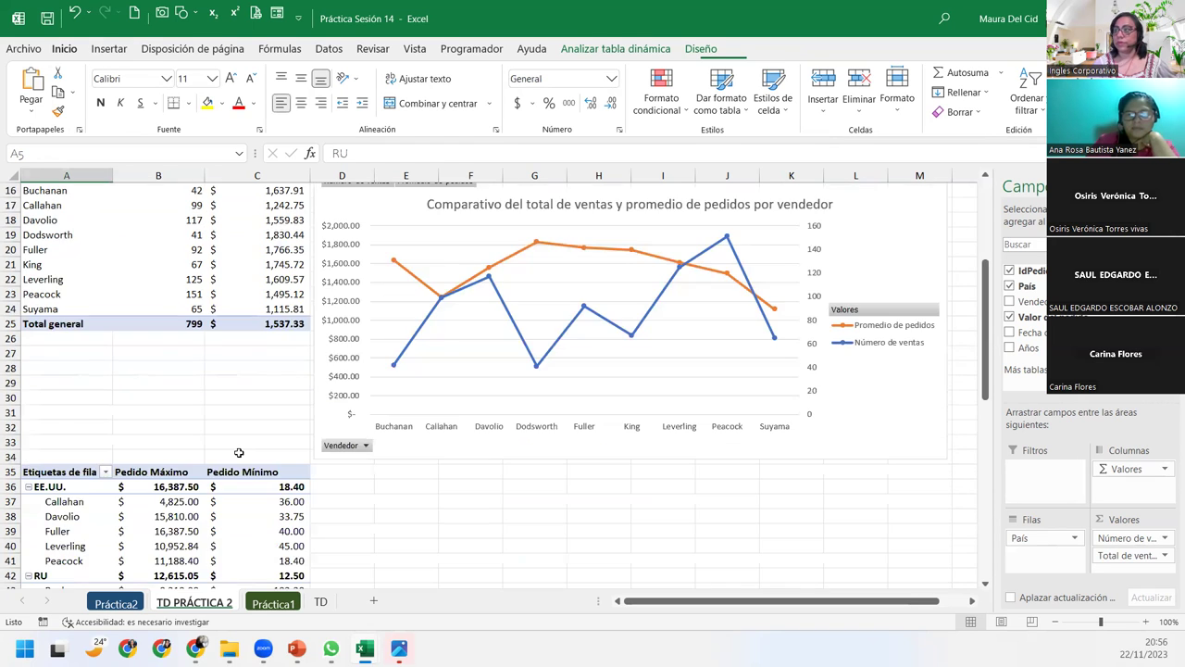
scroll(239, 452, down, 4)
click(64, 362)
click(65, 365)
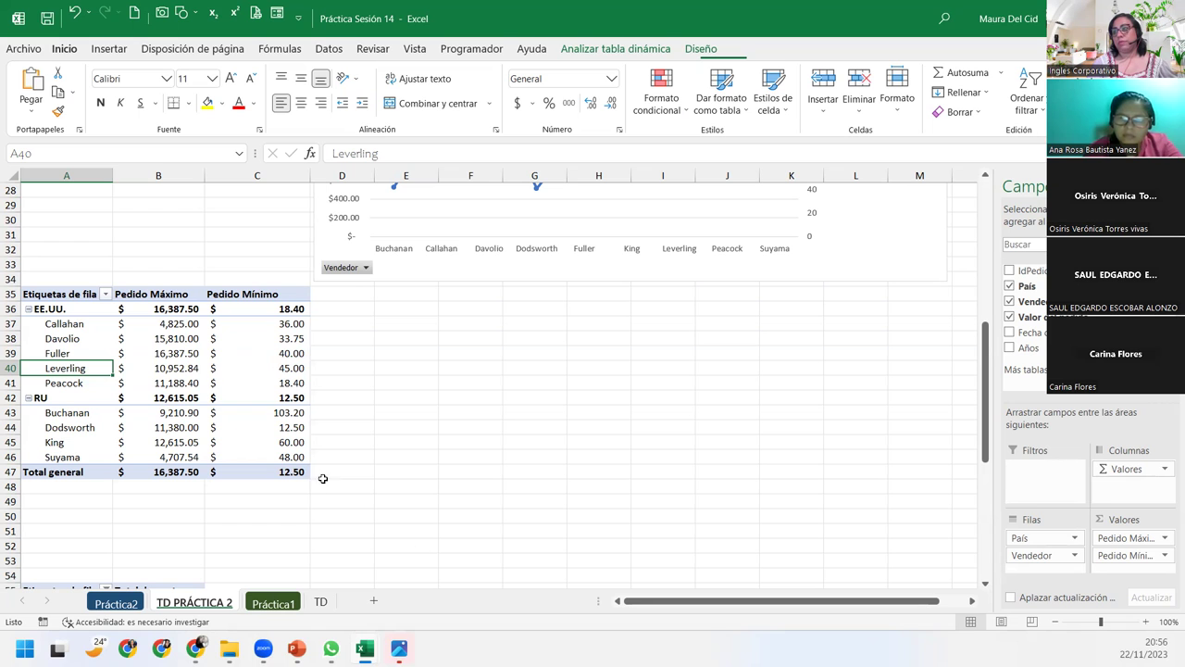
click(320, 602)
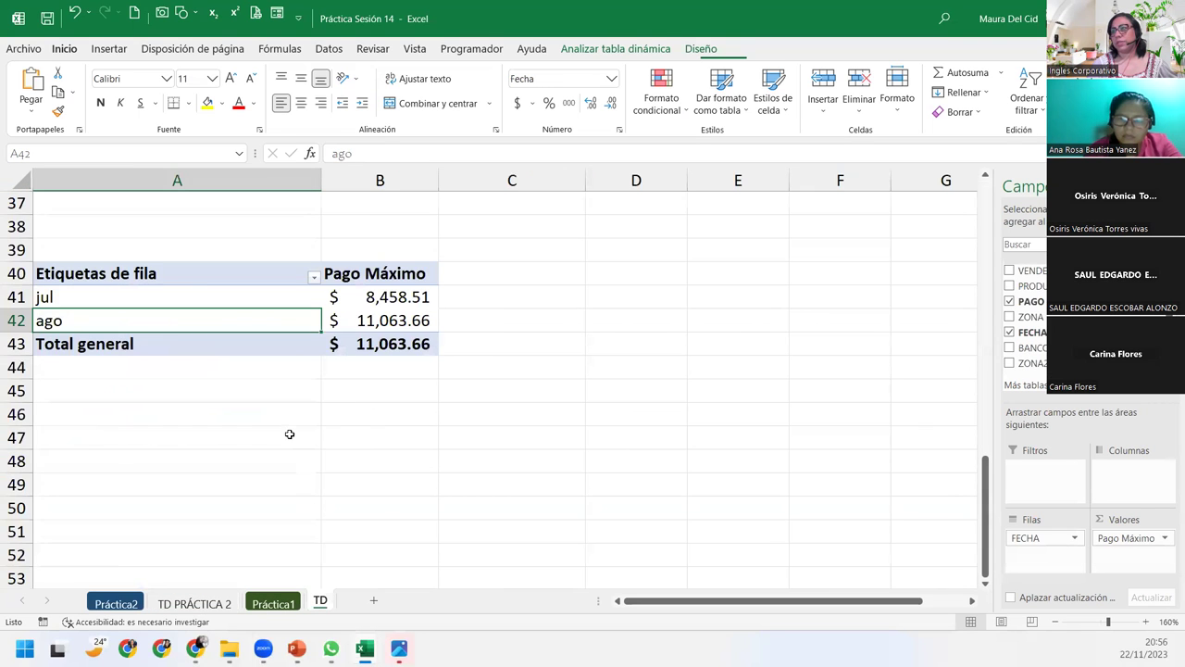
Step: Scroll the TD sheet, then move through TD PRÁCTICA 2 to the Práctica1 sheet
scroll(287, 432, up, 6)
scroll(284, 437, up, 5)
scroll(284, 437, up, 1)
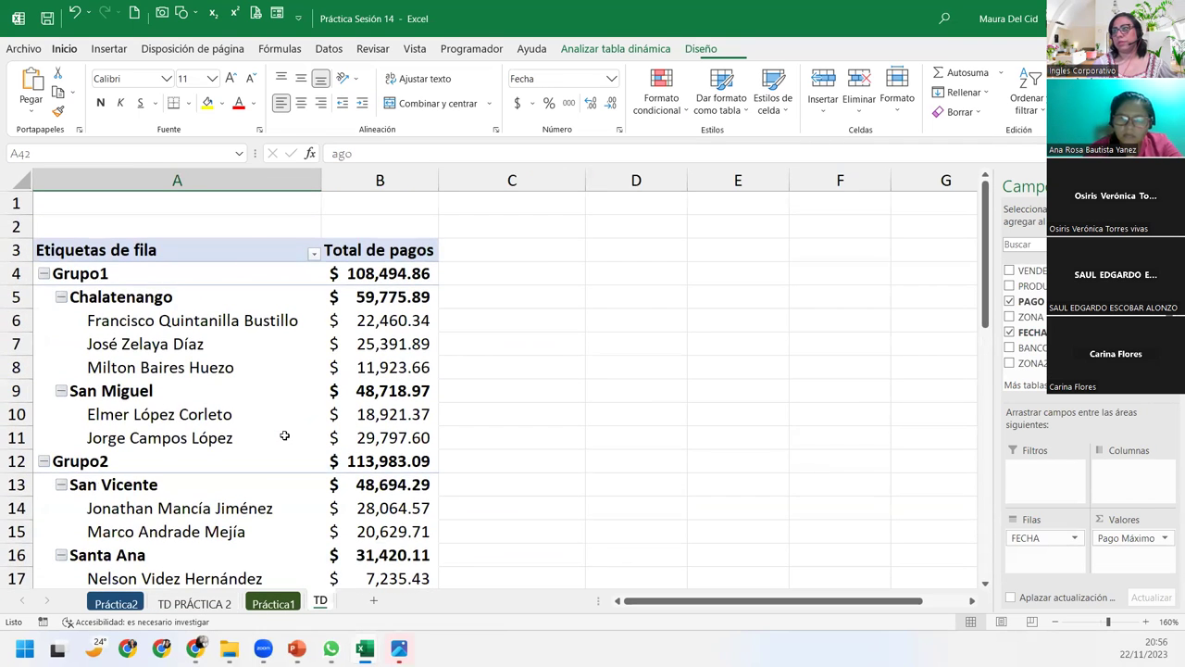
scroll(284, 435, down, 3)
scroll(284, 435, down, 3)
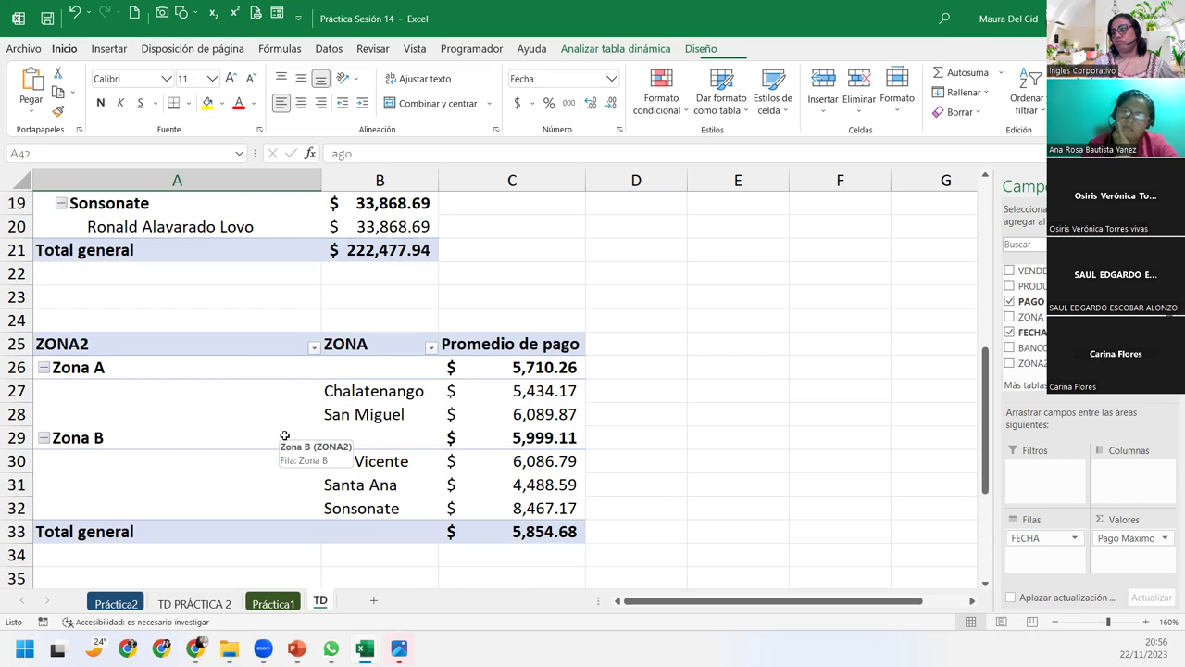
click(195, 602)
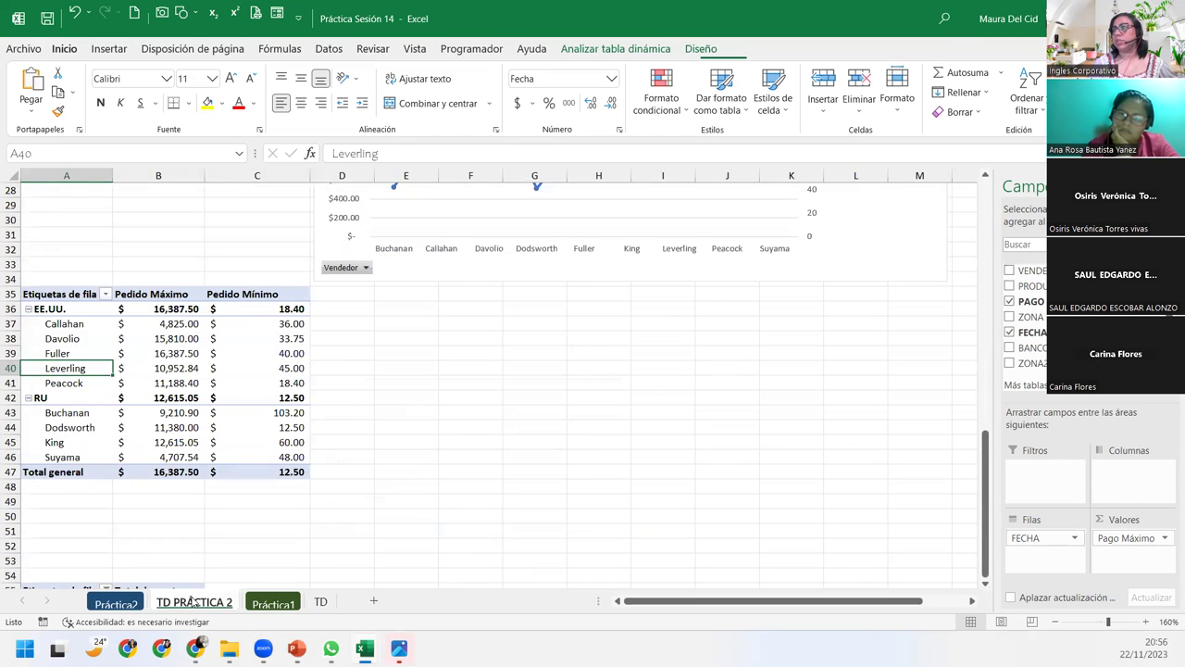
click(273, 603)
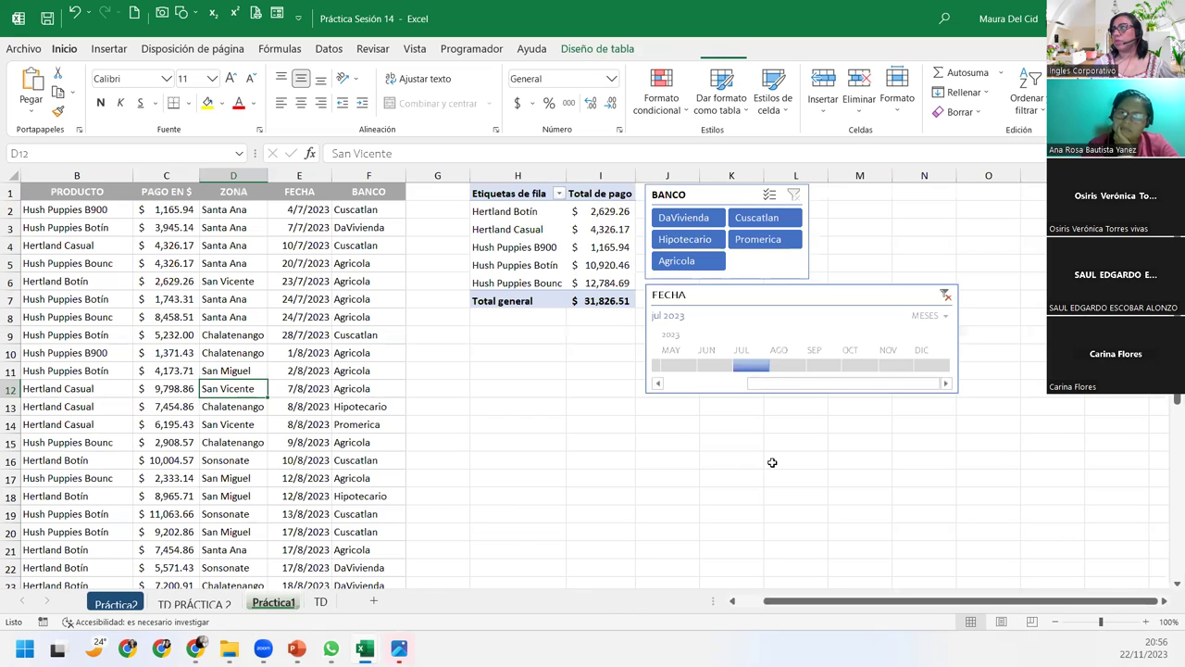
Step: Select the Hertland Casual and Hush Puppies B900 payment totals in the product pivot
click(577, 229)
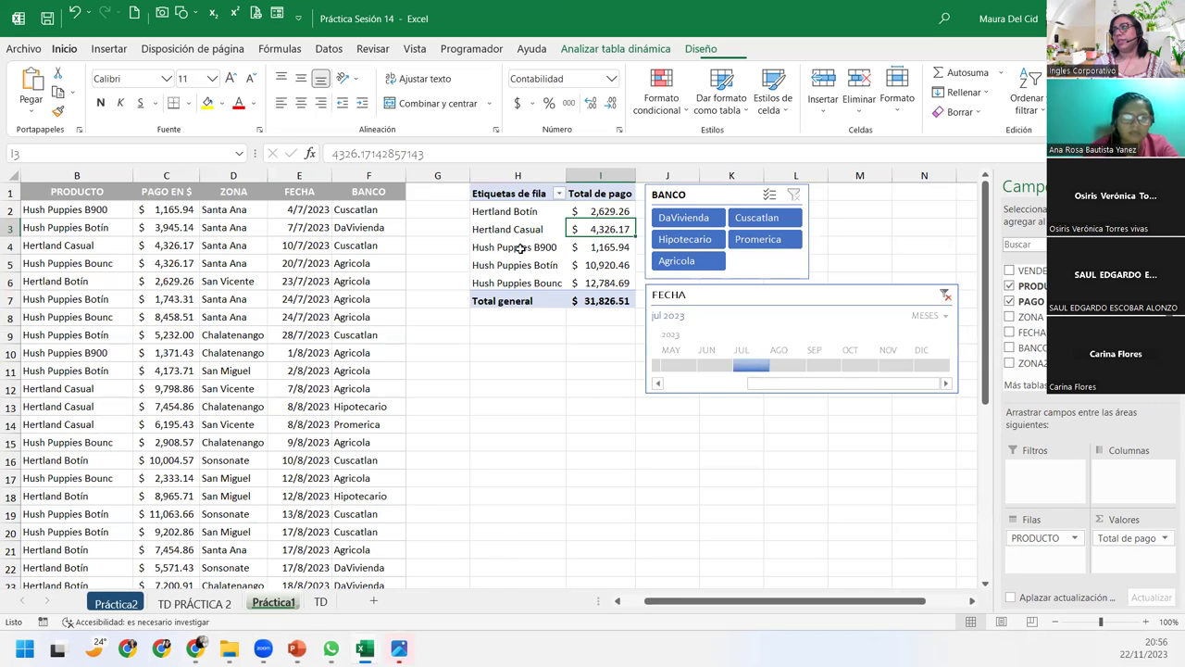
click(521, 247)
click(593, 246)
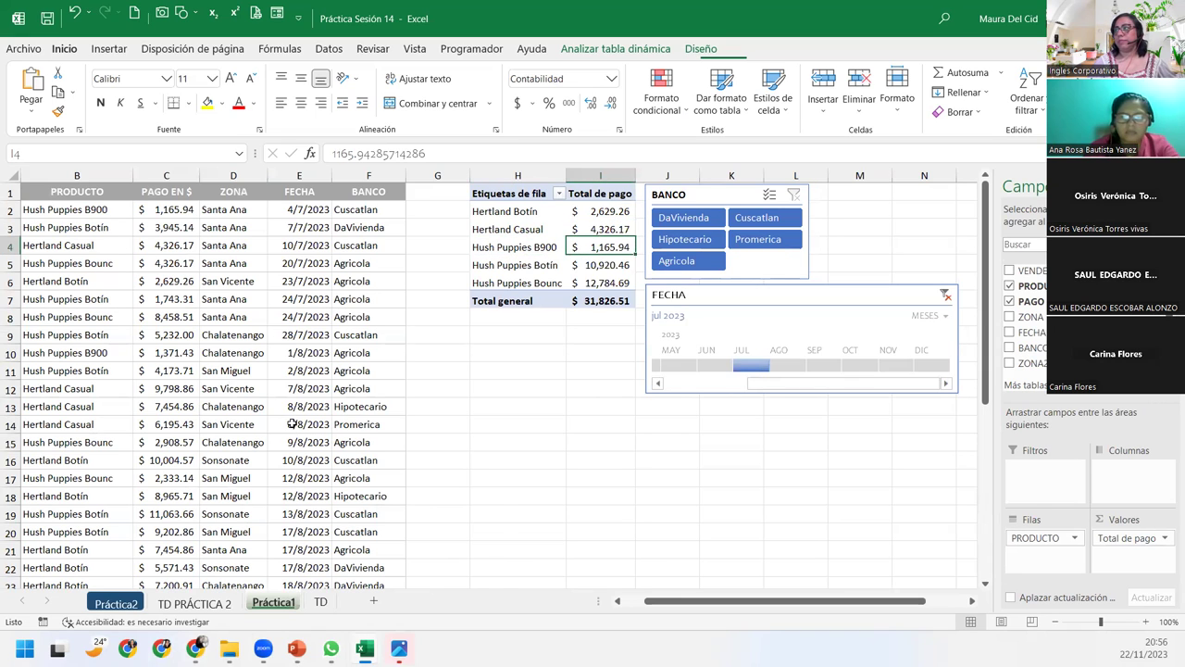
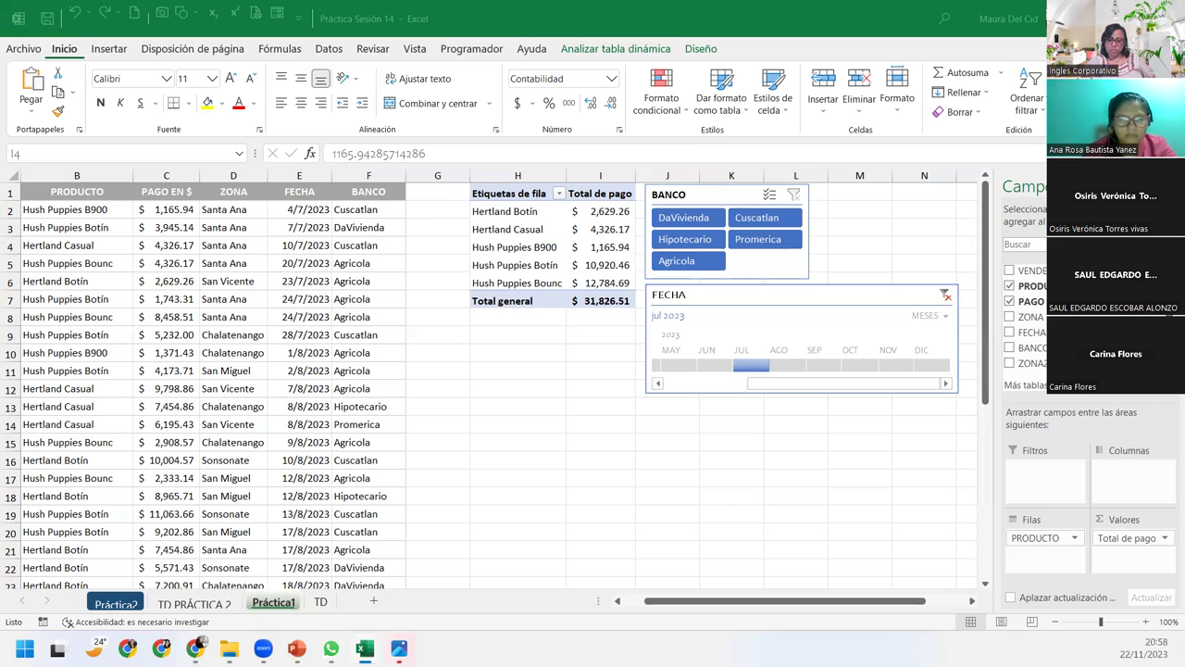
Step: Select the Hertland Casual row label in the pivot table
click(523, 199)
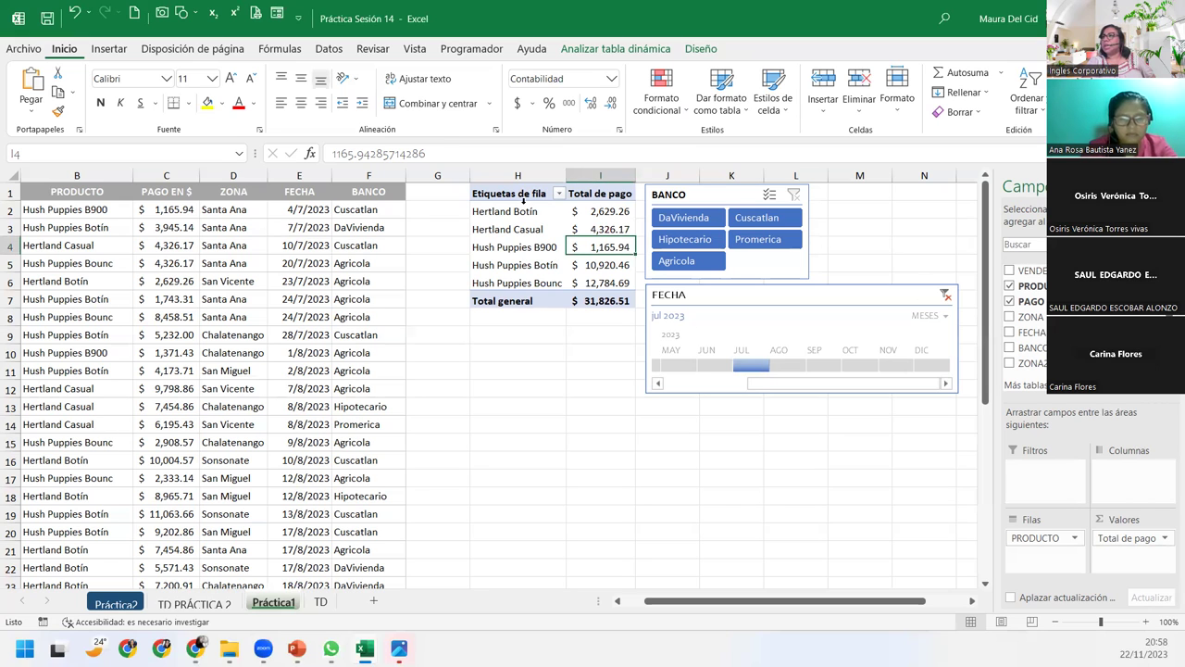
click(523, 199)
click(535, 229)
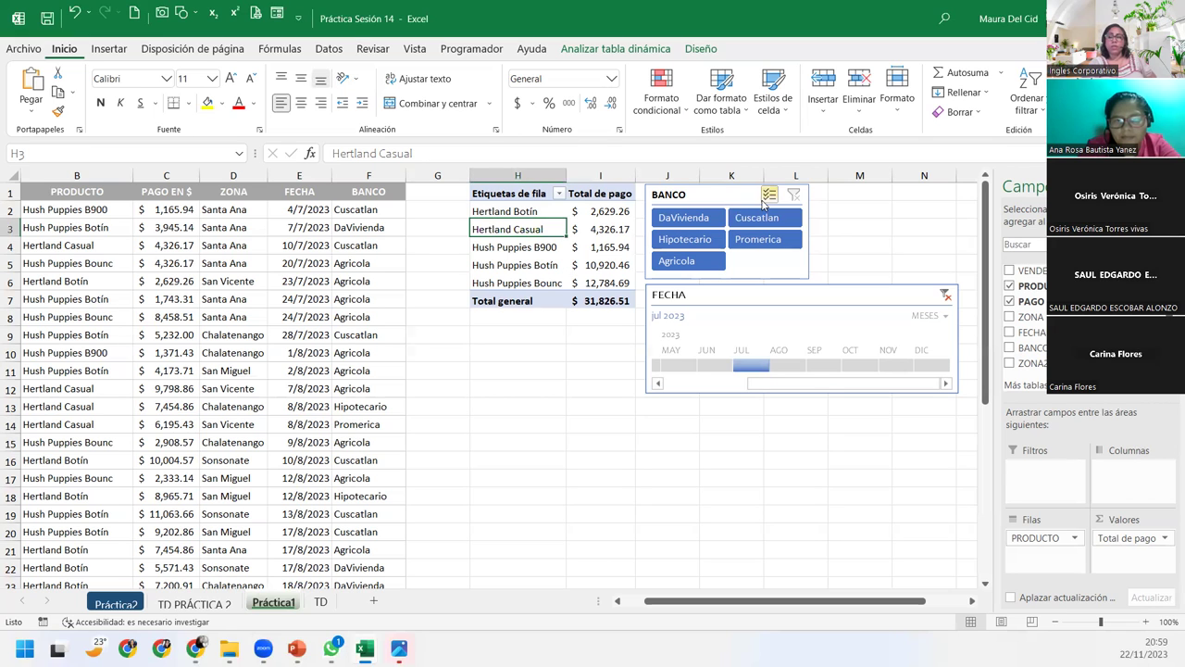
Step: Move the FECHA timeline up beside the BANCO slicer at row 1 and enlarge it slightly
click(946, 387)
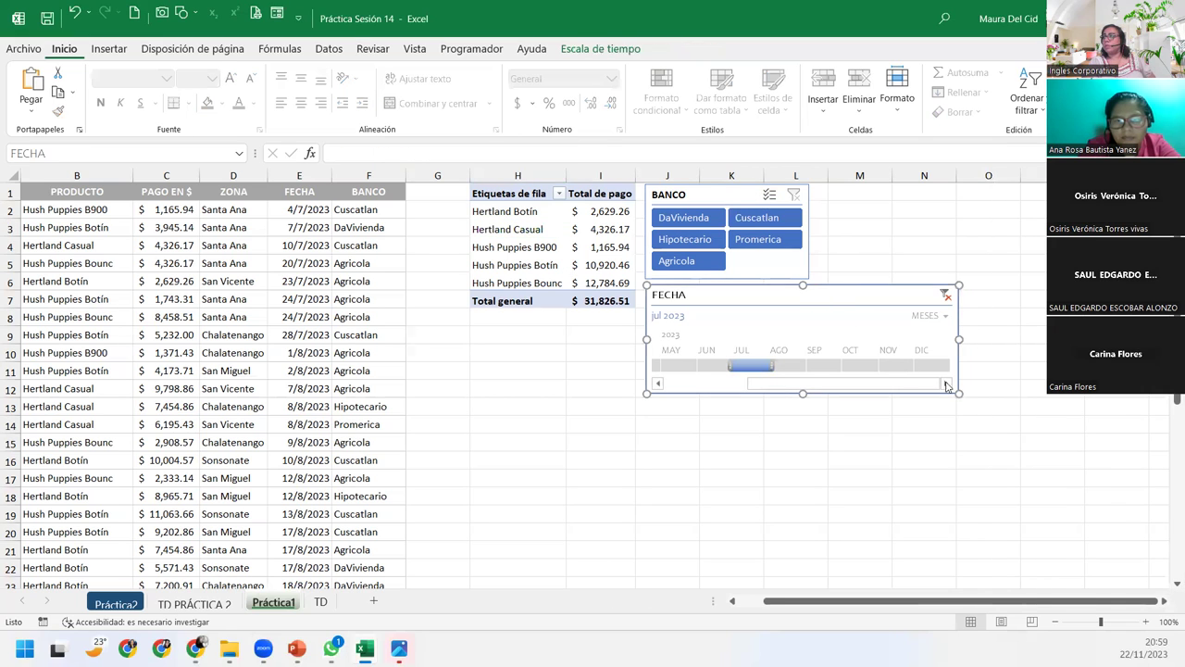
drag(946, 386, 879, 368)
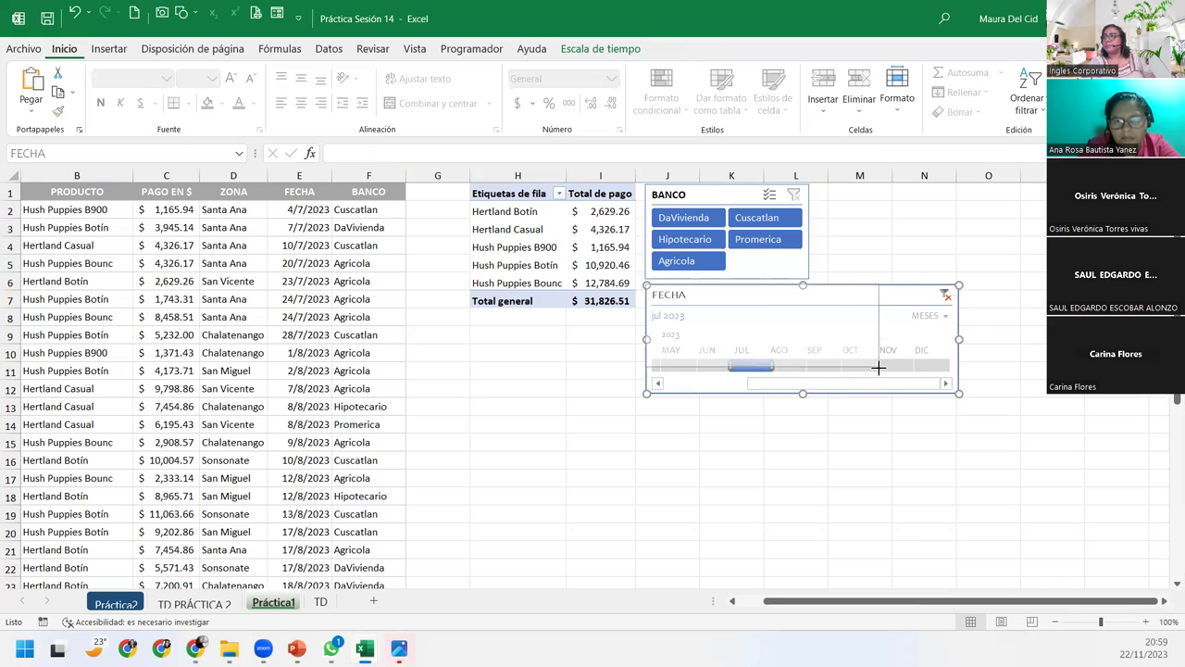
drag(720, 298, 889, 199)
click(889, 199)
drag(1042, 268, 1052, 277)
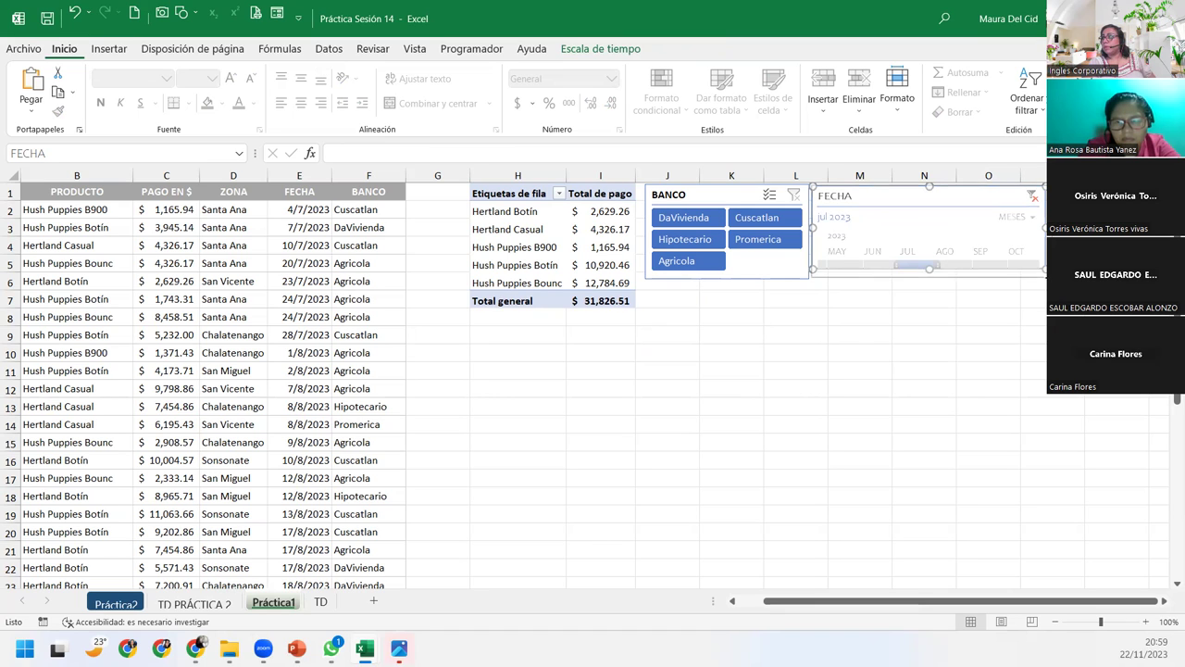
click(538, 227)
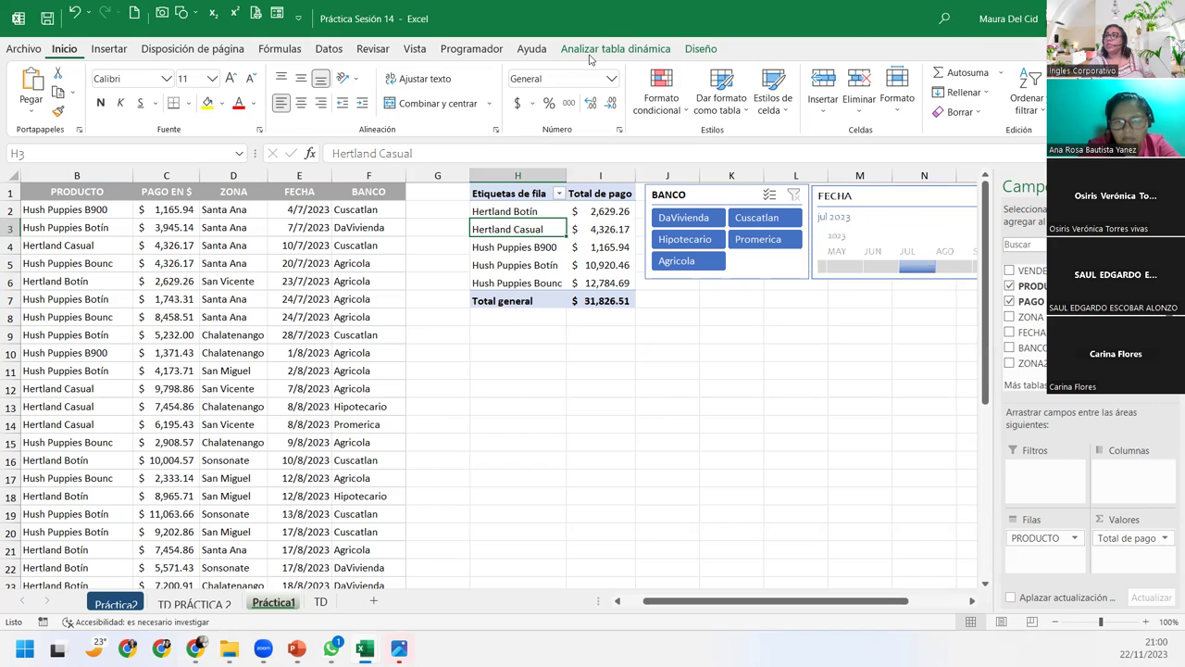
Step: Insert a Circular 3D pivot chart of the payment totals and place it under the pivot table
click(597, 51)
click(954, 88)
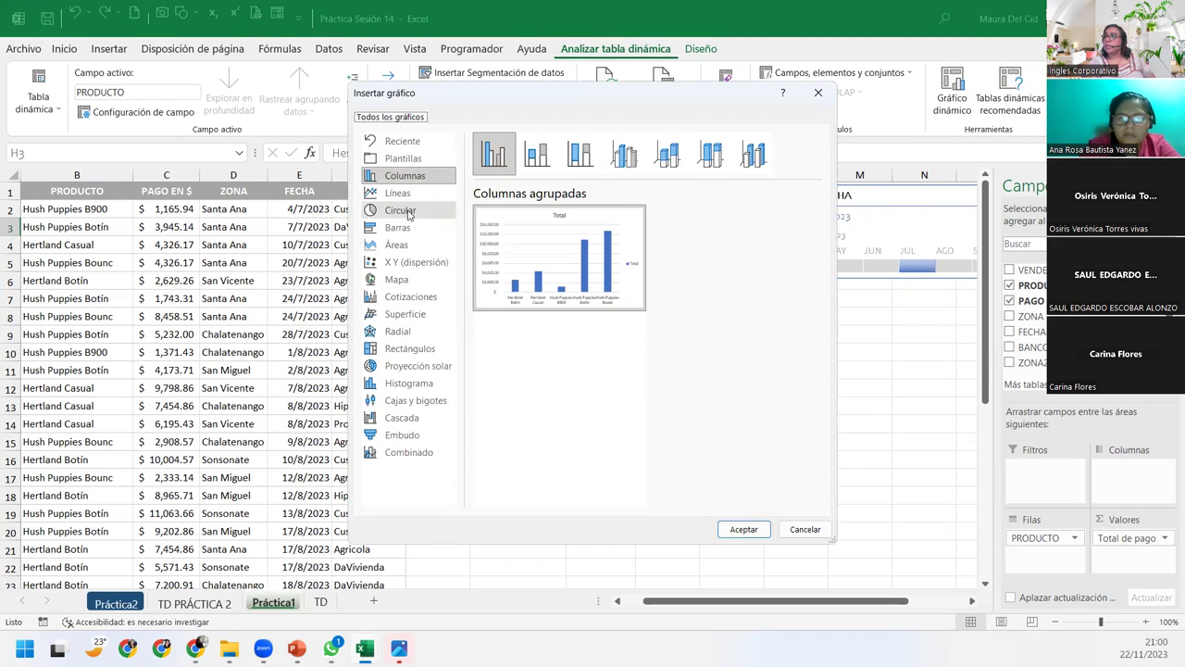
click(400, 211)
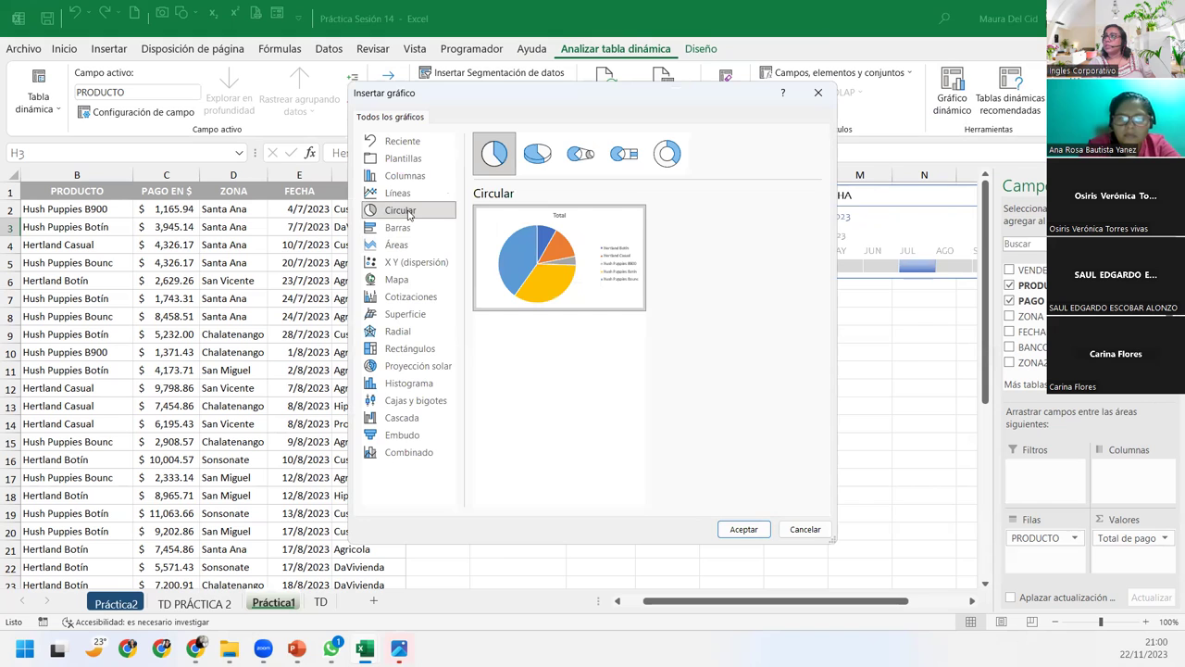
click(663, 163)
click(537, 154)
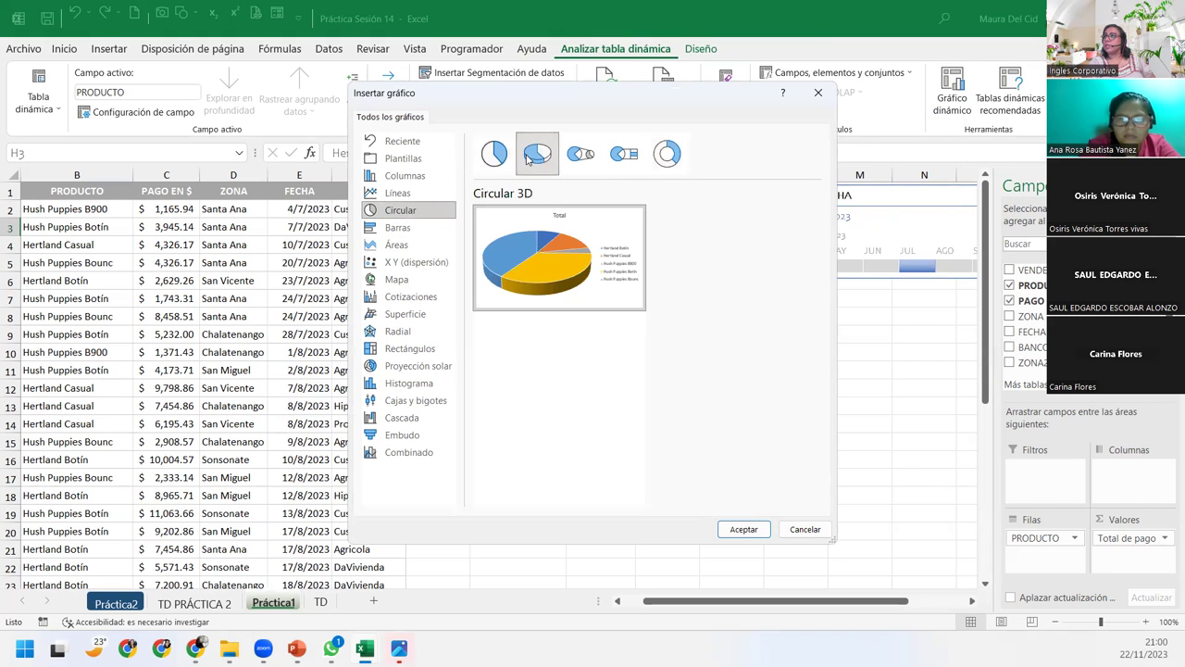
click(744, 529)
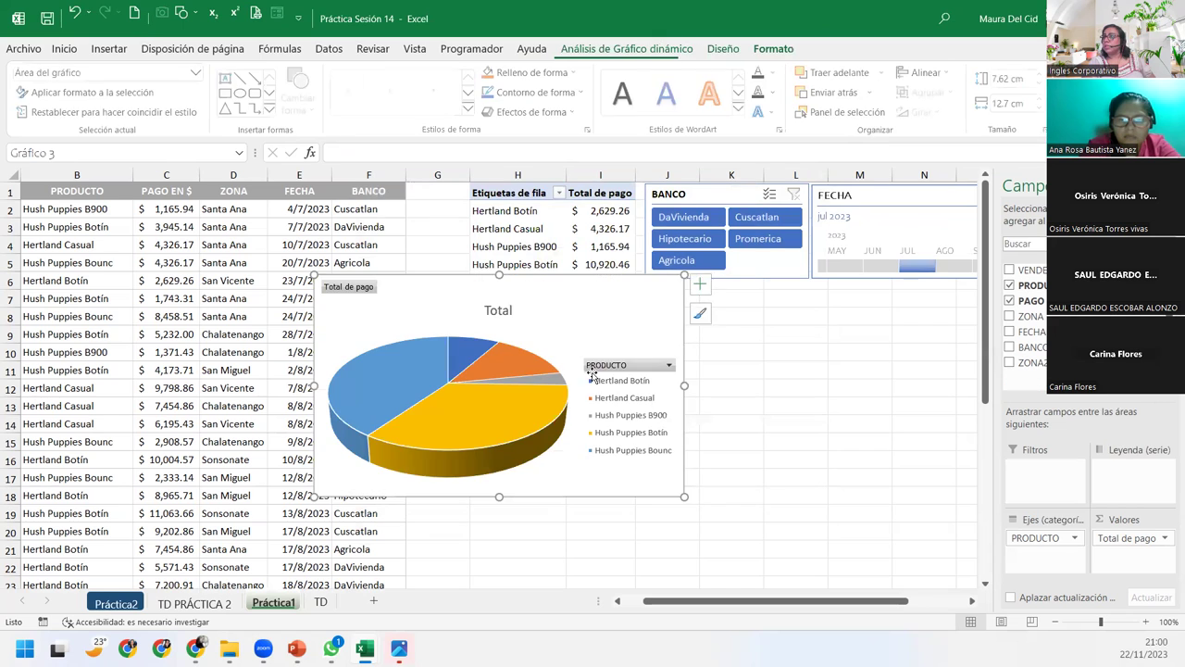
drag(550, 215, 716, 339)
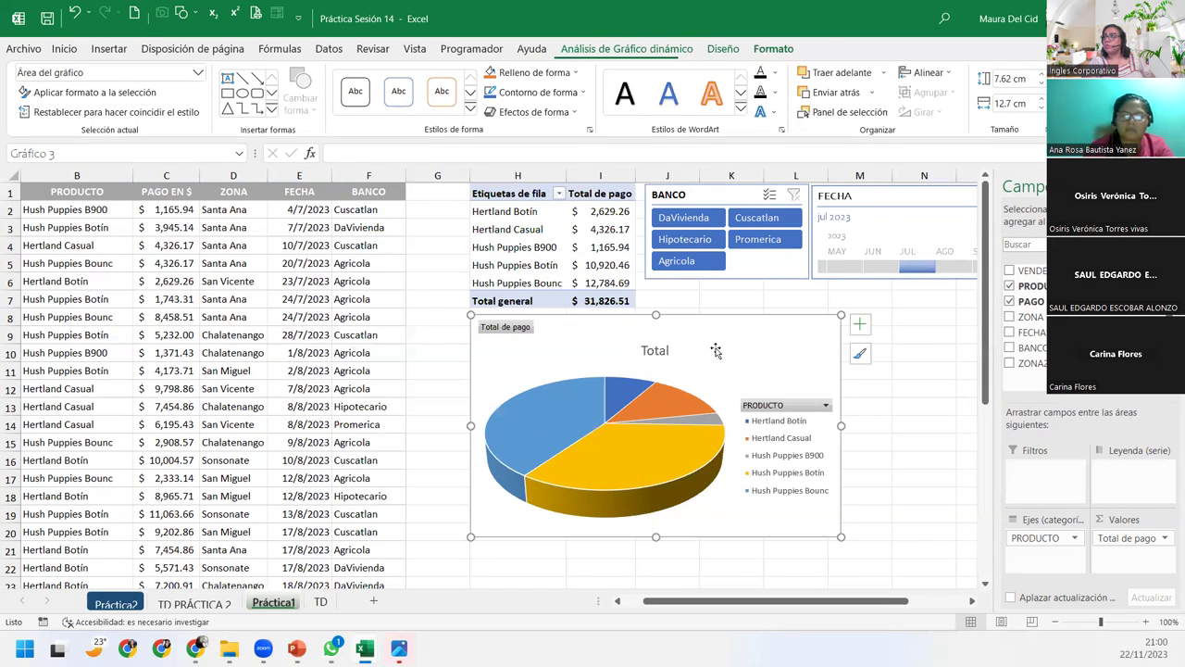
Step: Apply a chart style with a bold TOTAL title and show percentages in the data labels
click(739, 46)
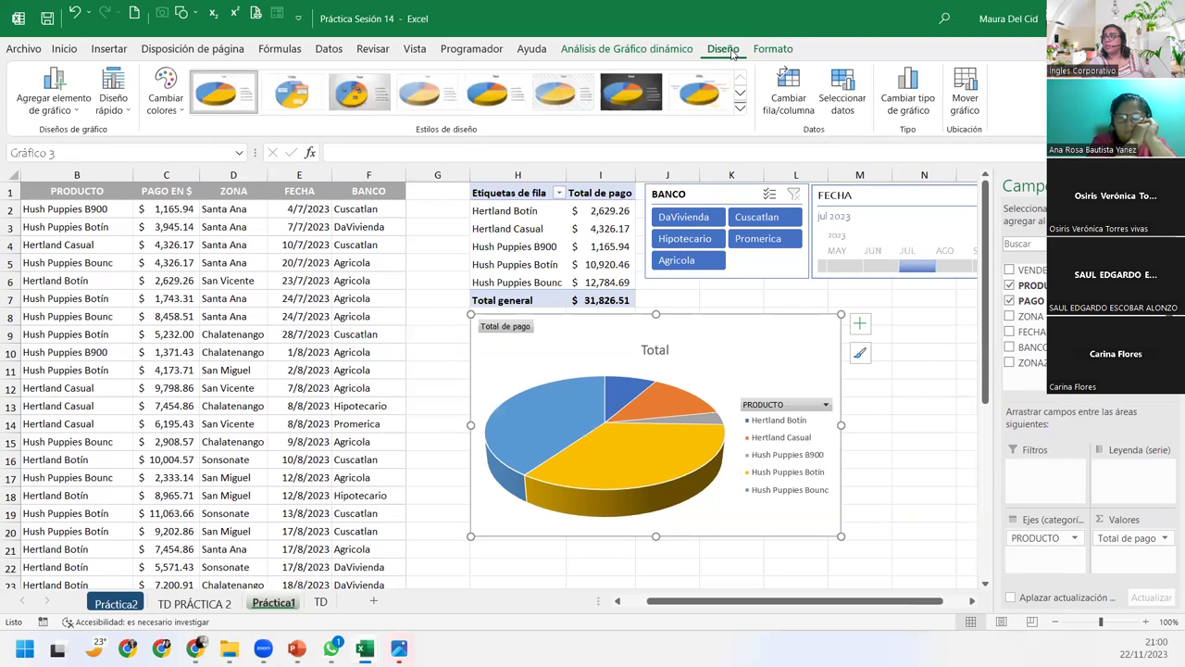
click(699, 93)
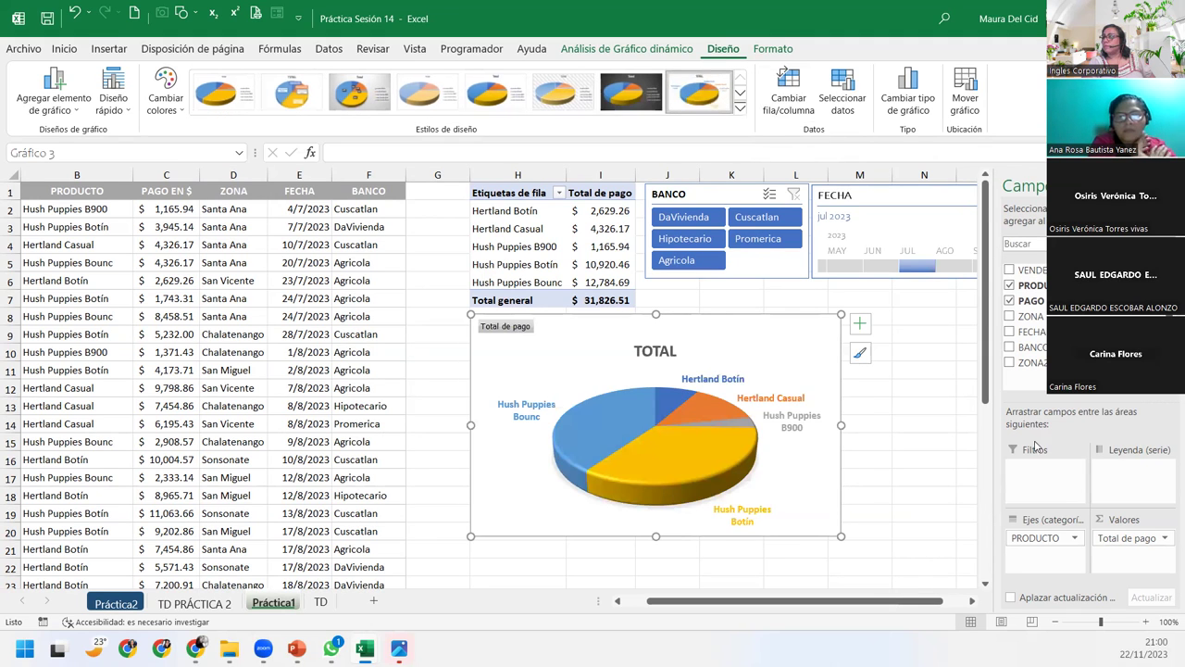
click(859, 324)
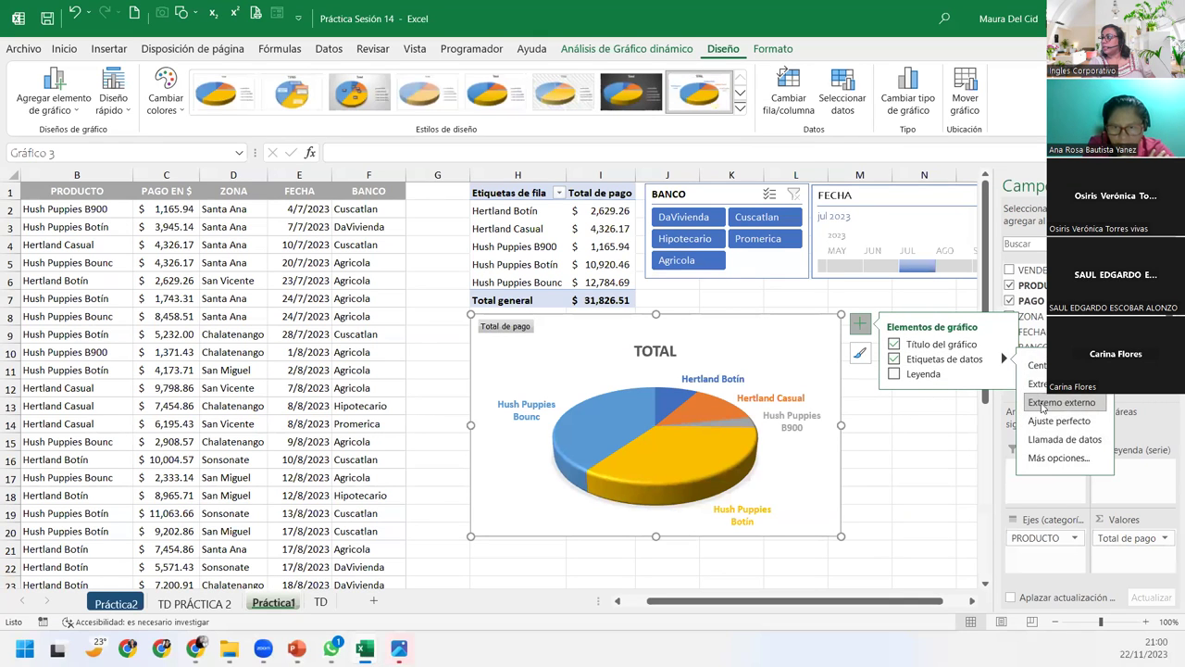
click(1052, 455)
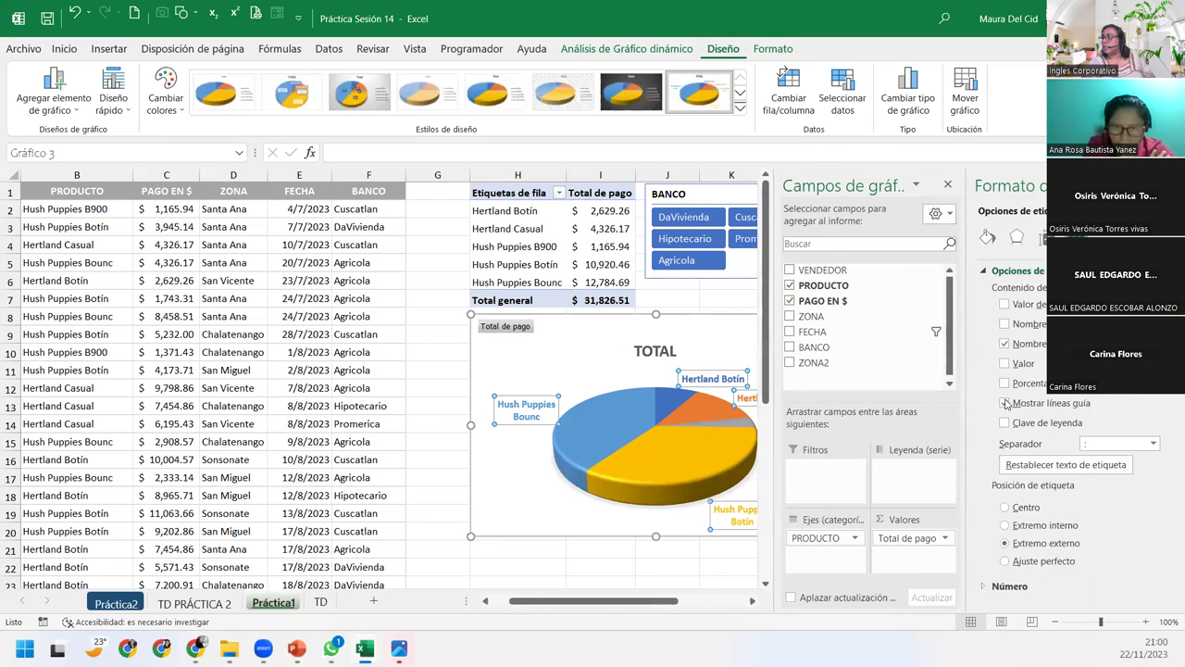
click(1005, 383)
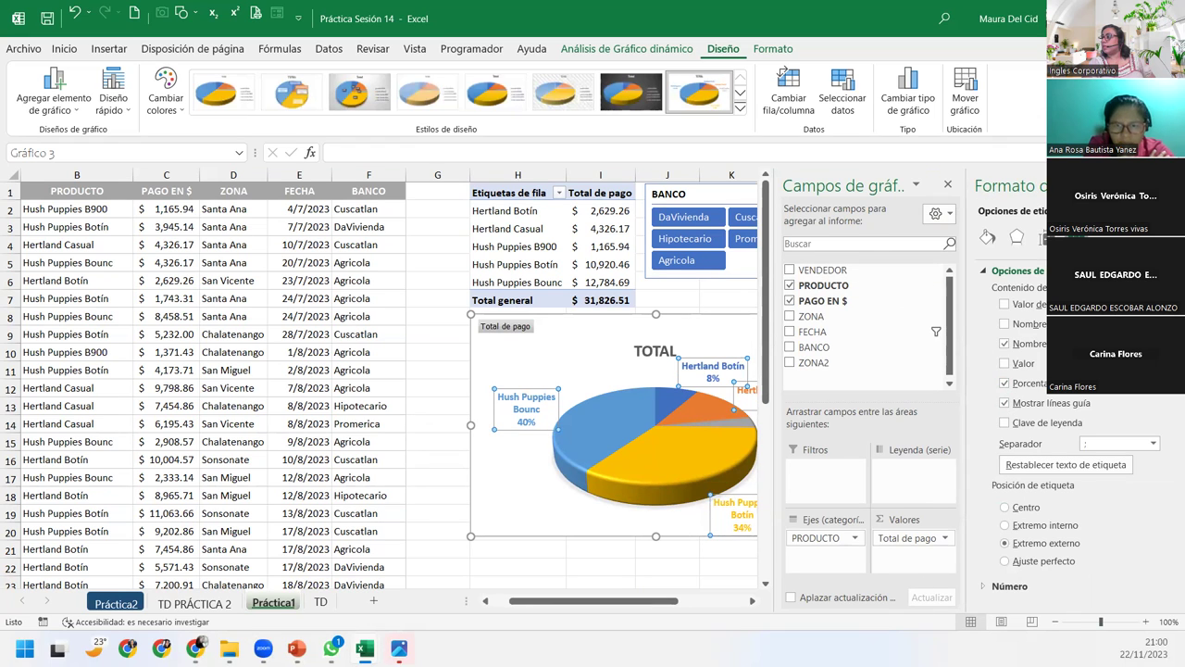
click(1168, 185)
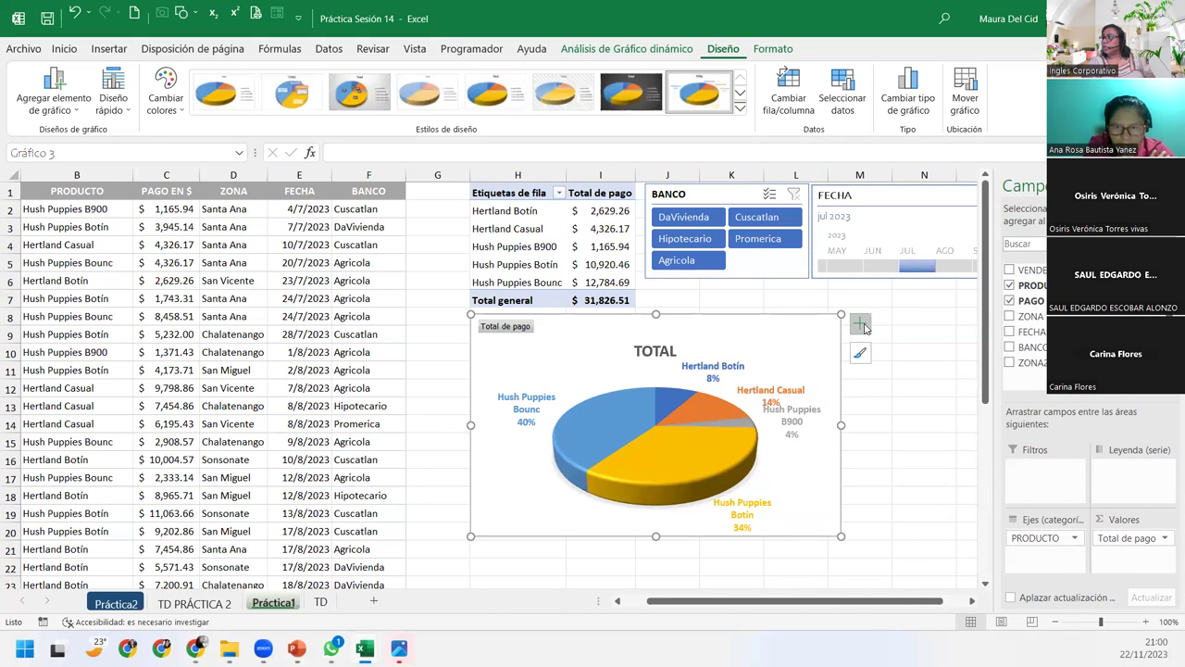
click(860, 324)
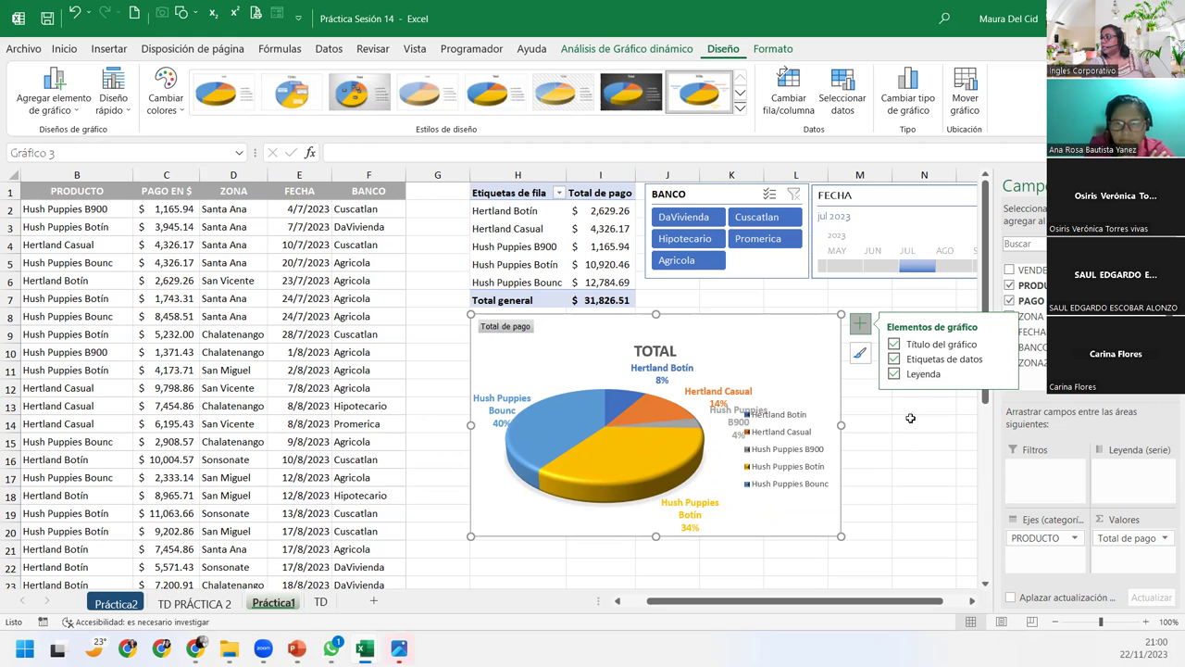
Step: Remove the legend from the 3D pie chart
click(895, 374)
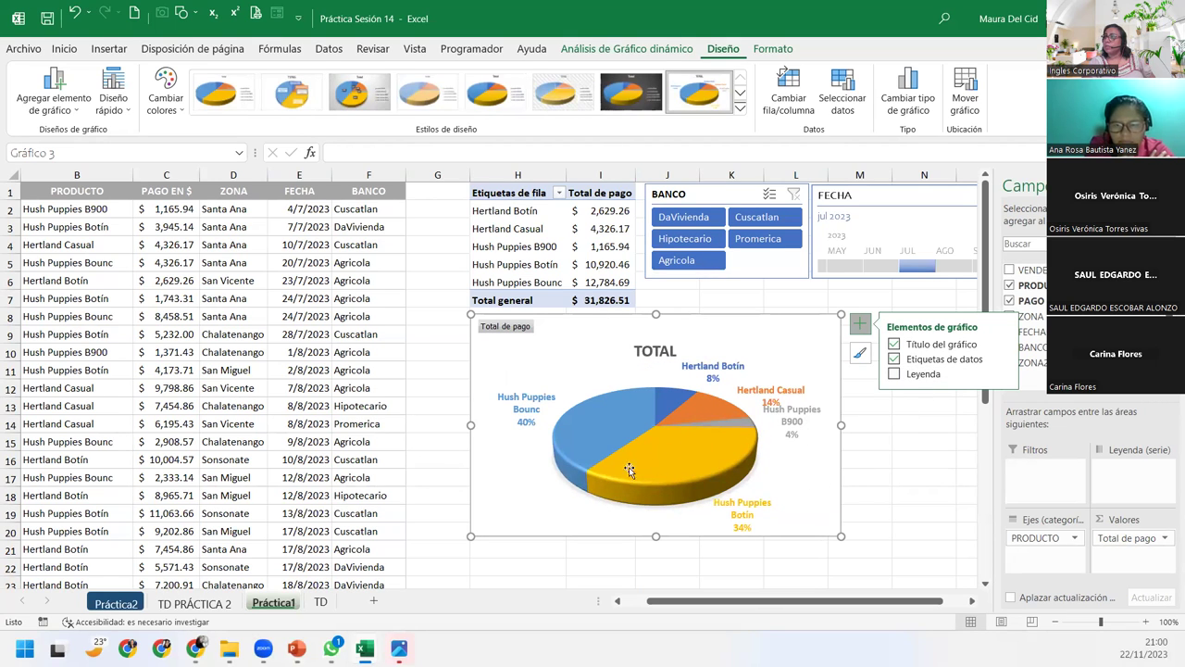
click(731, 429)
click(572, 501)
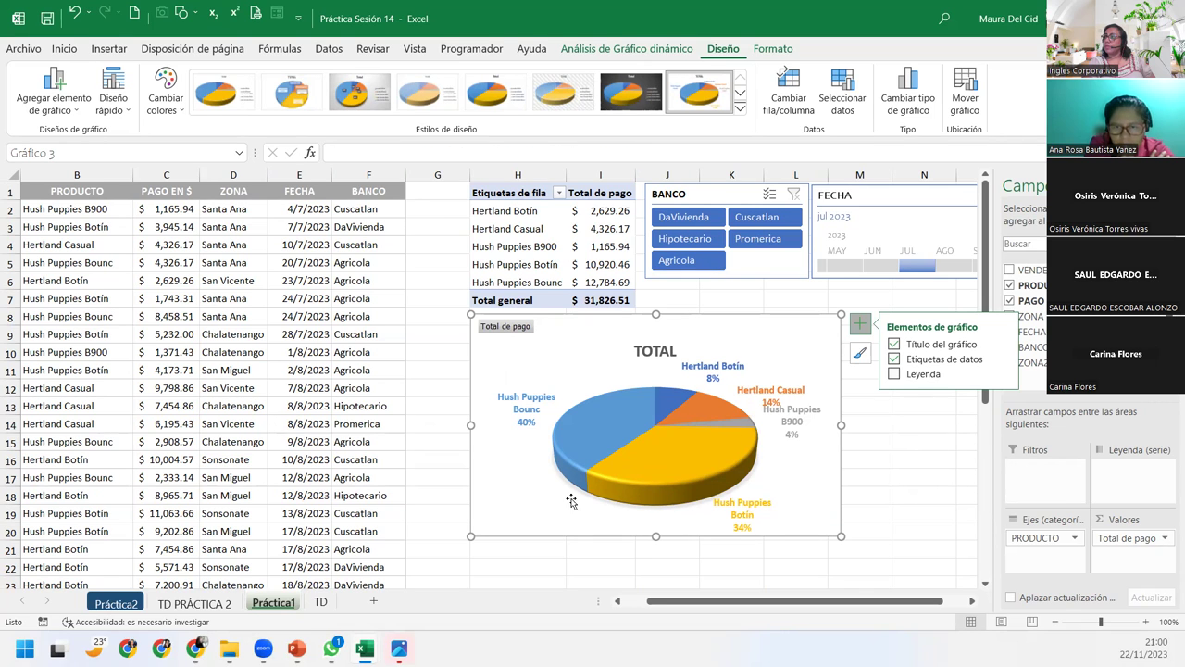
Step: Filter by DaVivienda, Hipotecario, Promerica, Cuscatlan and Agricola in turn, then clear the BANCO filter
click(680, 216)
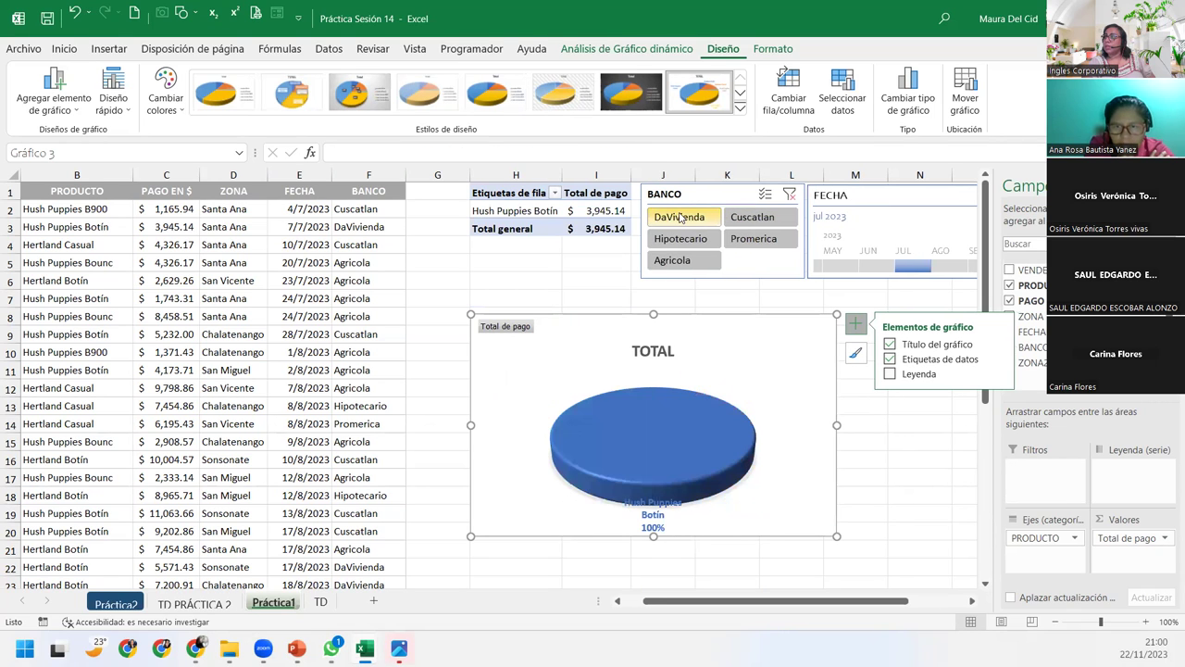
click(683, 238)
click(756, 238)
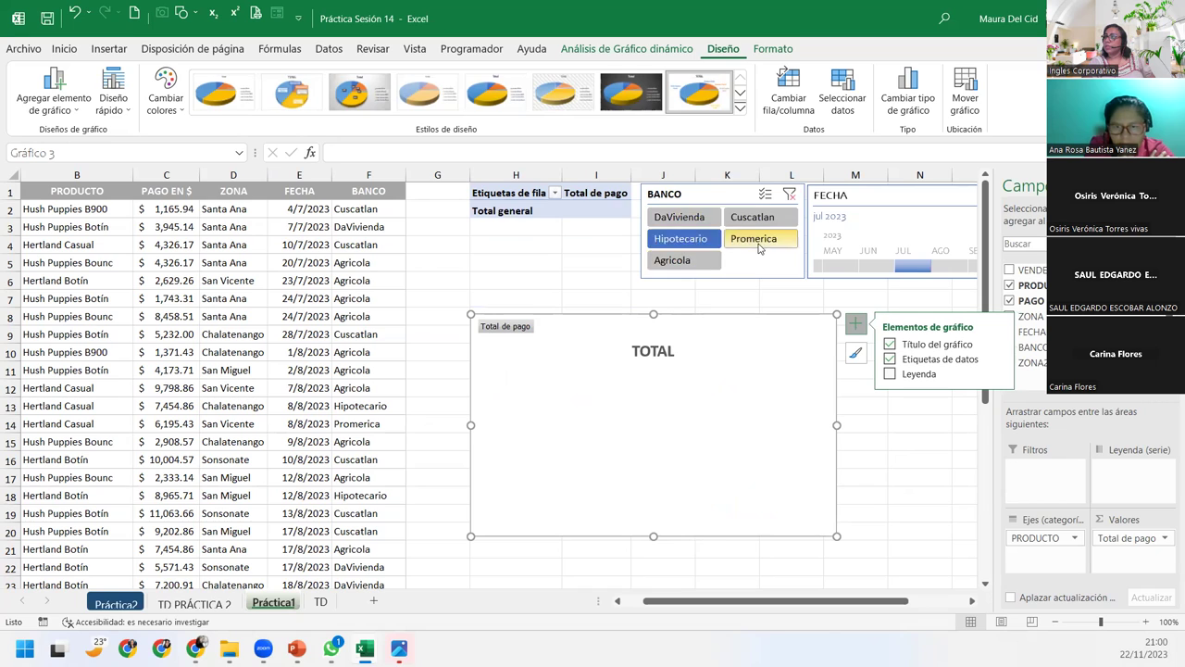
click(752, 217)
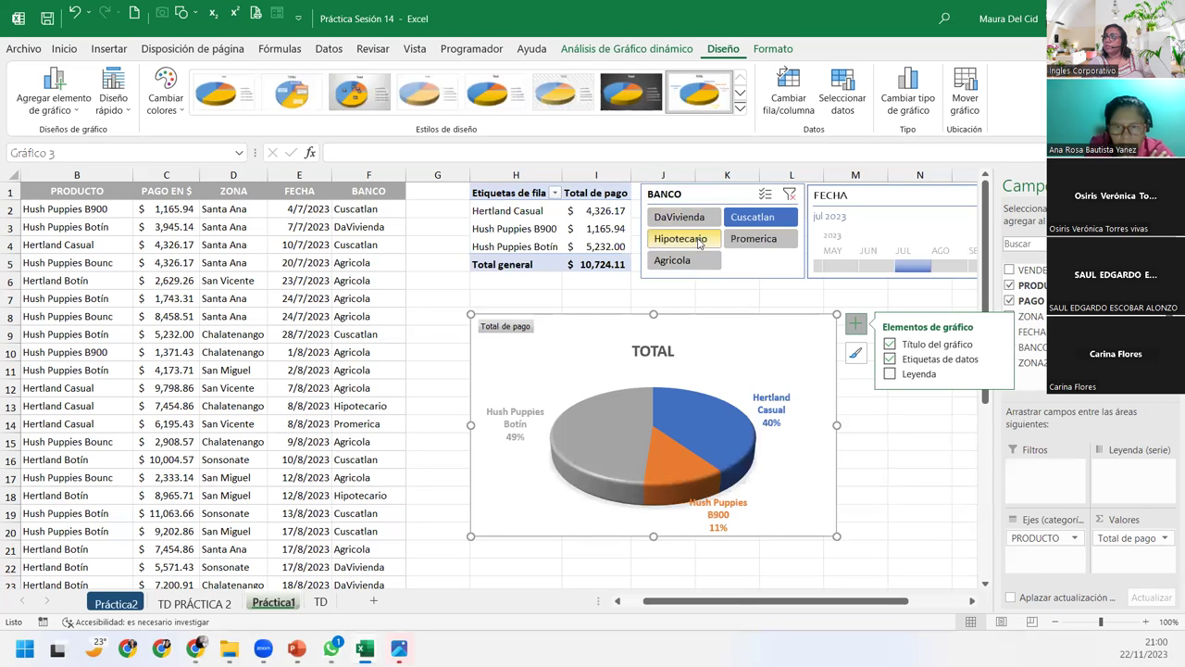
click(680, 238)
click(749, 239)
click(673, 260)
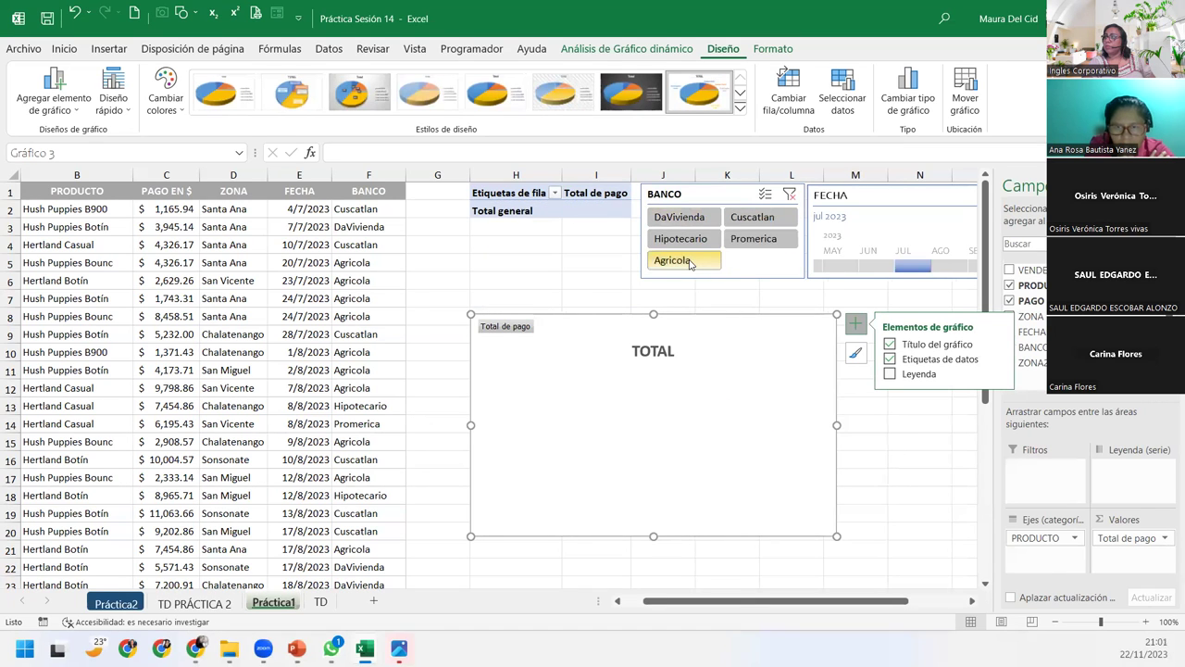
click(752, 222)
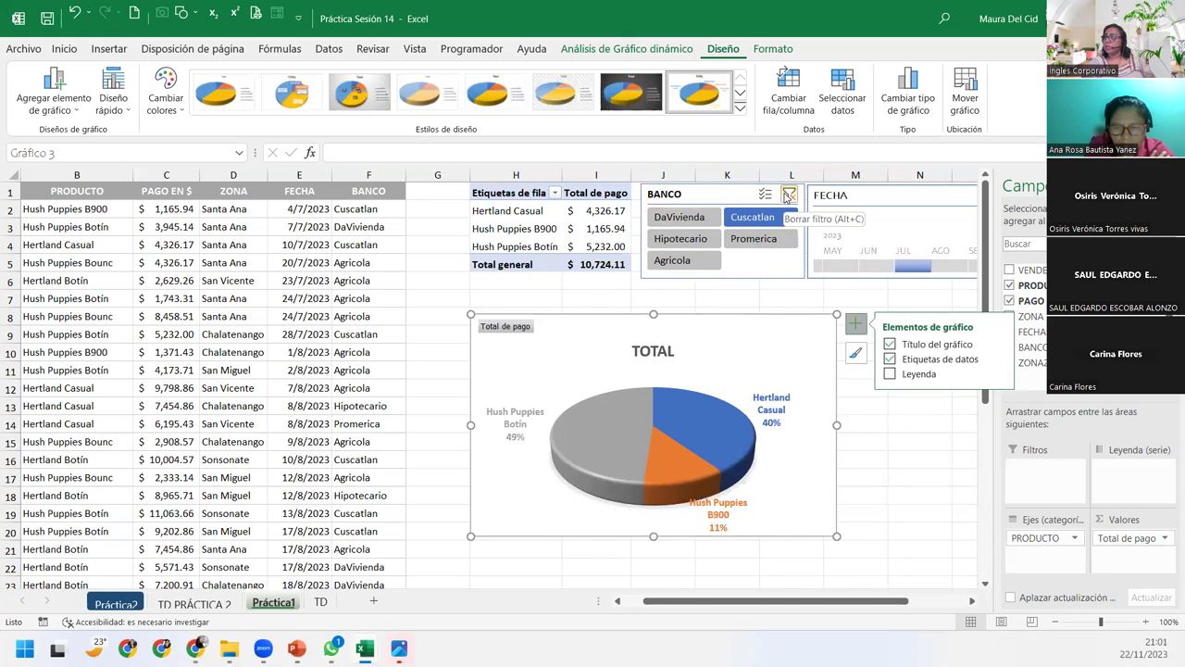
click(789, 196)
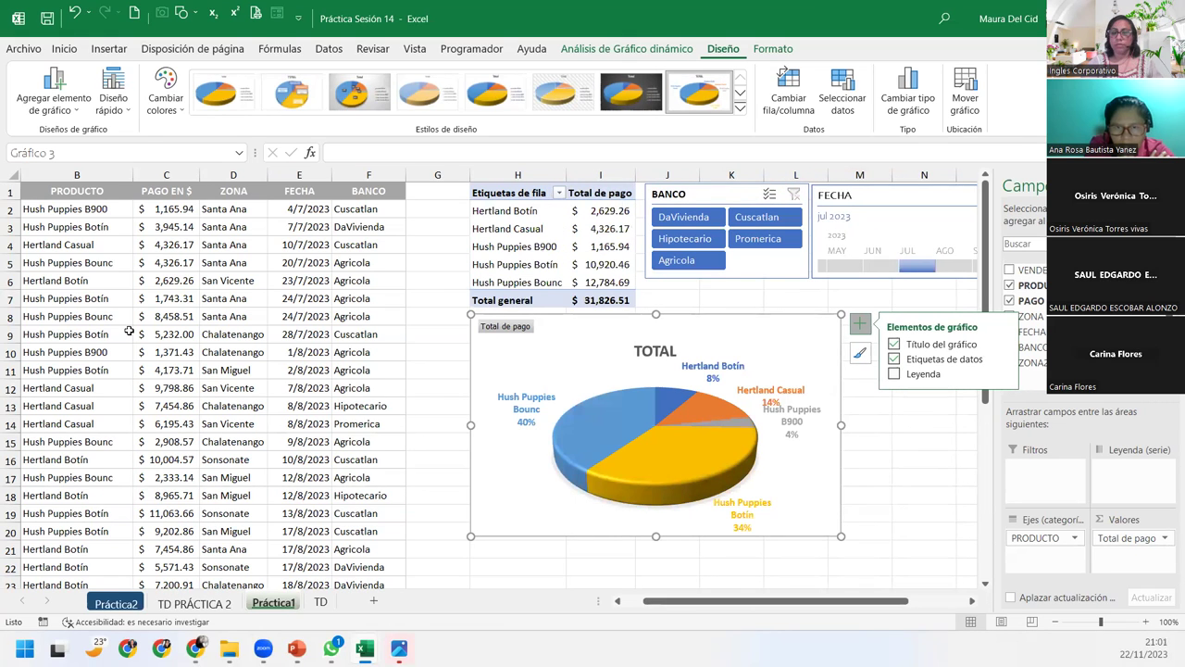